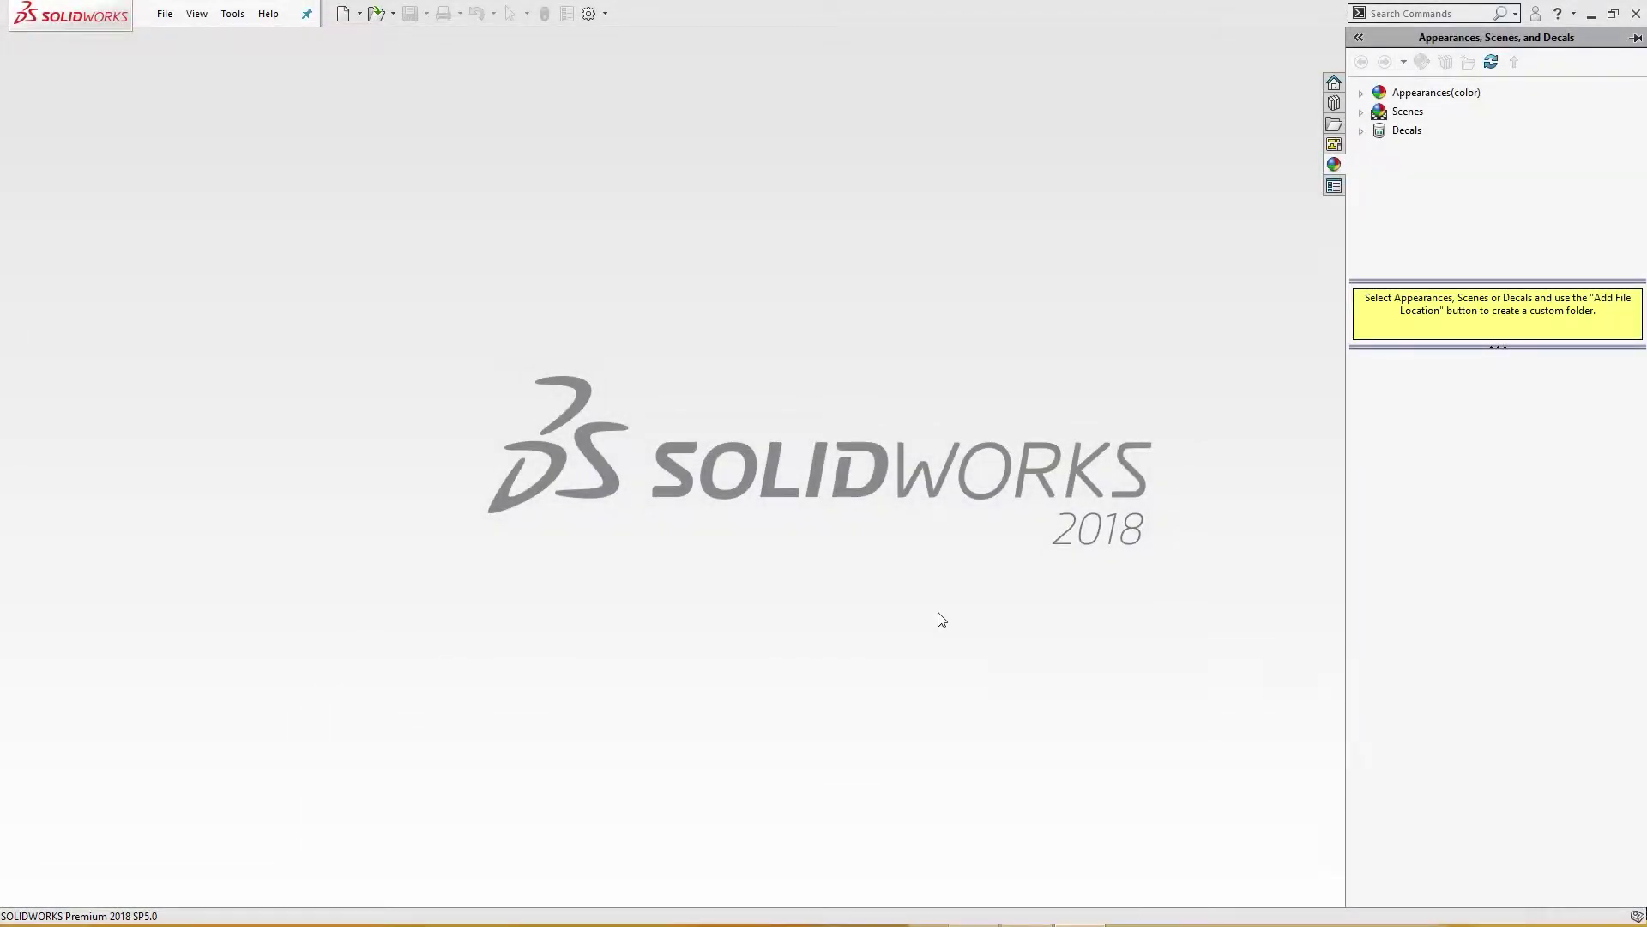
# Create Part1 from the Custom ANSI template in SW Templates and open a Top Plane sketch.
pyautogui.moveTo(975, 923)
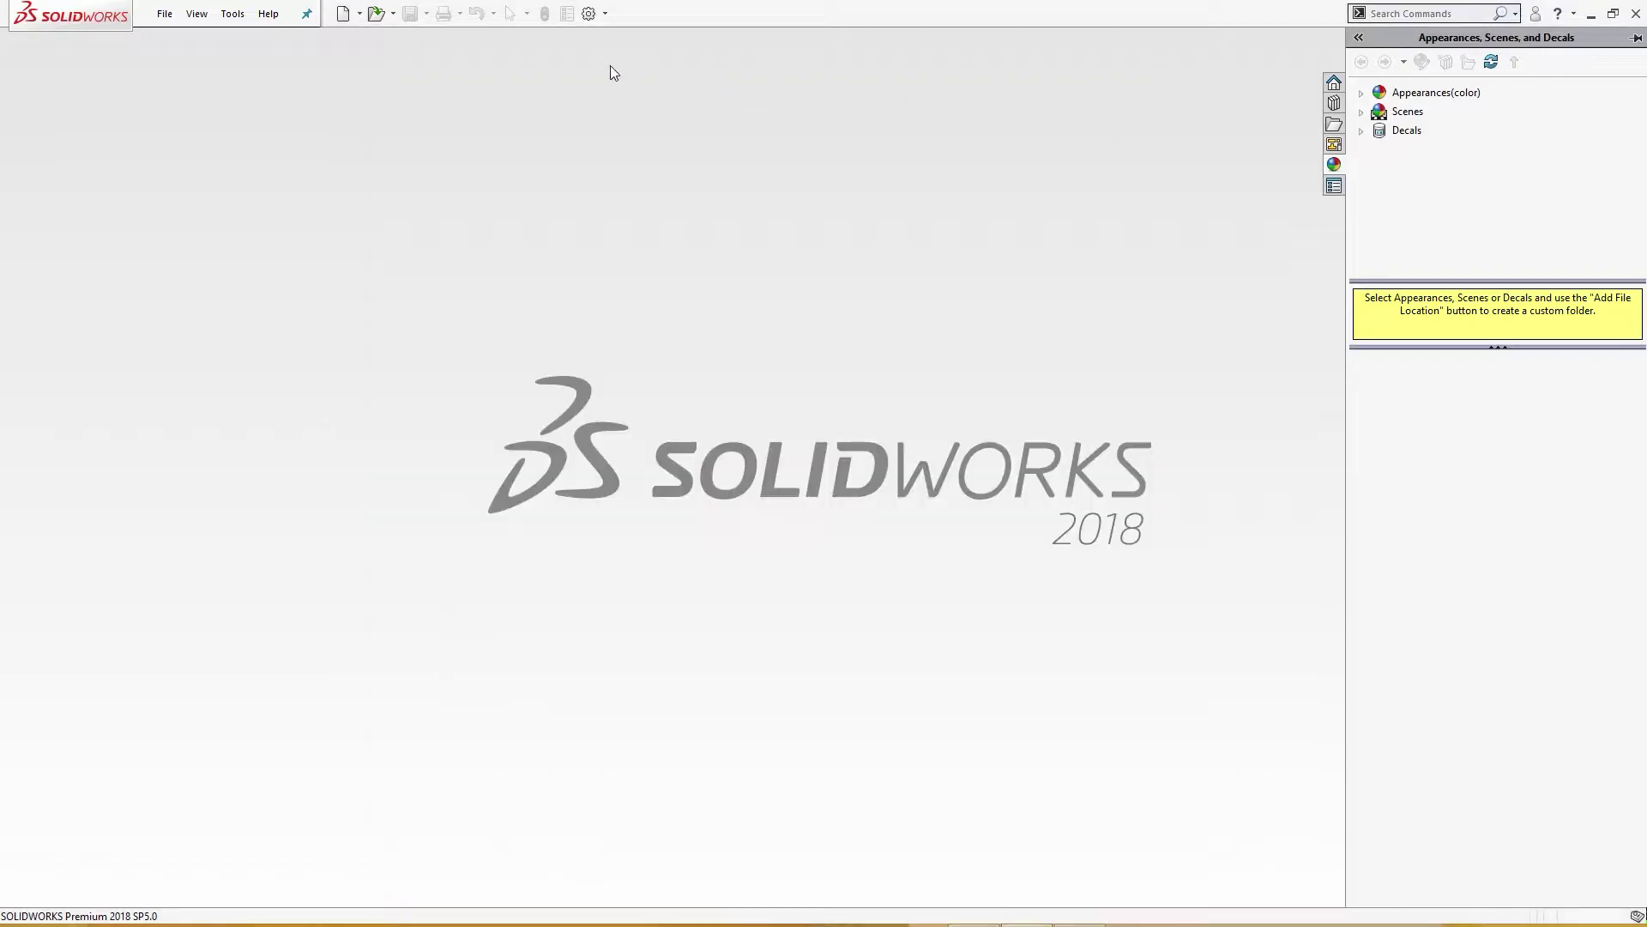
pyautogui.click(343, 13)
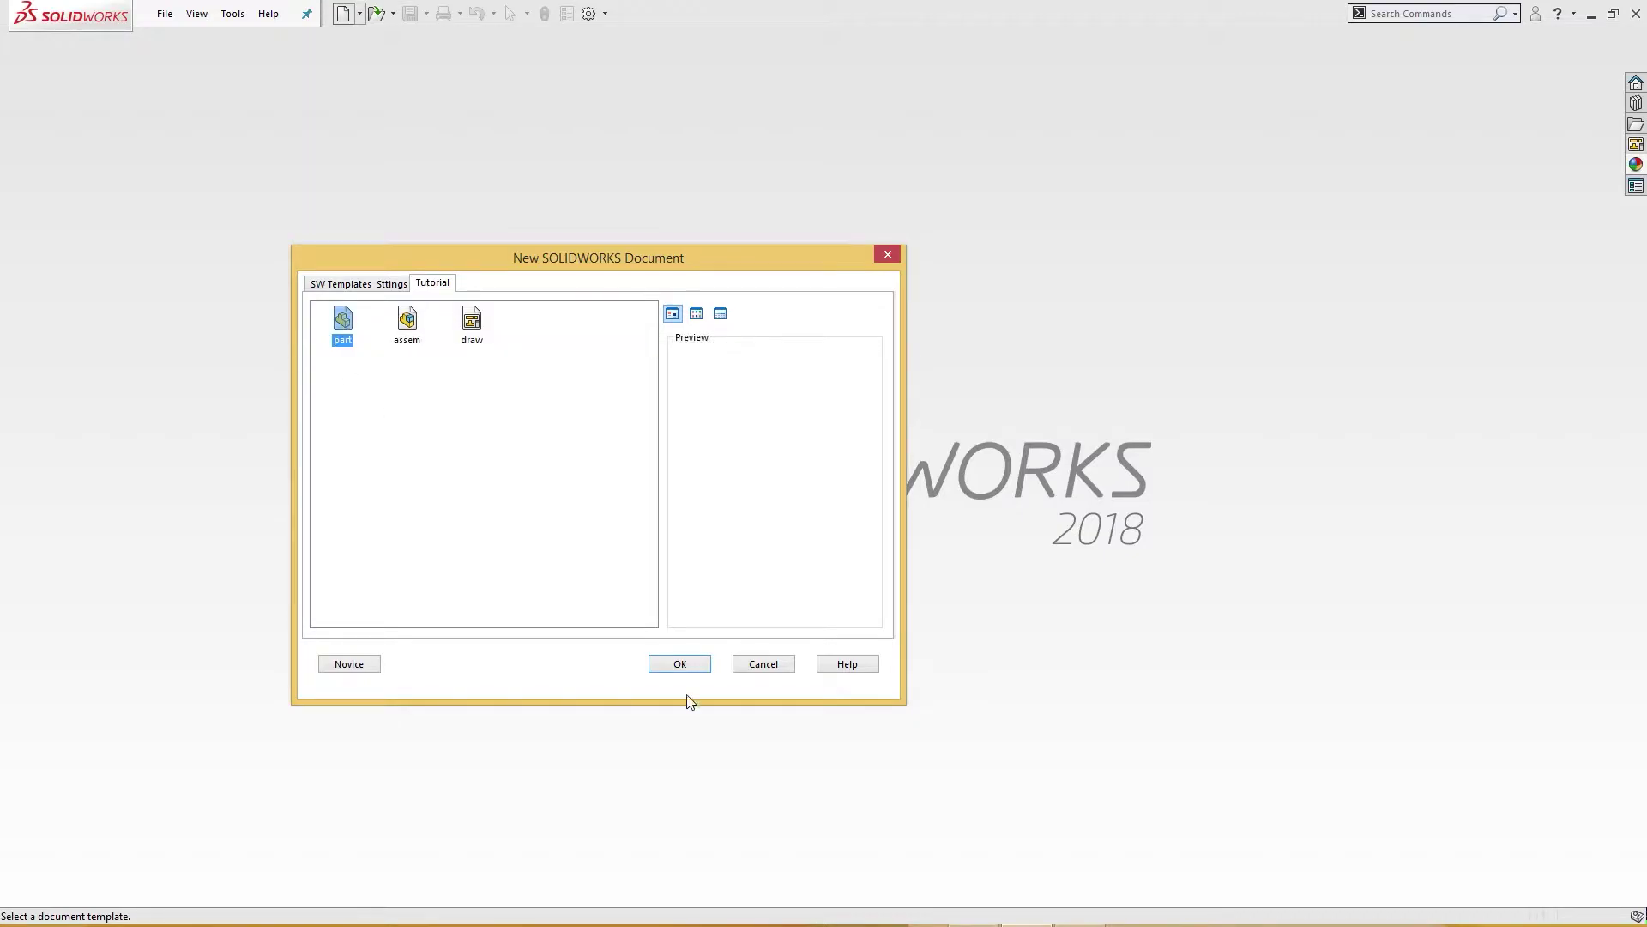
pyautogui.click(343, 283)
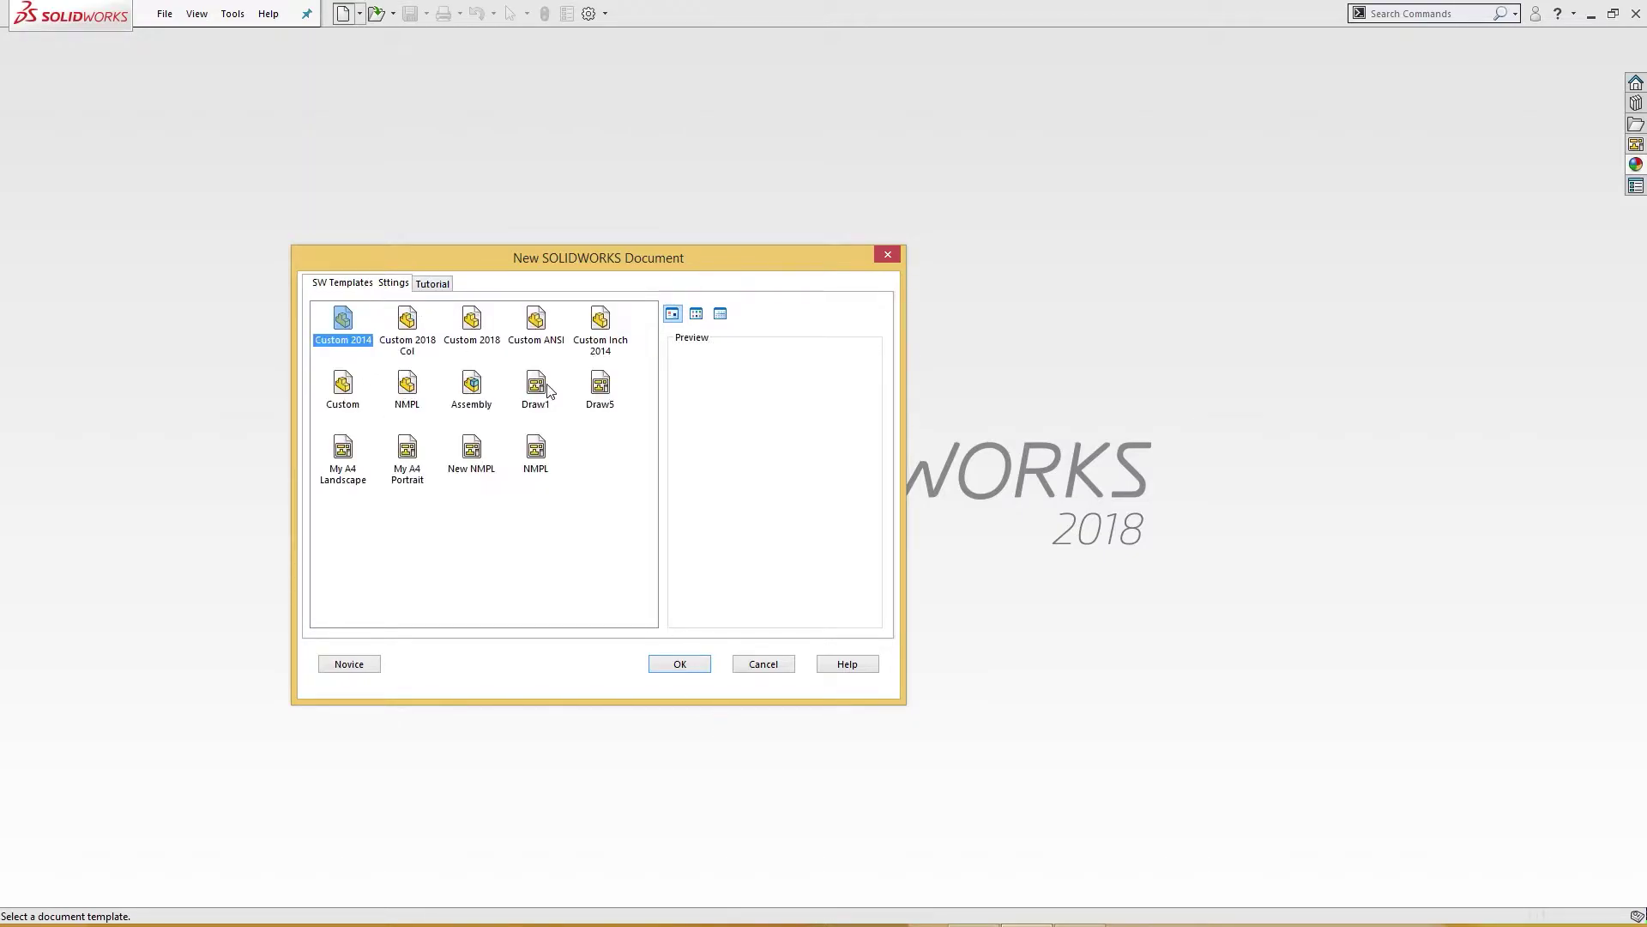
pyautogui.click(536, 326)
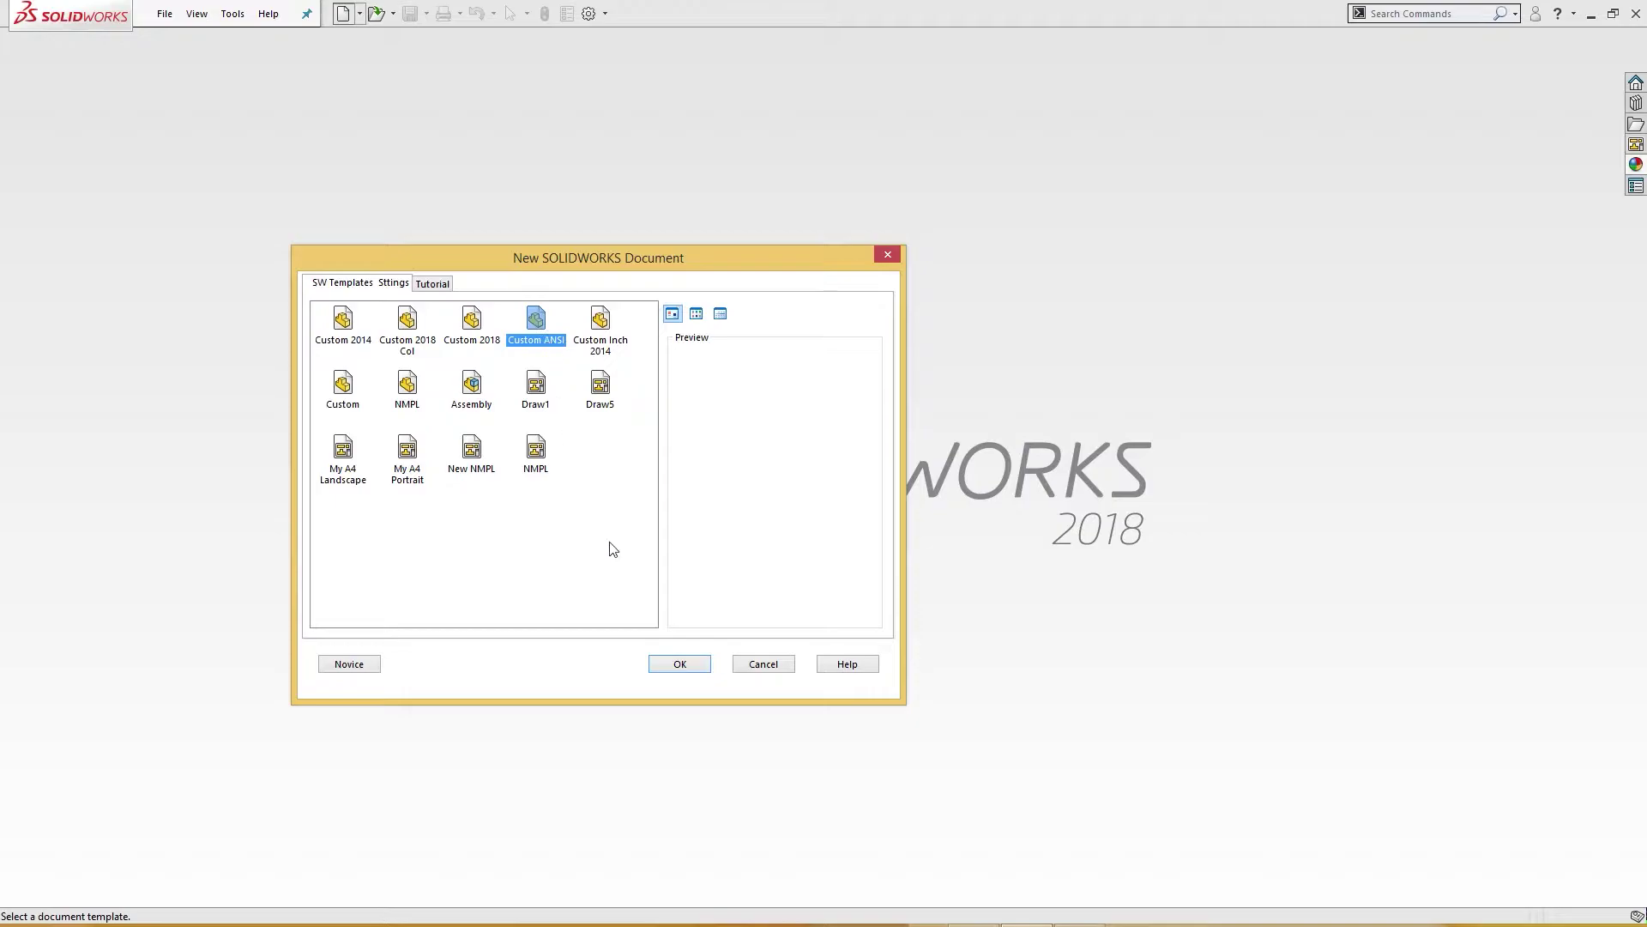
pyautogui.click(680, 664)
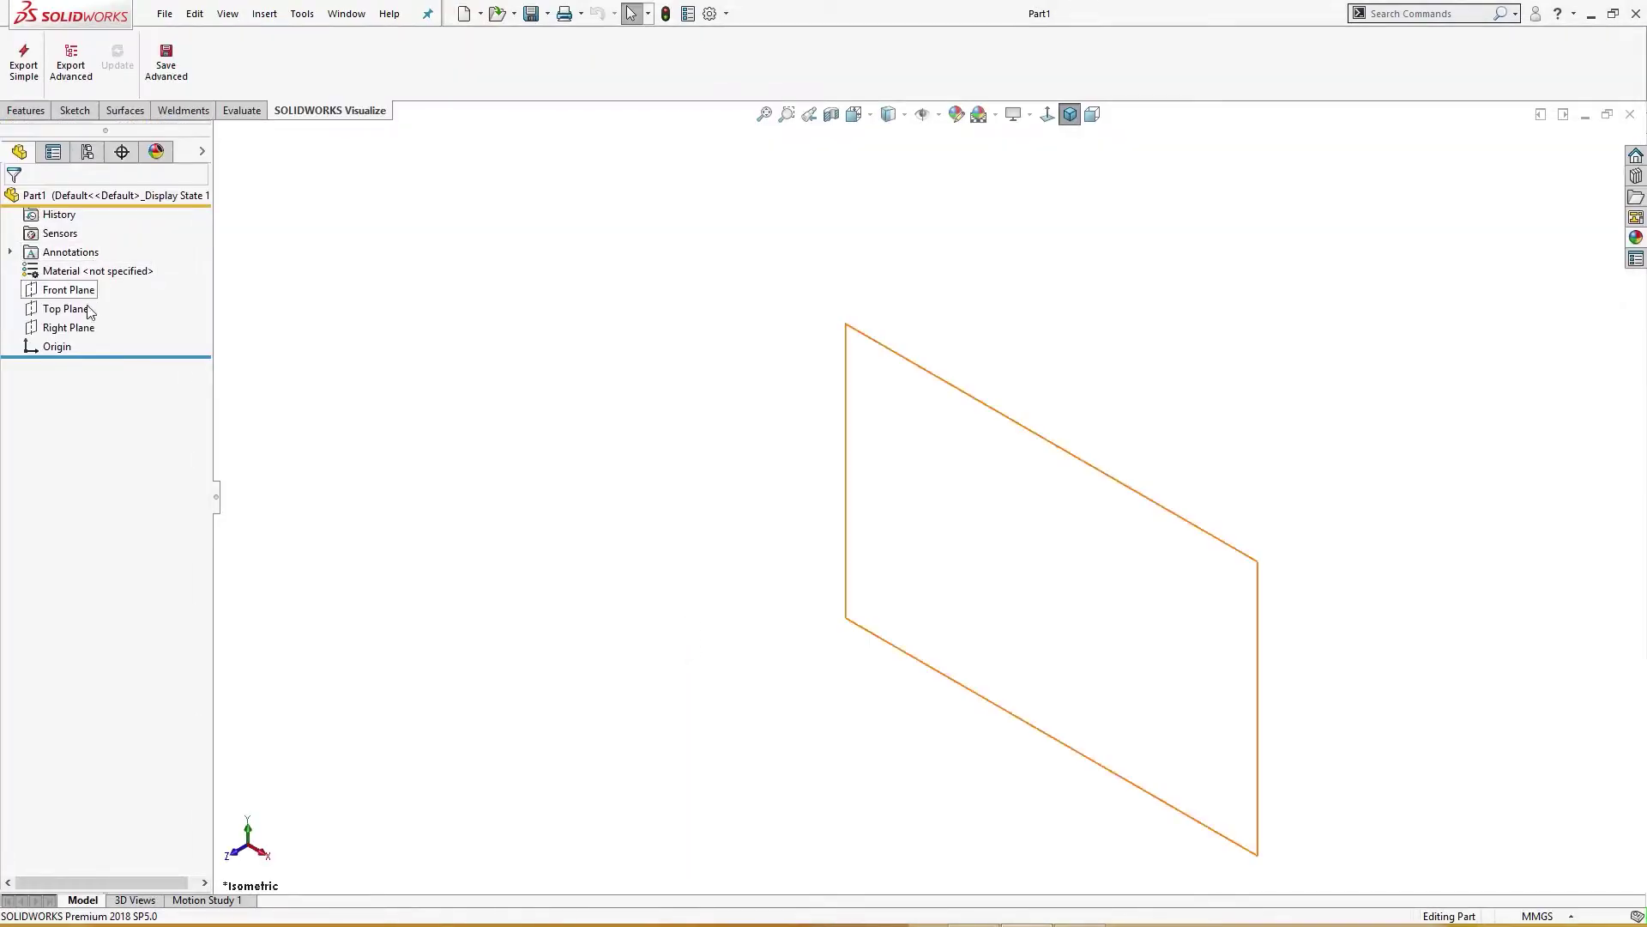
pyautogui.click(73, 309)
pyautogui.click(95, 290)
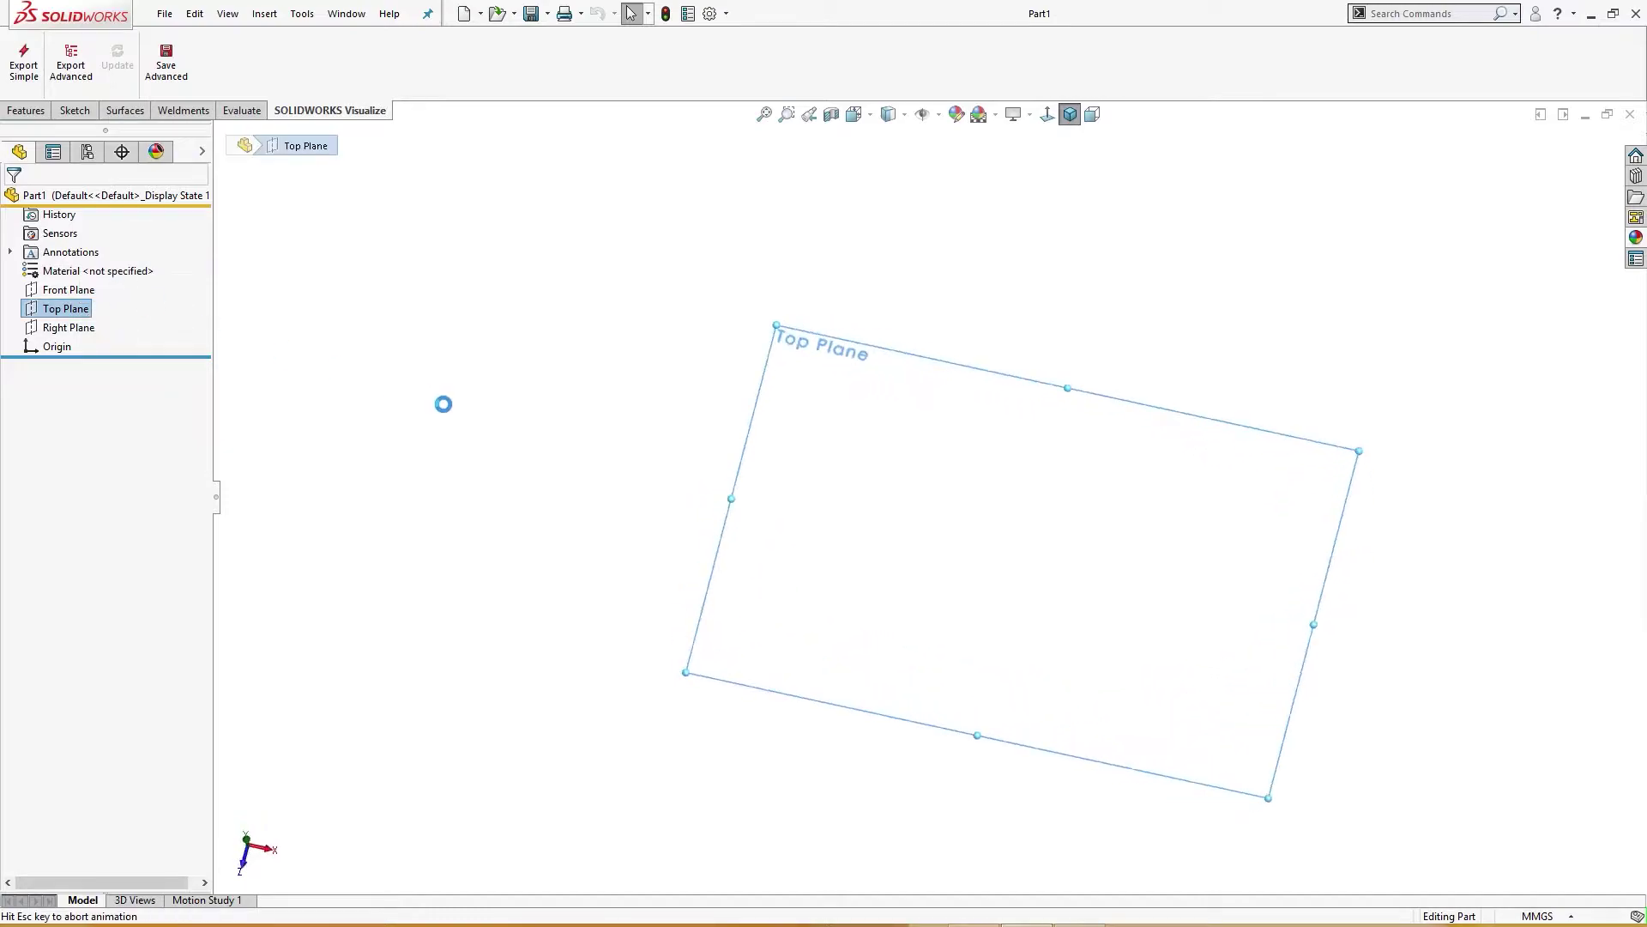
# Draw concentric Ø16 and Ø22 circles centred on the origin.
pyautogui.moveTo(435, 403); pyautogui.dragTo(521, 415, button='right')
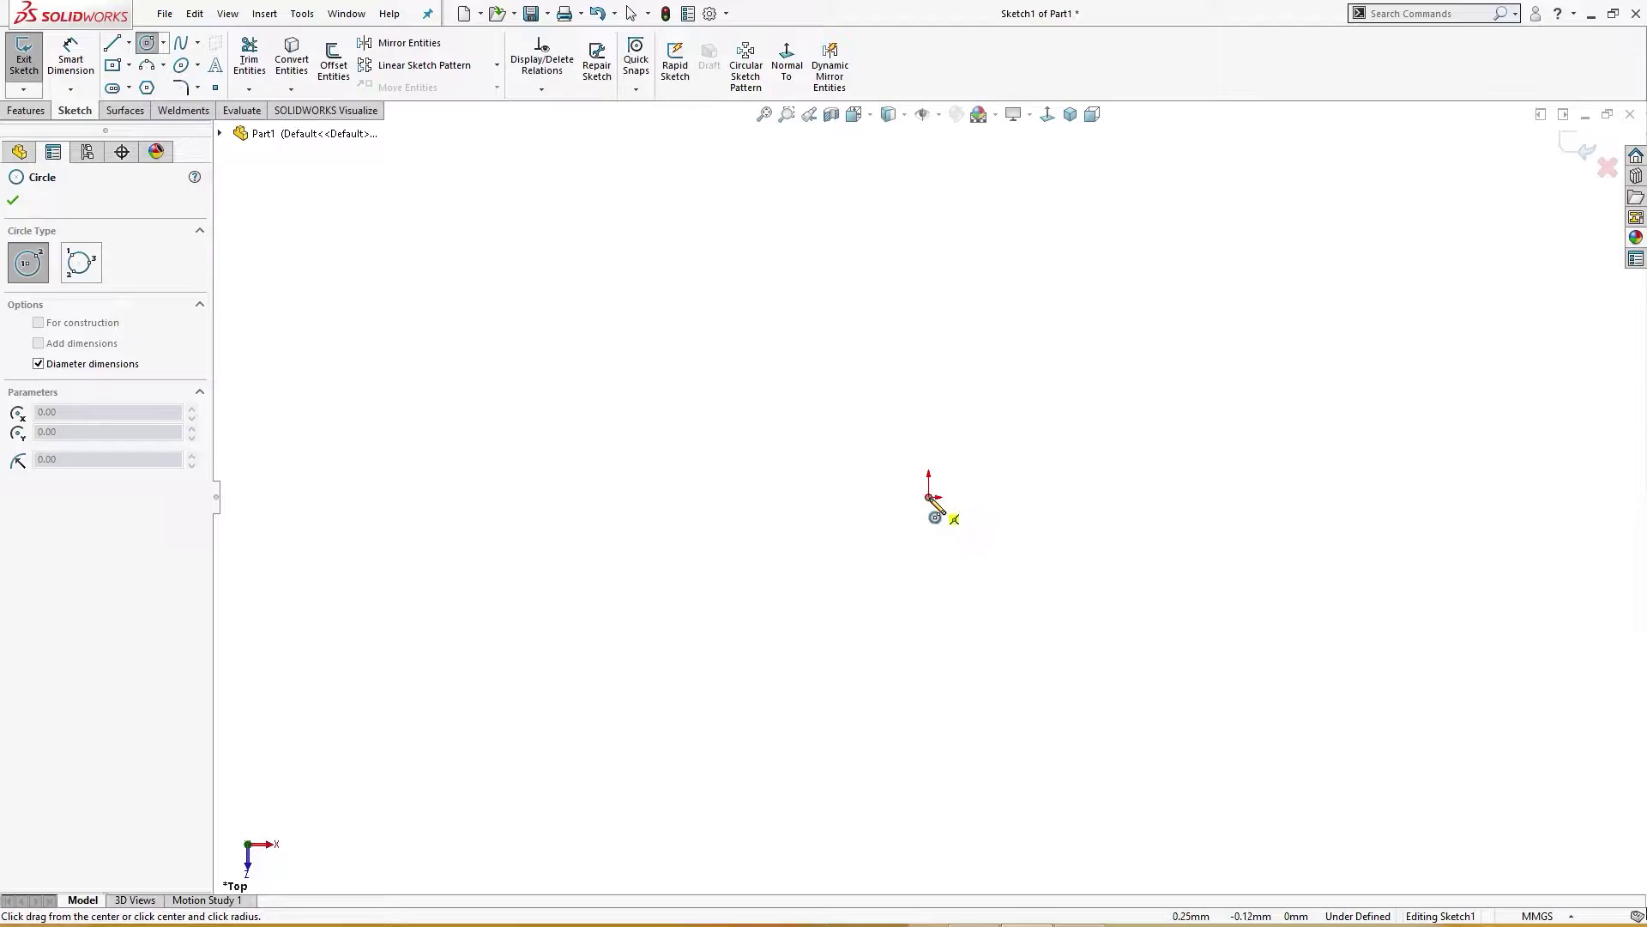
pyautogui.moveTo(929, 498); pyautogui.dragTo(965, 538)
pyautogui.write('1')
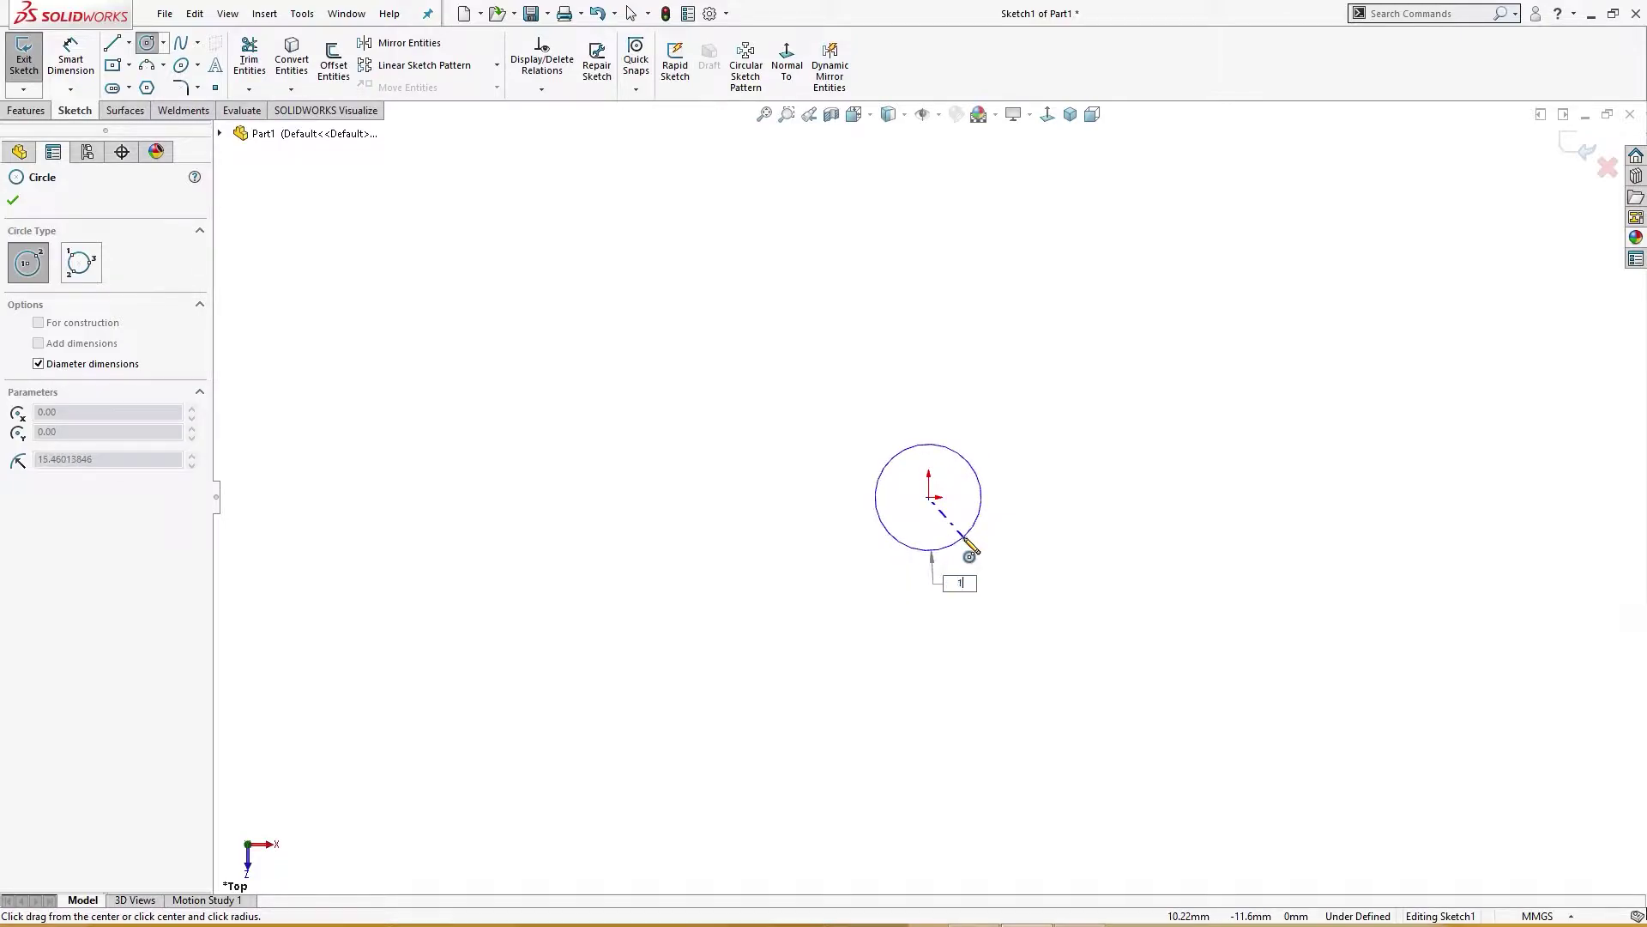
pyautogui.write('6')
pyautogui.press('Return')
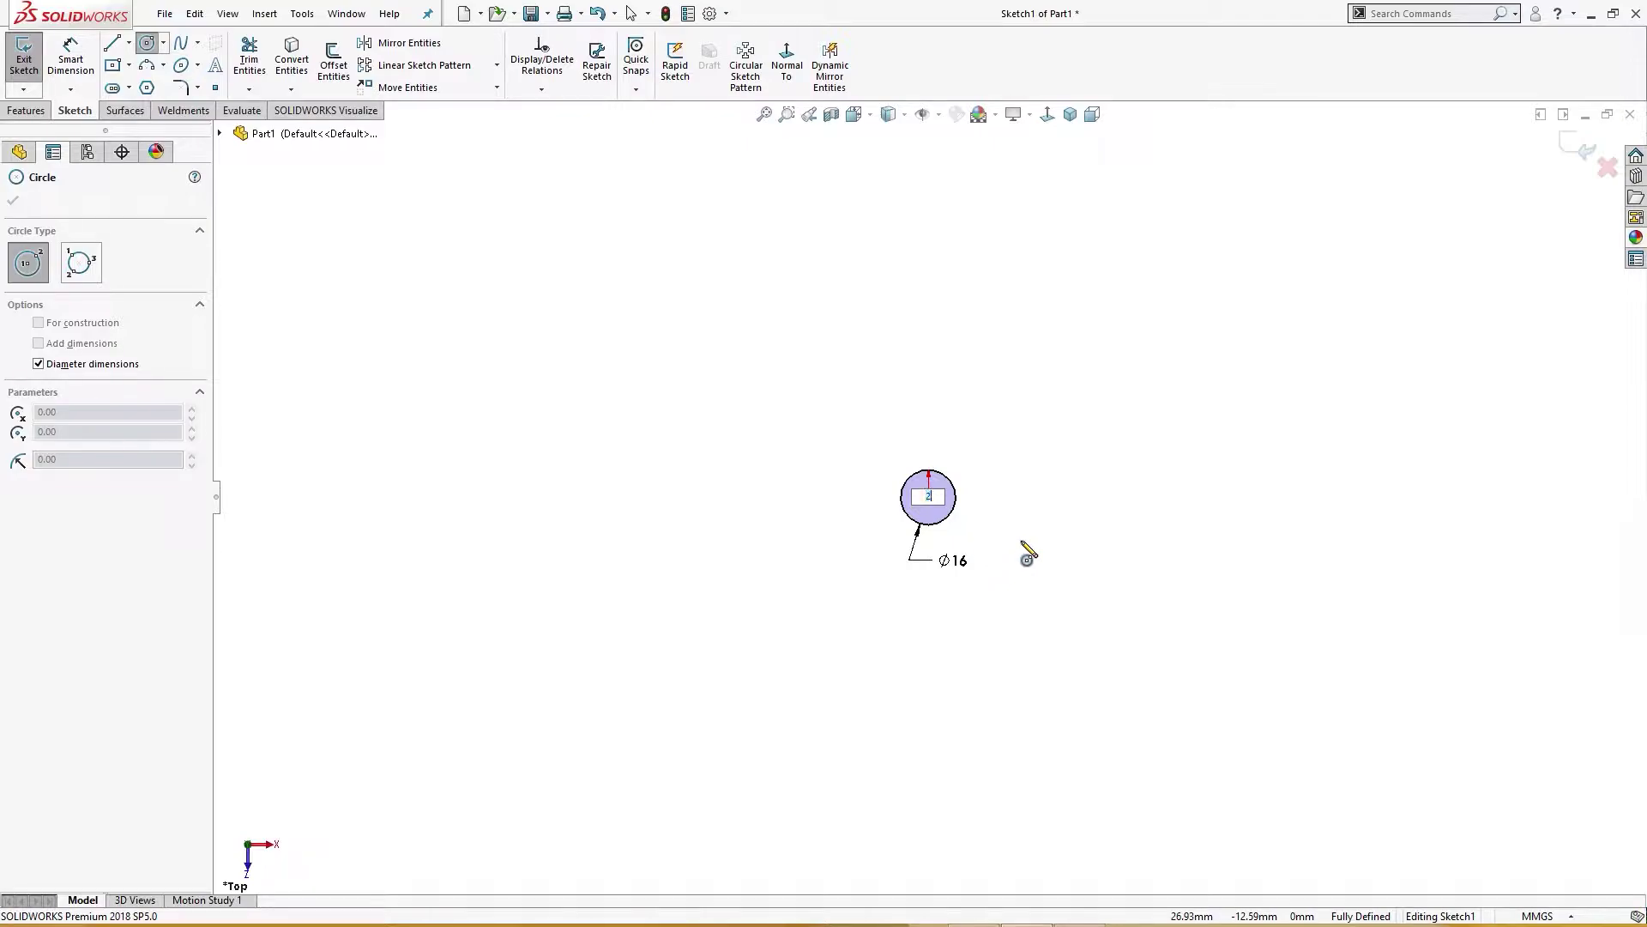
pyautogui.write('2')
pyautogui.press('Return')
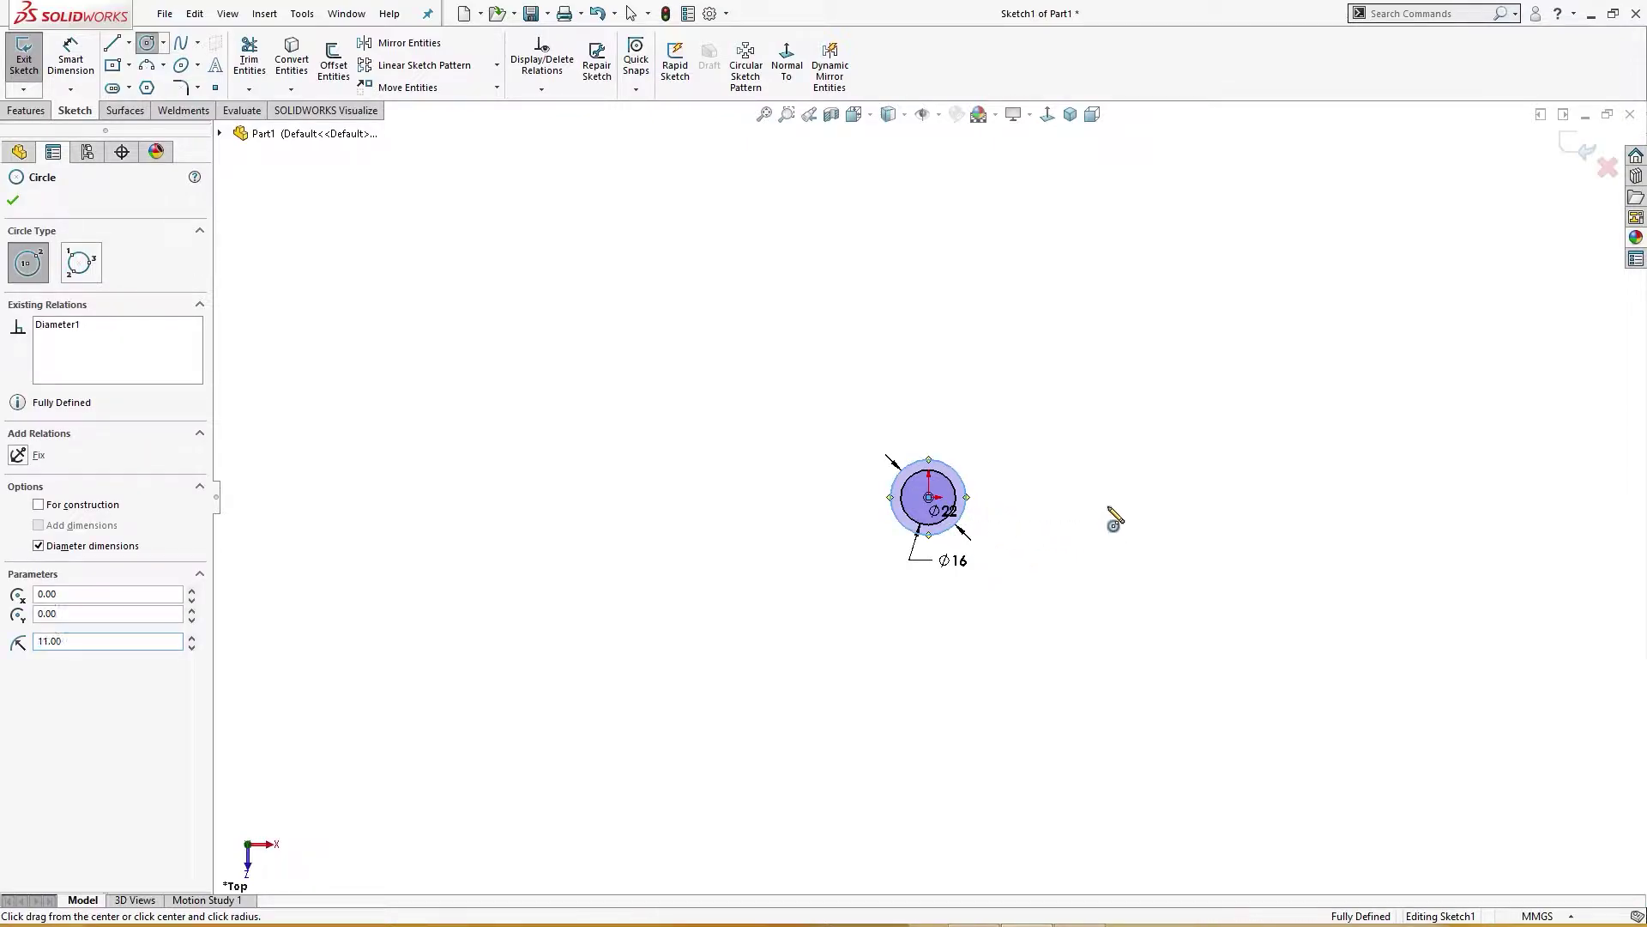
# Add a horizontal centerline leftward from the circles' centre, dimensioned 35 long.
pyautogui.press('l')
pyautogui.click(929, 497)
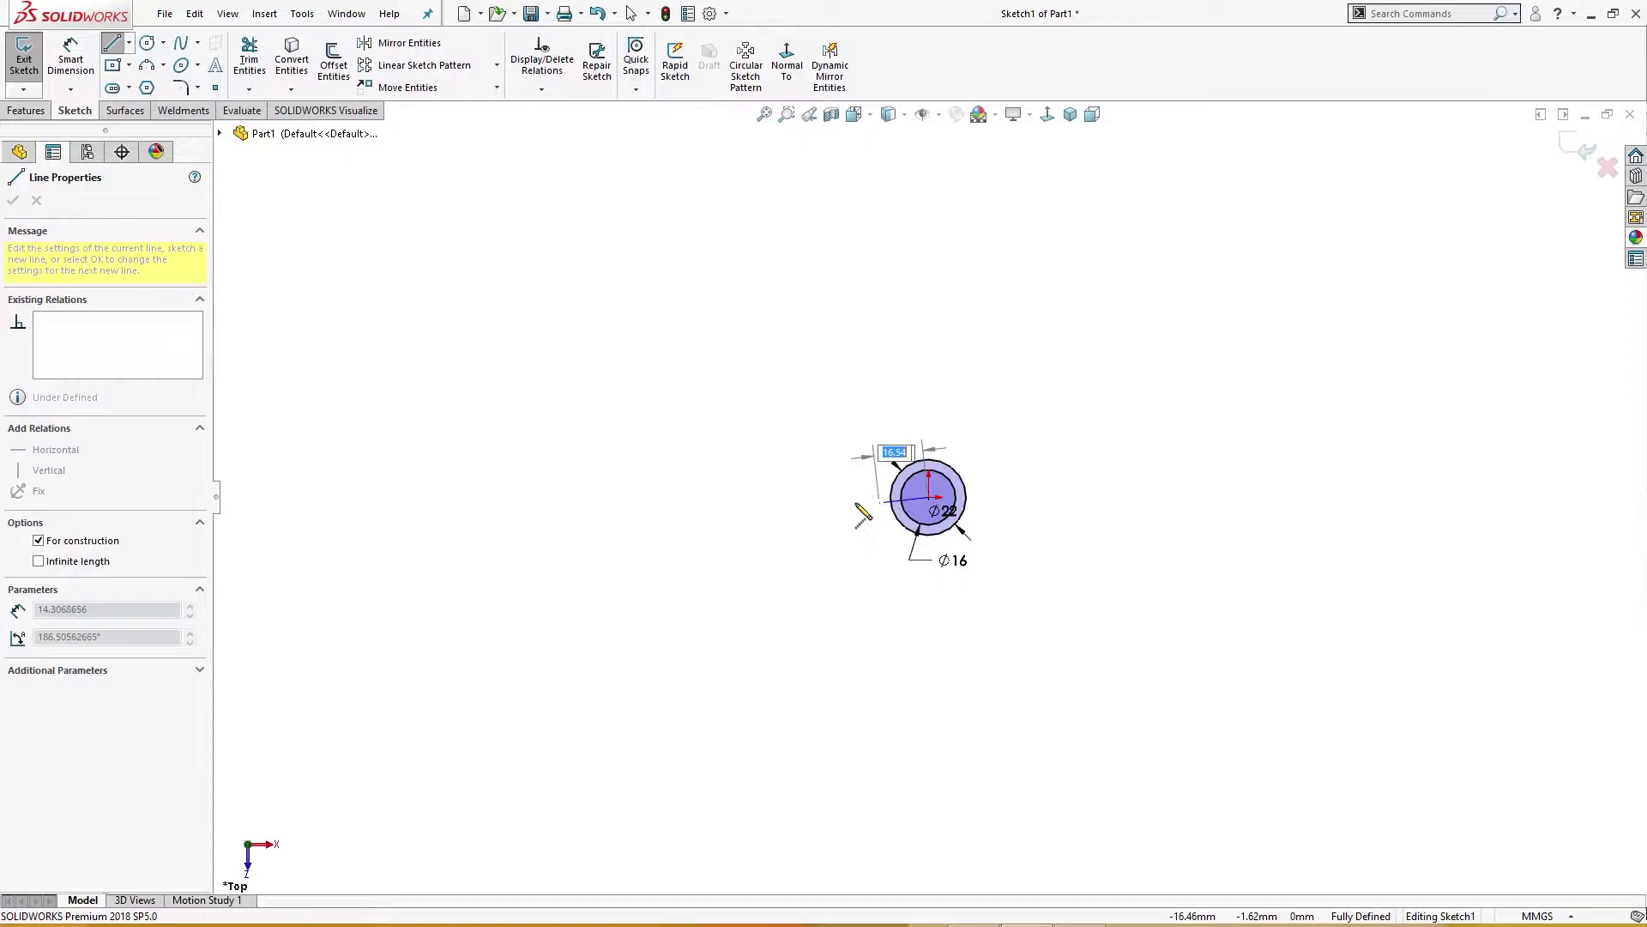
pyautogui.click(815, 501)
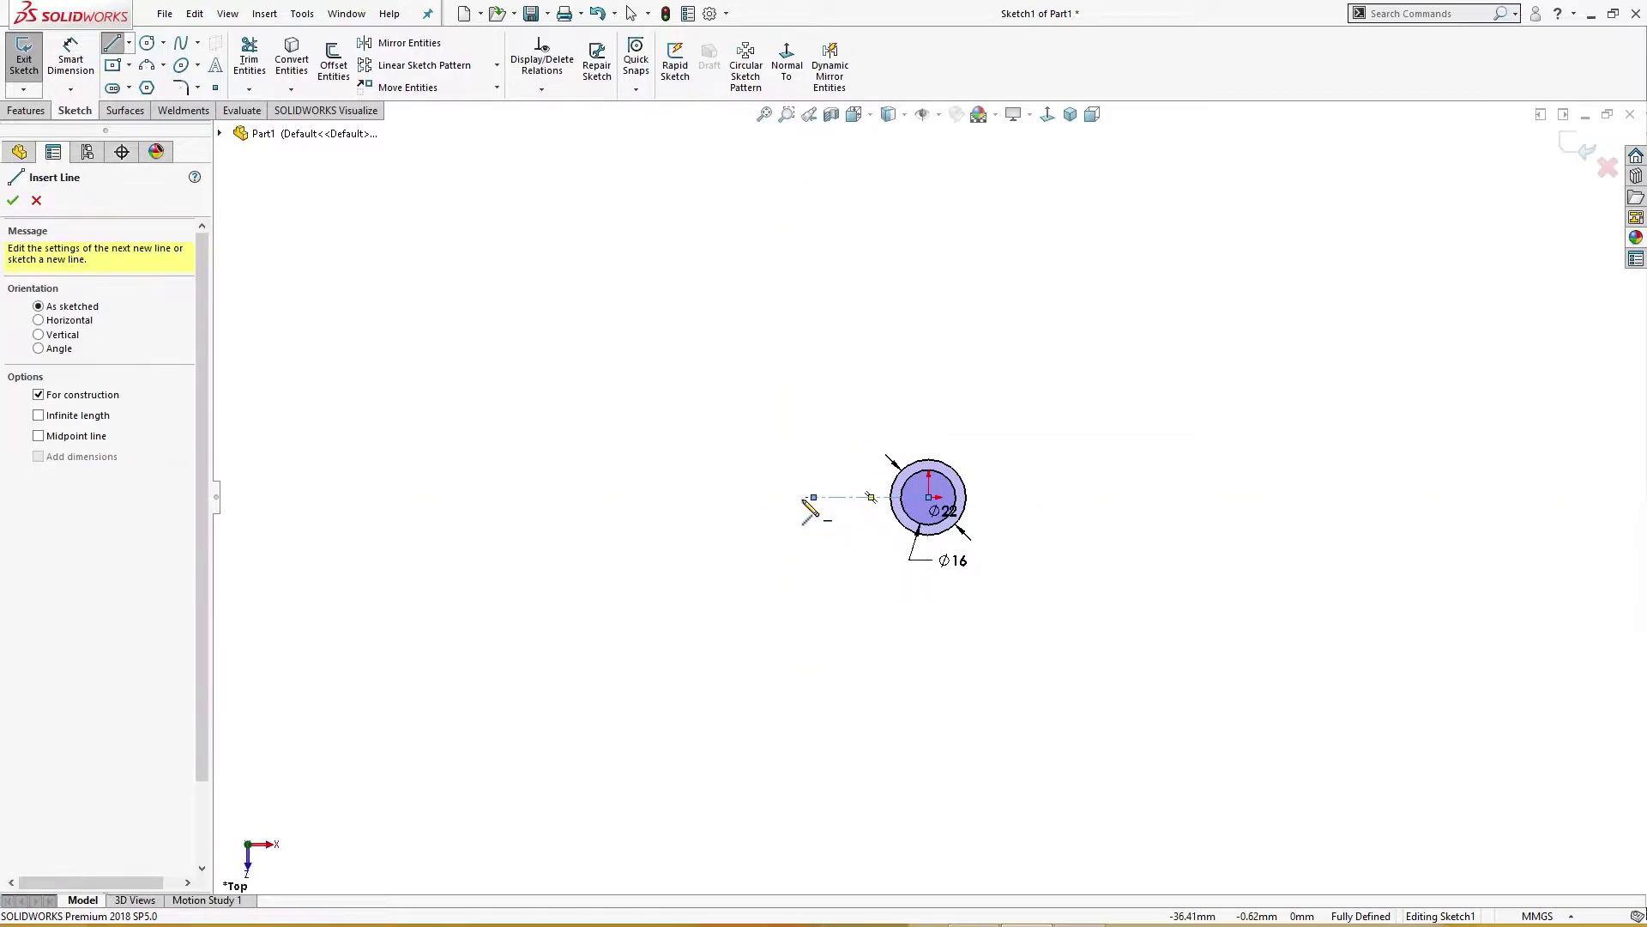
pyautogui.press('Escape')
pyautogui.press('d')
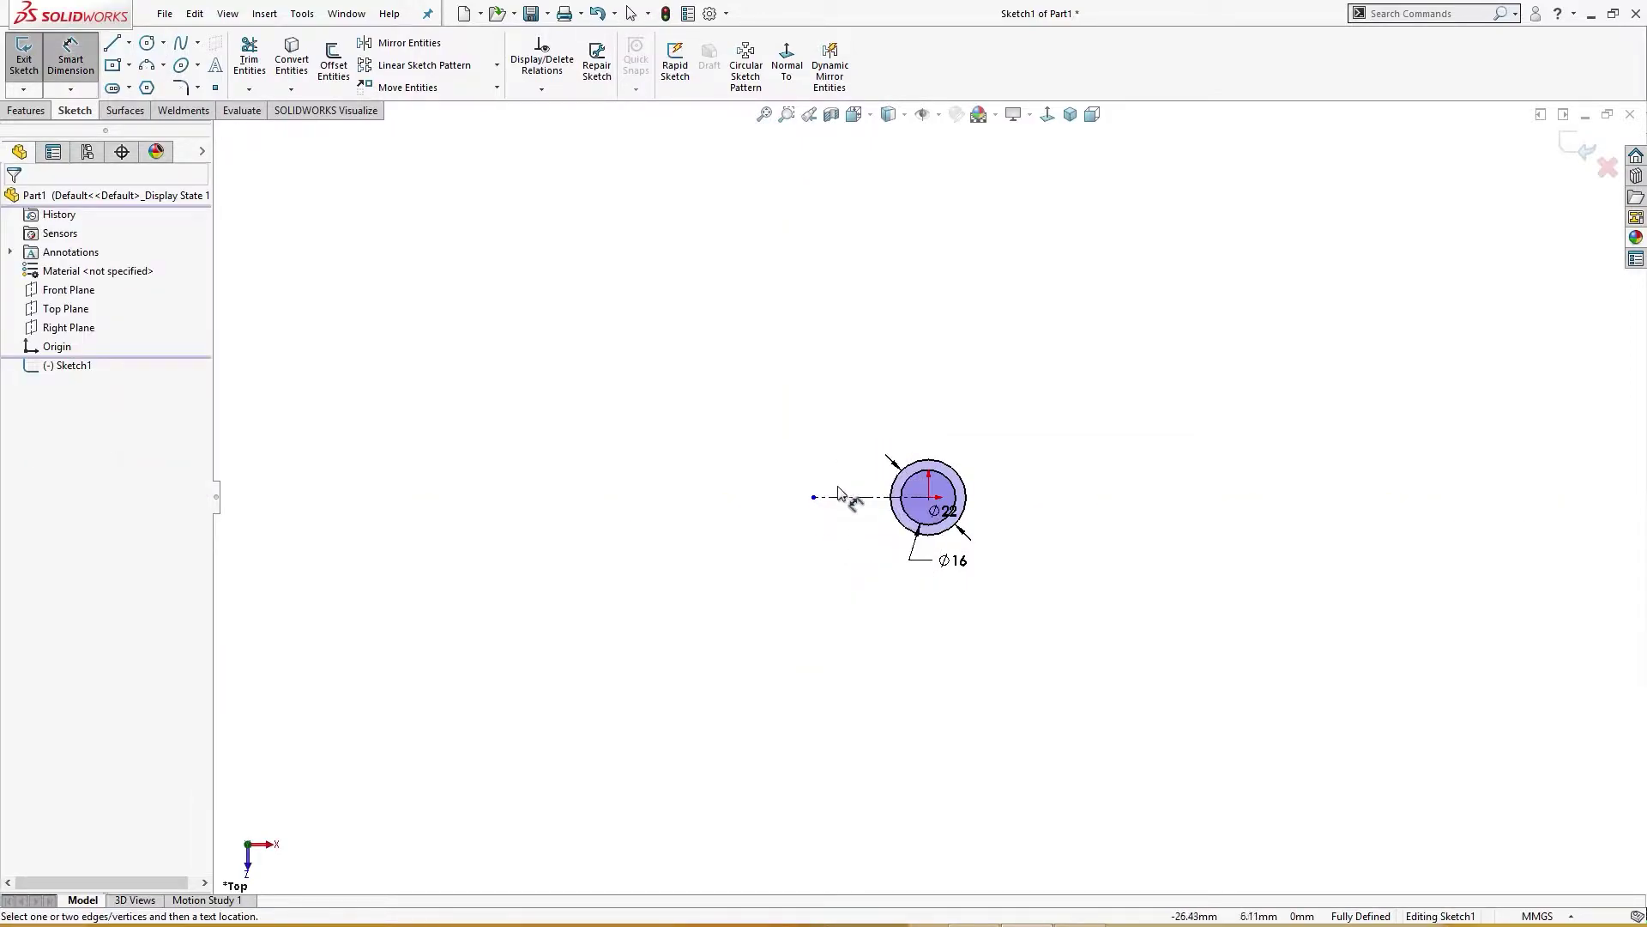
pyautogui.click(841, 503)
pyautogui.click(858, 440)
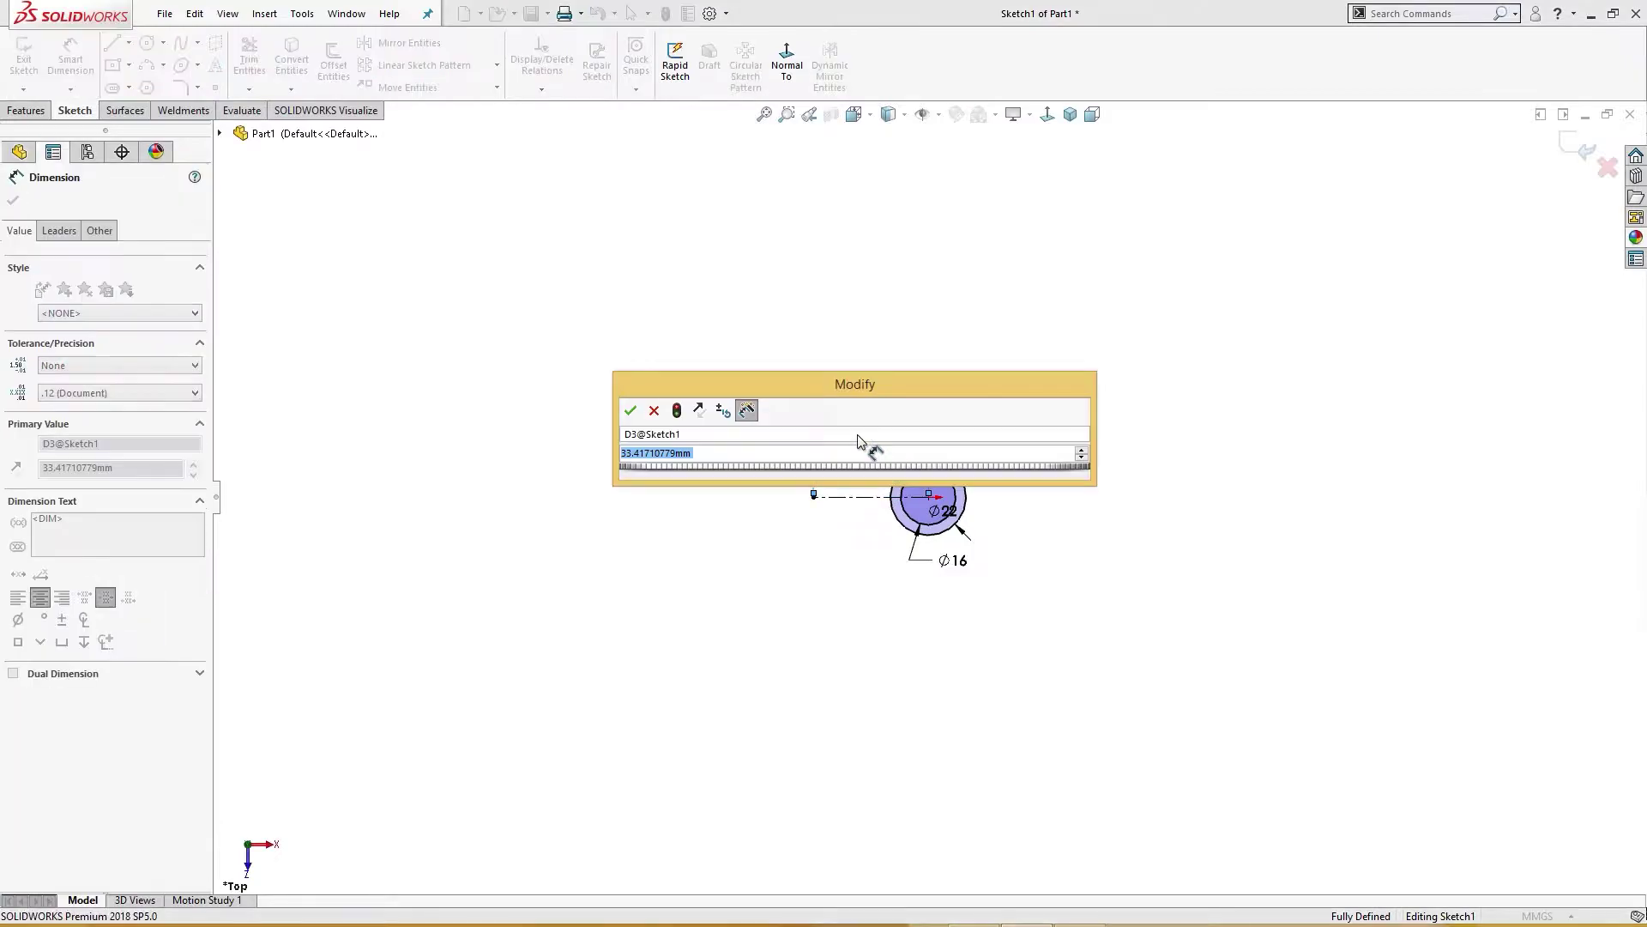
pyautogui.write('35')
pyautogui.press('Return')
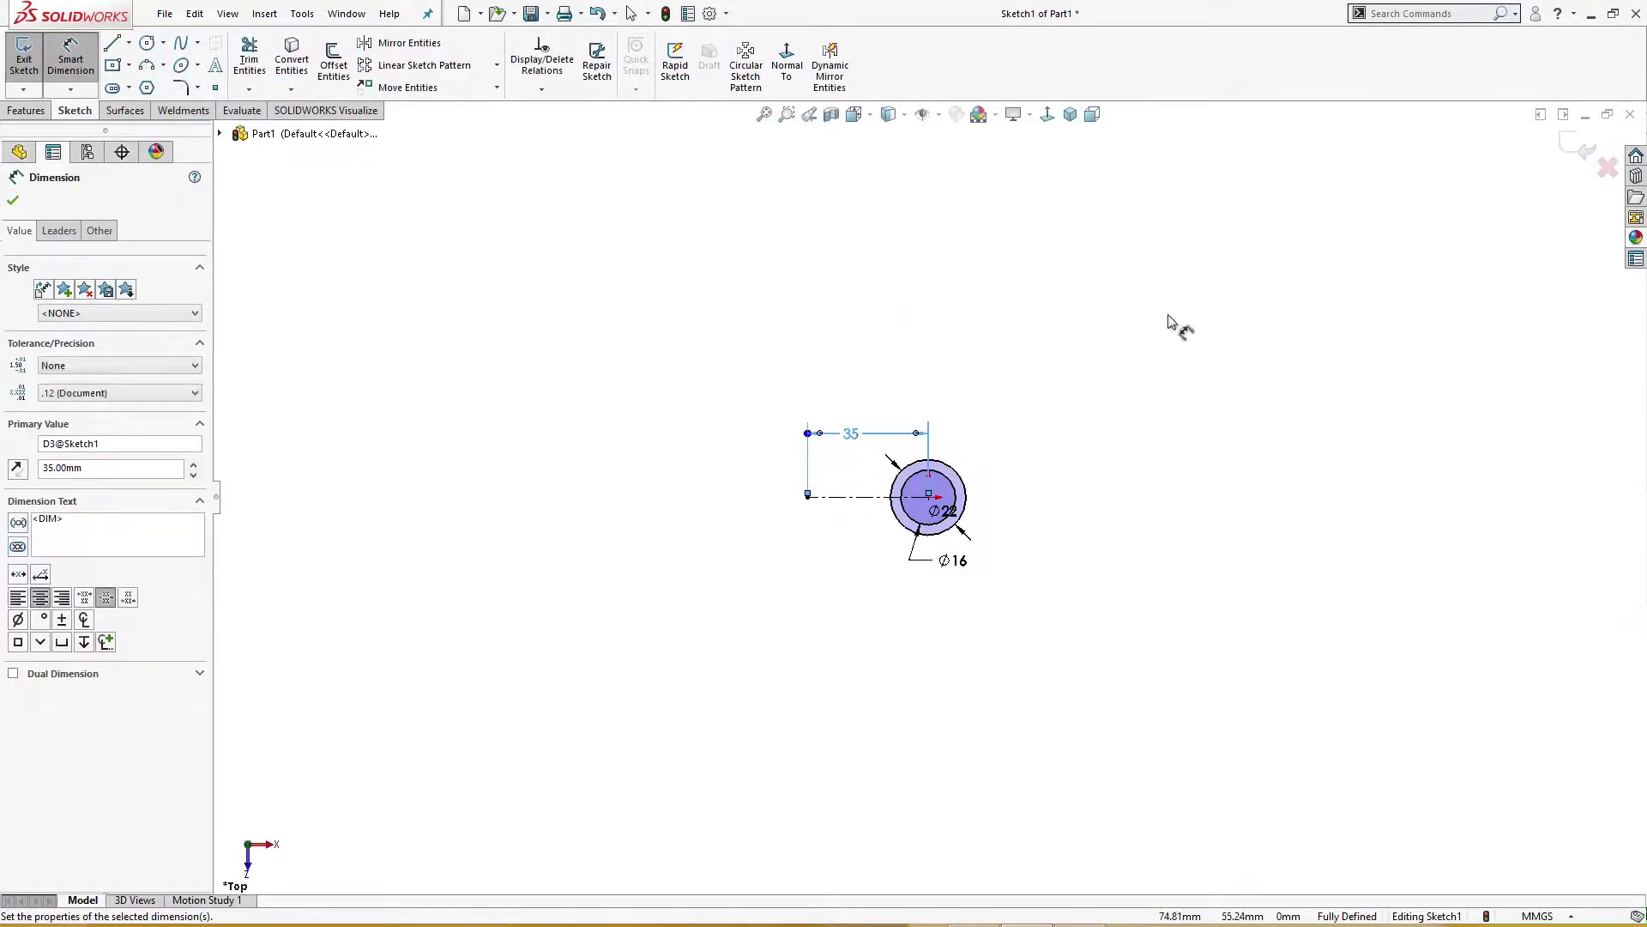
pyautogui.scroll(-2, 957, 468)
pyautogui.scroll(-2, 957, 468)
pyautogui.click(1012, 539)
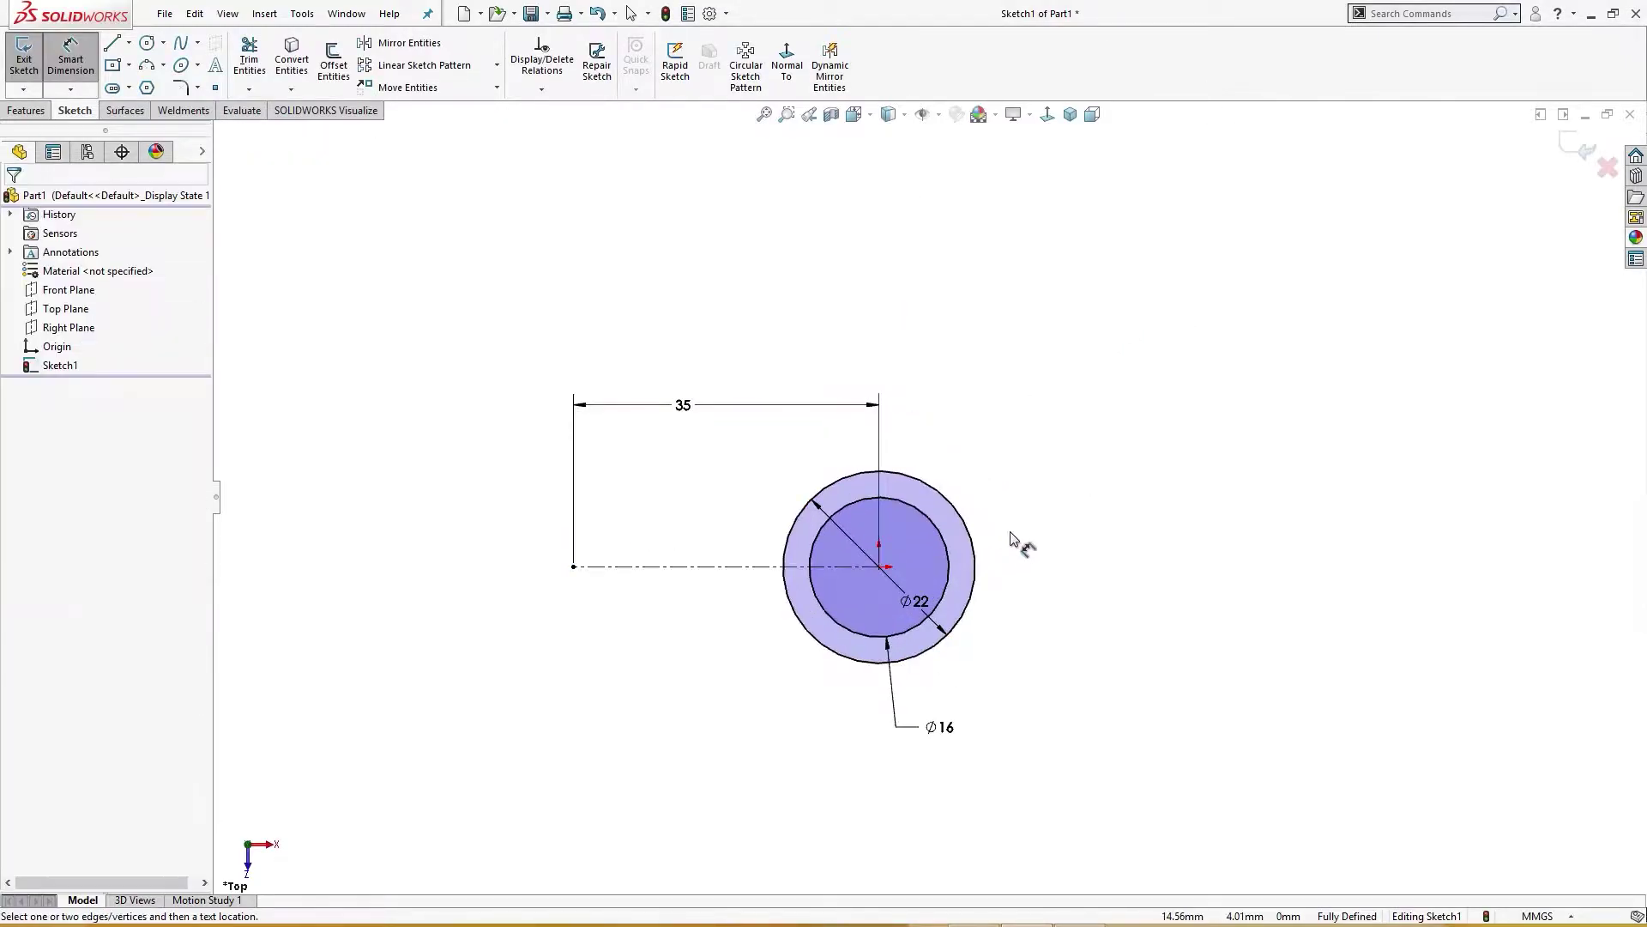
# Draw a circle at the centerline's left end and dimension it Ø12.
pyautogui.press('c')
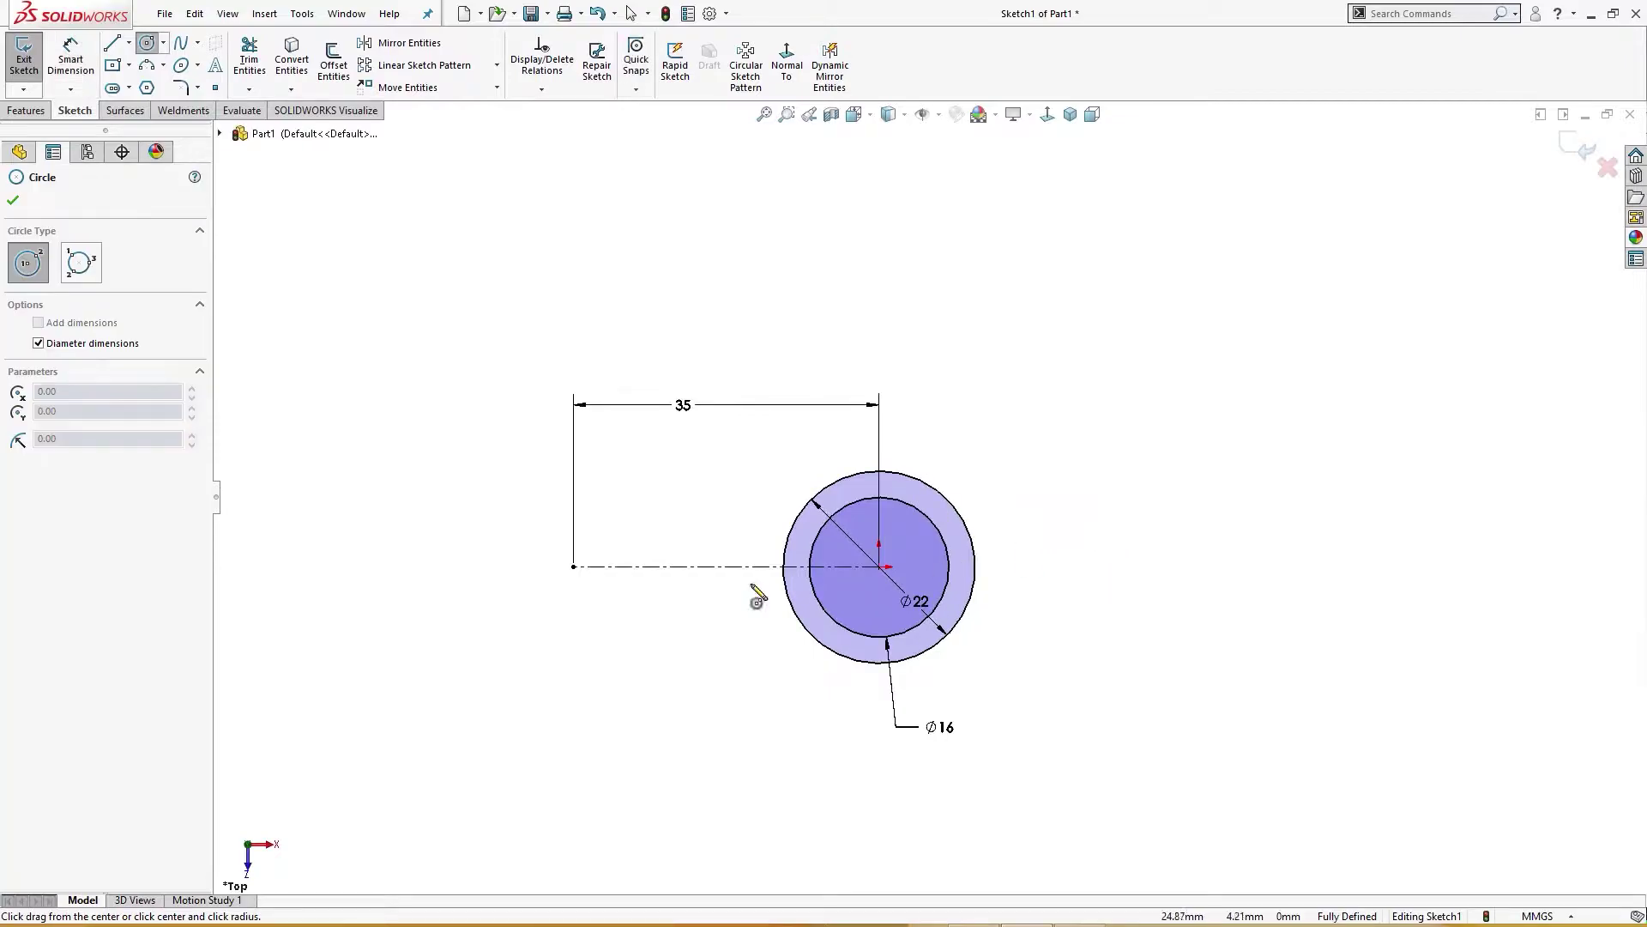
pyautogui.click(574, 566)
pyautogui.click(586, 597)
pyautogui.click(586, 597)
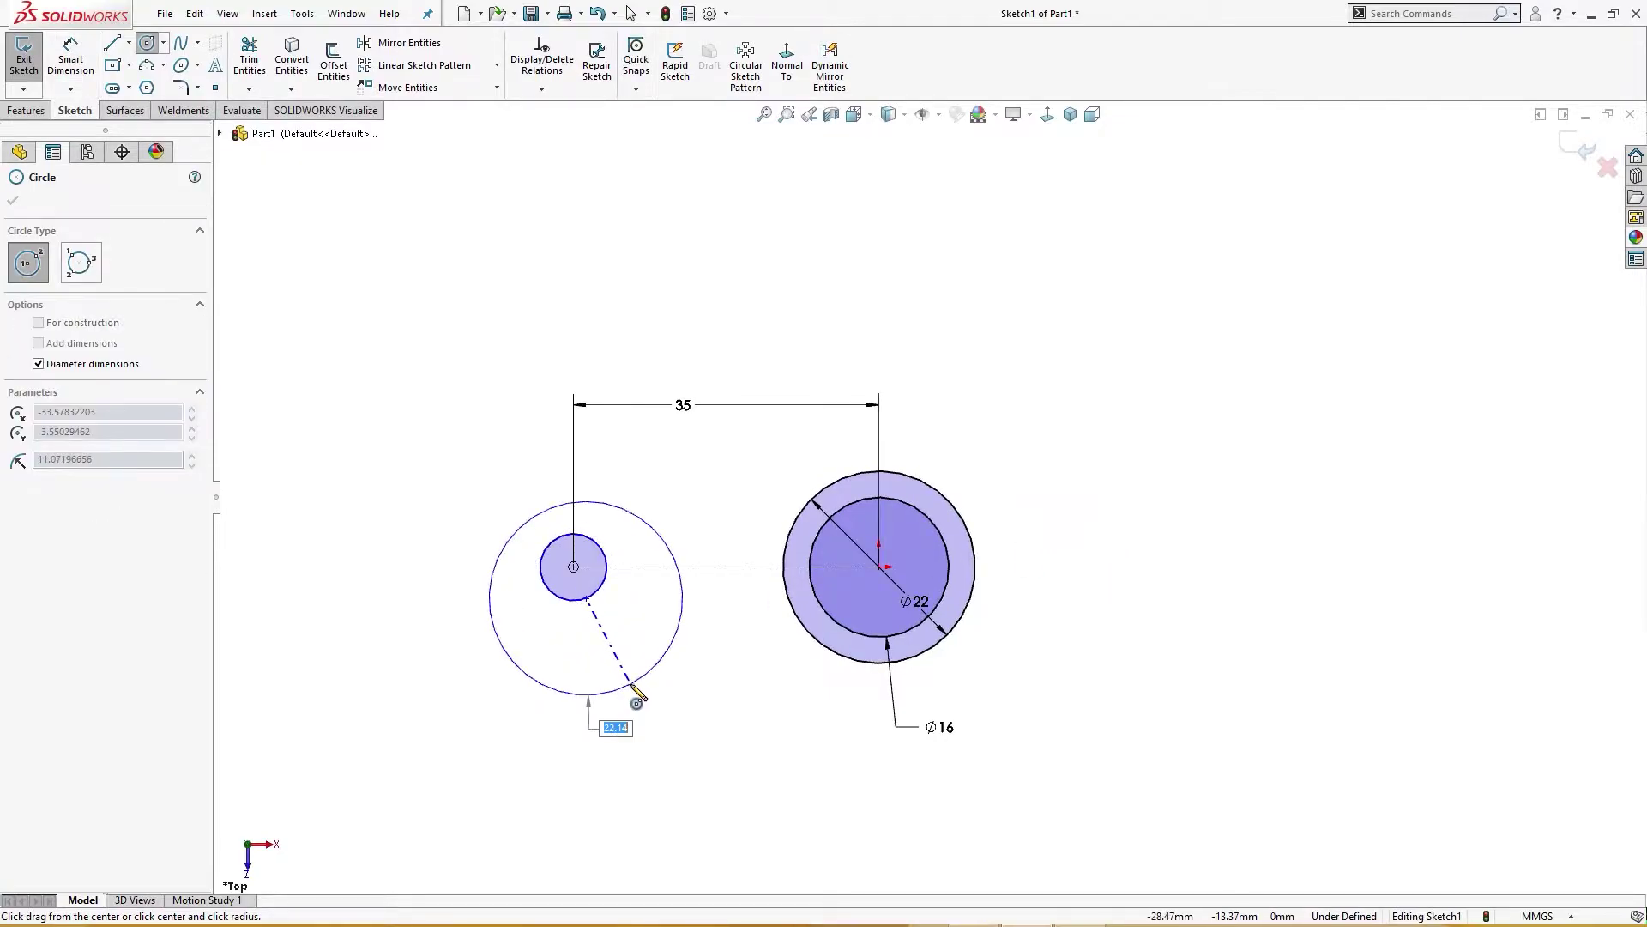
pyautogui.press('Escape')
pyautogui.rightClick(623, 520)
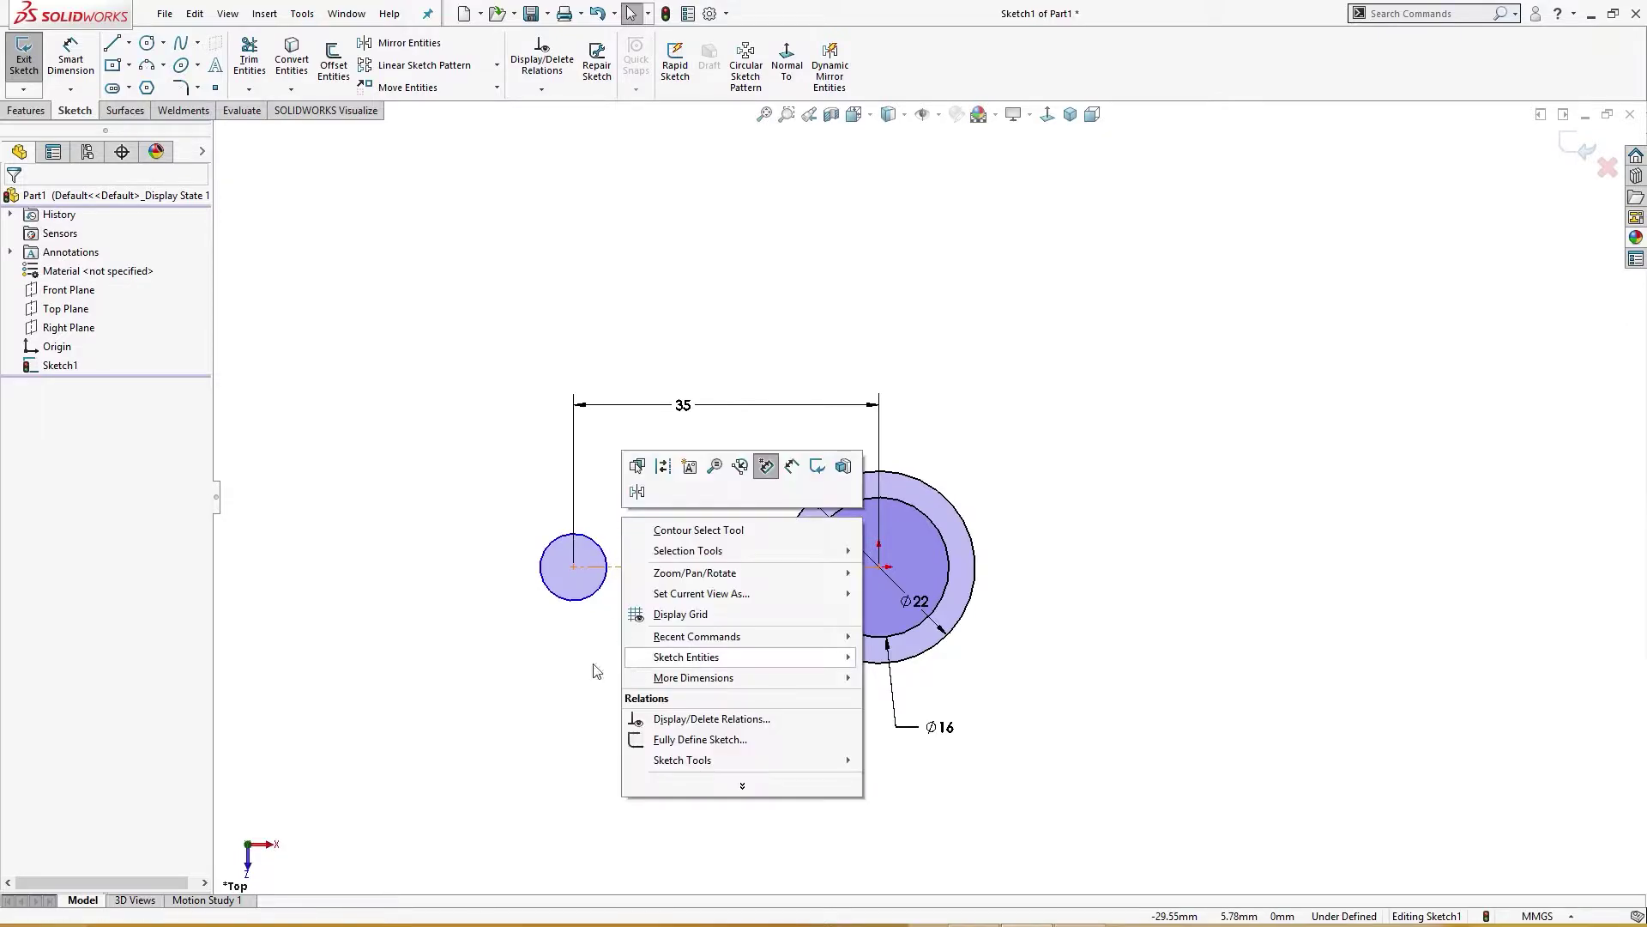
pyautogui.moveTo(515, 687); pyautogui.dragTo(570, 624, button='right')
pyautogui.click(572, 601)
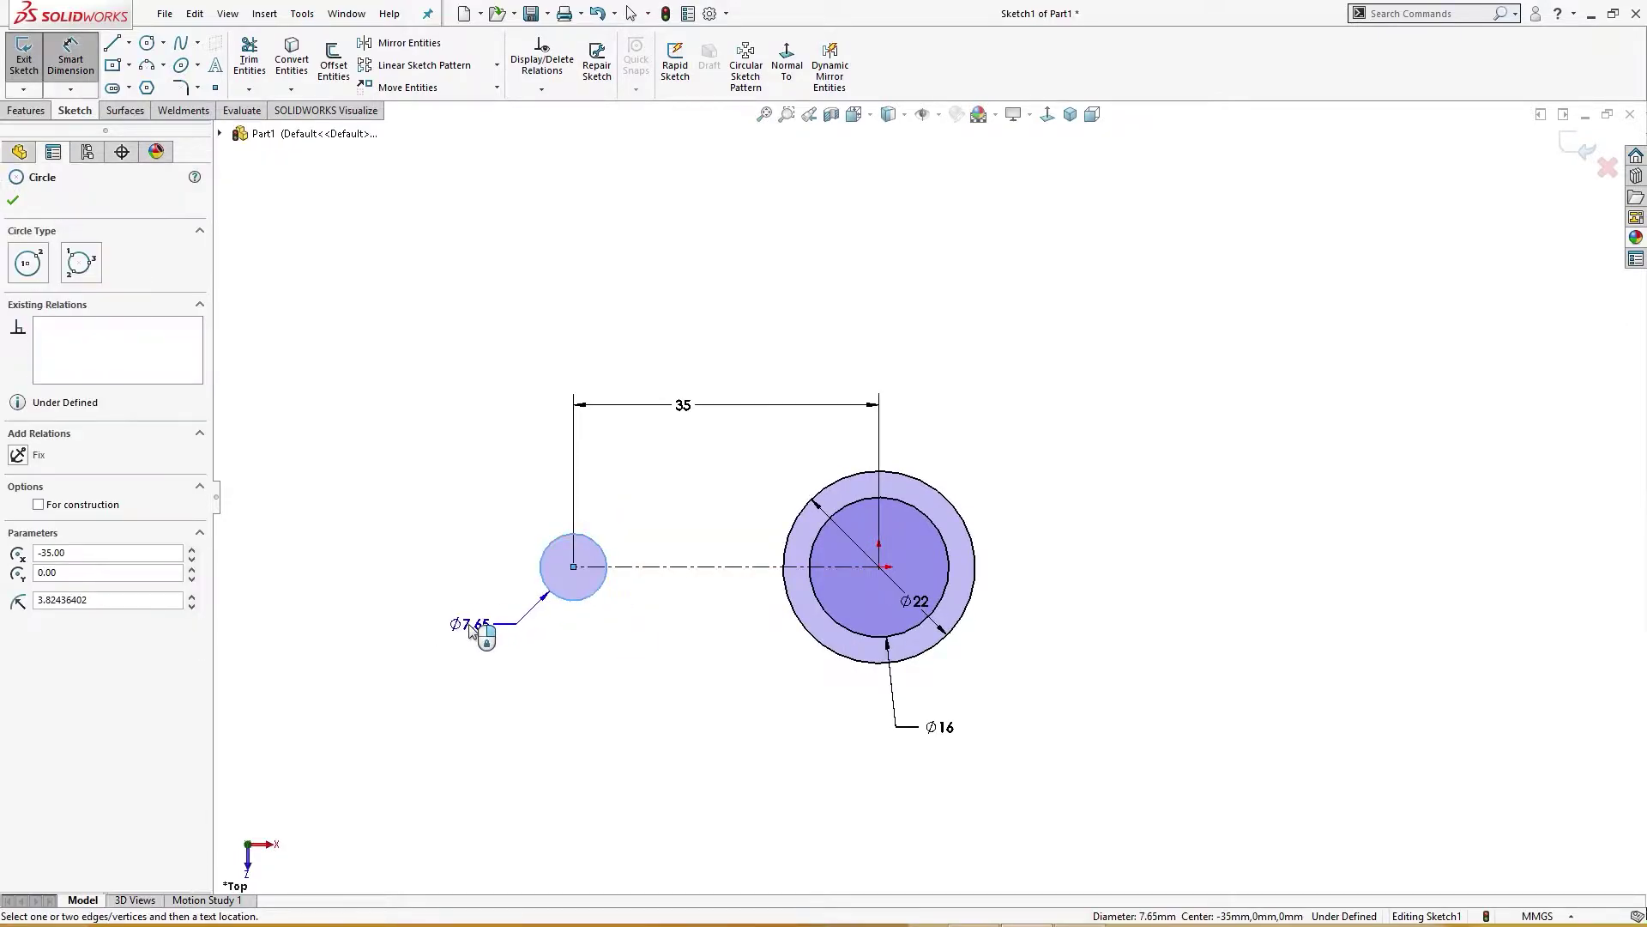
pyautogui.click(471, 631)
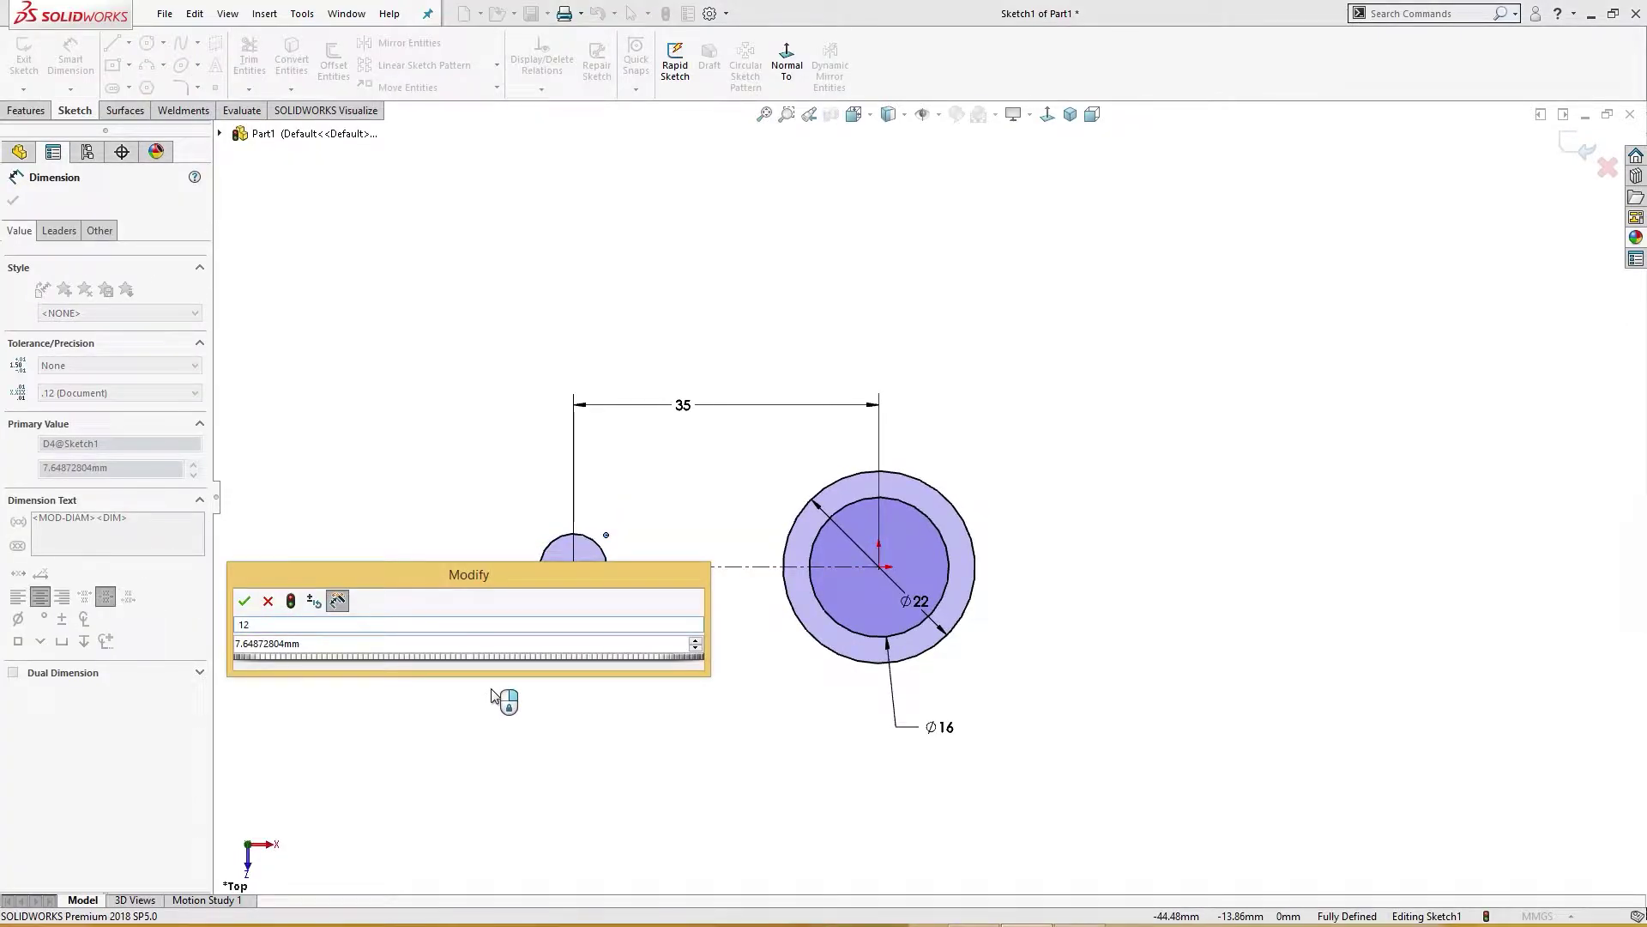
pyautogui.write('12')
pyautogui.press('Tab')
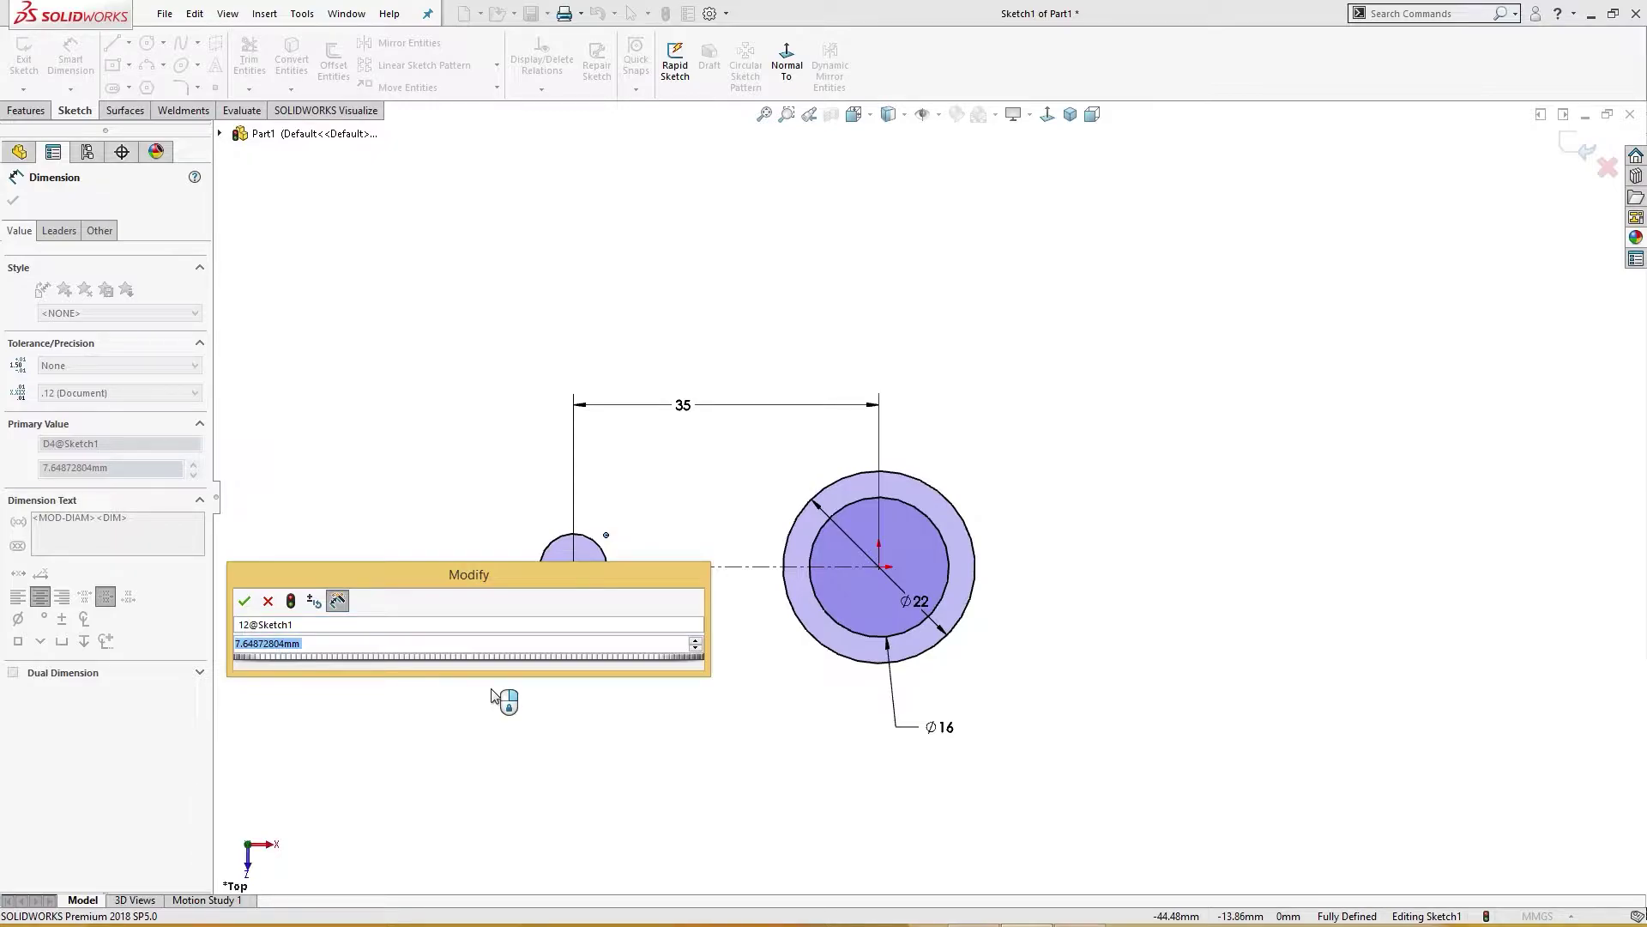
pyautogui.write('12')
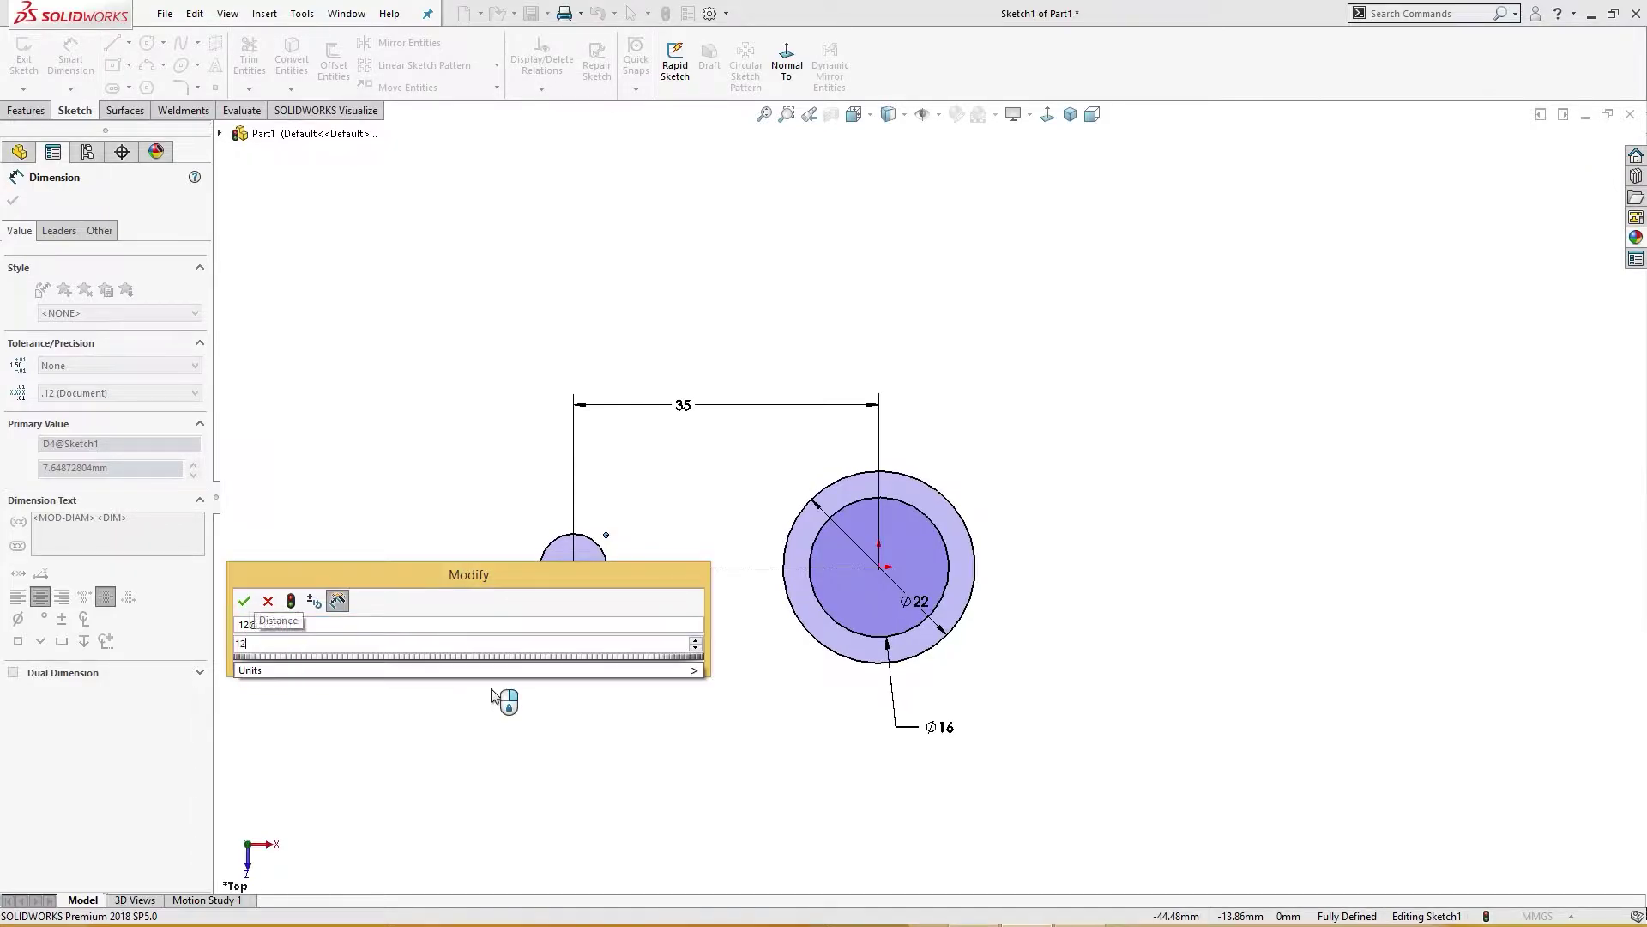
pyautogui.press('Return')
pyautogui.click(508, 696)
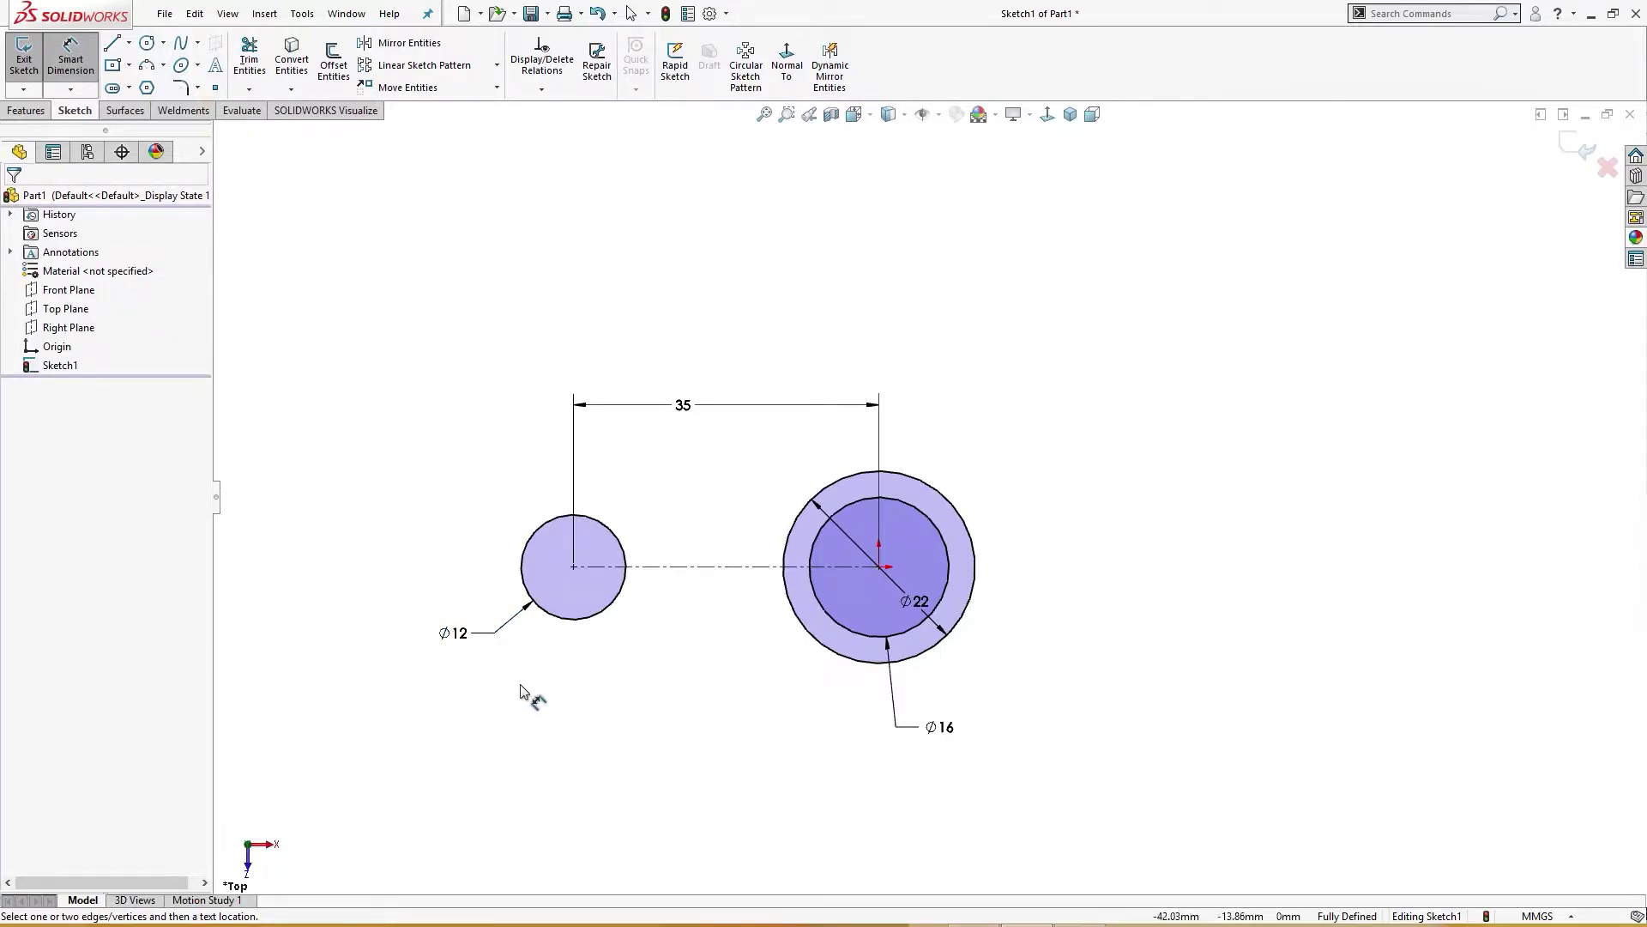
# Draw a line from the Ø12 circle's top past the large circles and mirror it across the centreline.
pyautogui.moveTo(666, 472); pyautogui.dragTo(687, 463, button='right')
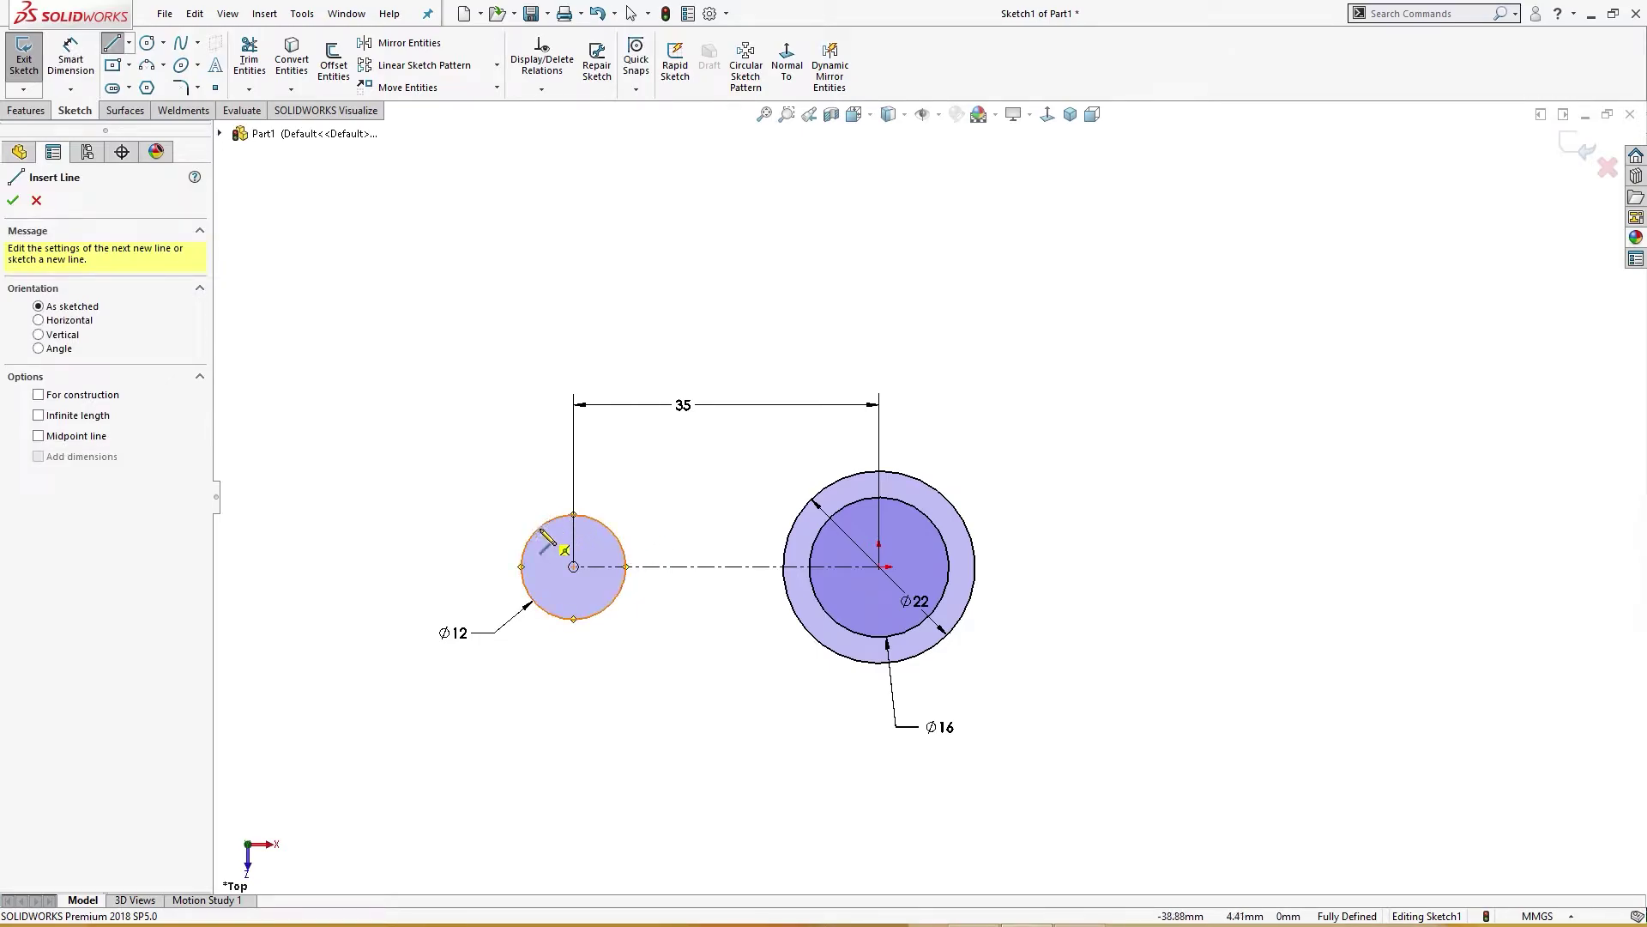
pyautogui.click(574, 514)
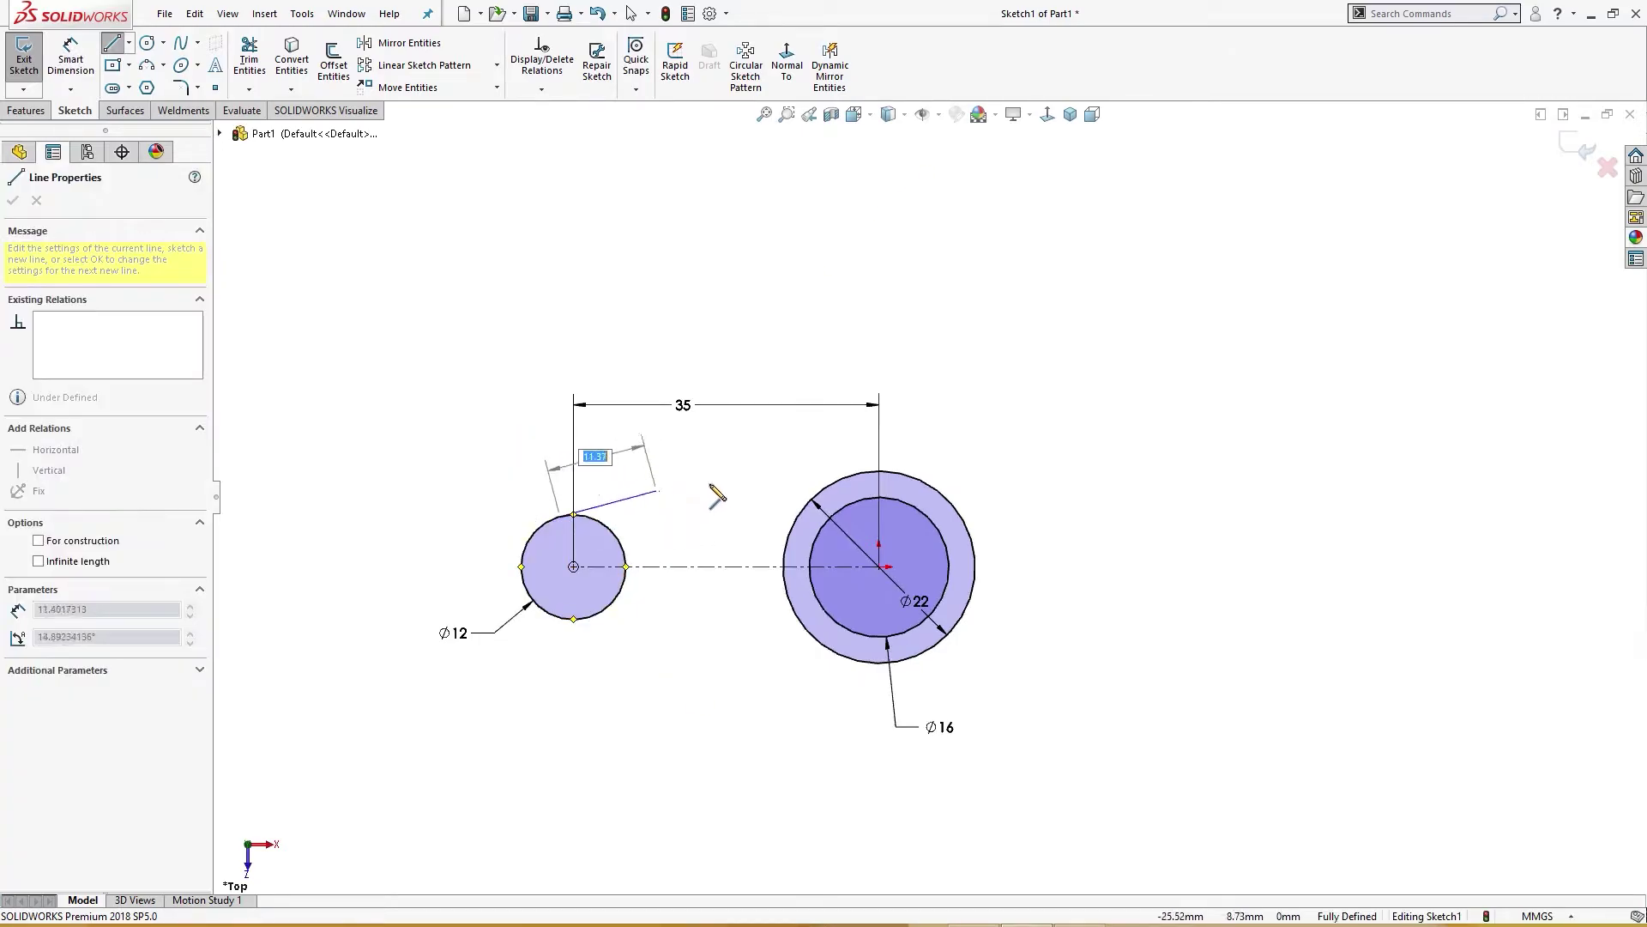
pyautogui.click(855, 453)
pyautogui.press('Escape')
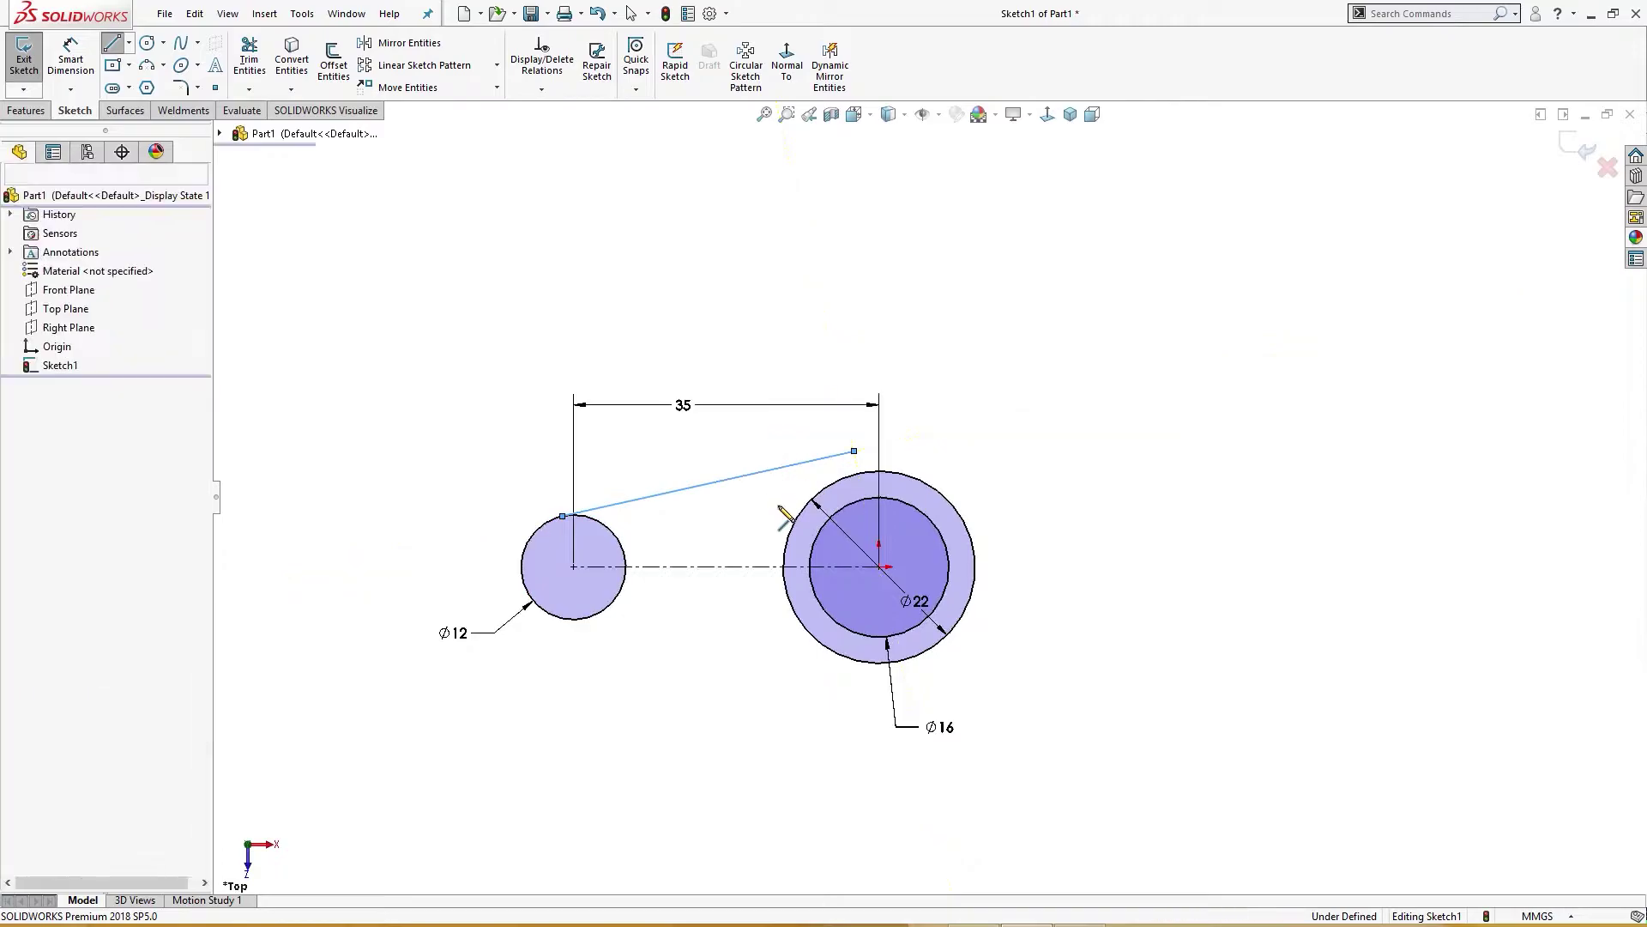
pyautogui.moveTo(754, 442); pyautogui.dragTo(700, 600)
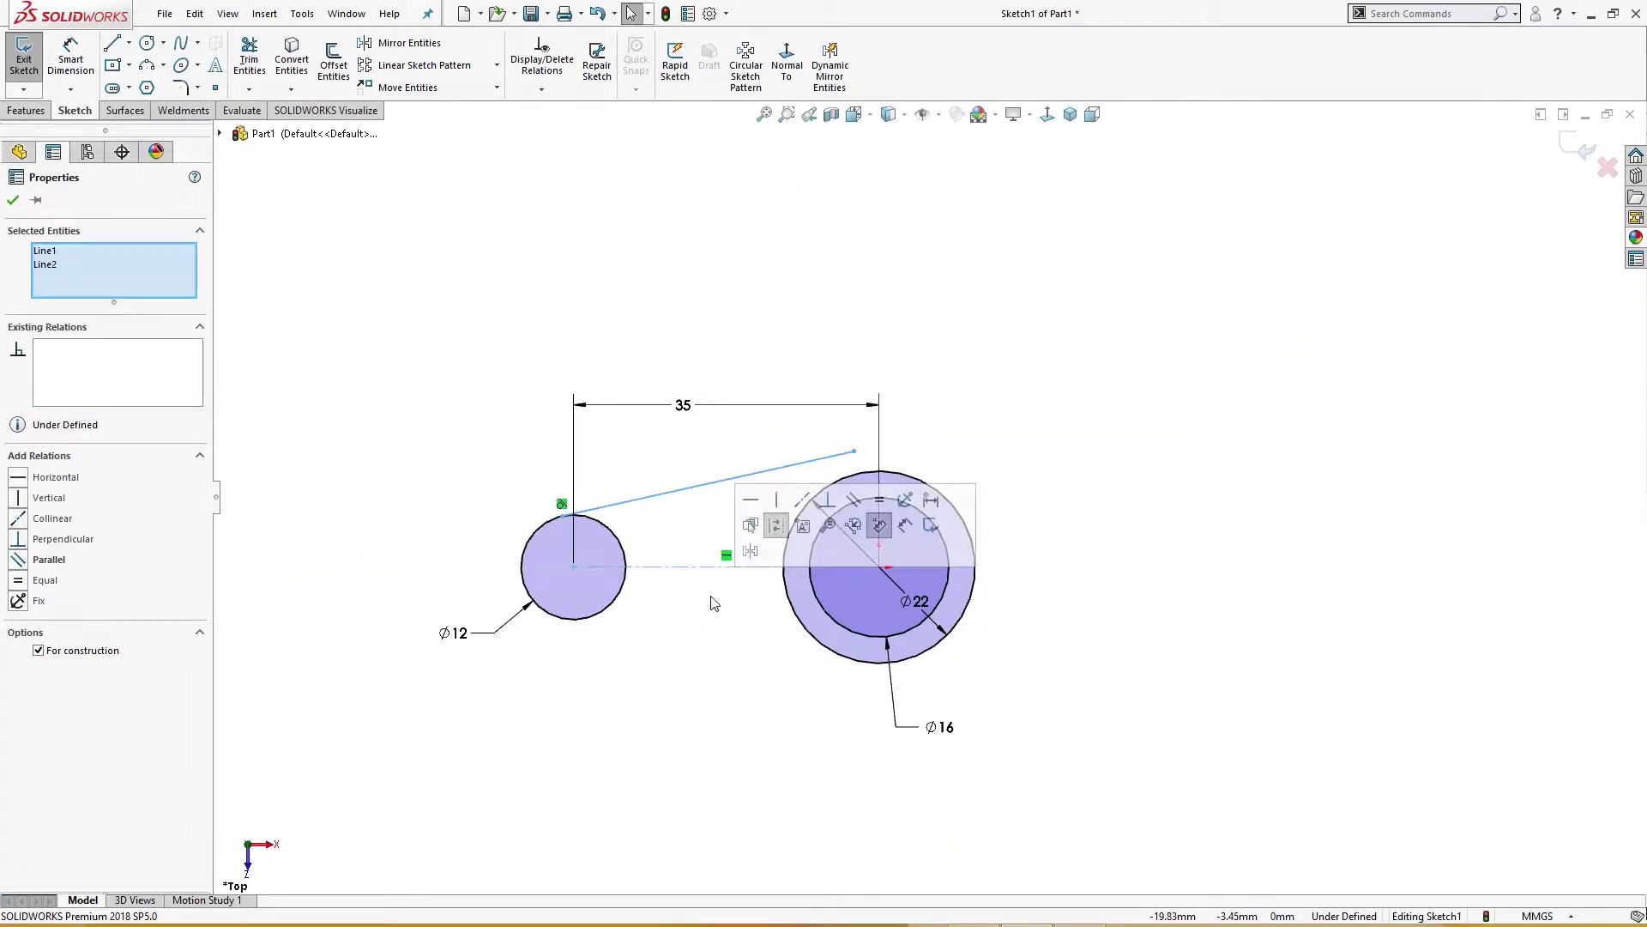
pyautogui.click(746, 560)
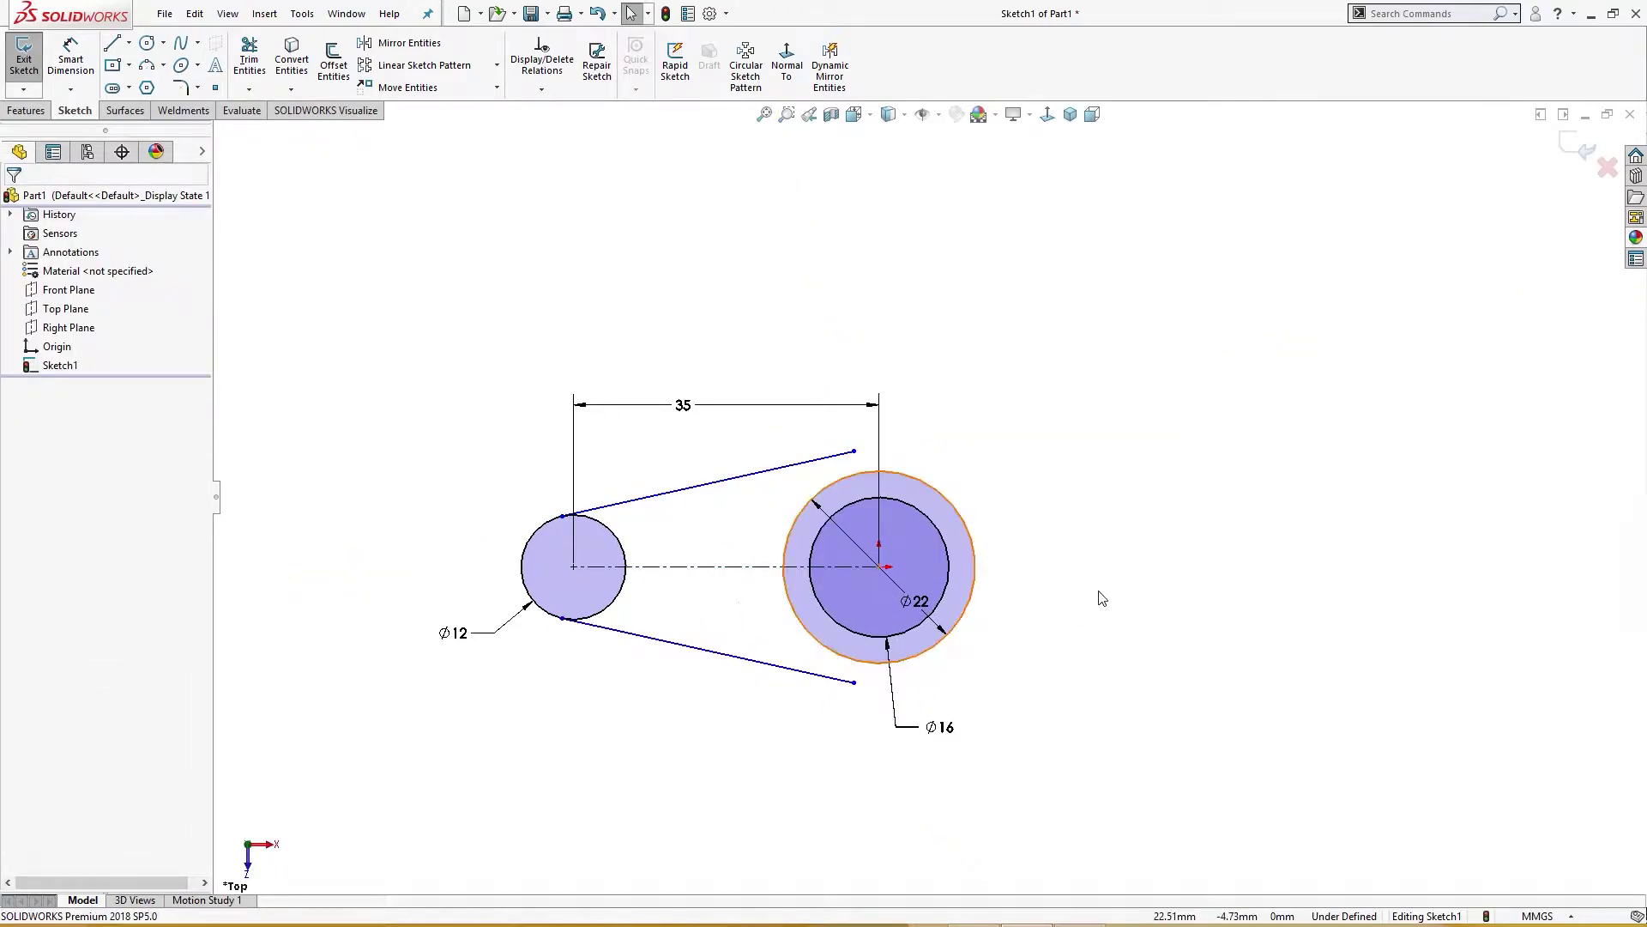
# Join the two line ends with a vertical line whose midpoint sits on the large circle's centre.
pyautogui.moveTo(1110, 600); pyautogui.dragTo(1037, 640, button='right')
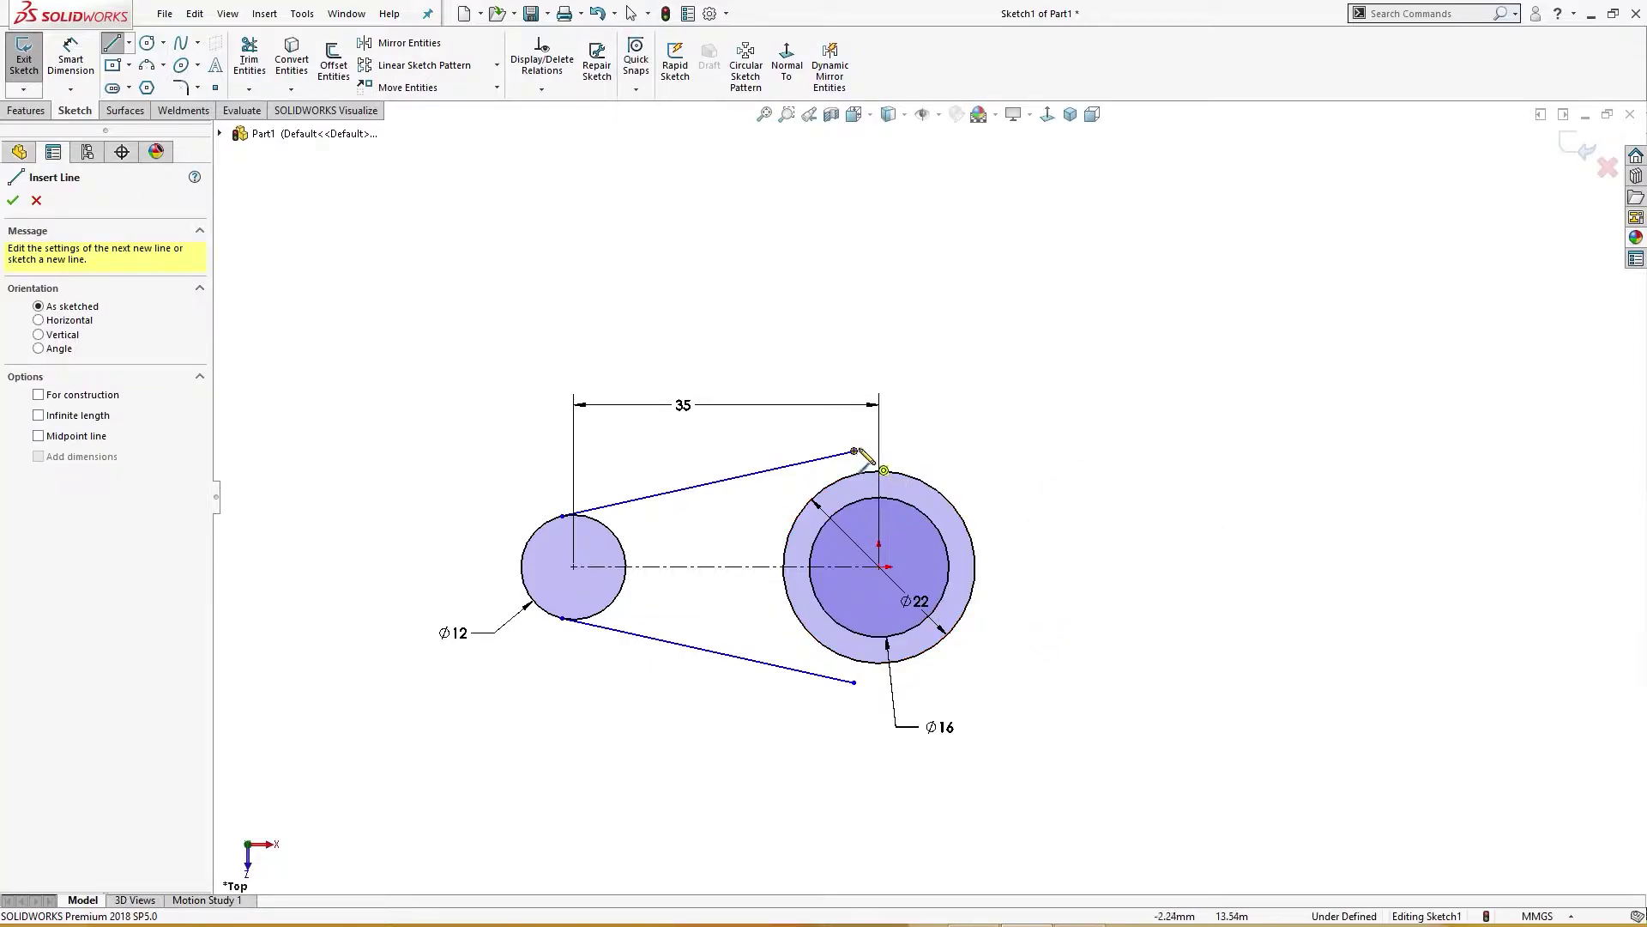
pyautogui.moveTo(853, 451); pyautogui.dragTo(854, 682)
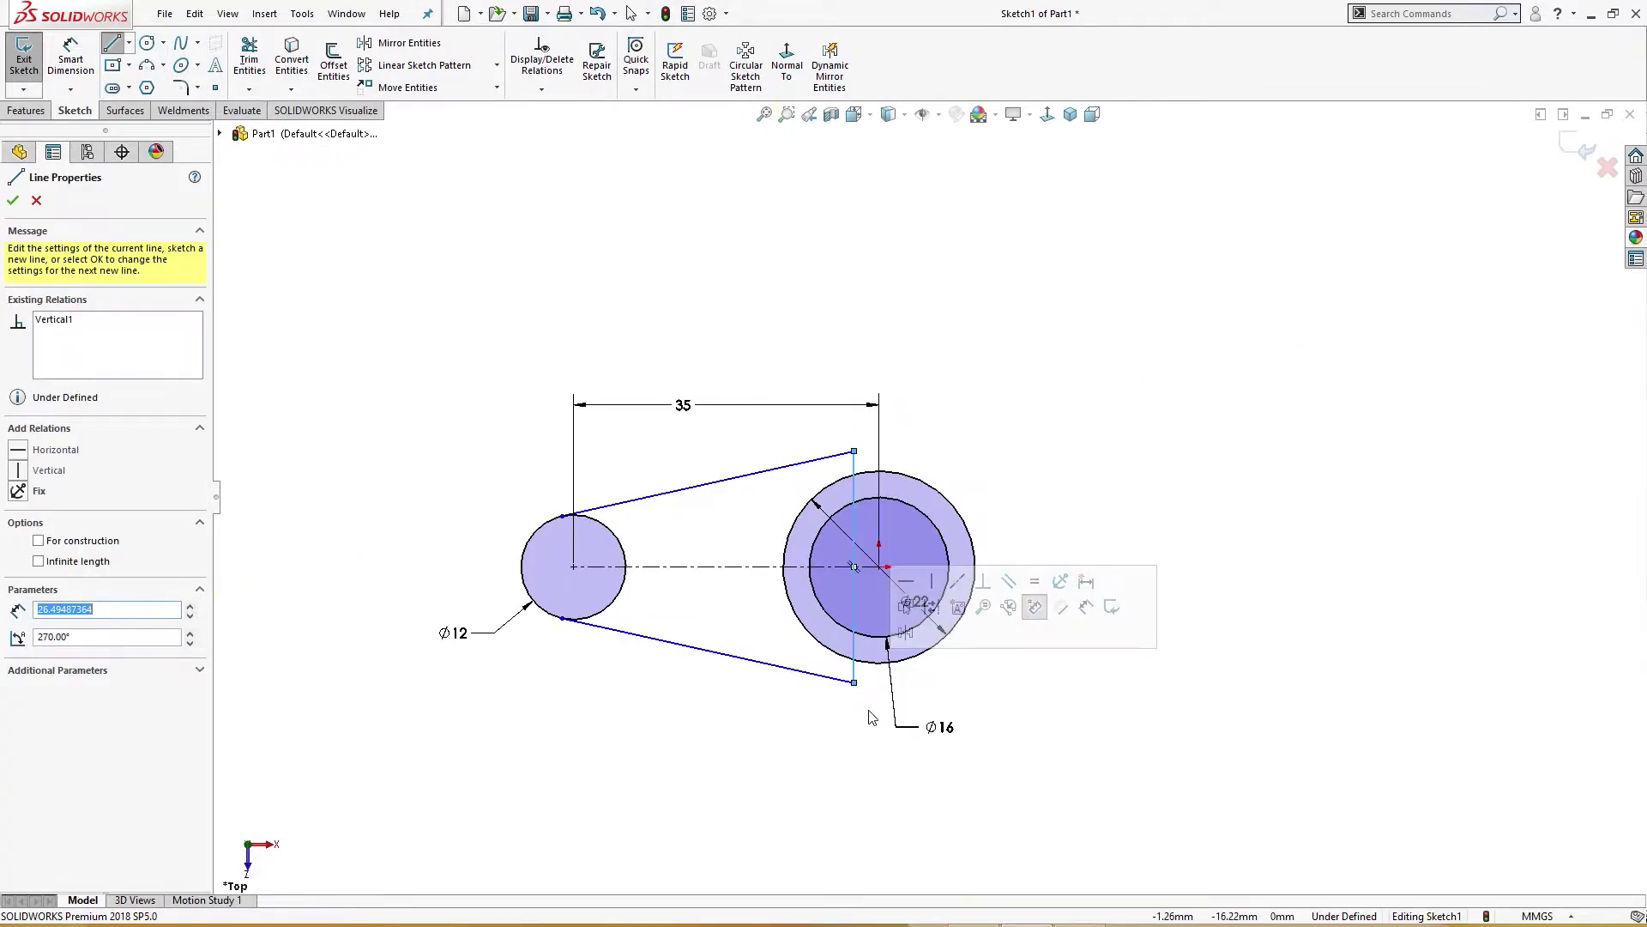
pyautogui.press('Escape')
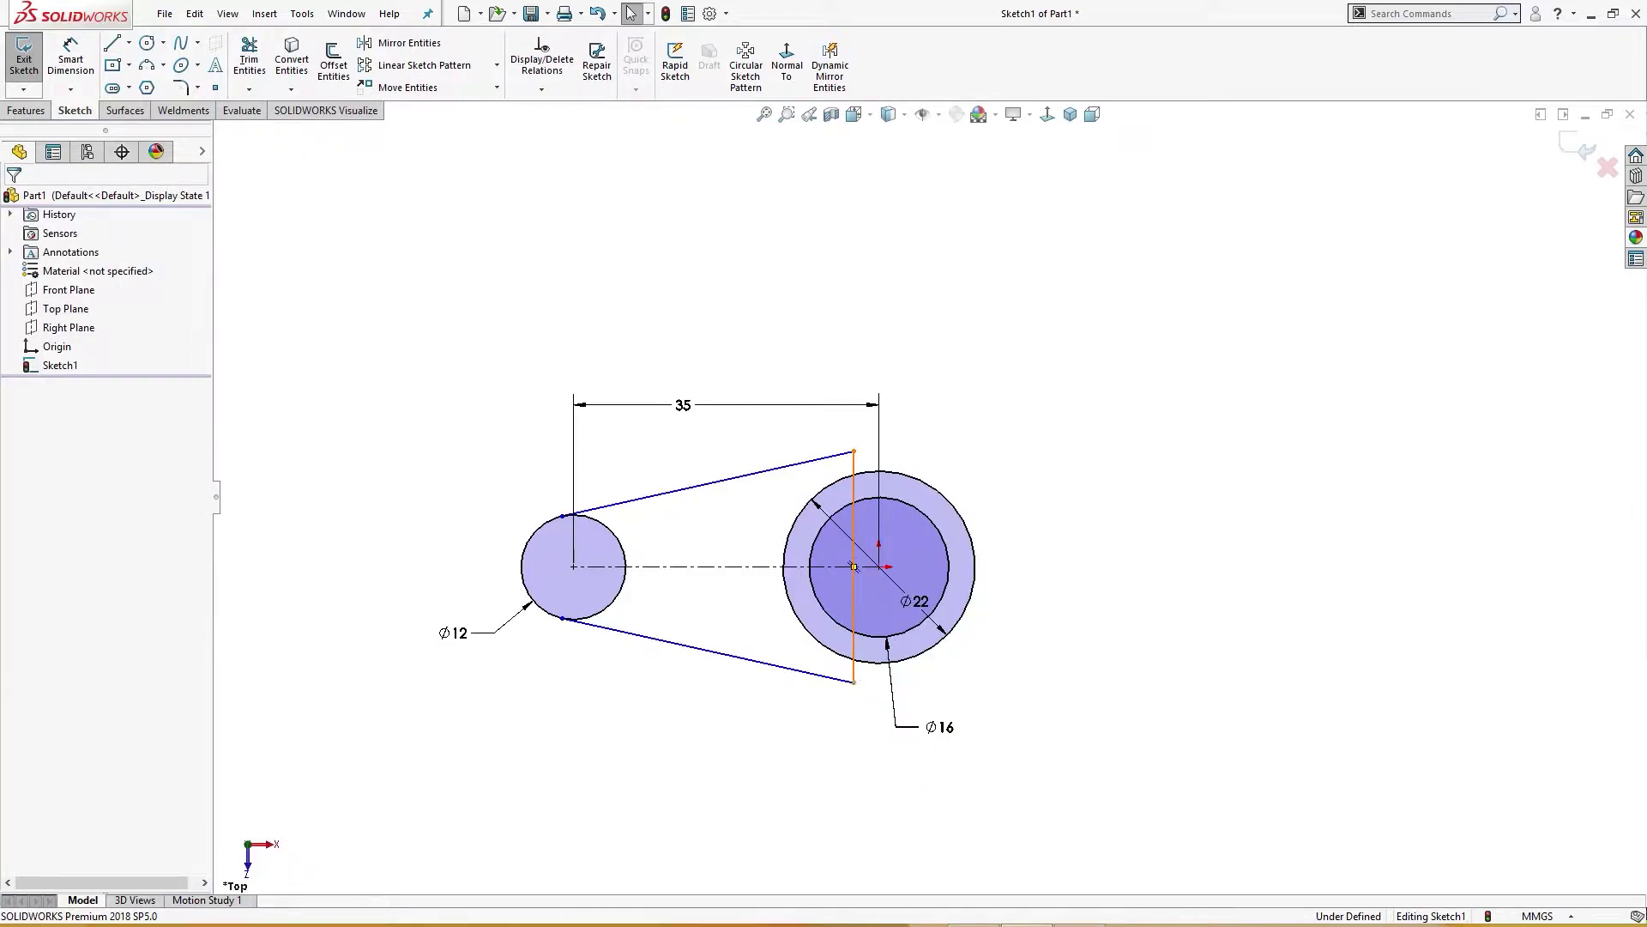
pyautogui.click(854, 635)
pyautogui.keyDown('ctrl'); pyautogui.click(879, 566); pyautogui.keyUp('ctrl')
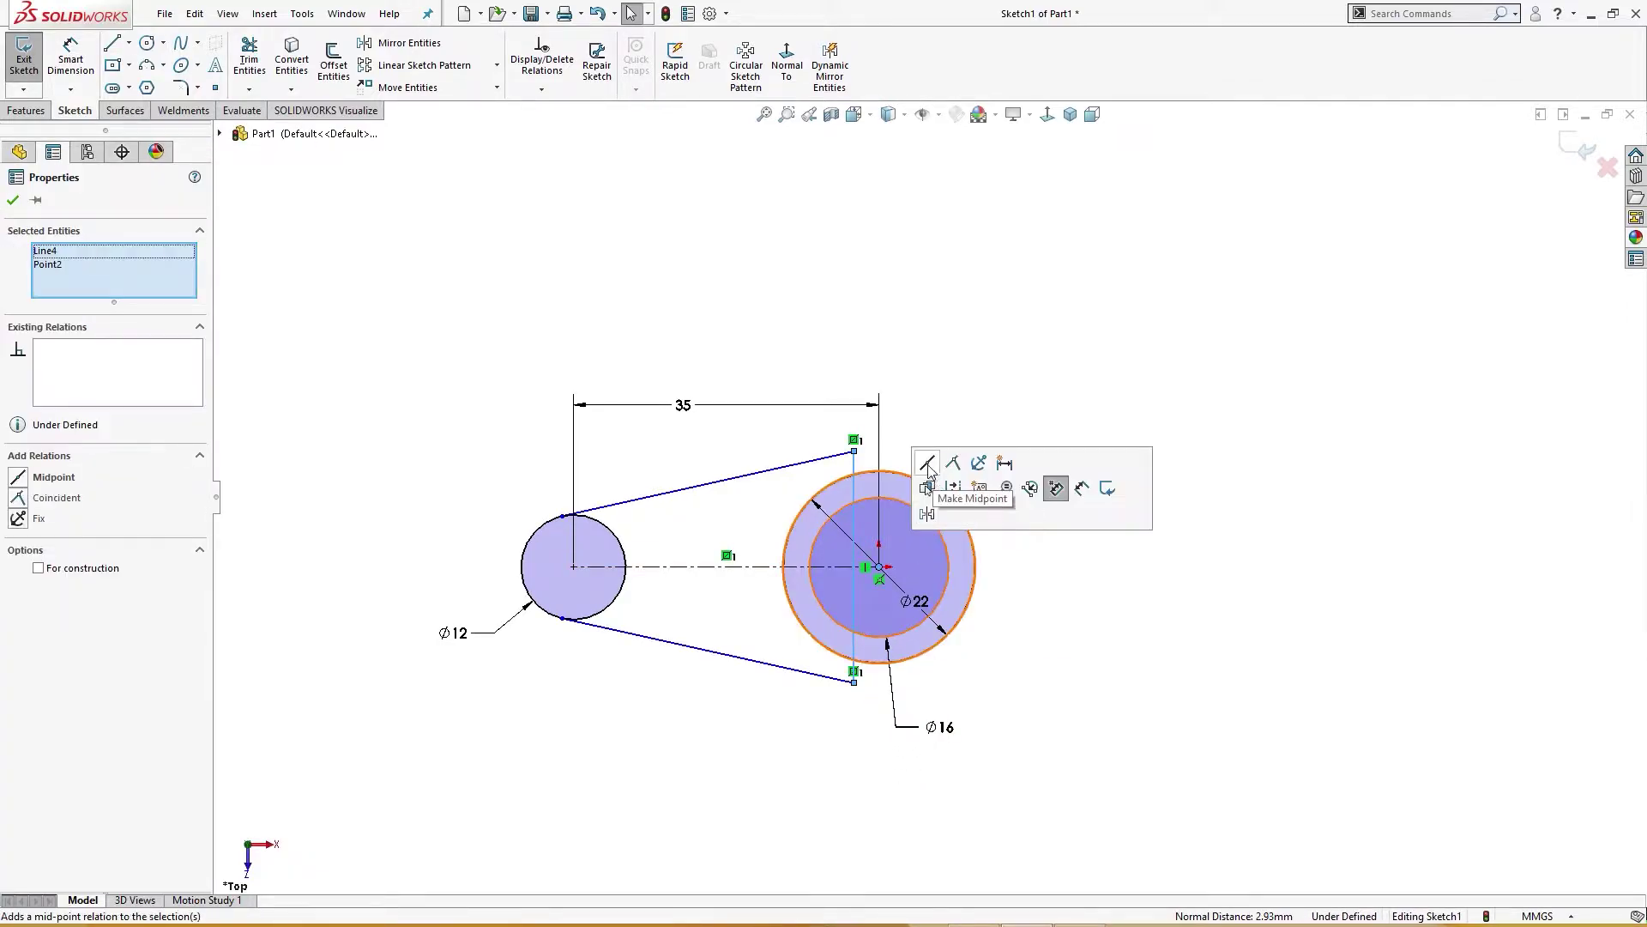
pyautogui.click(927, 464)
pyautogui.press('Escape')
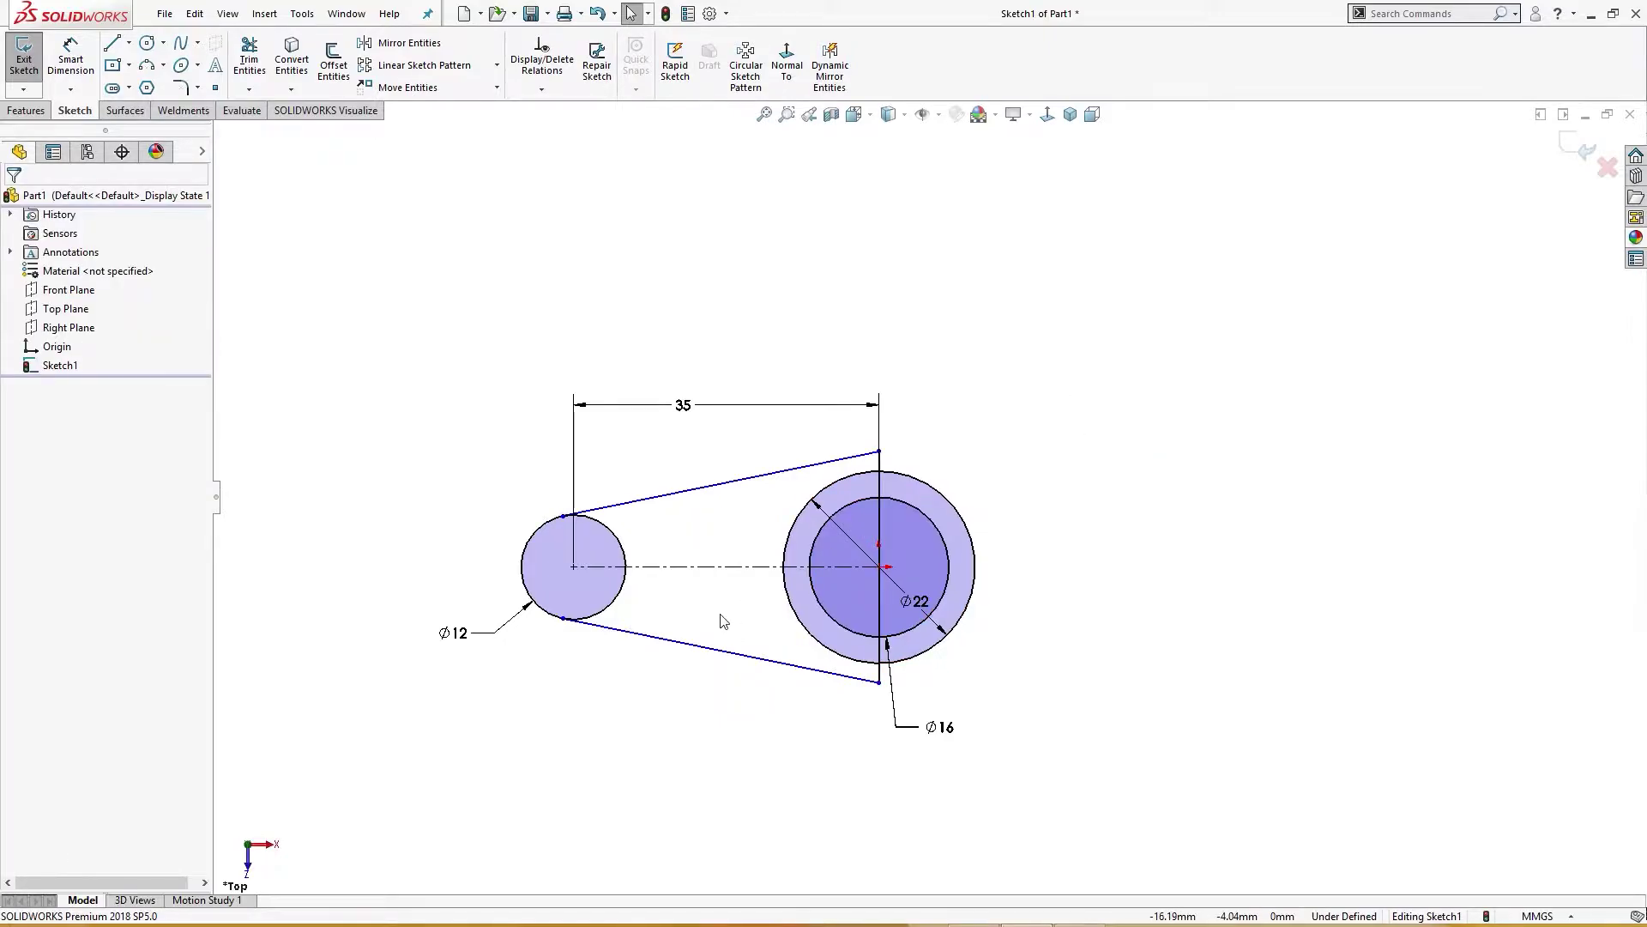
# Dimension the angle between the two tangent lines as 22°.
pyautogui.moveTo(662, 746); pyautogui.dragTo(683, 656, button='right')
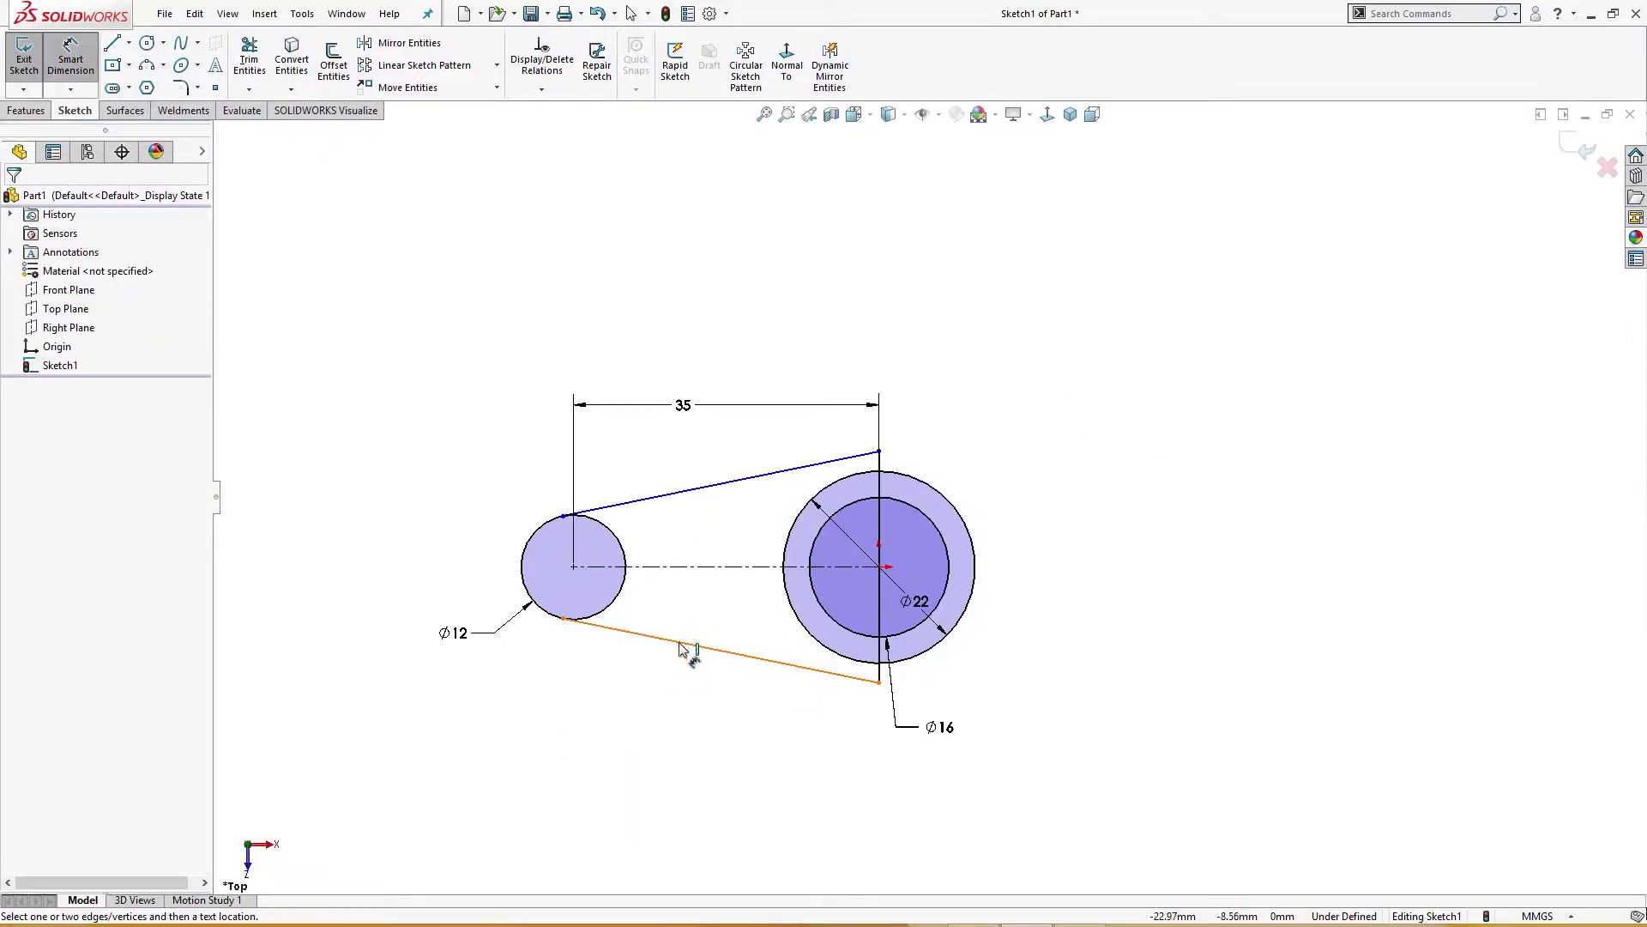
pyautogui.click(683, 650)
pyautogui.click(719, 485)
pyautogui.click(724, 598)
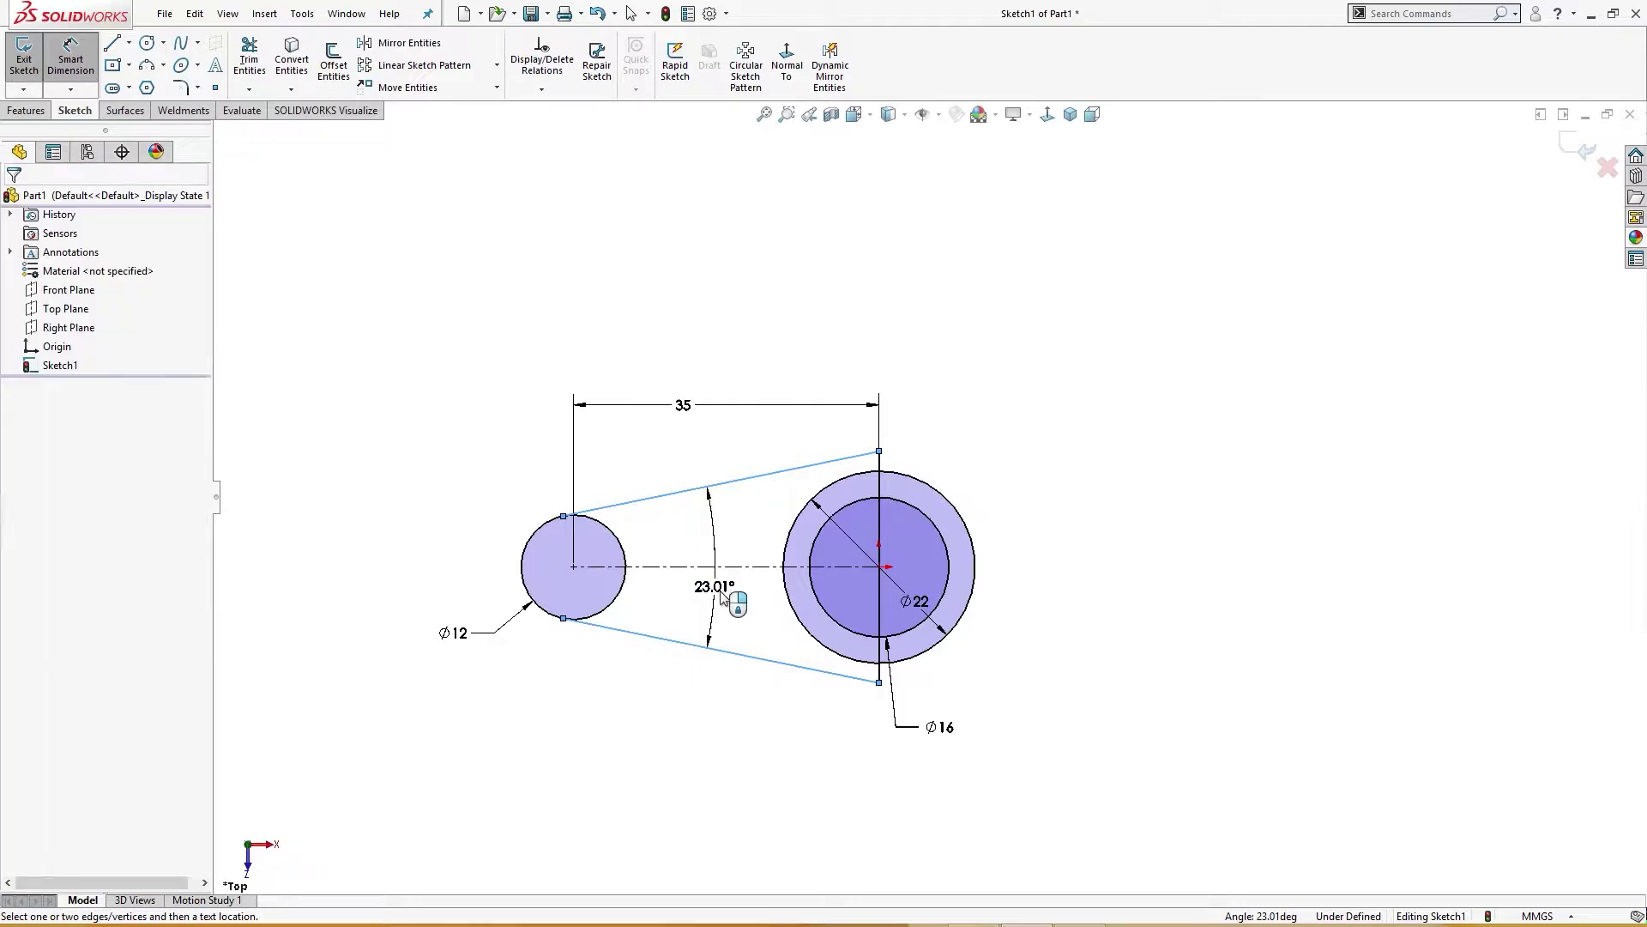
pyautogui.write('22')
pyautogui.press('Return')
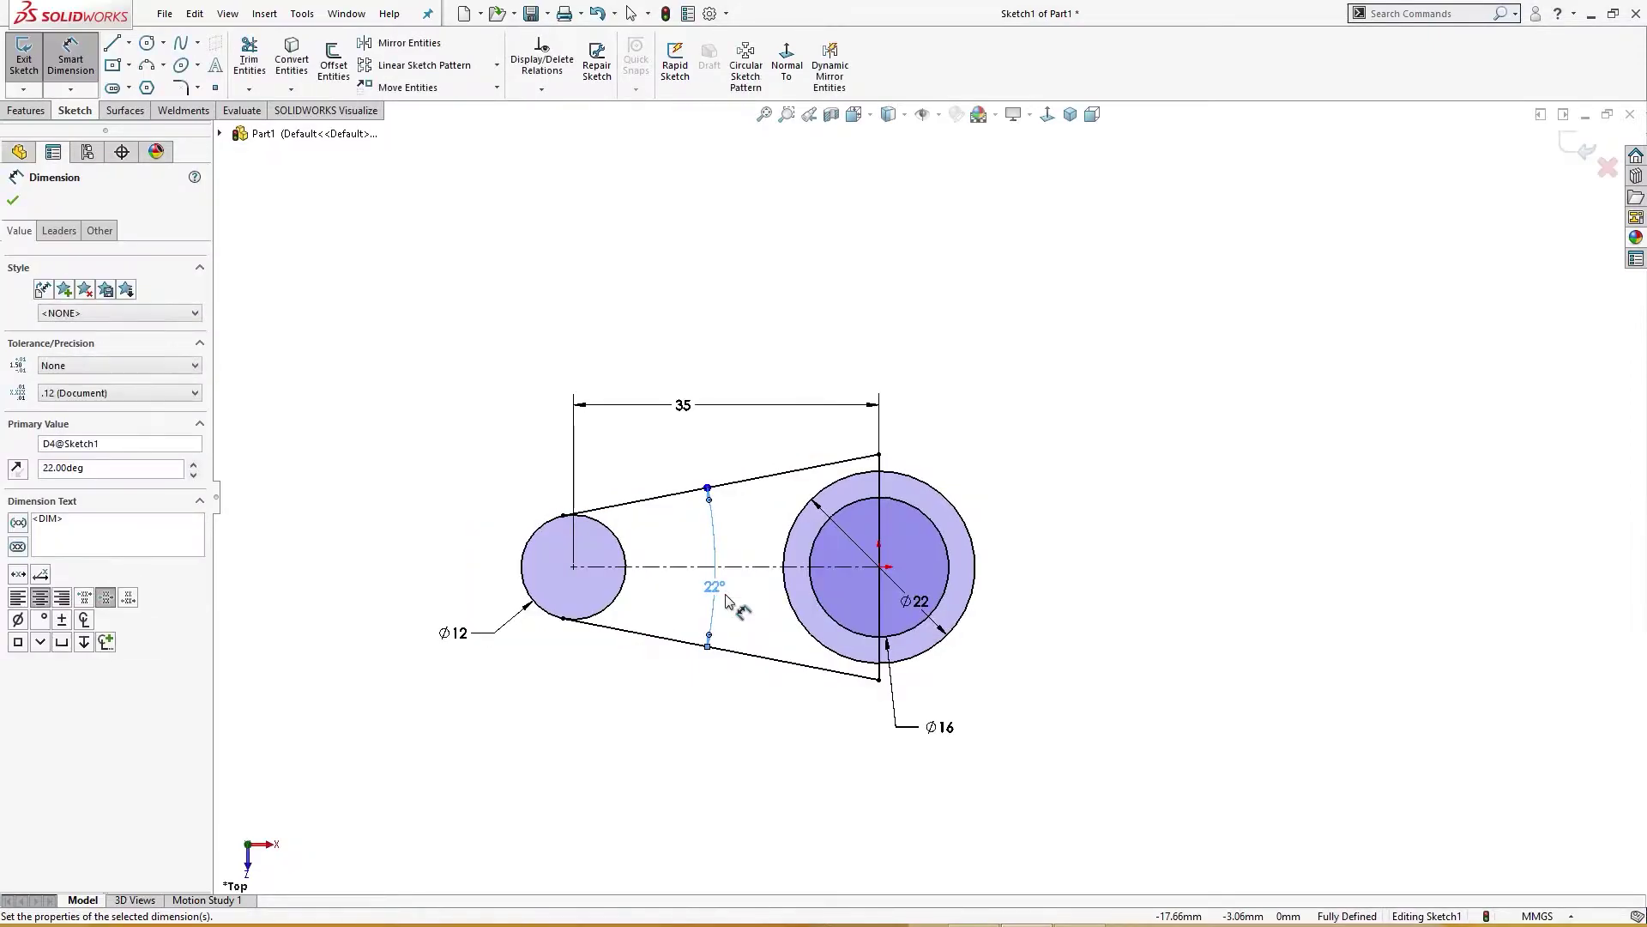
# Bring up the Model Mania 2020 Phase 1.png reference drawing from the taskbar.
pyautogui.moveTo(973, 914)
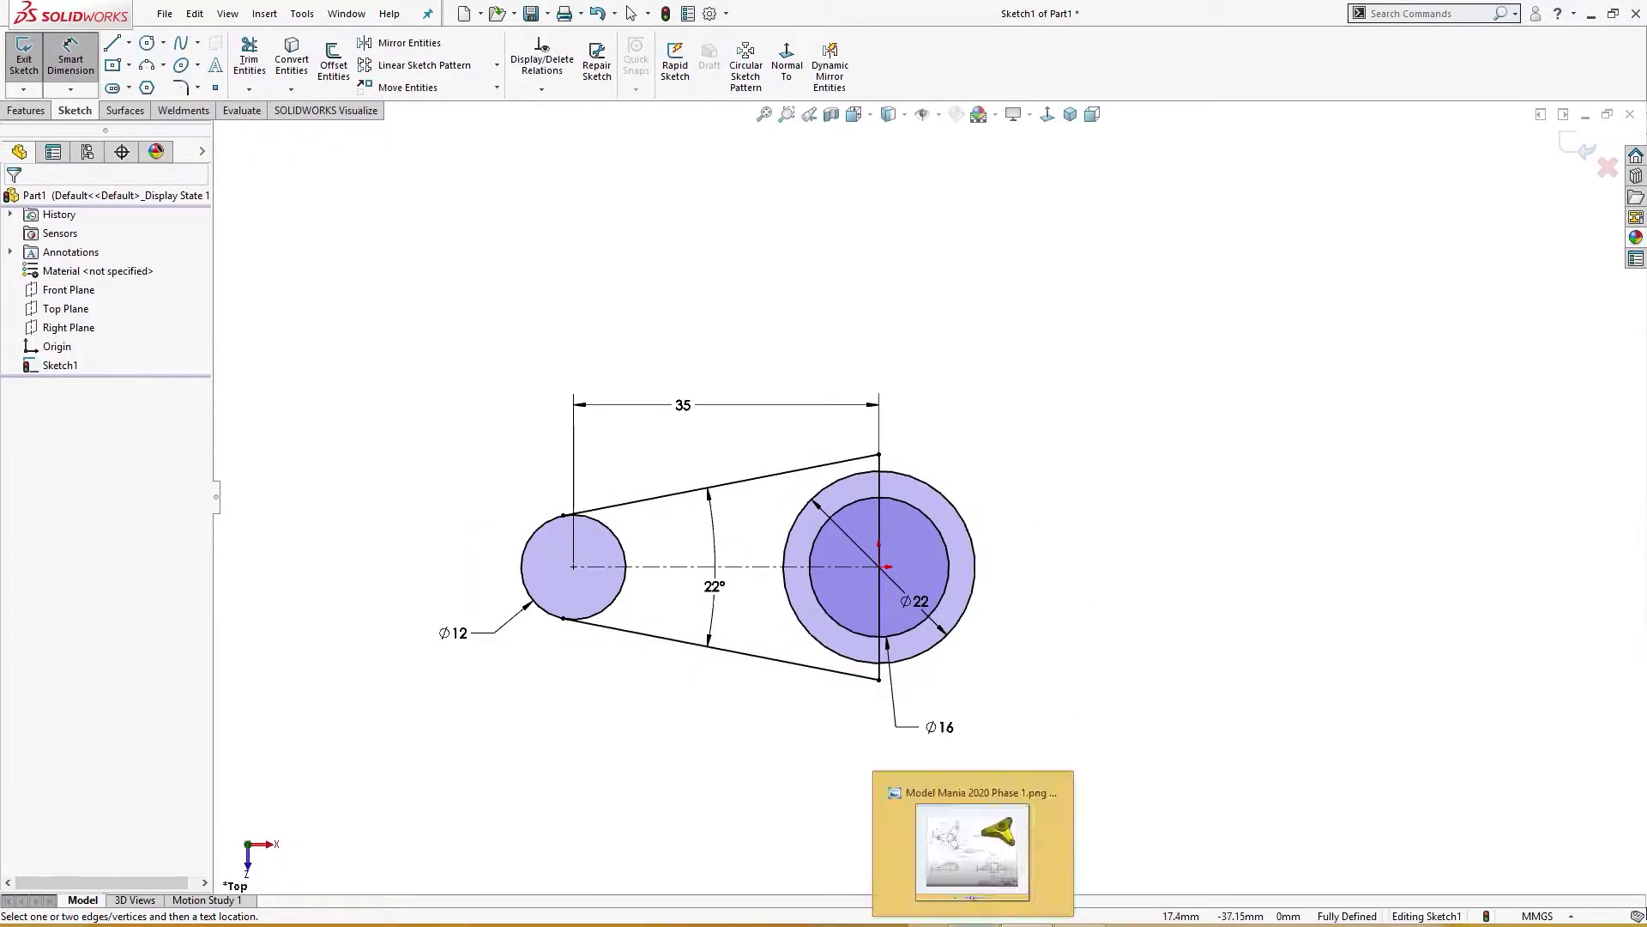
pyautogui.click(973, 833)
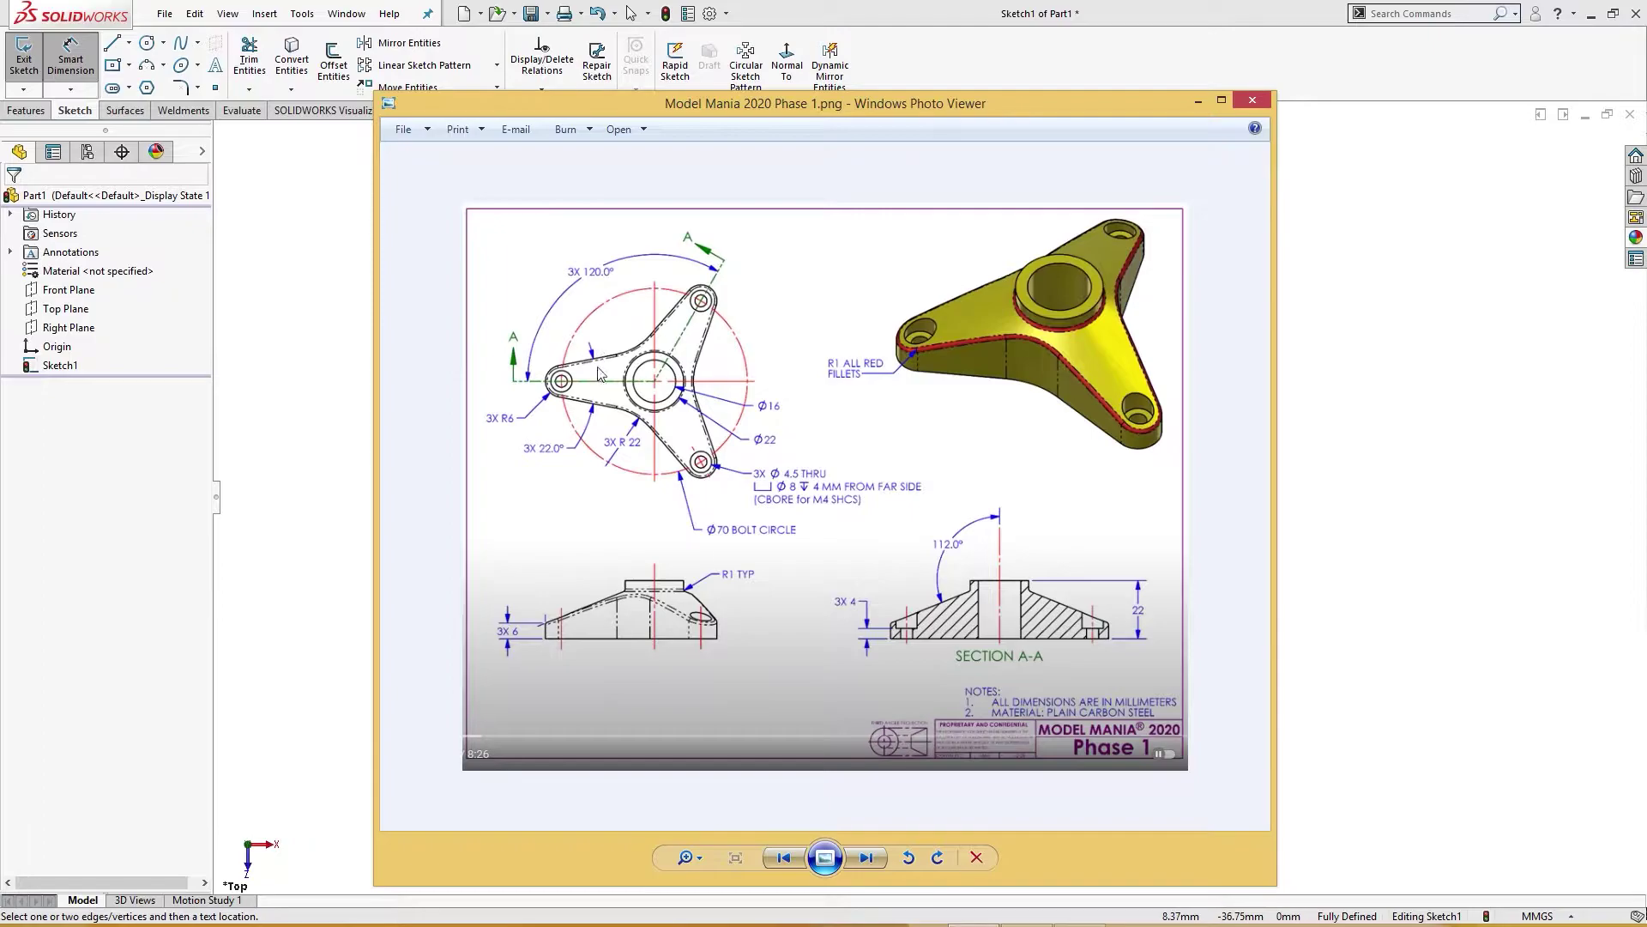
# Extrude the three ring regions between the Ø16 and Ø22 circles 22 mm as Boss-Extrude1.
pyautogui.click(1198, 101)
pyautogui.press('s')
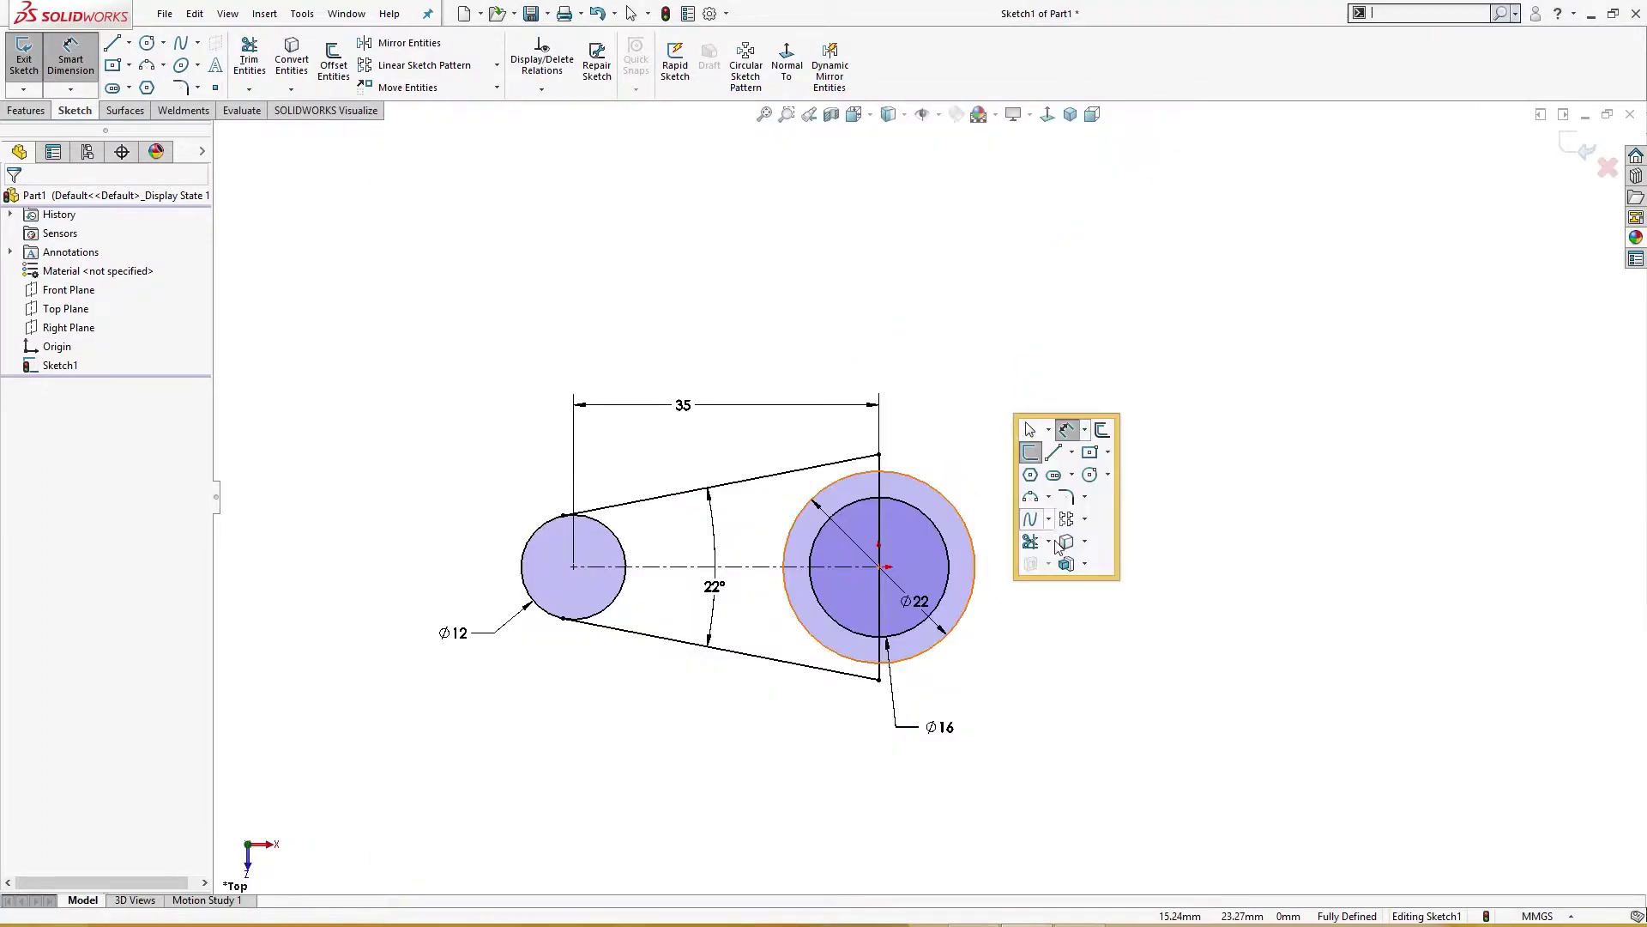
pyautogui.click(1066, 541)
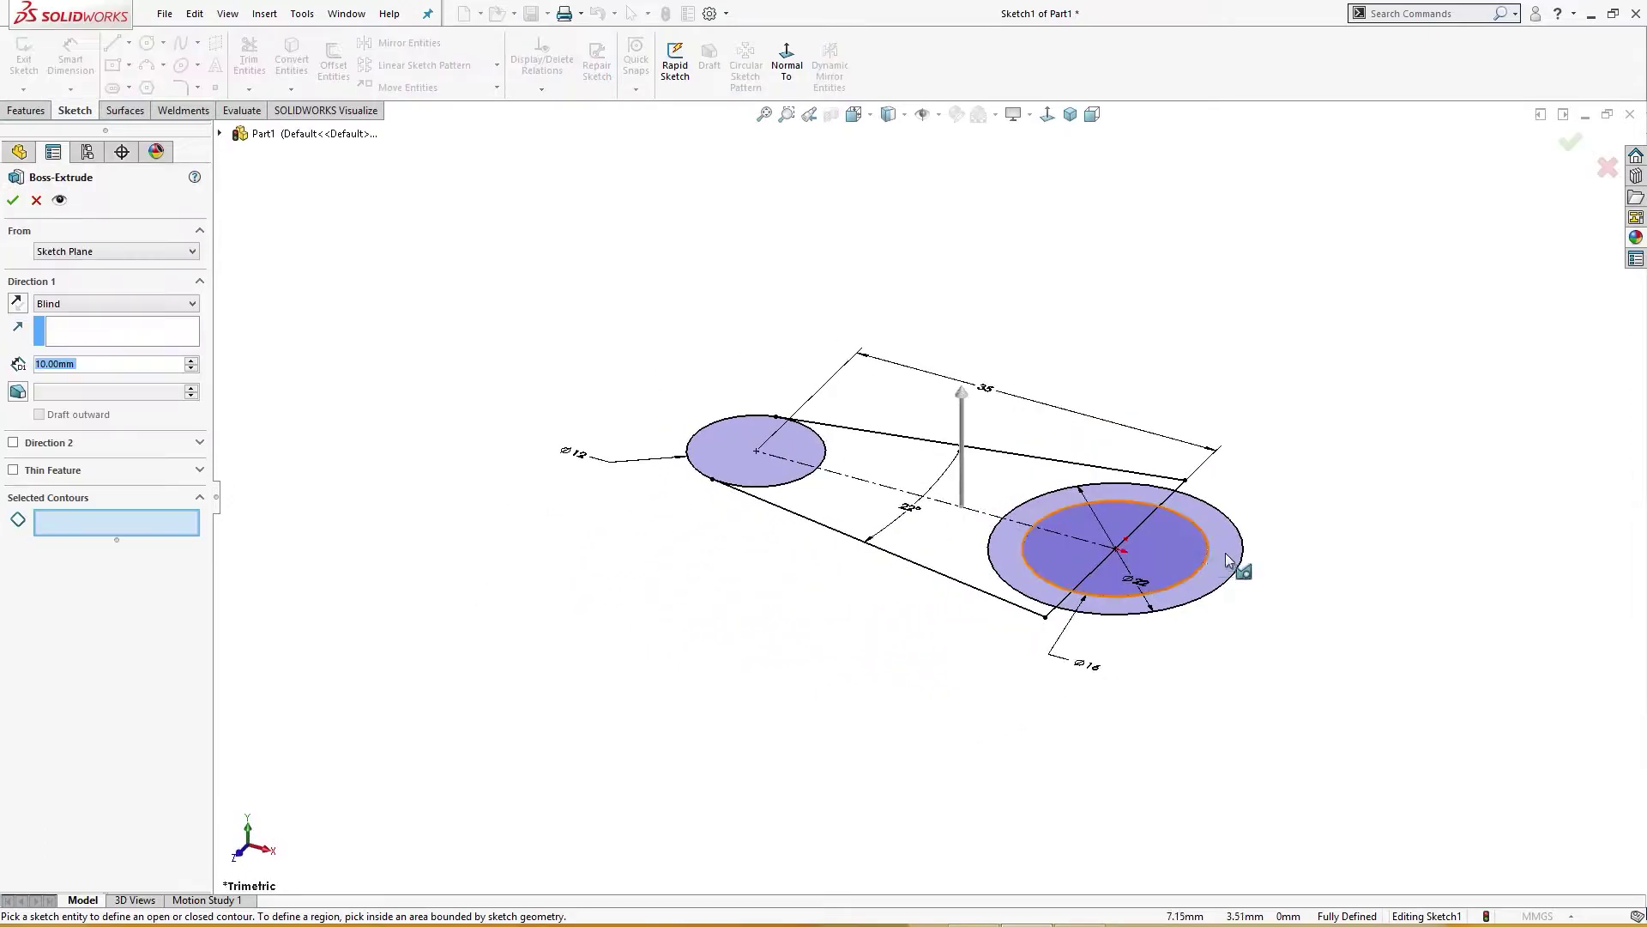
pyautogui.click(1228, 556)
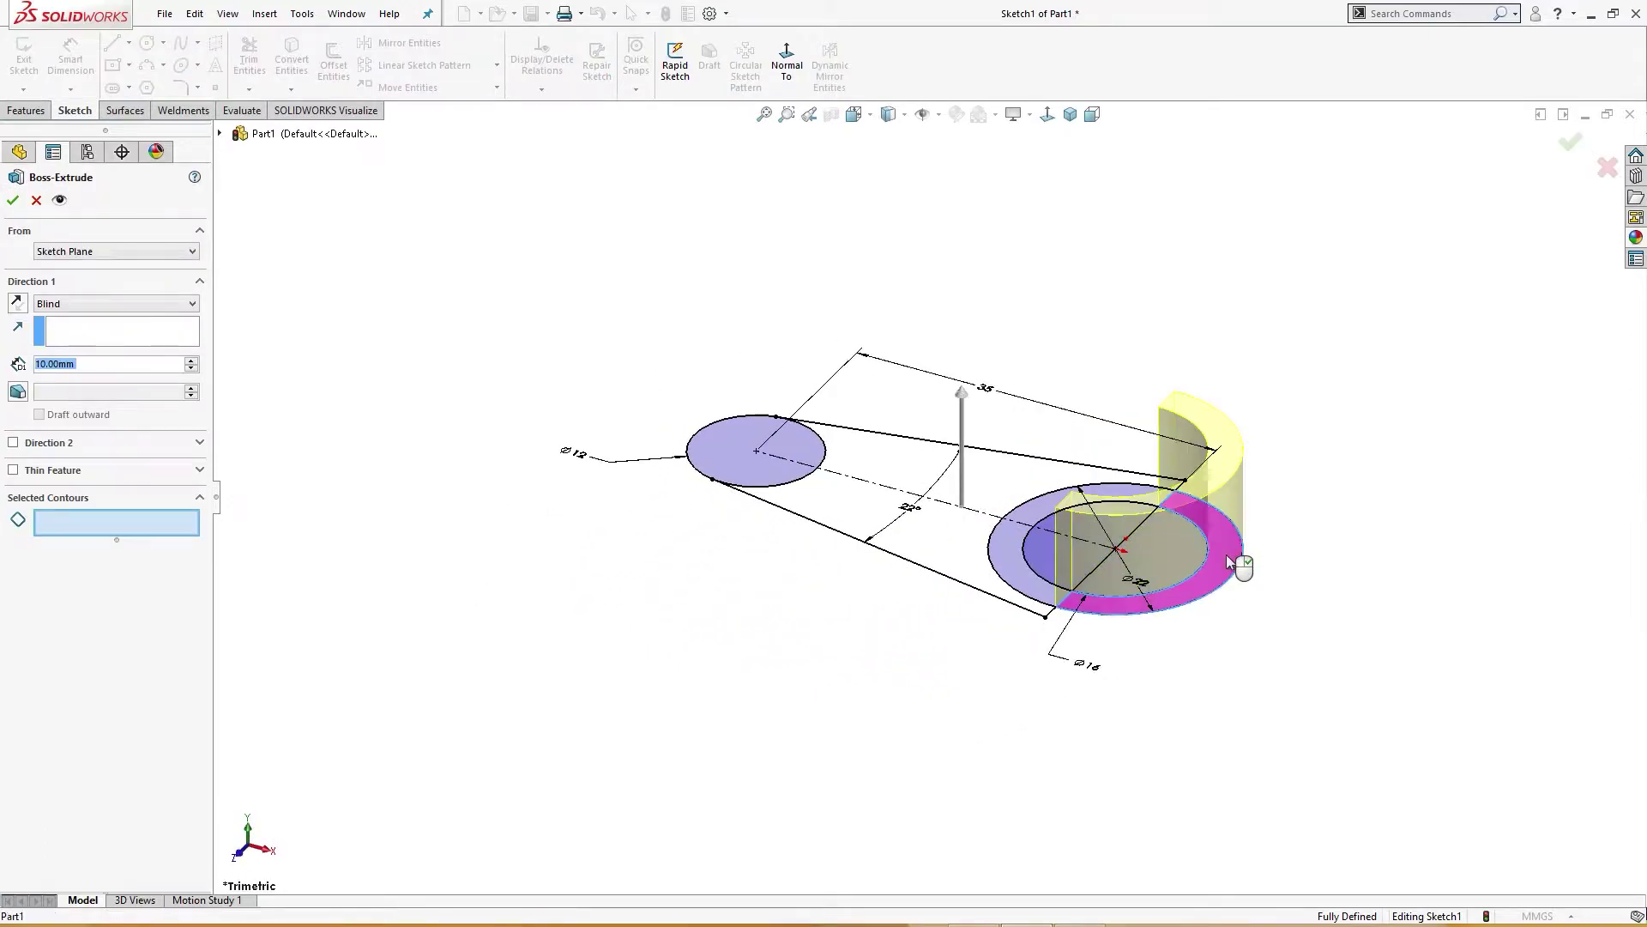
pyautogui.click(1012, 561)
pyautogui.click(1108, 489)
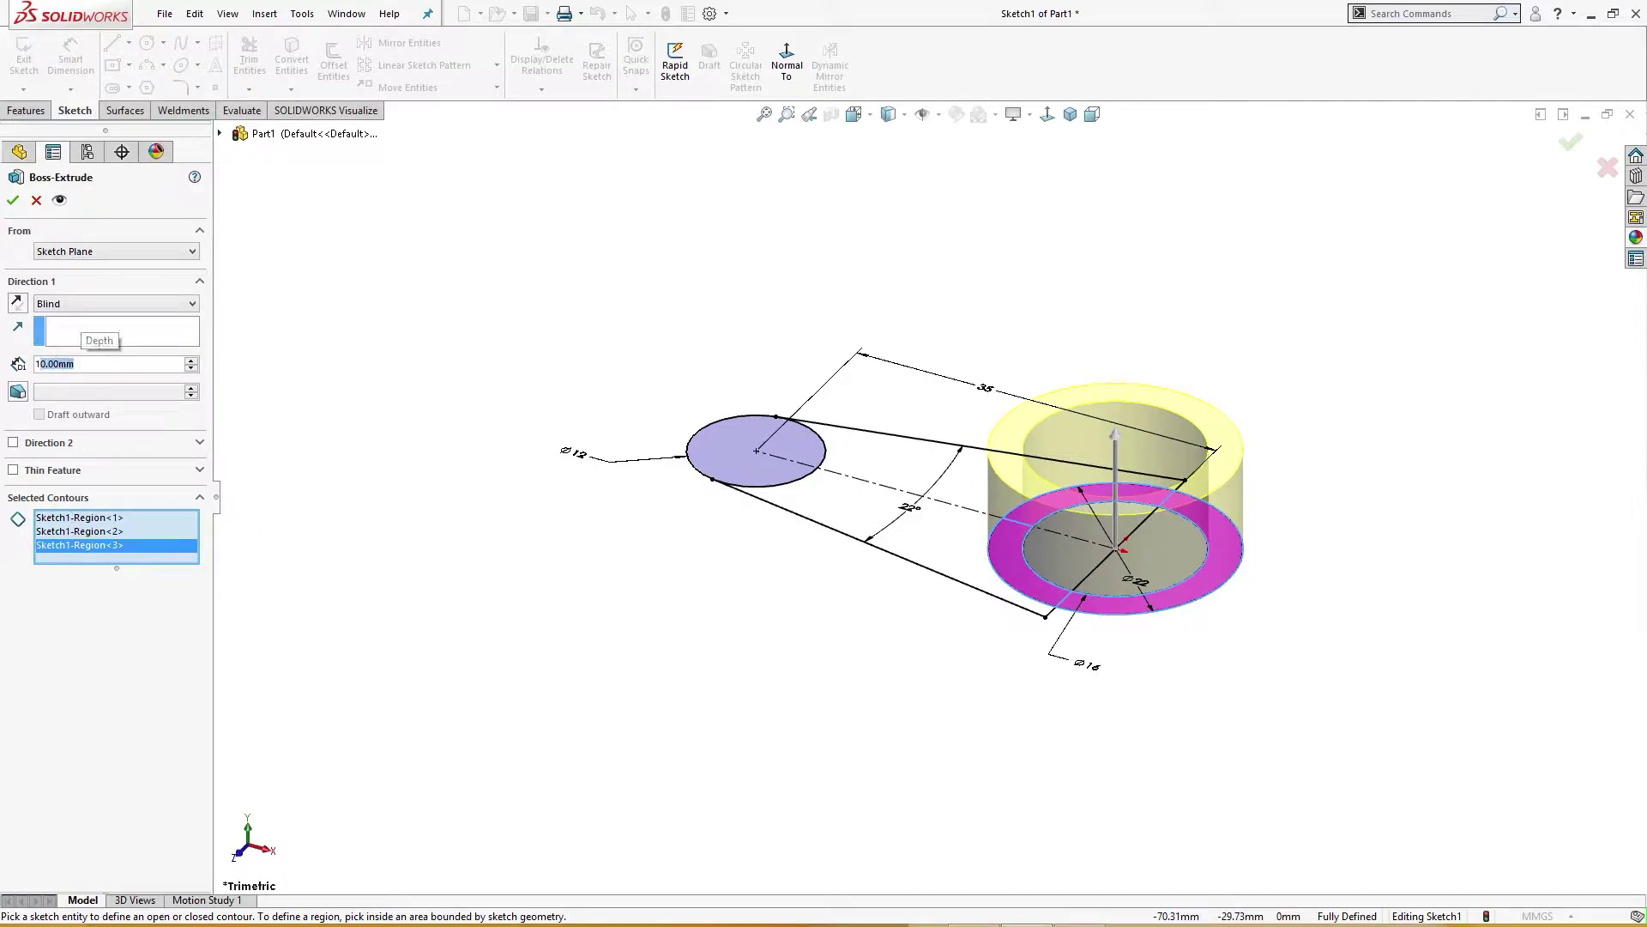
pyautogui.write('22')
pyautogui.press('Return')
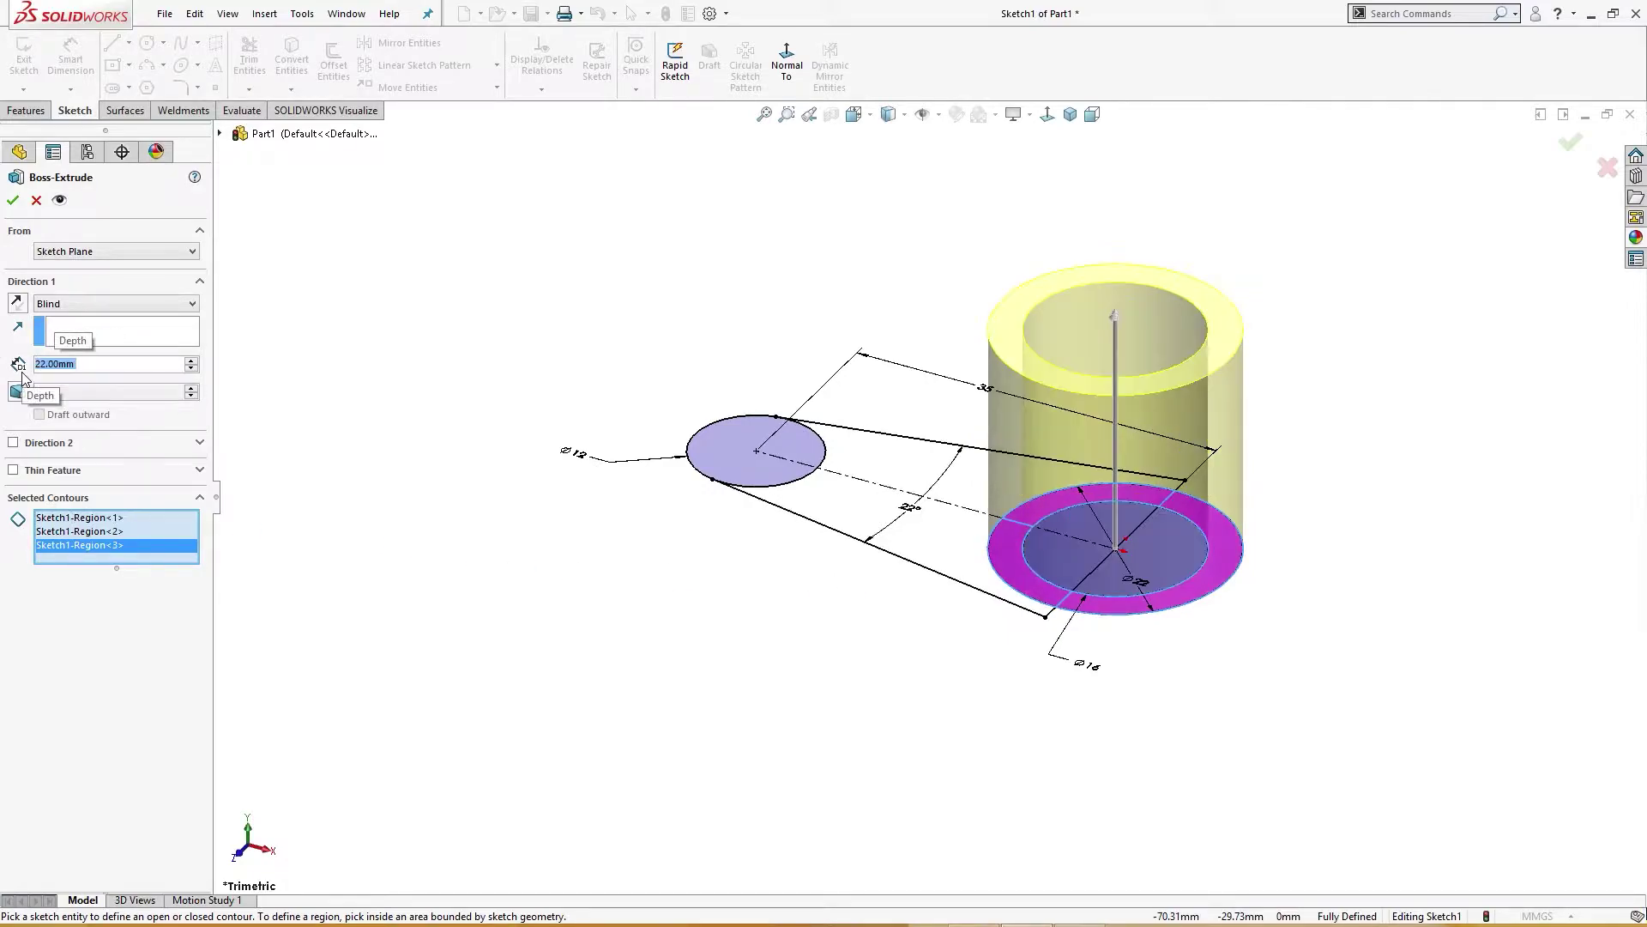
pyautogui.press('Return')
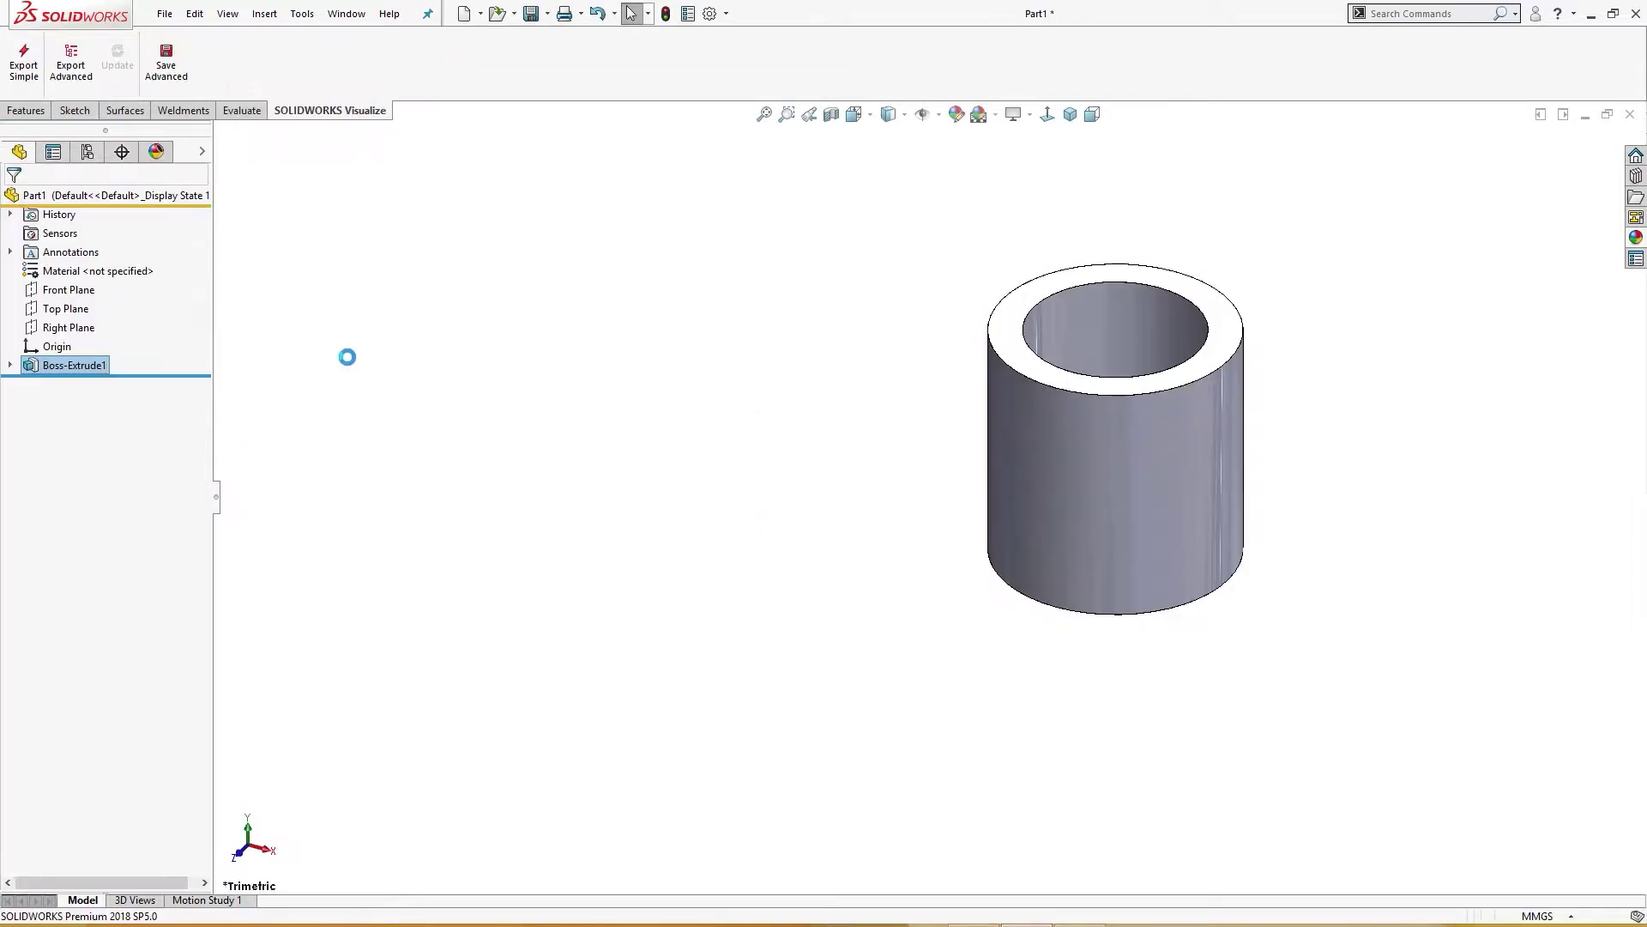
# Expand Boss-Extrude1 in the tree and highlight Sketch1's geometry.
pyautogui.click(9, 366)
pyautogui.click(79, 384)
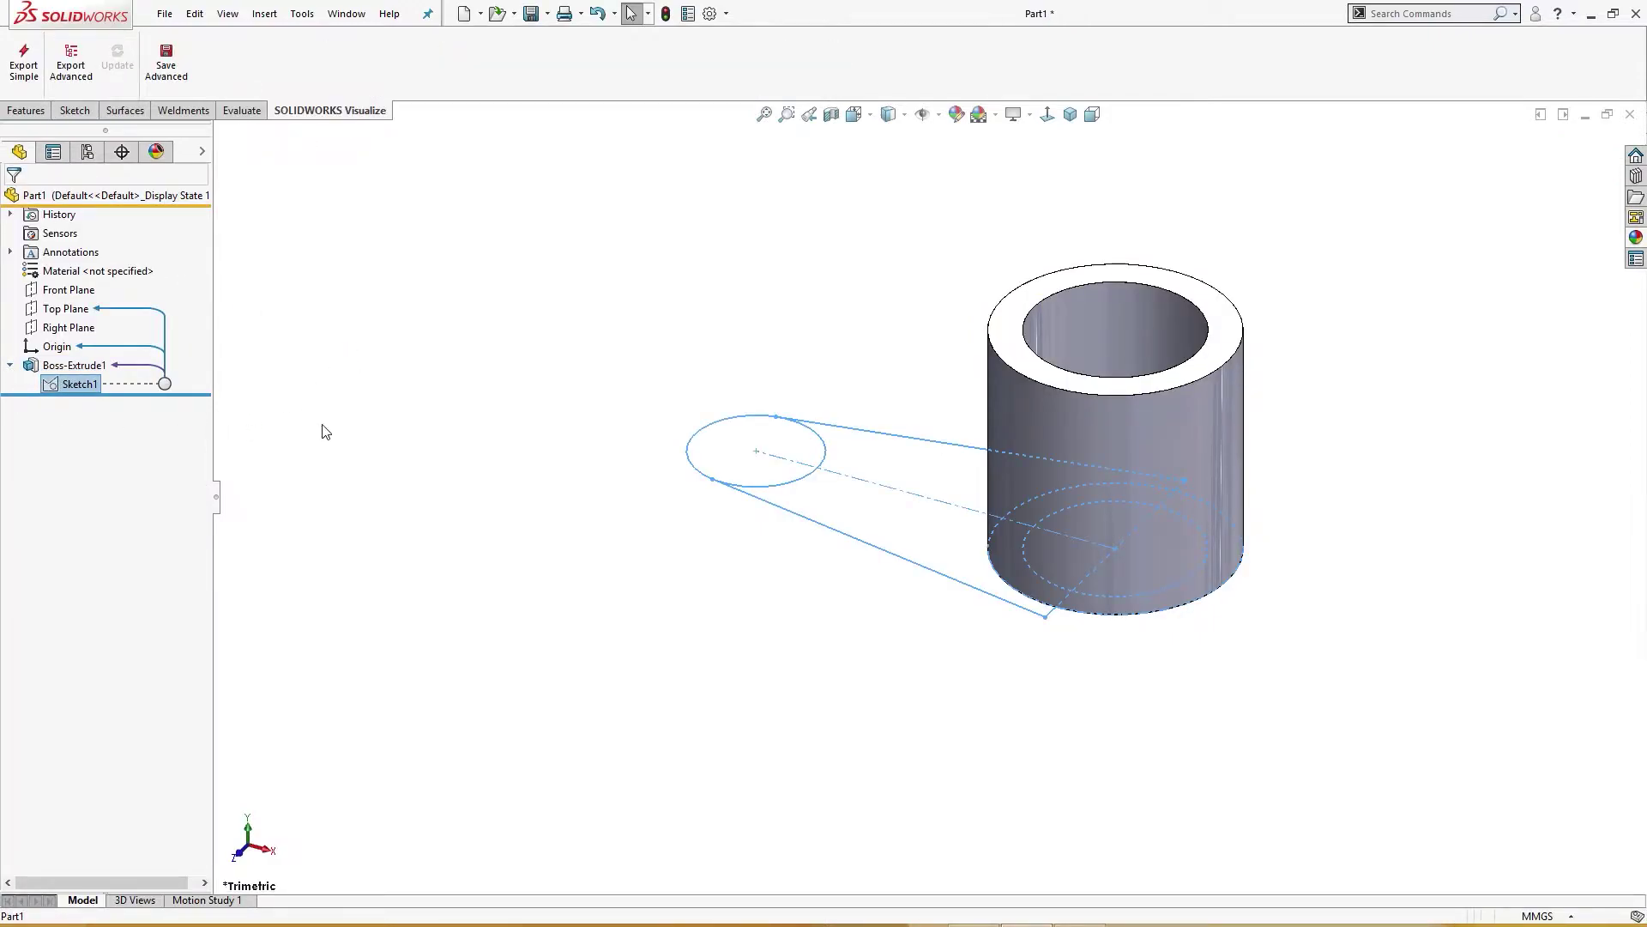
pyautogui.click(68, 289)
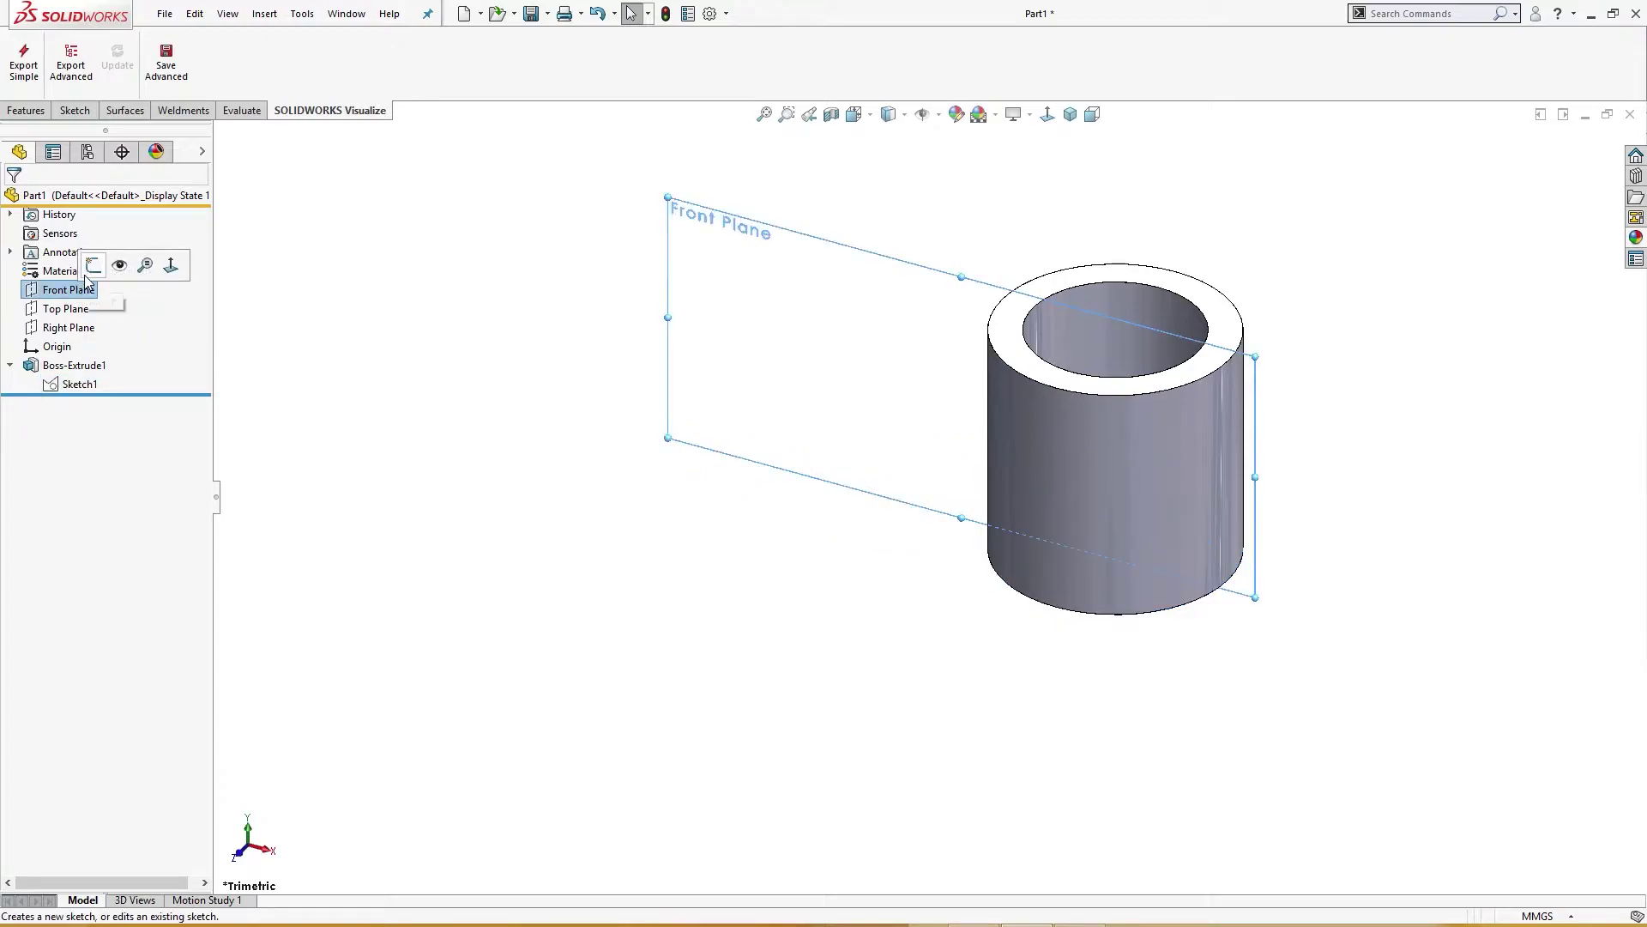
pyautogui.click(75, 385)
pyautogui.press('Escape')
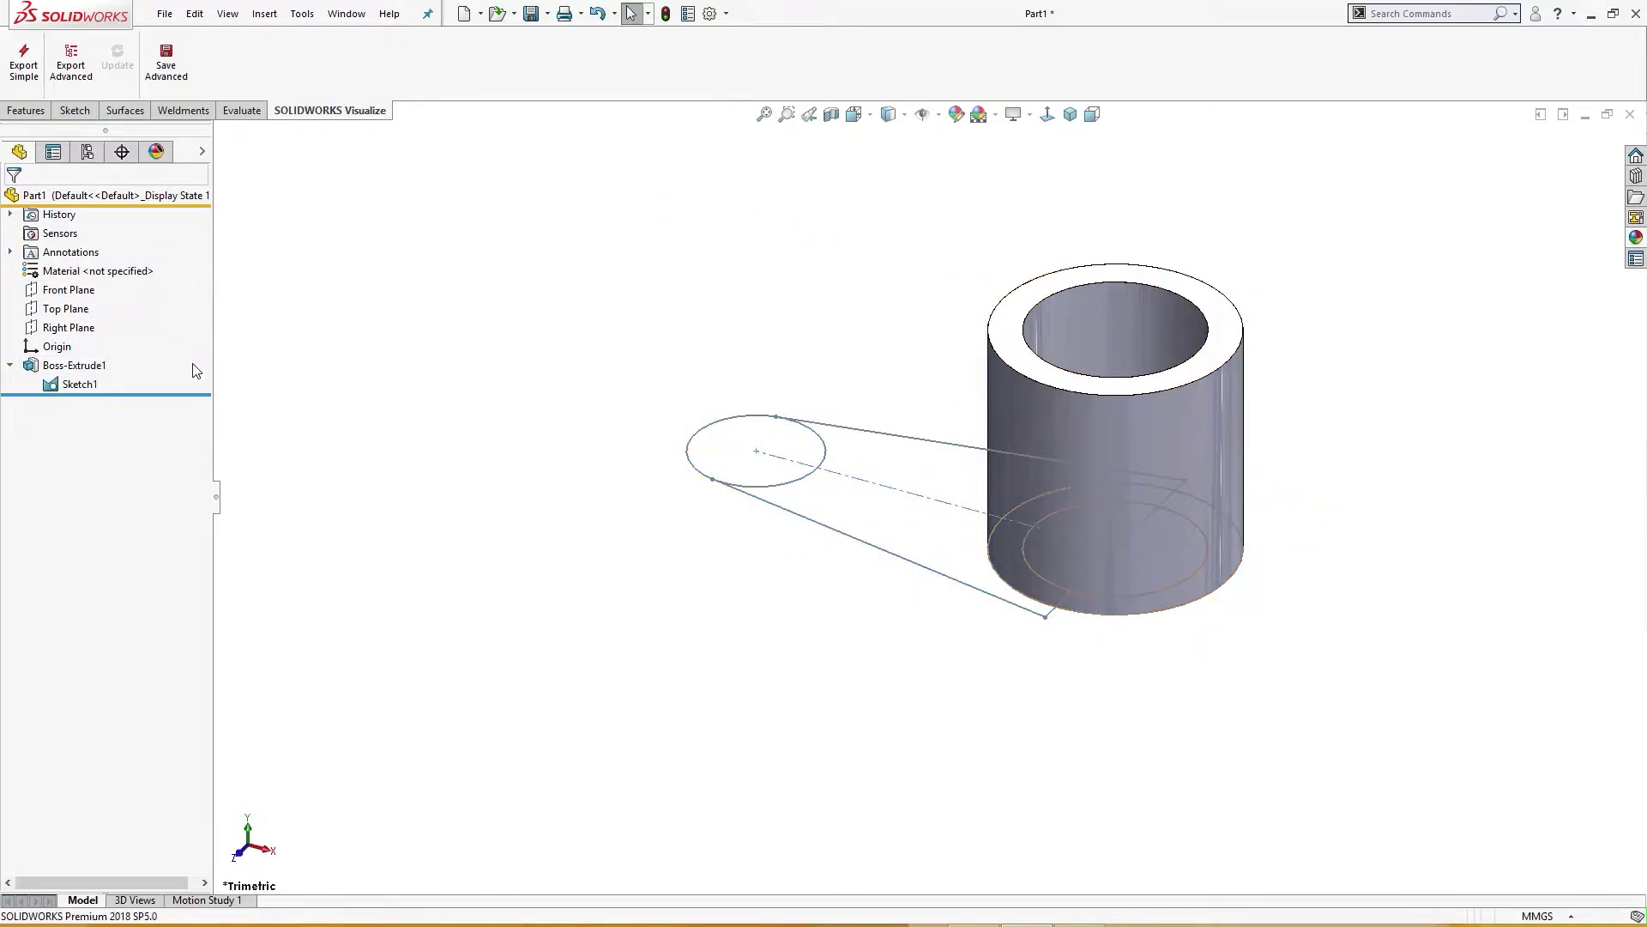
# On the Front Plane, sketch a sloped line meeting a vertical construction line down to the origin.
pyautogui.click(67, 290)
pyautogui.click(257, 306)
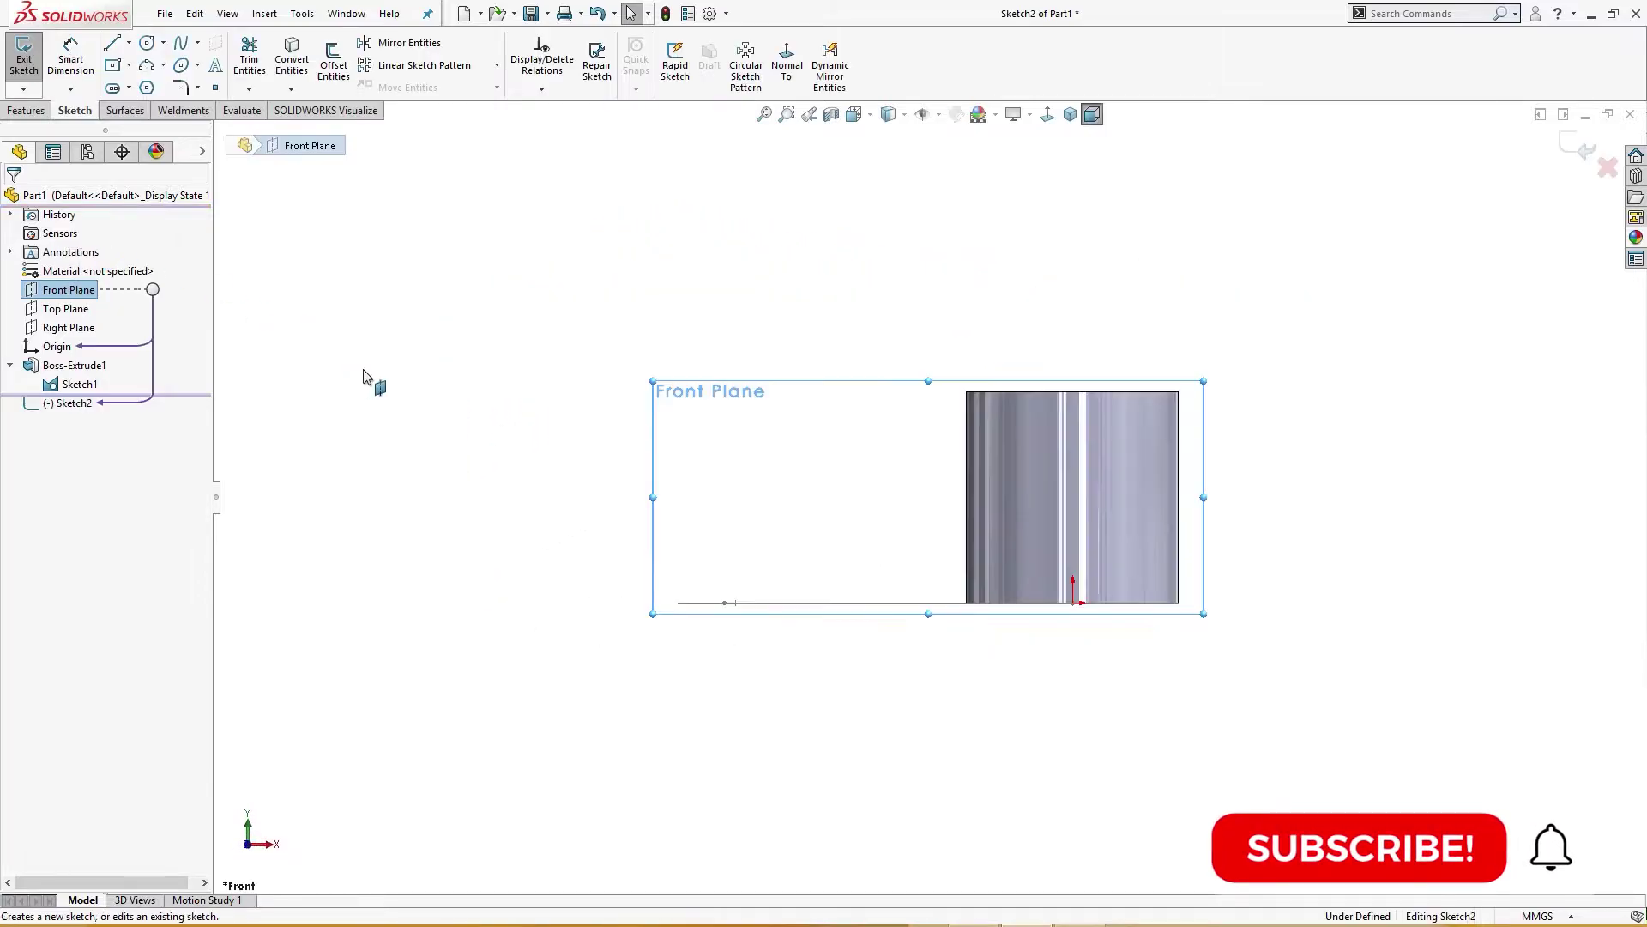
pyautogui.press('l')
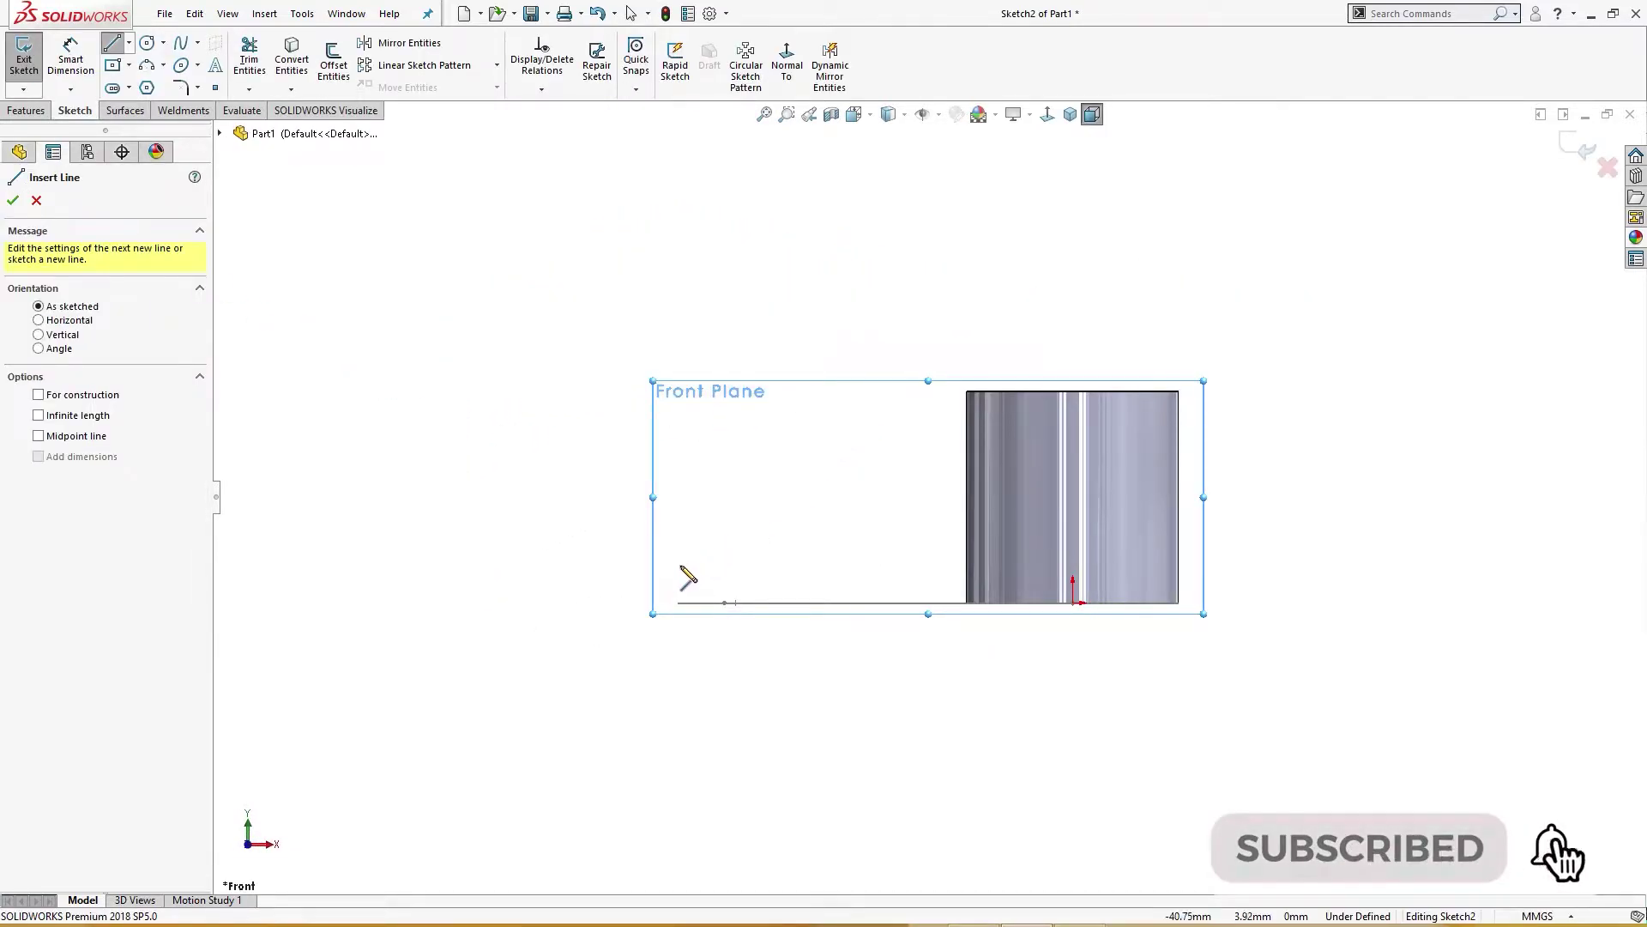
pyautogui.moveTo(681, 563)
pyautogui.mouseDown()
pyautogui.moveTo(967, 382)
pyautogui.moveTo(1075, 362)
pyautogui.mouseUp()
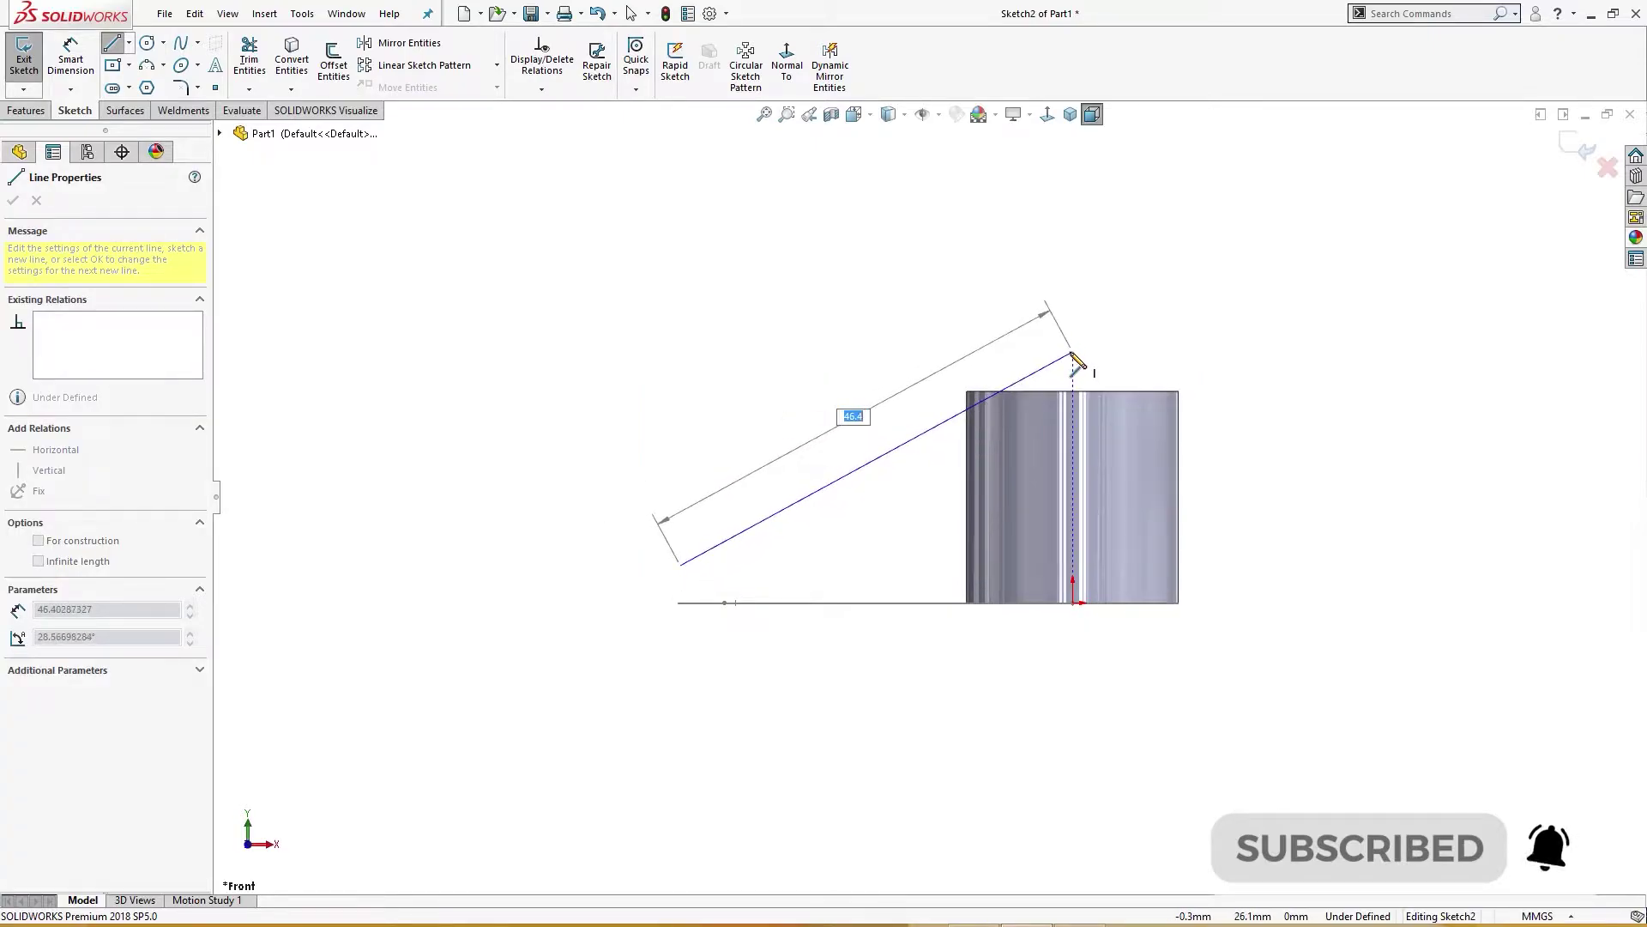
pyautogui.click(1073, 352)
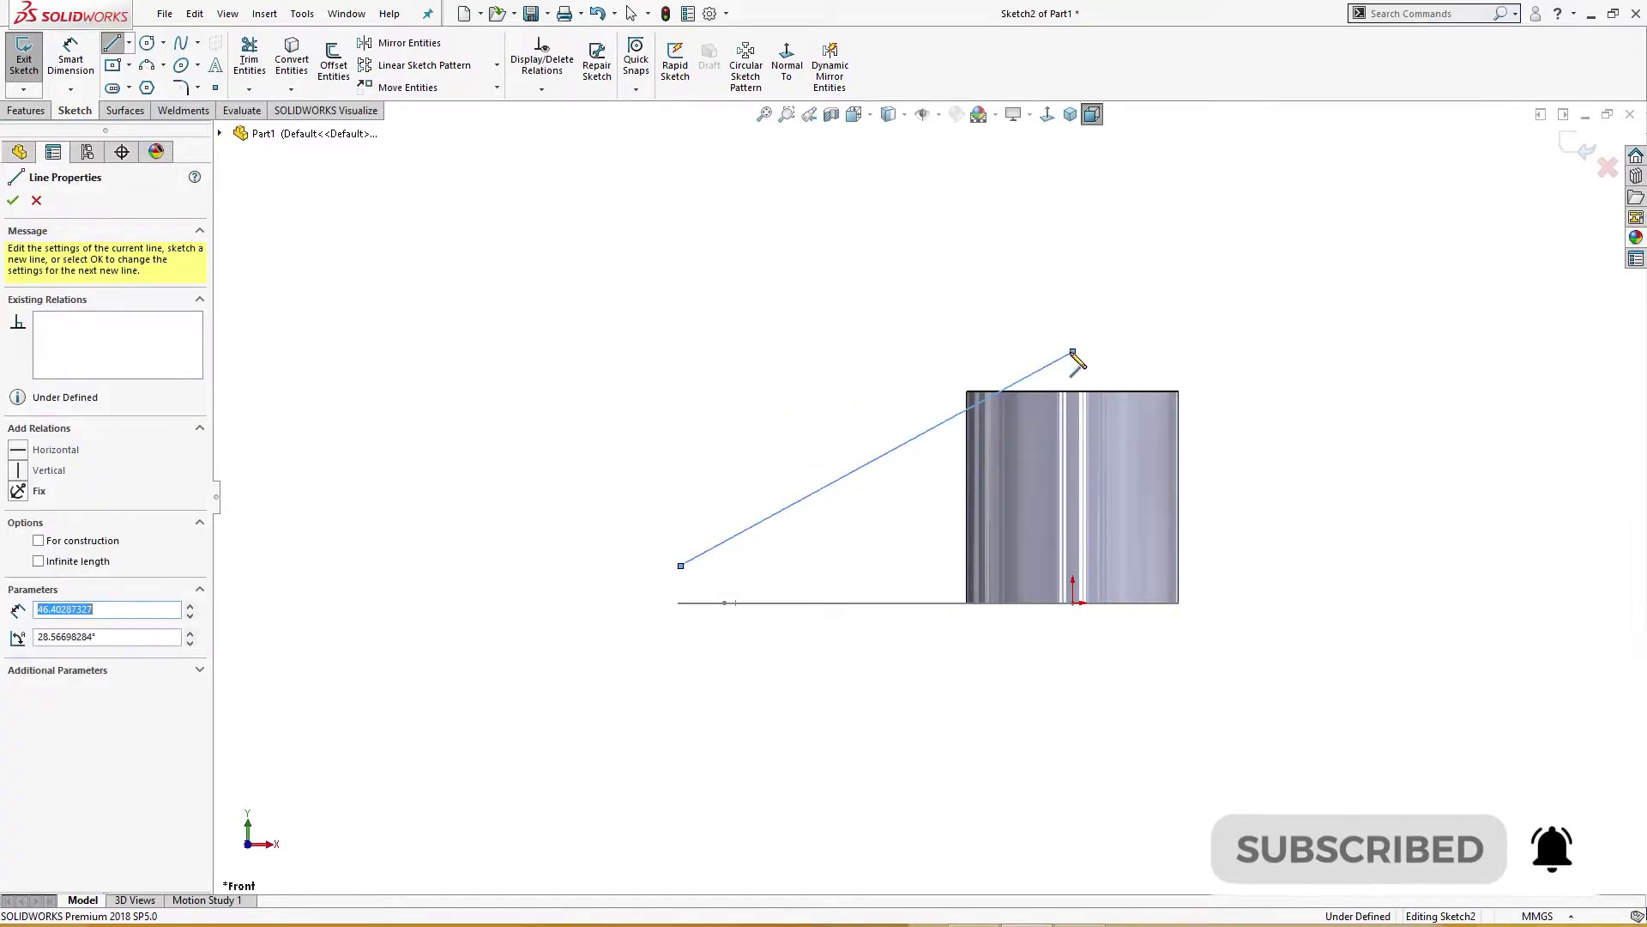
pyautogui.click(1072, 602)
pyautogui.rightClick(1244, 489)
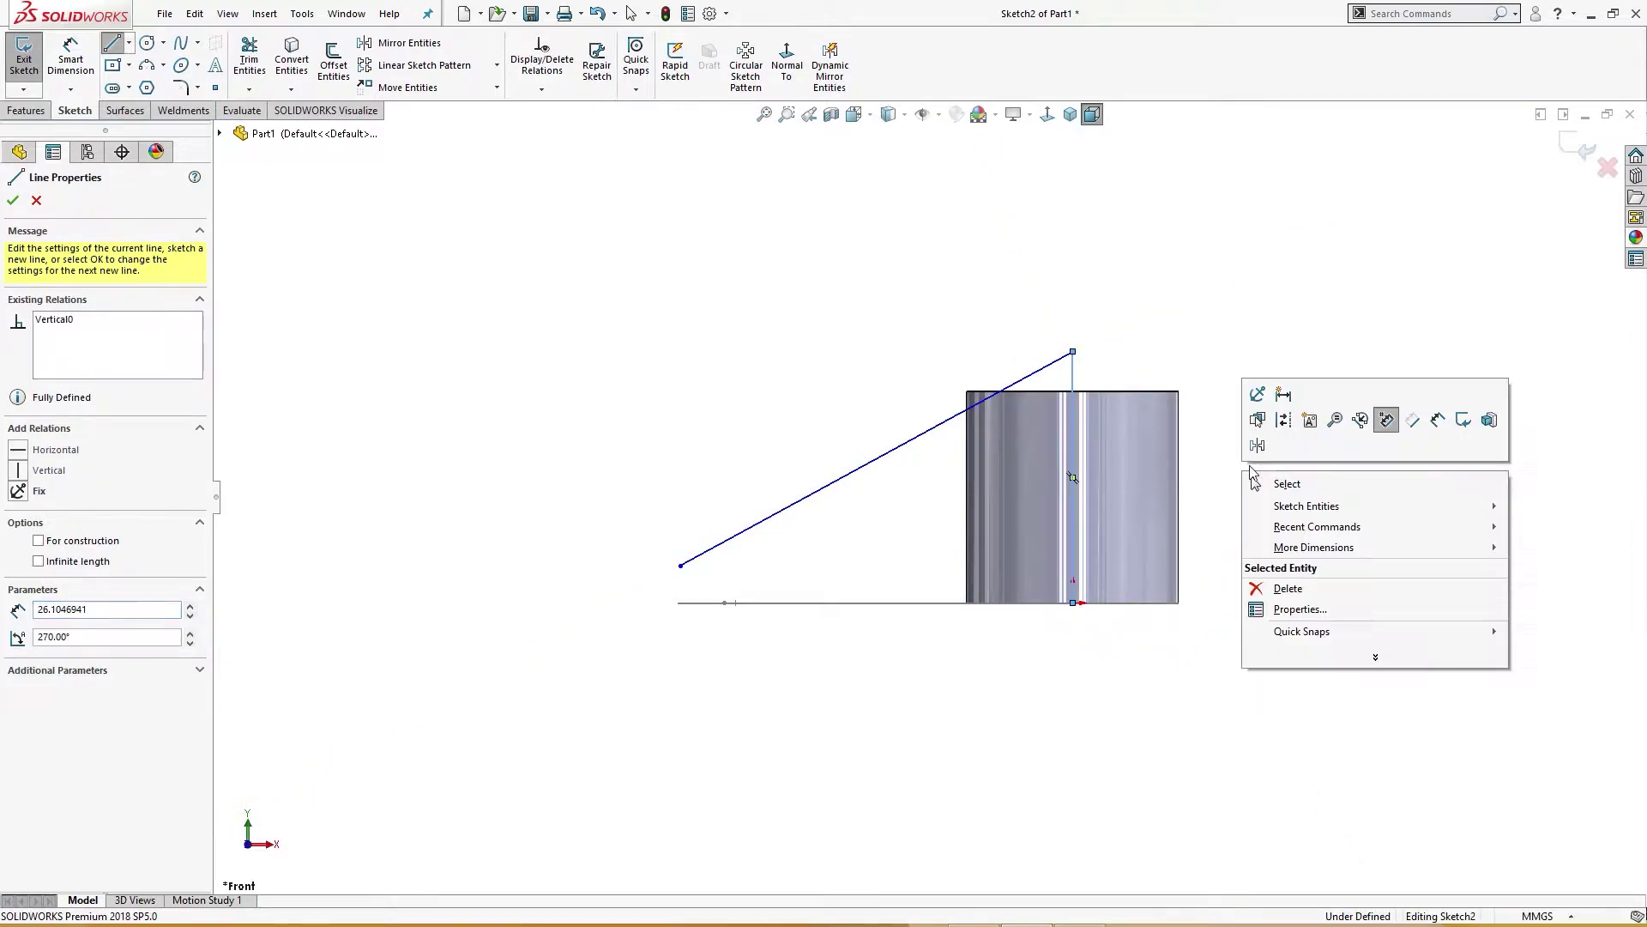
pyautogui.click(1283, 429)
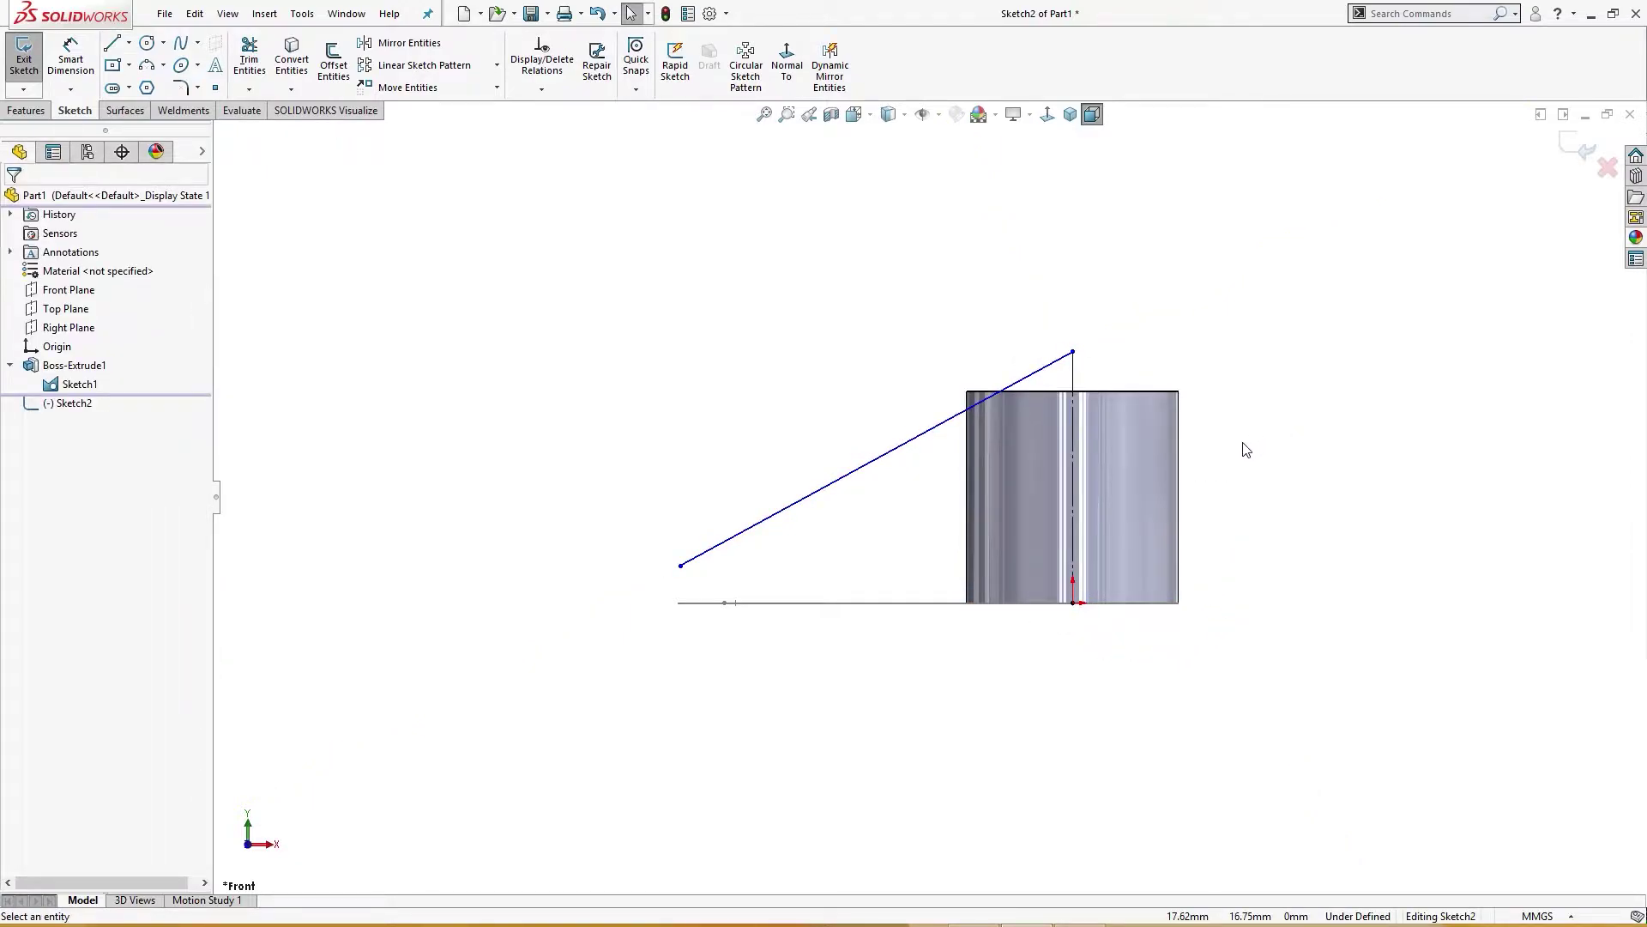
pyautogui.moveTo(1247, 449); pyautogui.dragTo(1181, 361, button='right')
# Dimension the angle between the vertical construction line and the sloped line as 112°.
pyautogui.click(1073, 377)
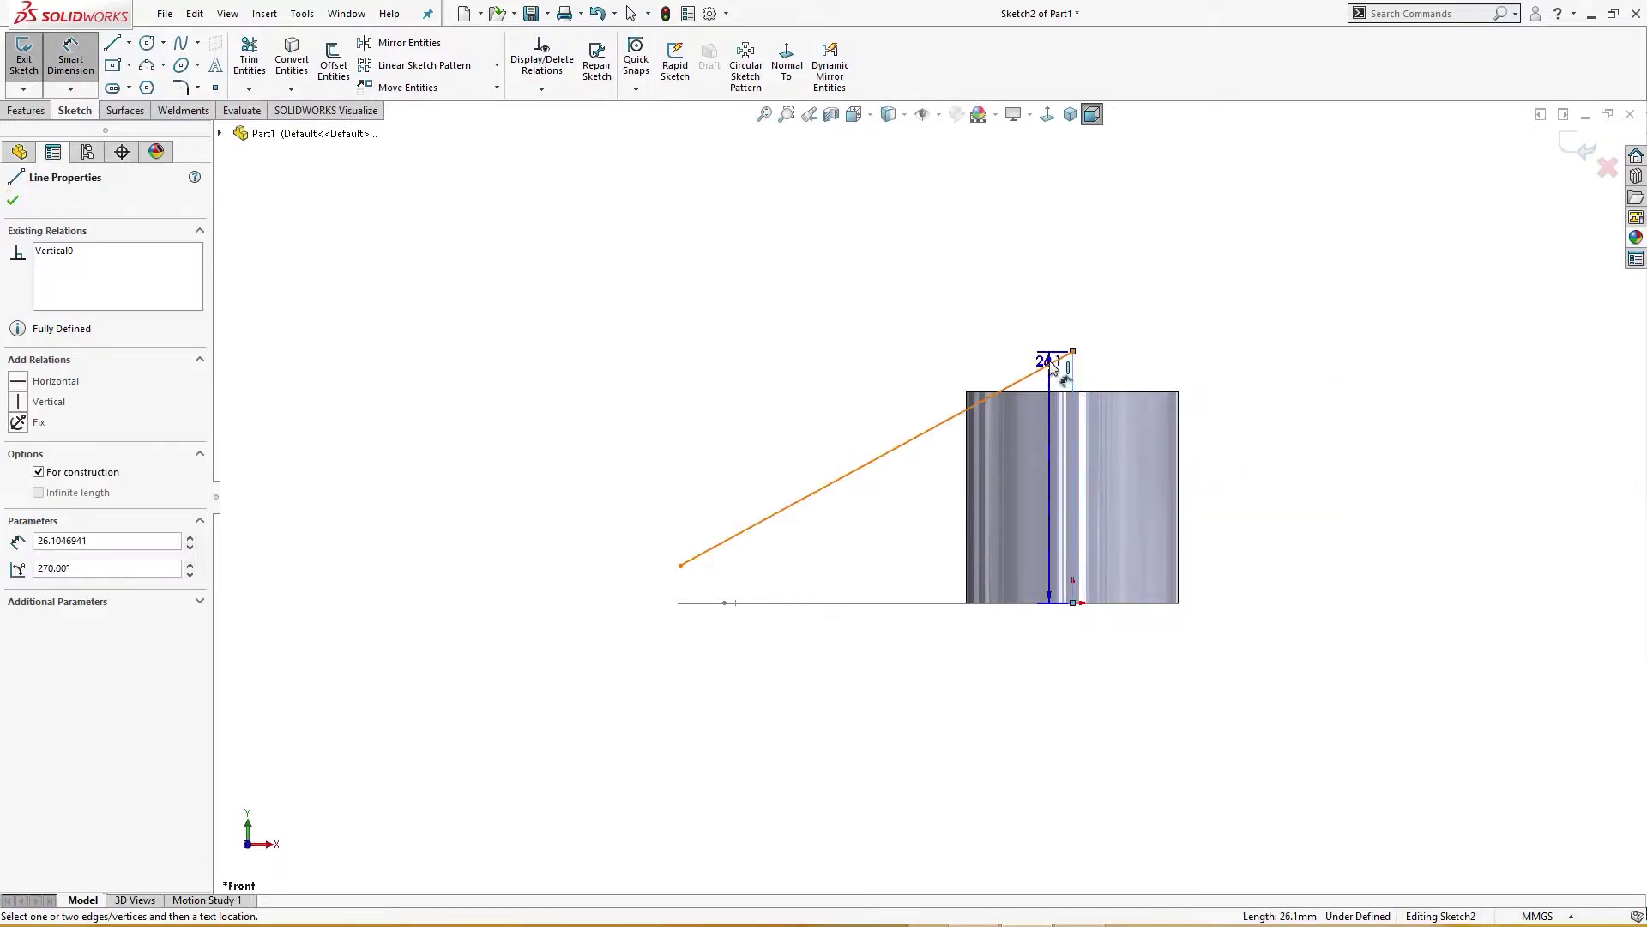
pyautogui.click(1054, 359)
pyautogui.click(1015, 326)
pyautogui.write('112')
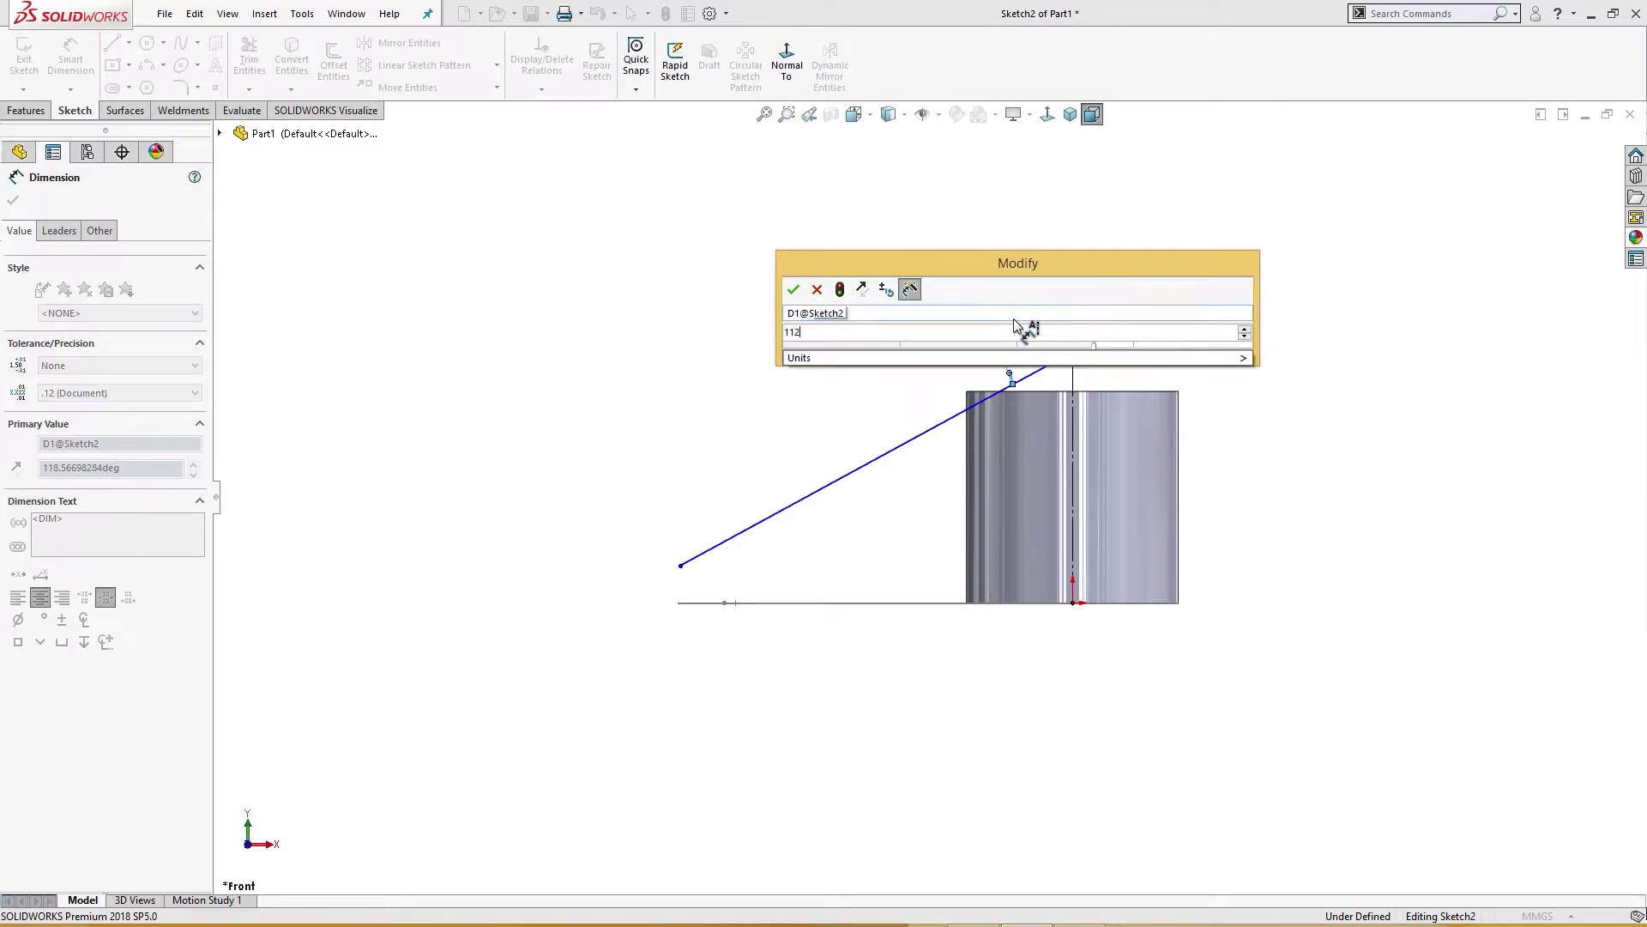
pyautogui.press('Return')
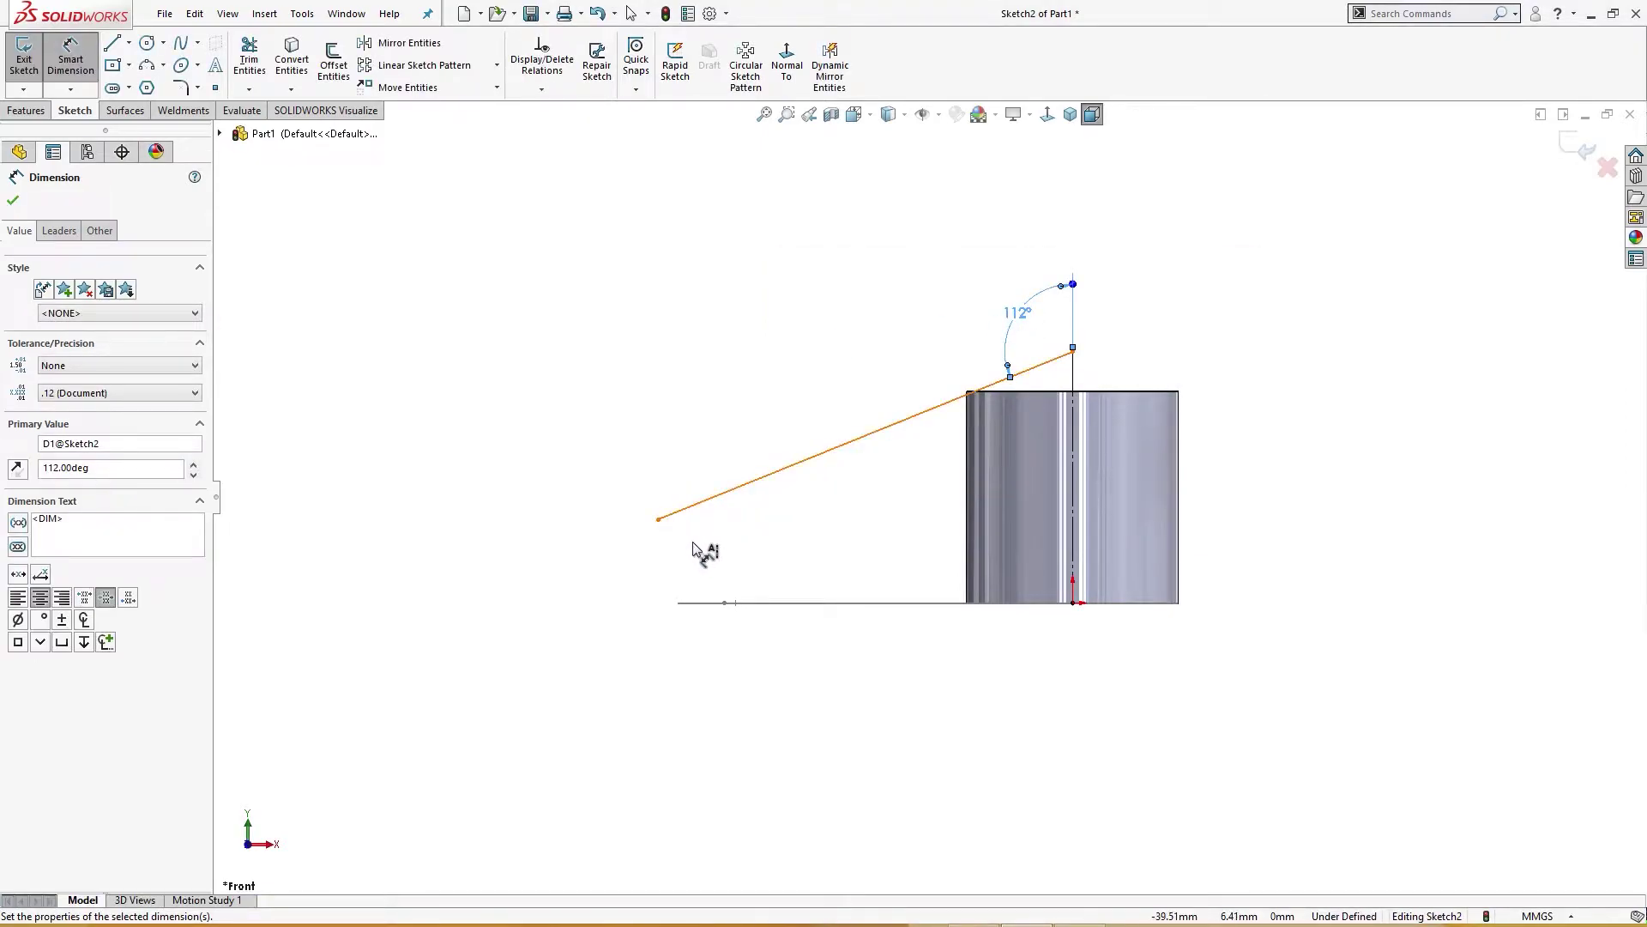
pyautogui.moveTo(734, 555); pyautogui.dragTo(688, 521, button='right')
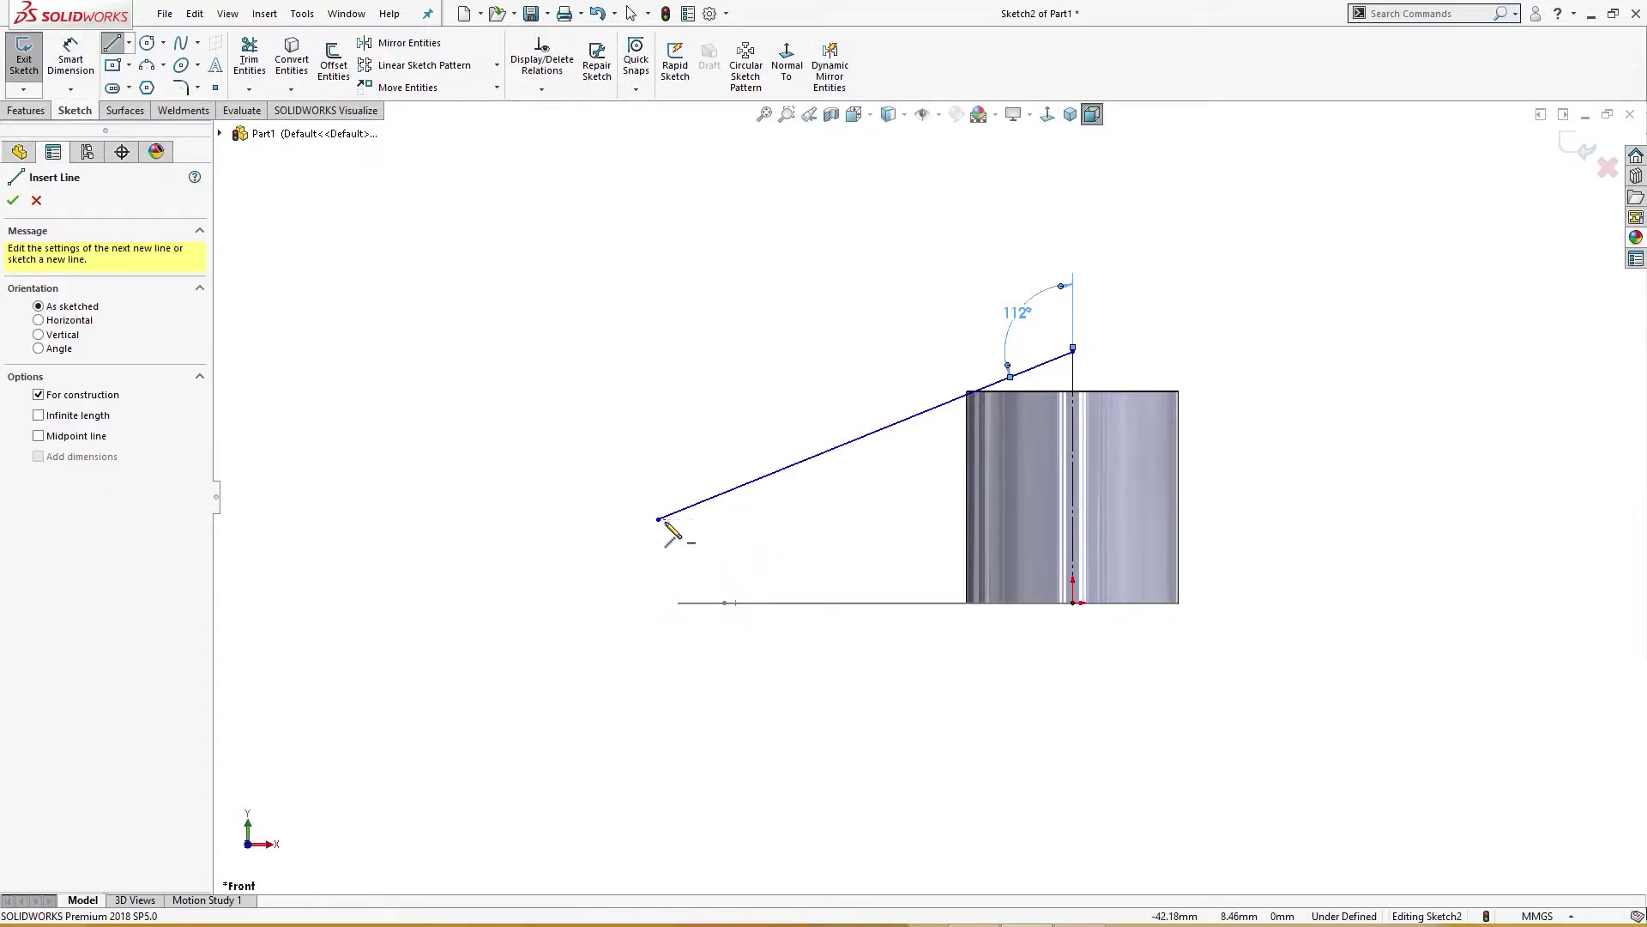
# Draw a short vertical construction segment from the sloped line's end, piercing the small circle.
pyautogui.click(658, 519)
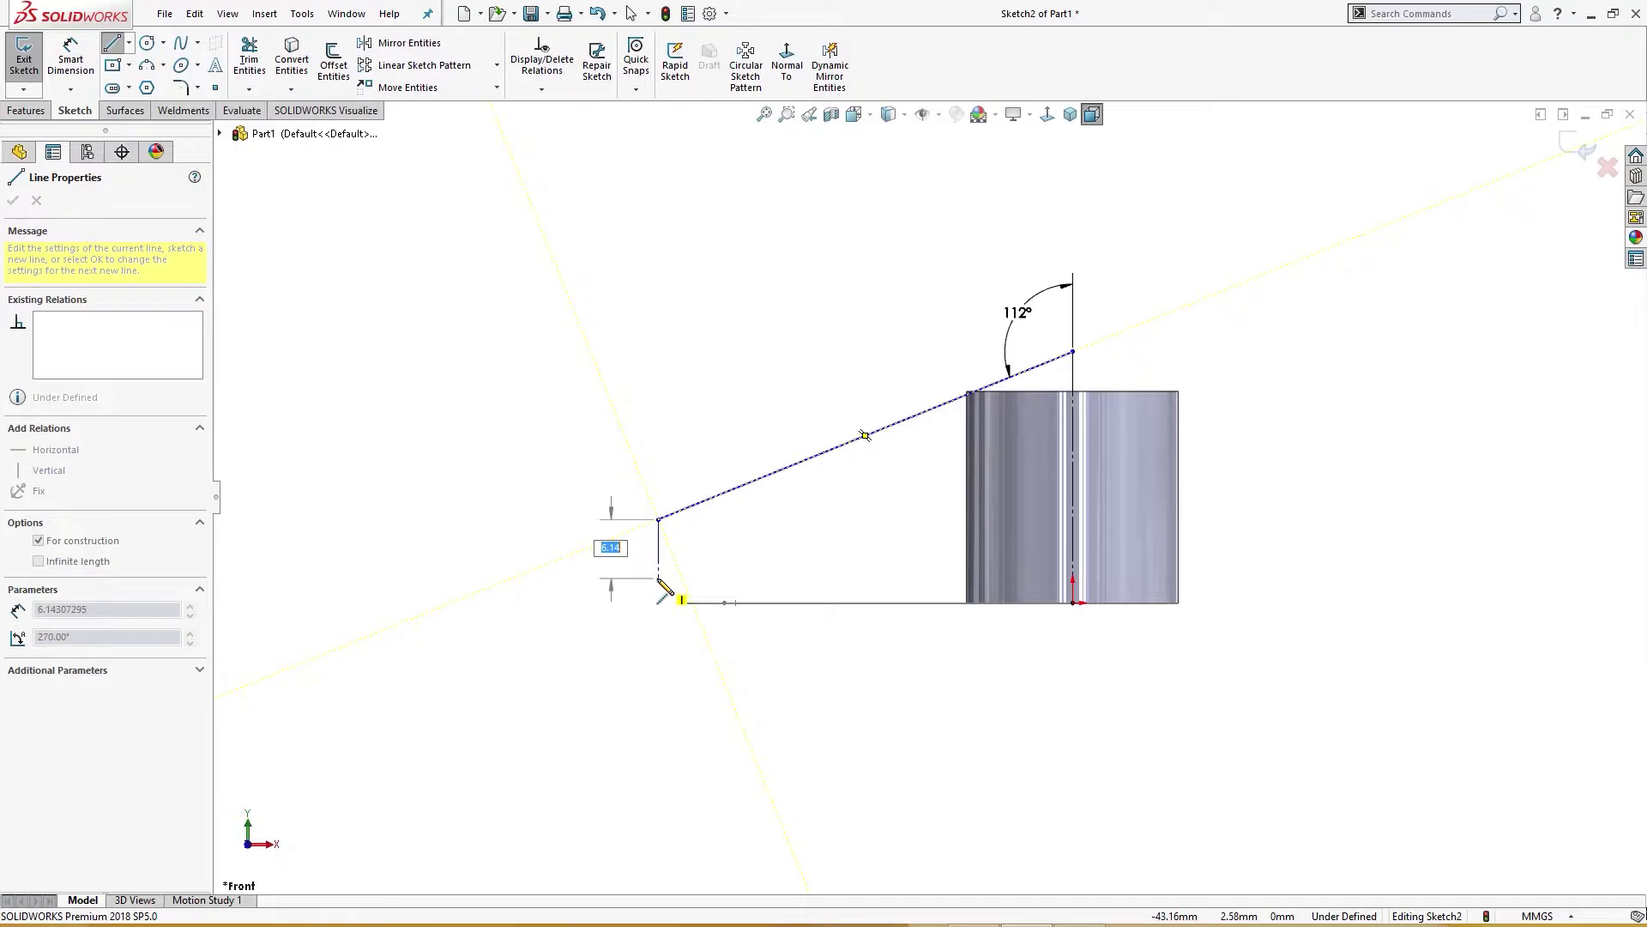
pyautogui.doubleClick(658, 579)
pyautogui.press('Escape')
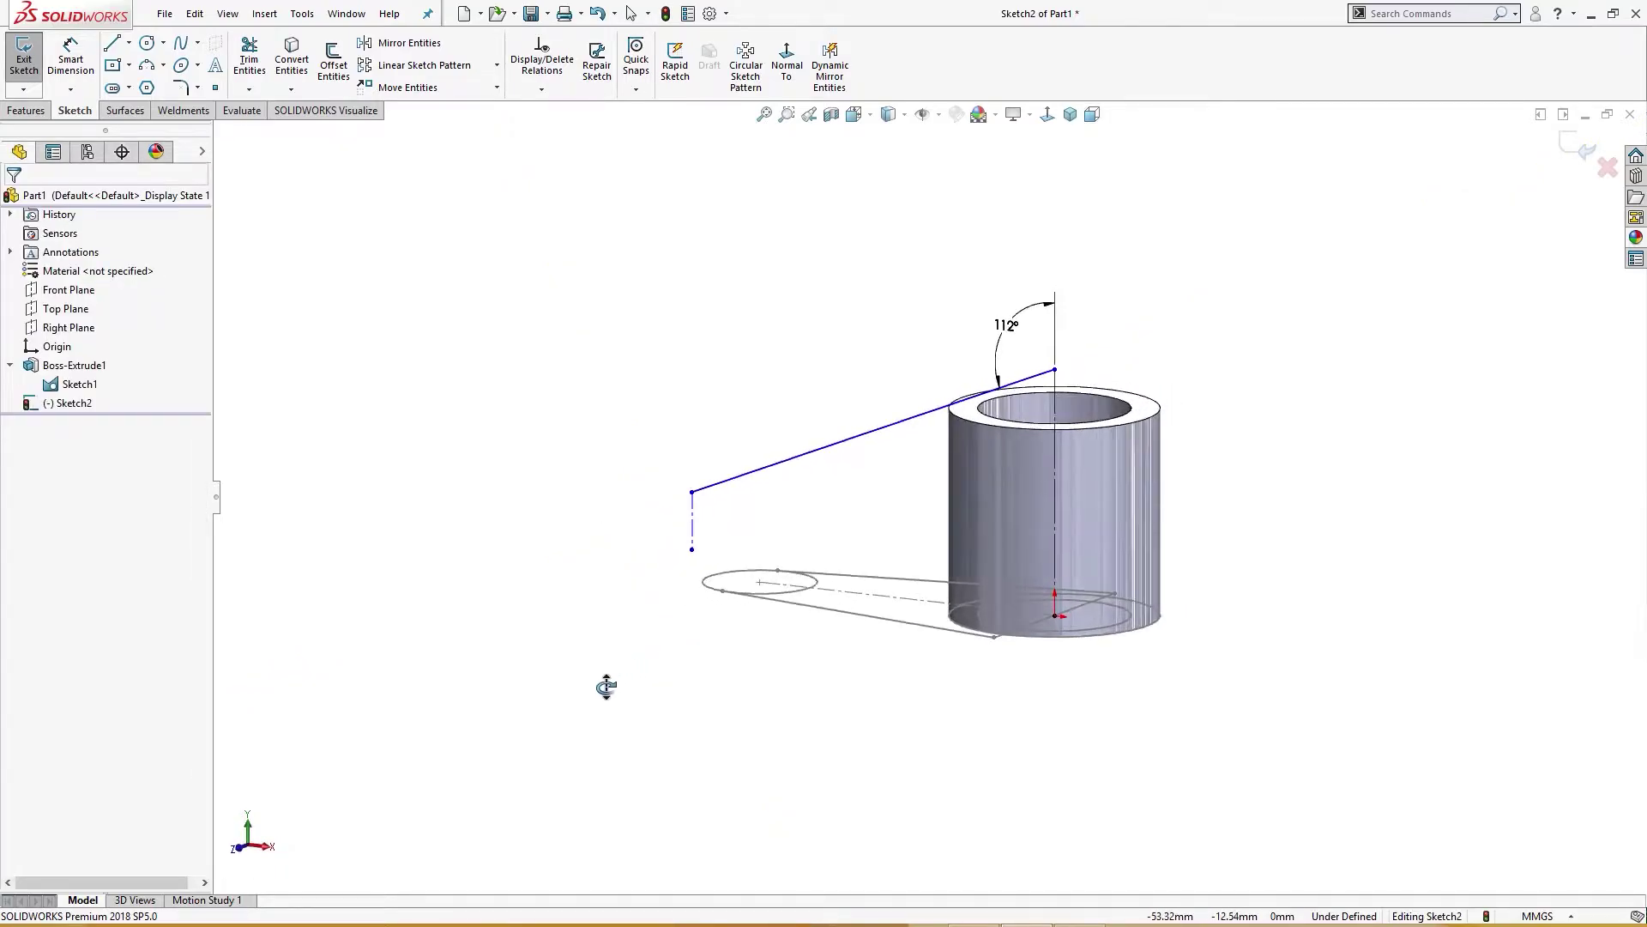
pyautogui.press('Escape')
pyautogui.click(693, 552)
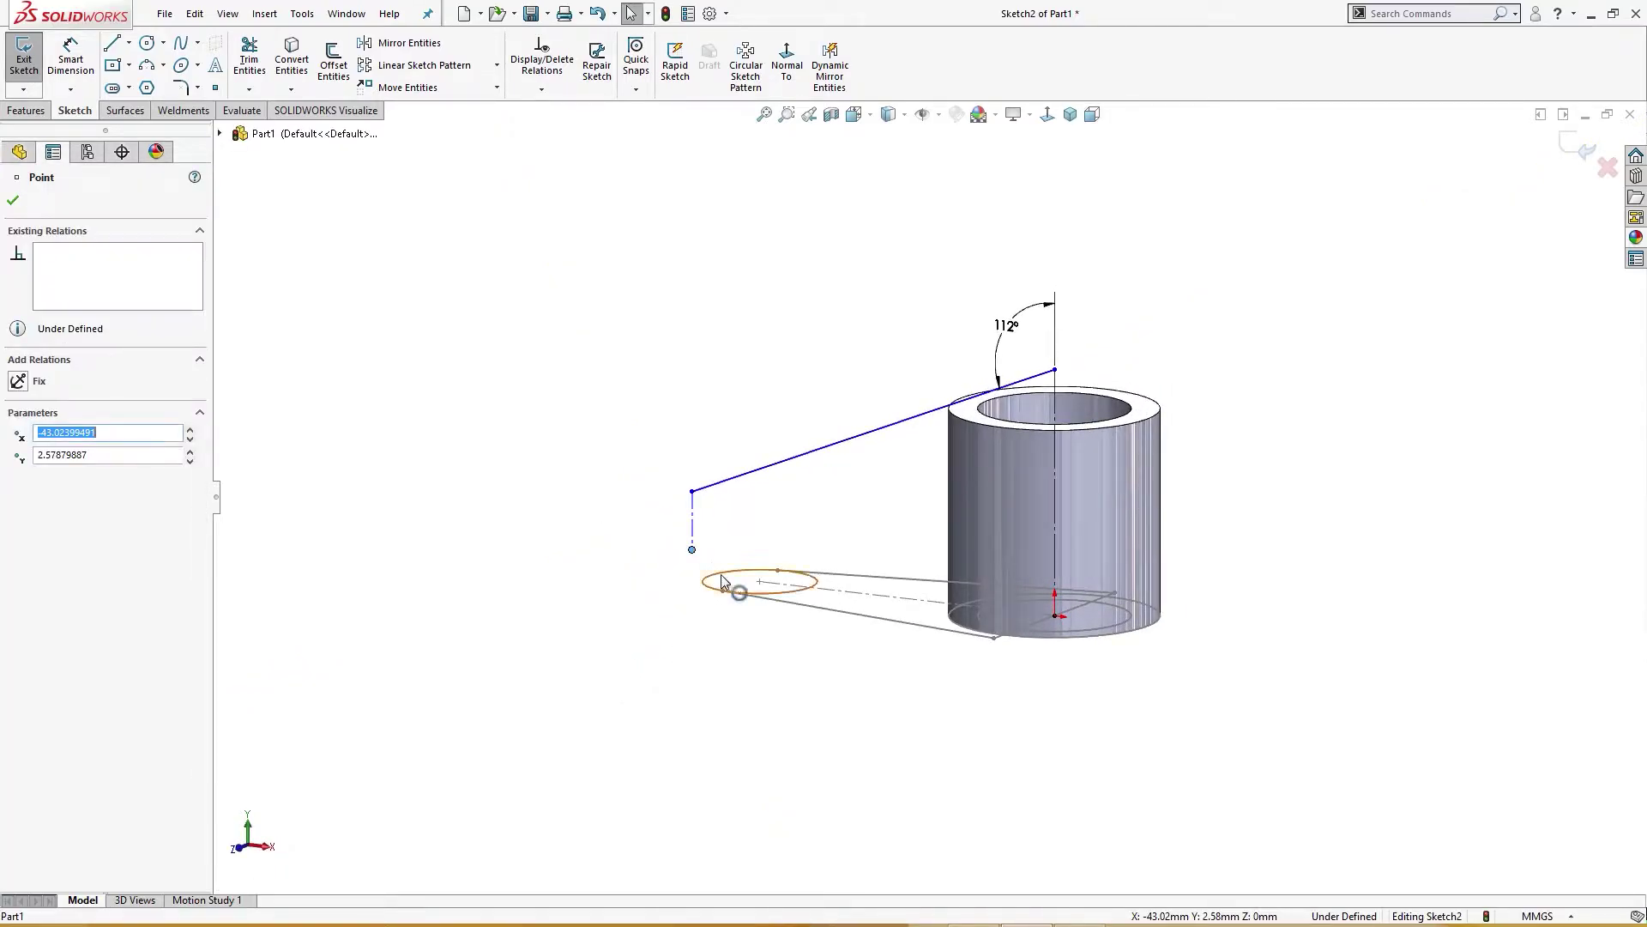
pyautogui.keyDown('ctrl'); pyautogui.click(722, 582); pyautogui.keyUp('ctrl')
pyautogui.click(823, 472)
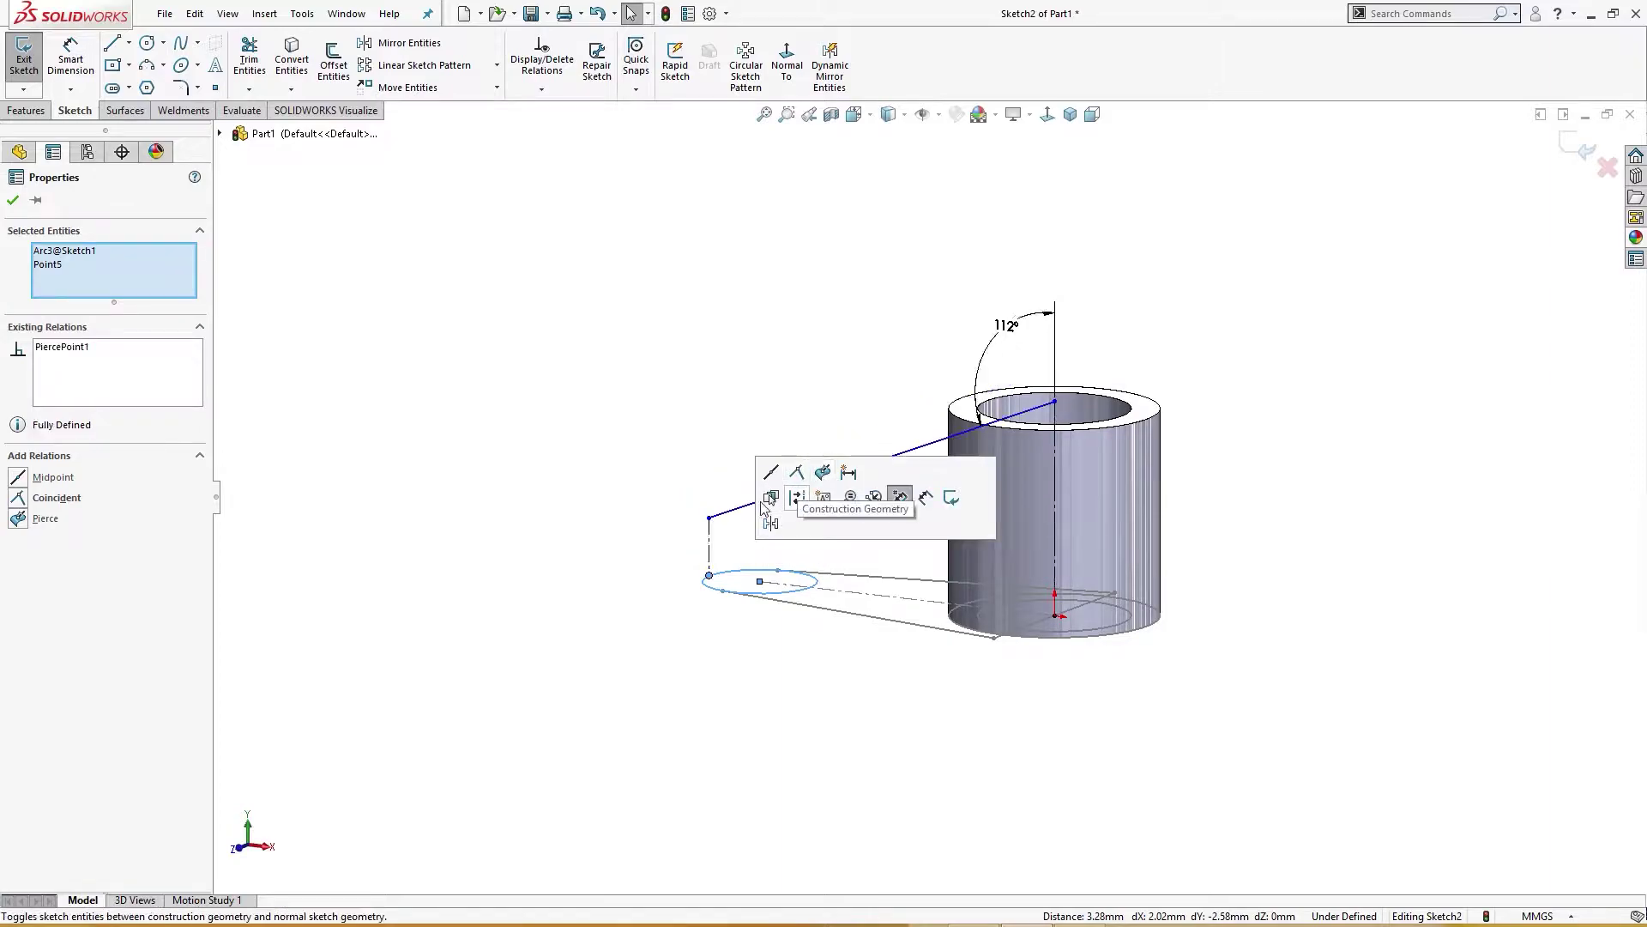
pyautogui.click(660, 529)
# Dimension the sloped line's lower end 6 above the origin, fully defining Sketch2.
pyautogui.moveTo(636, 539); pyautogui.dragTo(645, 488, button='right')
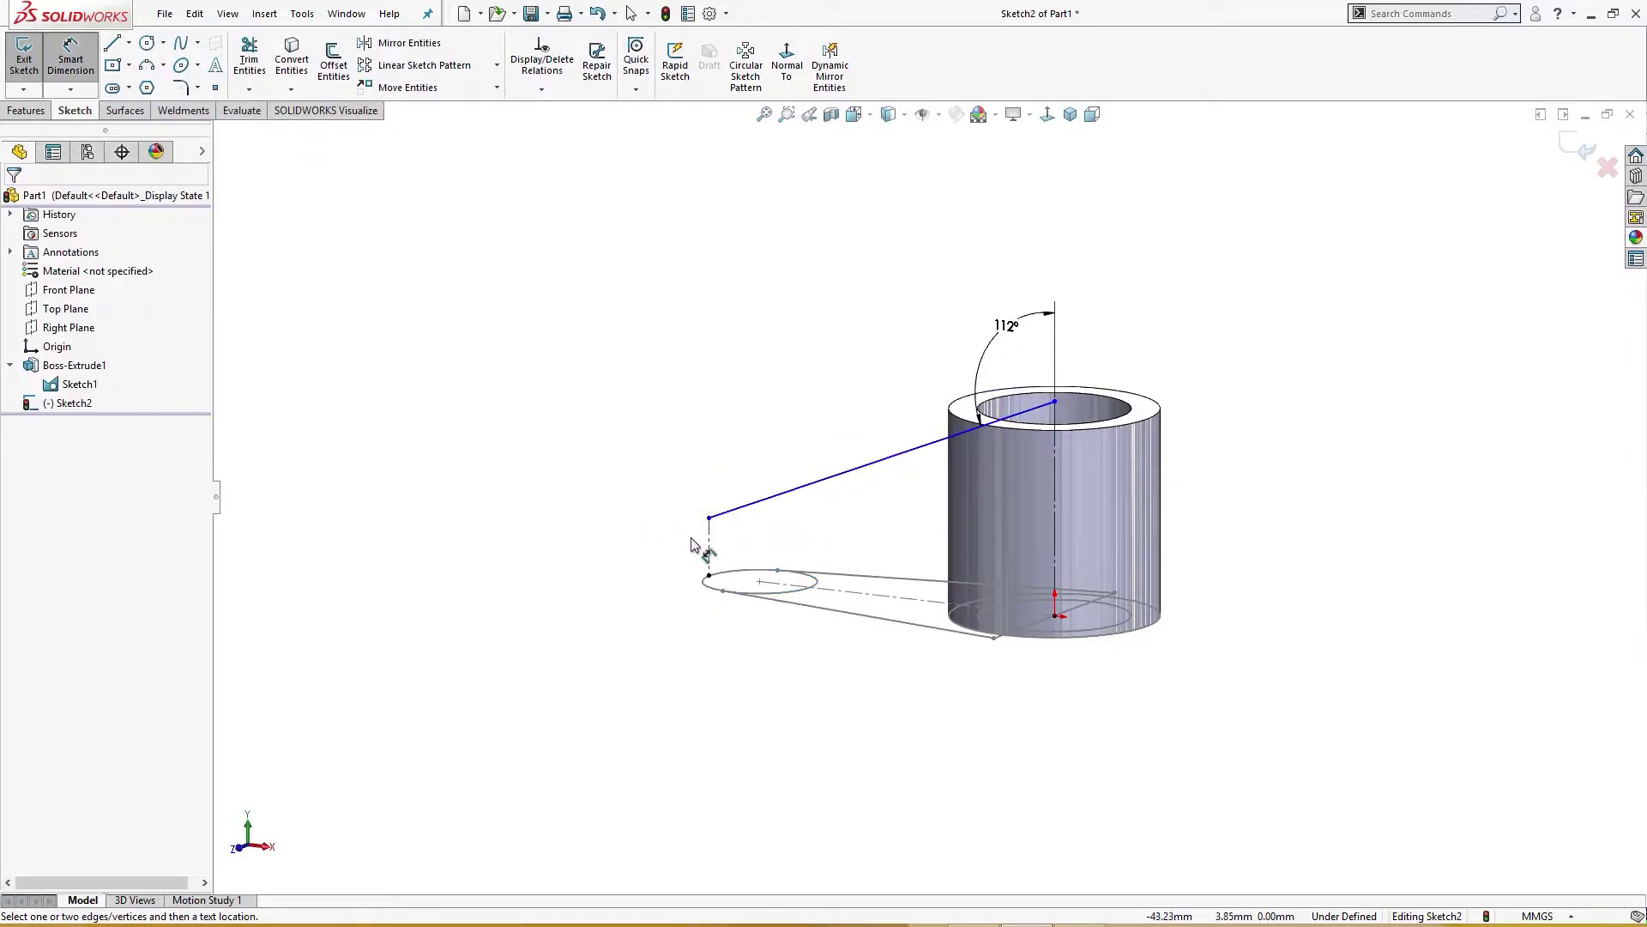
pyautogui.click(710, 519)
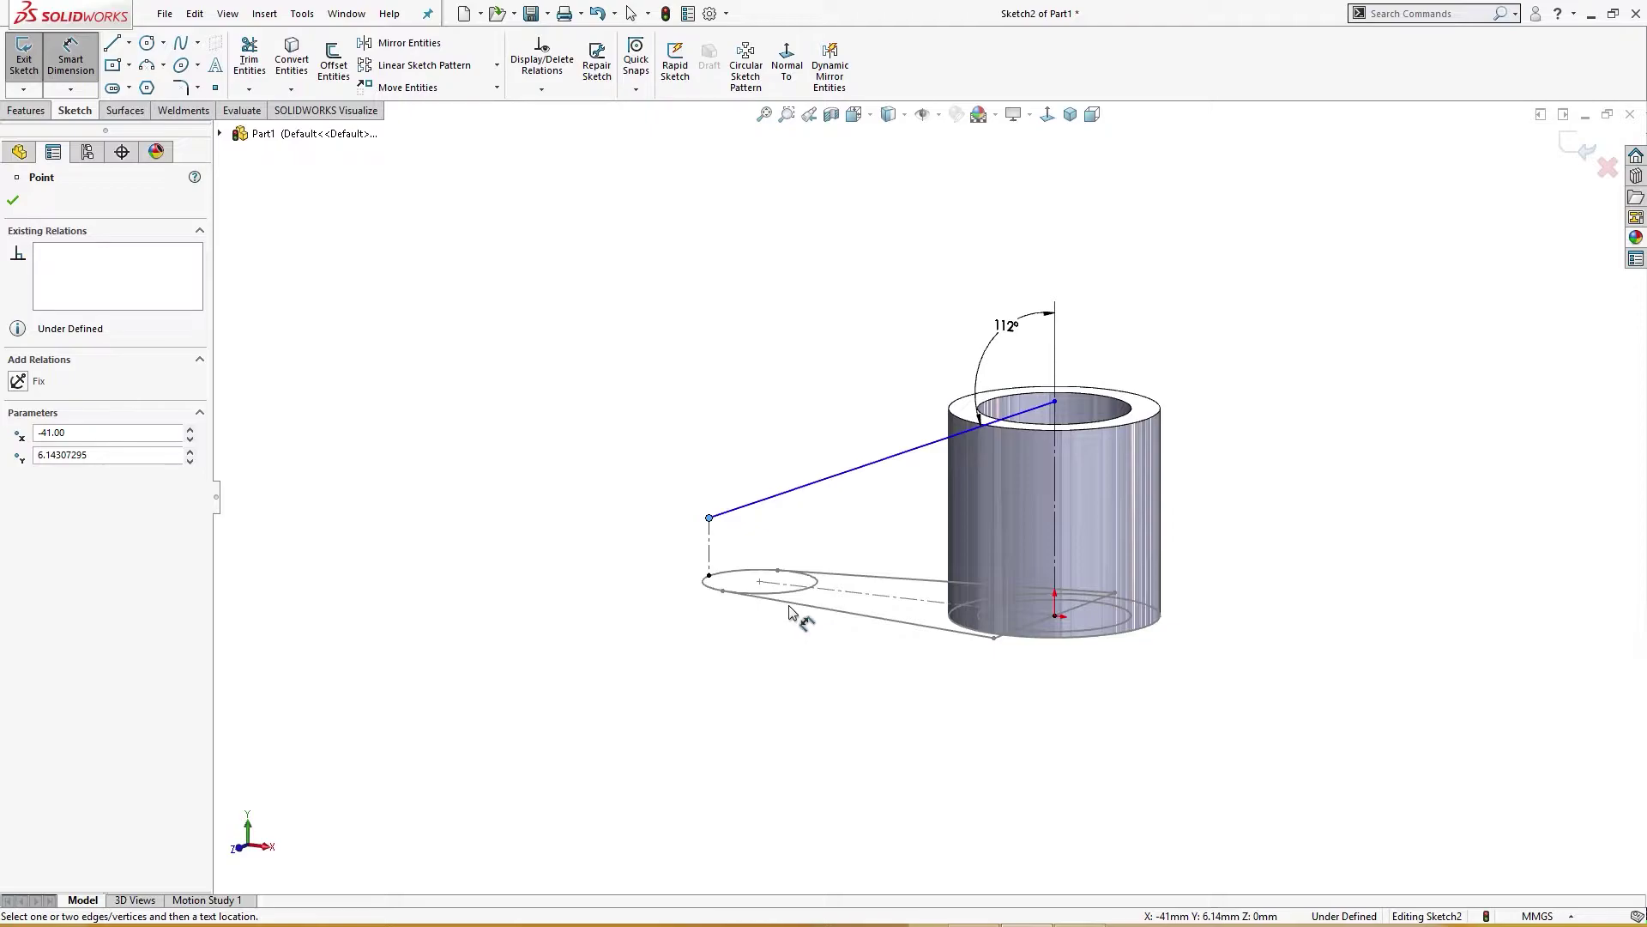
pyautogui.click(1056, 617)
pyautogui.click(622, 543)
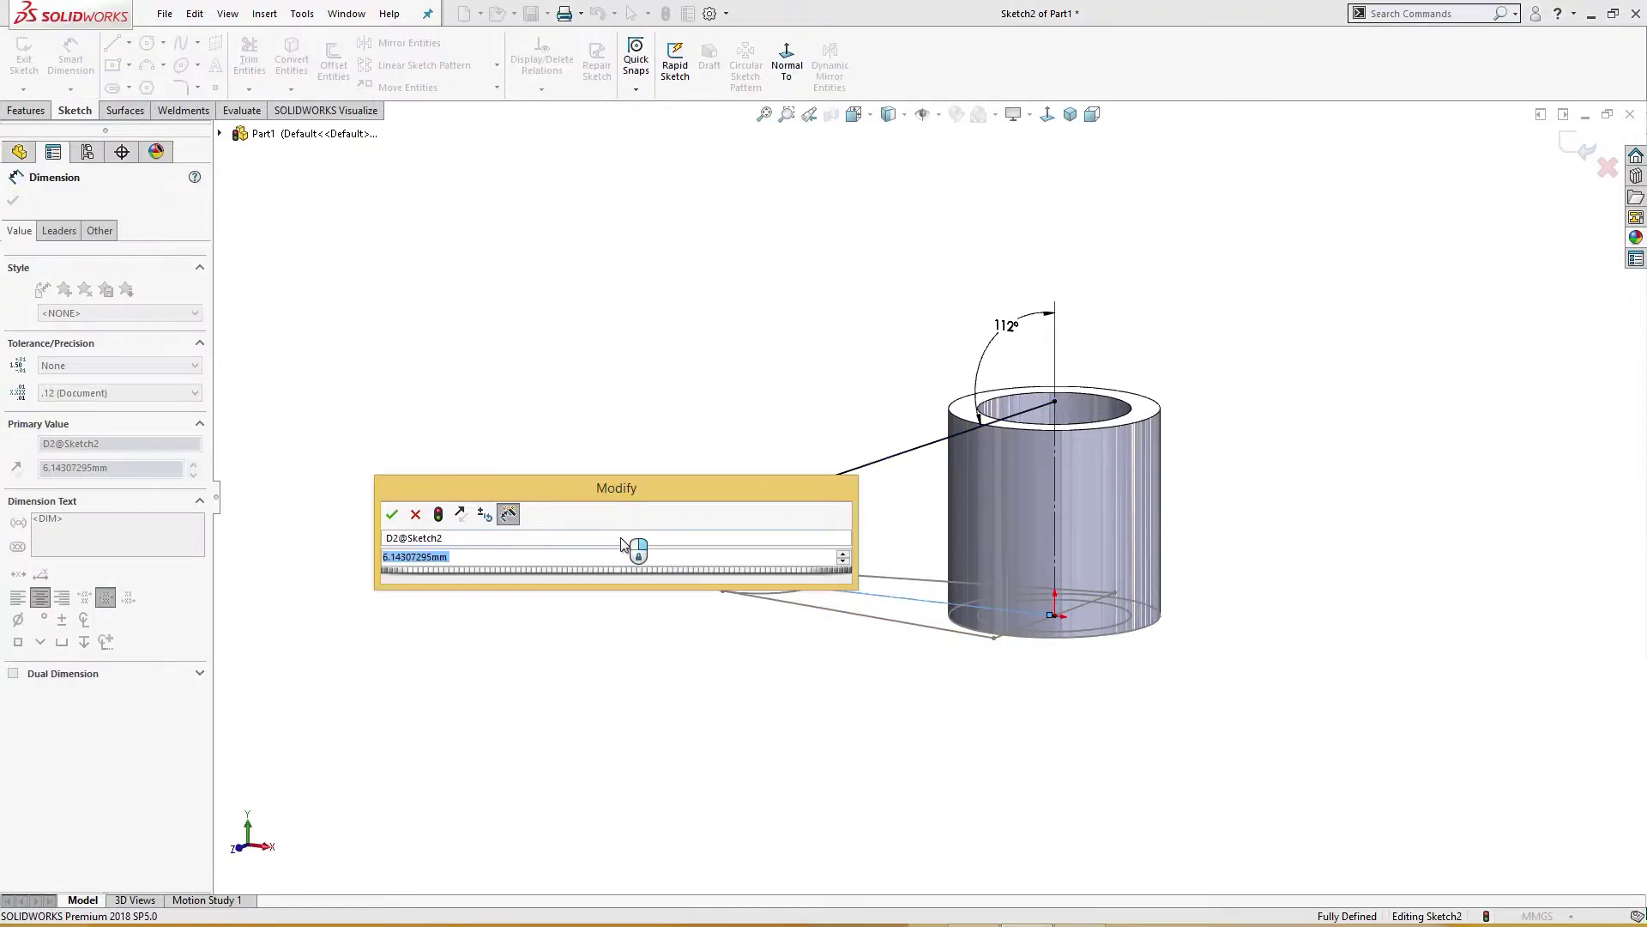
pyautogui.write('6')
pyautogui.press('Return')
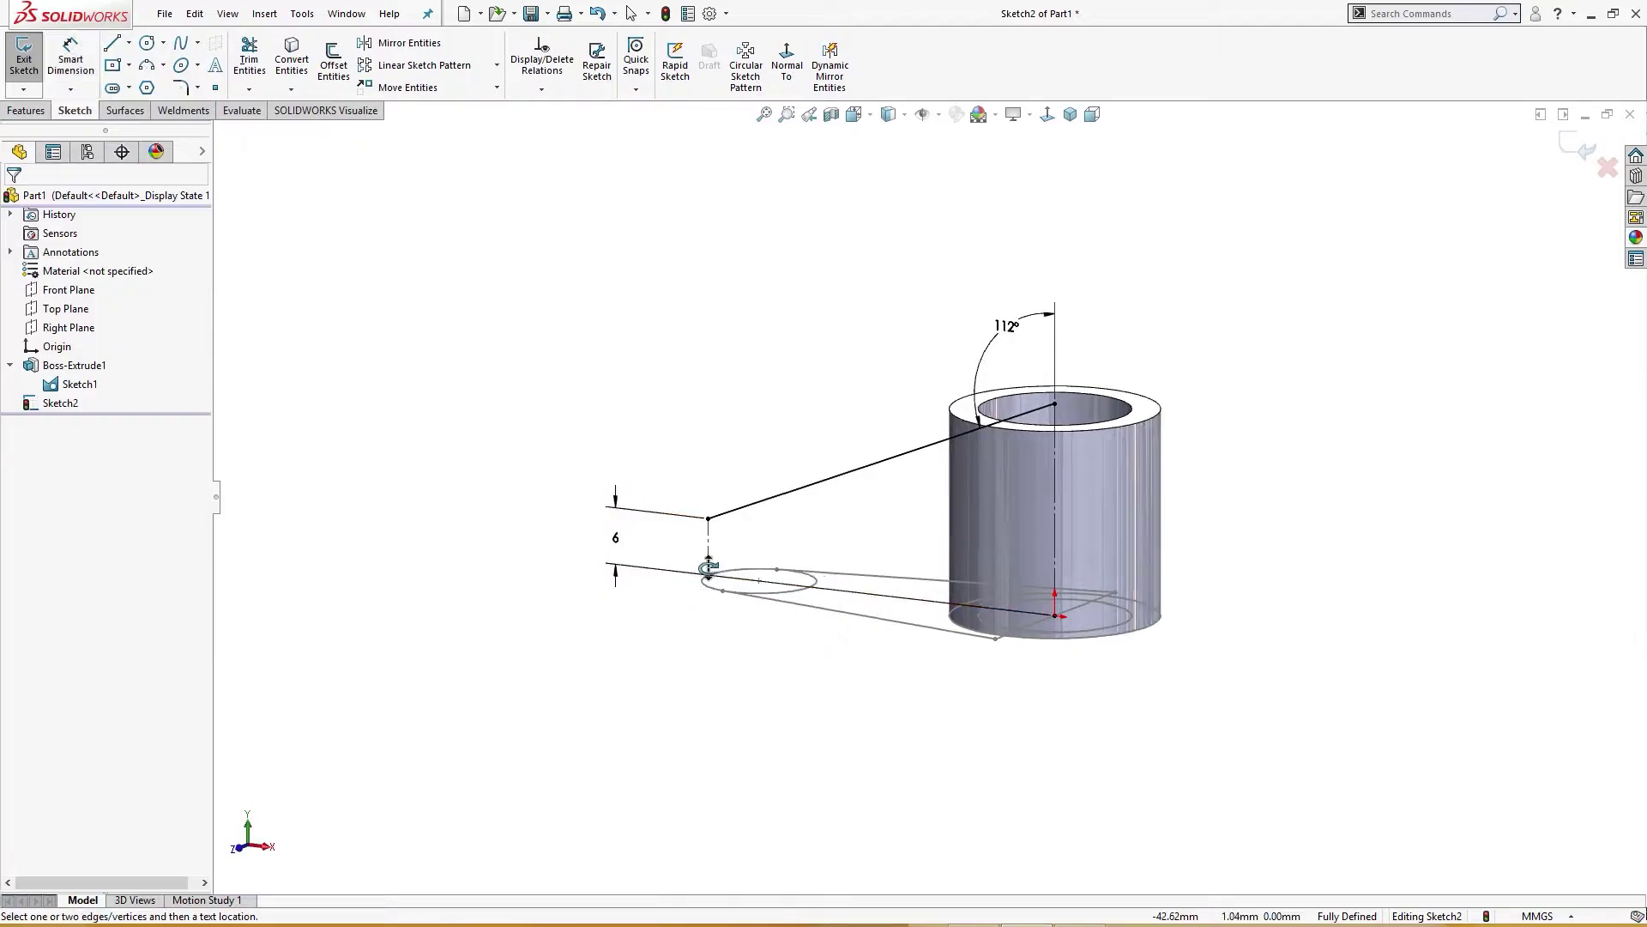
pyautogui.moveTo(709, 568)
pyautogui.mouseDown(button='middle')
pyautogui.moveTo(754, 515)
pyautogui.moveTo(746, 559)
pyautogui.moveTo(875, 618)
pyautogui.mouseUp(button='middle')
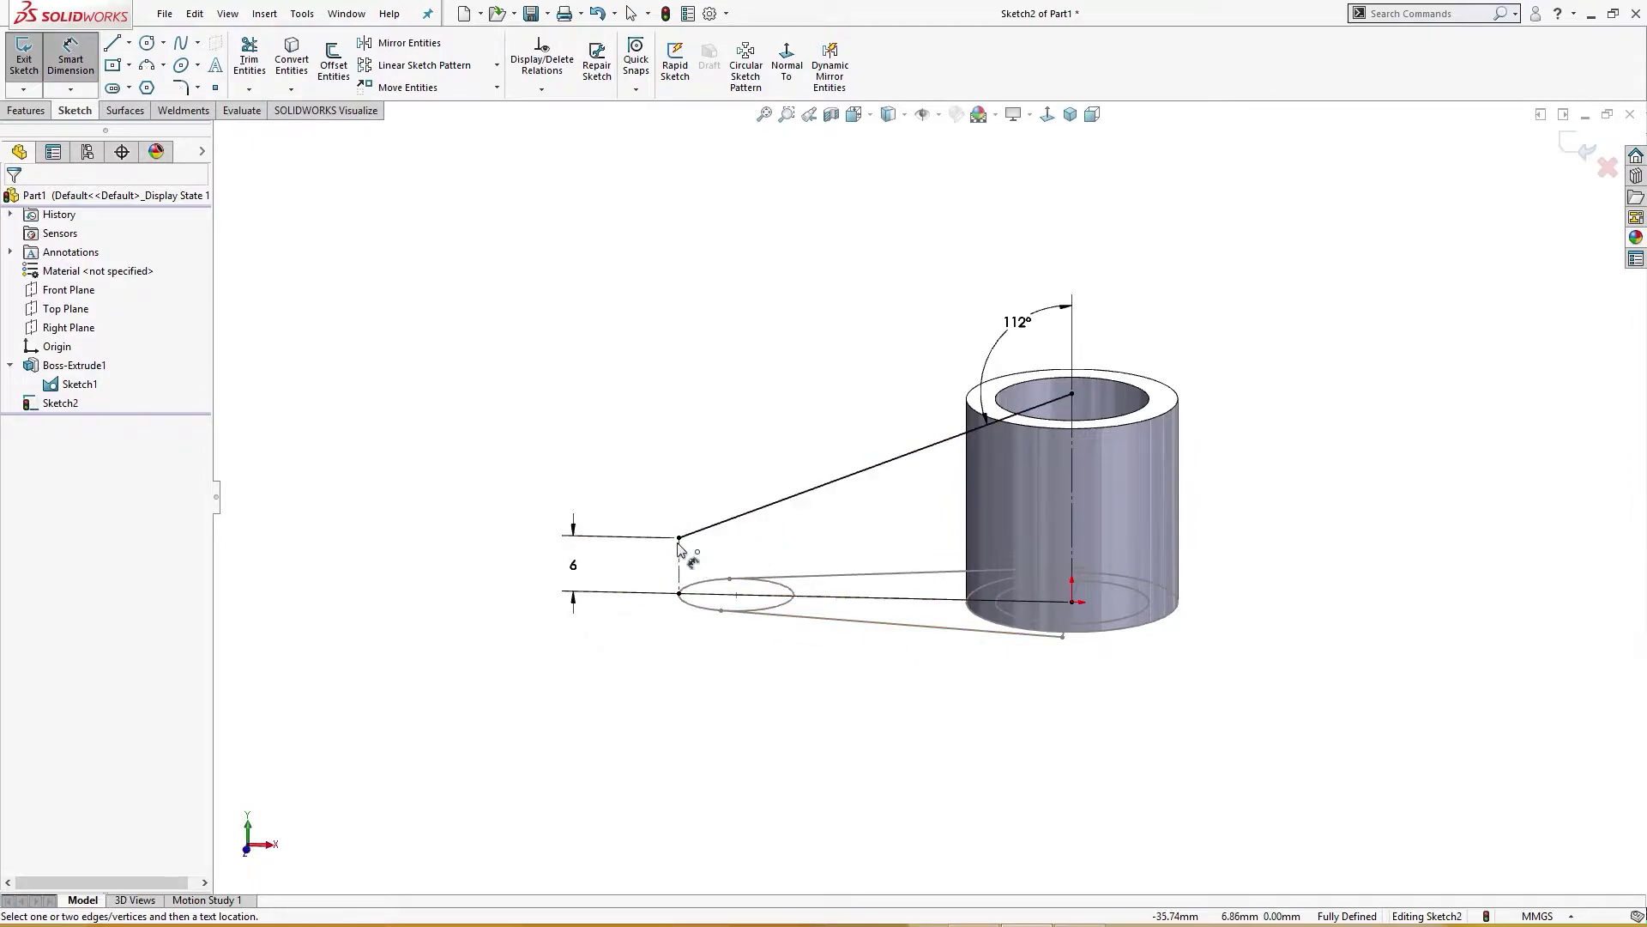
pyautogui.moveTo(842, 519); pyautogui.dragTo(856, 445, button='middle')
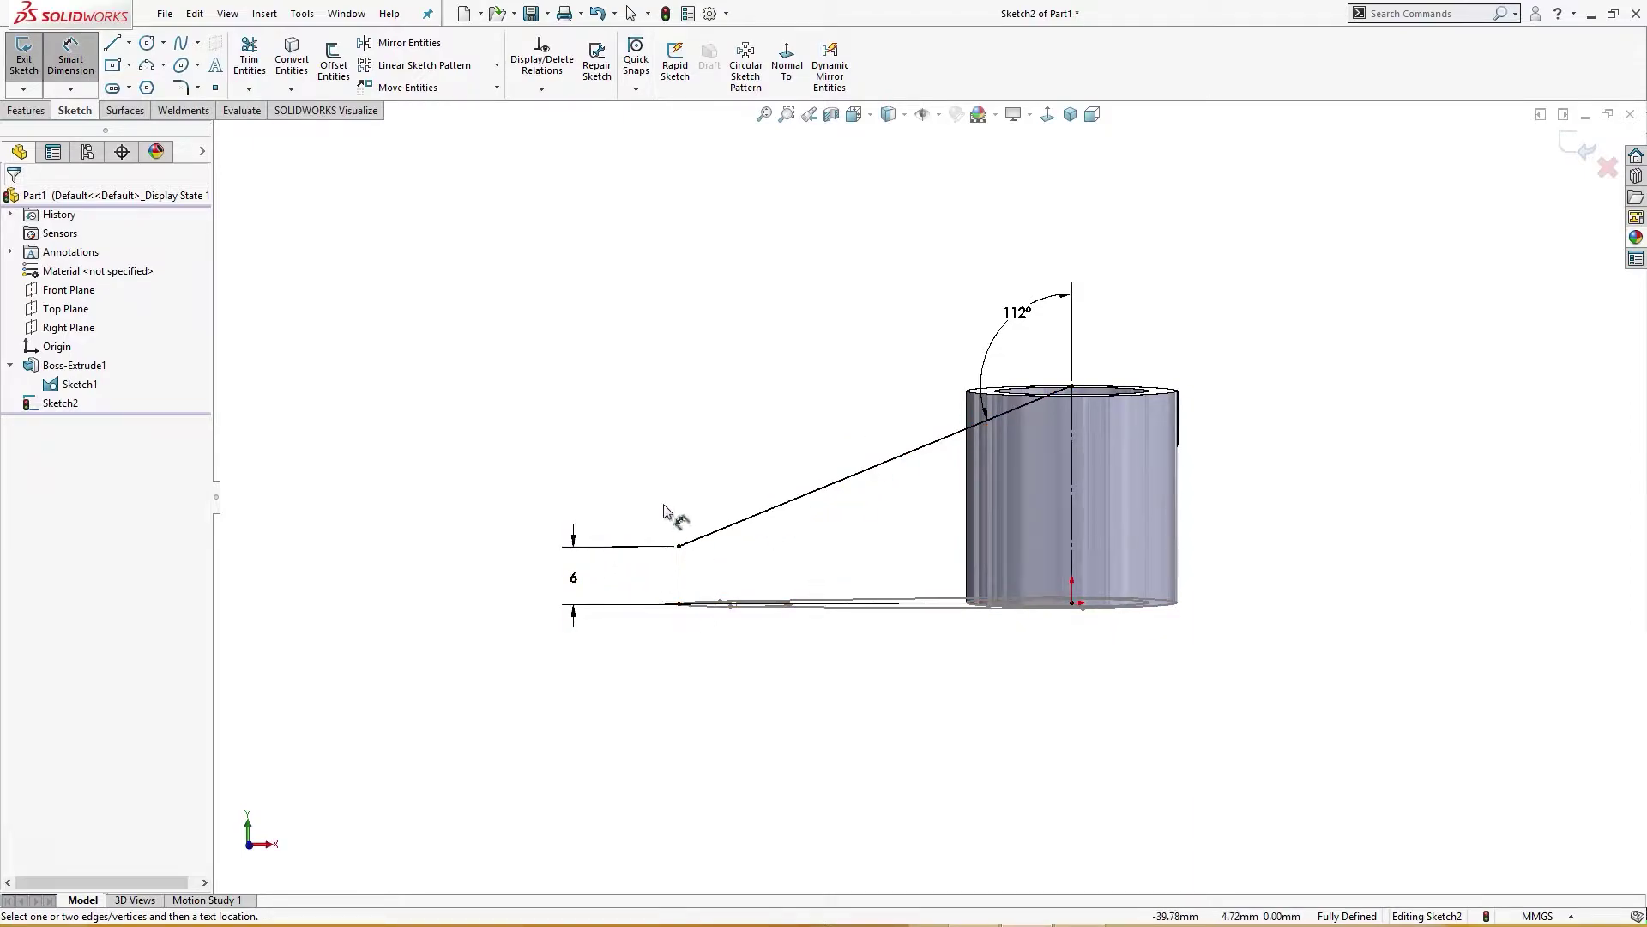
# Revolve Sketch2's sloped line 360° about the vertical centreline into Surface-Revolve1.
pyautogui.click(125, 111)
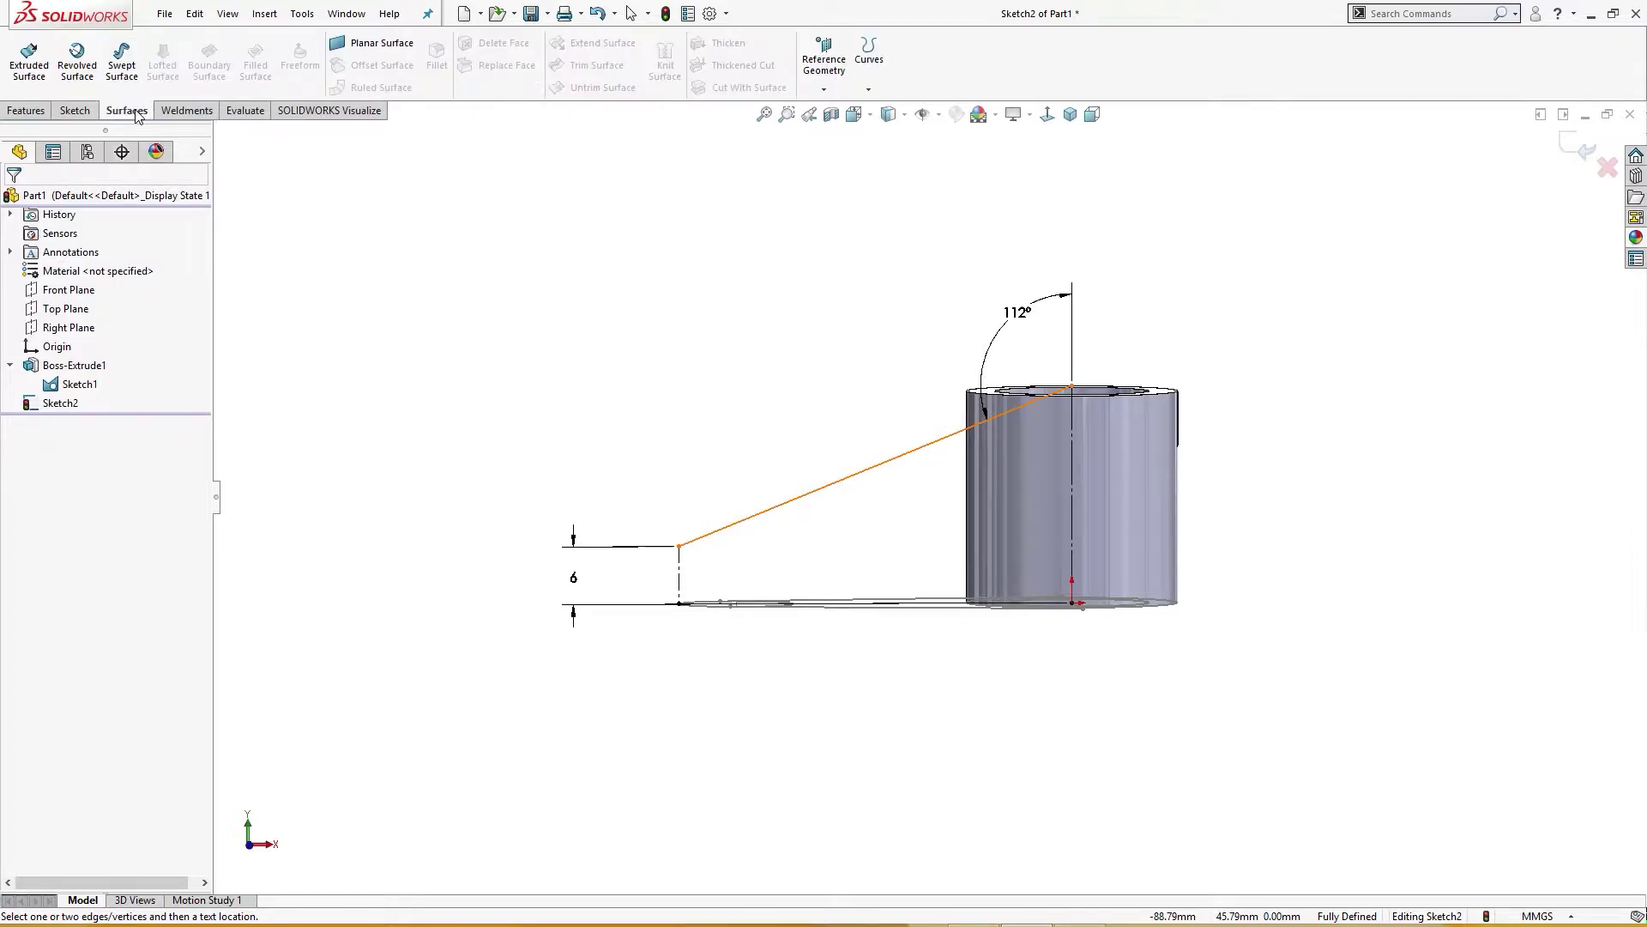
pyautogui.click(77, 60)
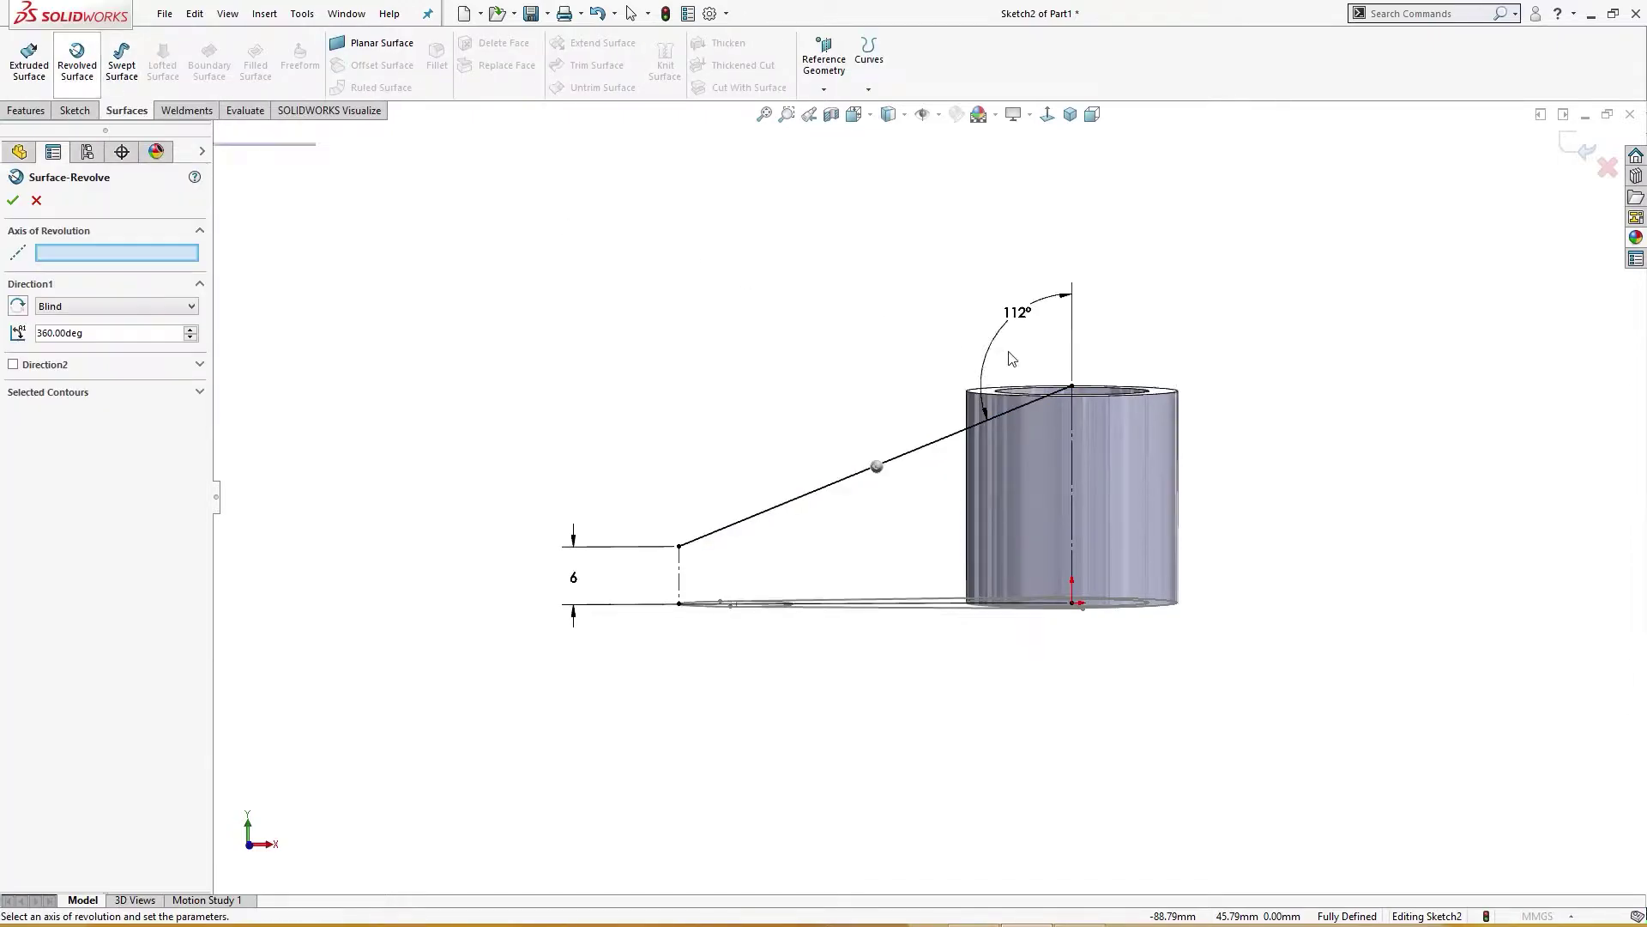
pyautogui.click(1071, 472)
pyautogui.press('Down')
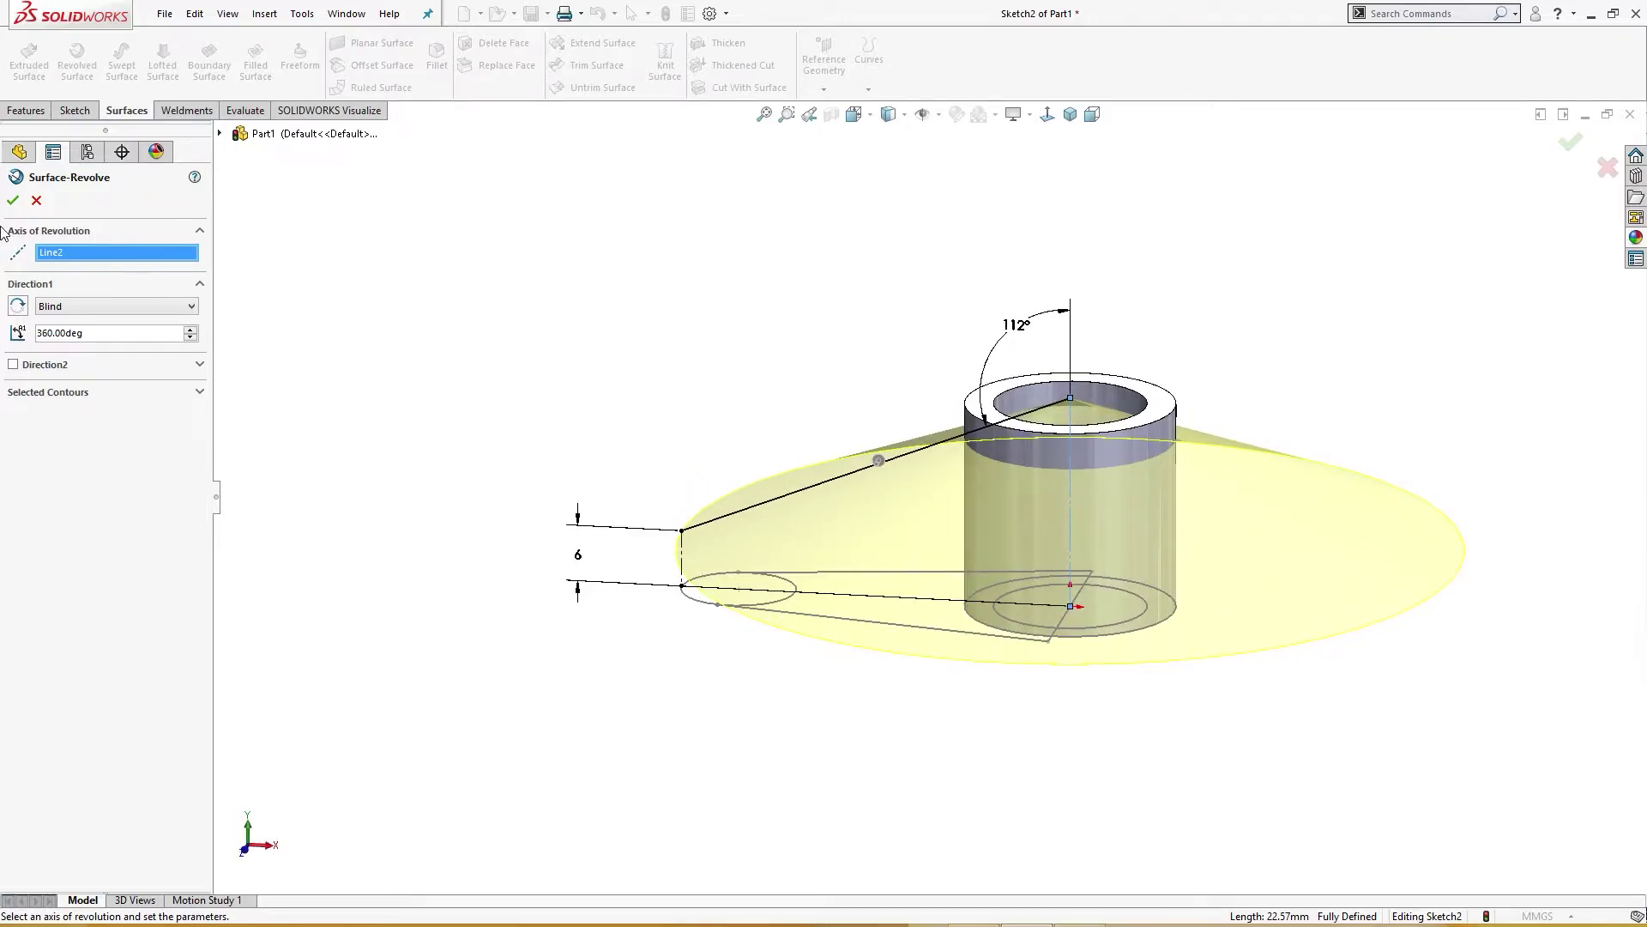
pyautogui.click(13, 201)
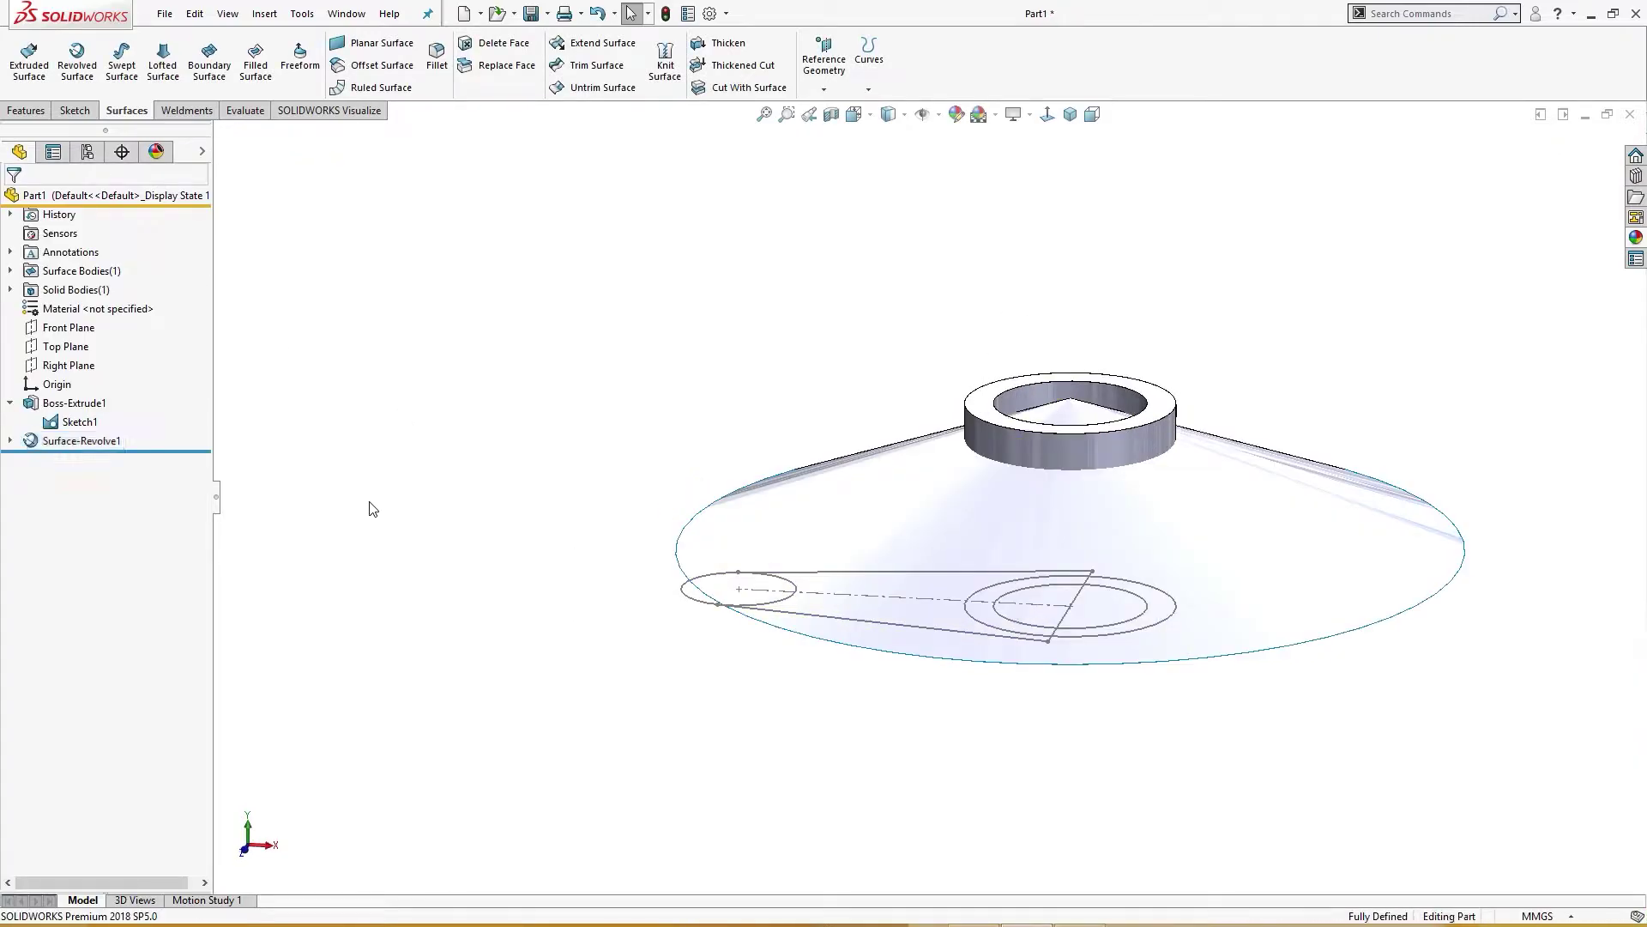
pyautogui.press('Up')
pyautogui.click(79, 423)
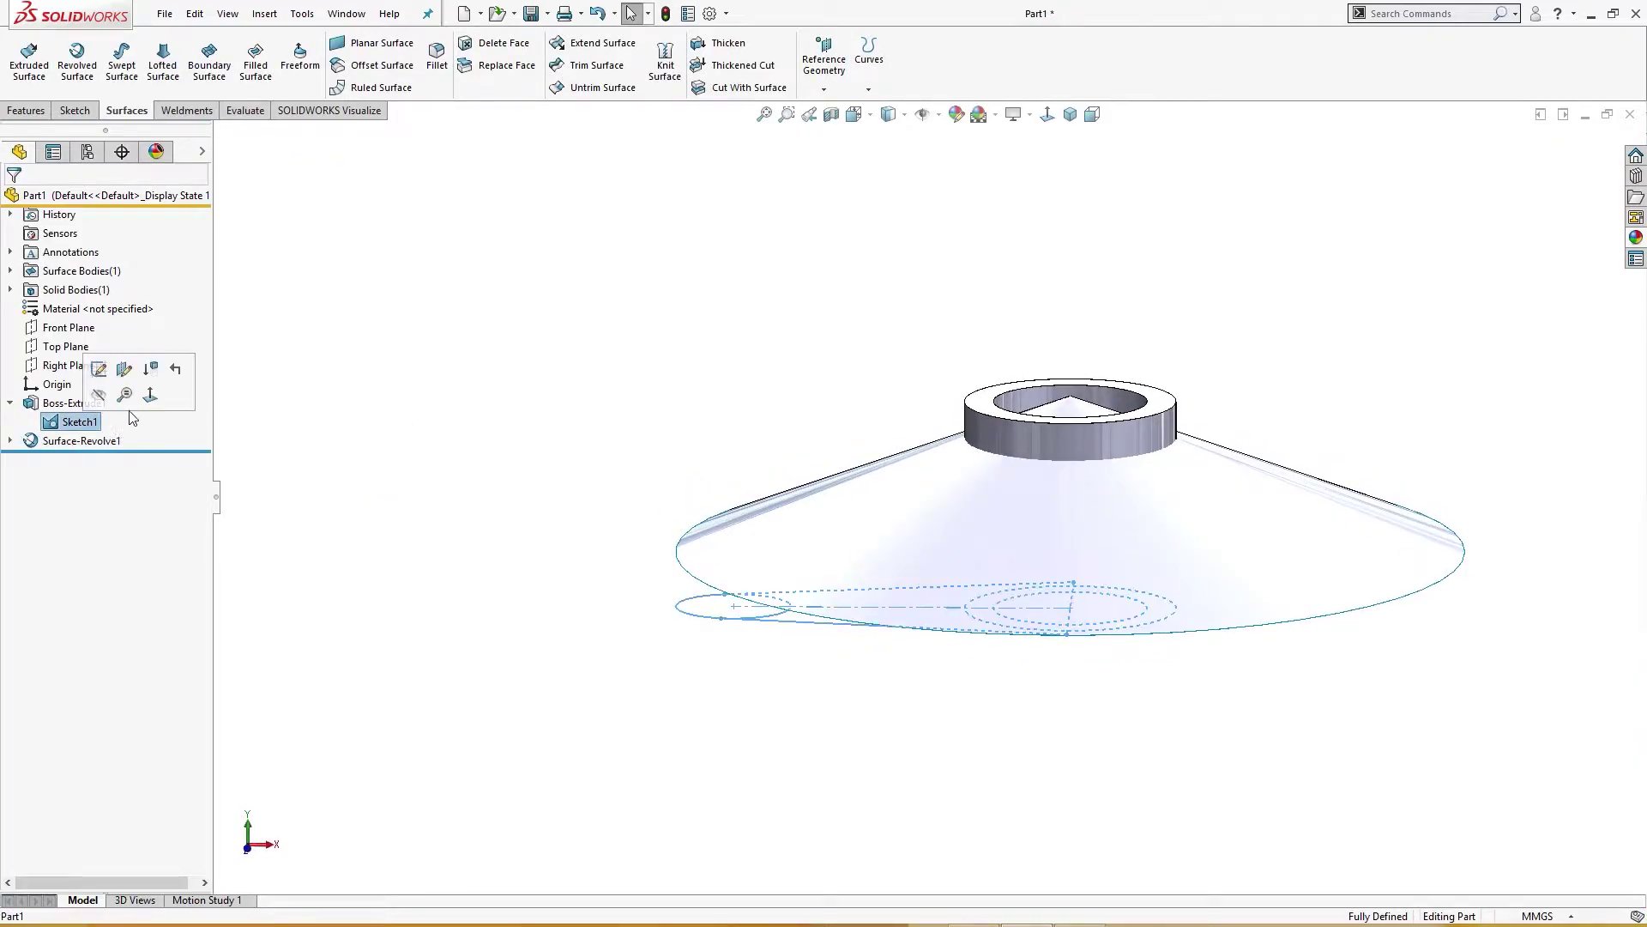
# Extrude Sketch1's small circle, arm and middle regions Up To Surface Surface-Revolve1.
pyautogui.click(26, 110)
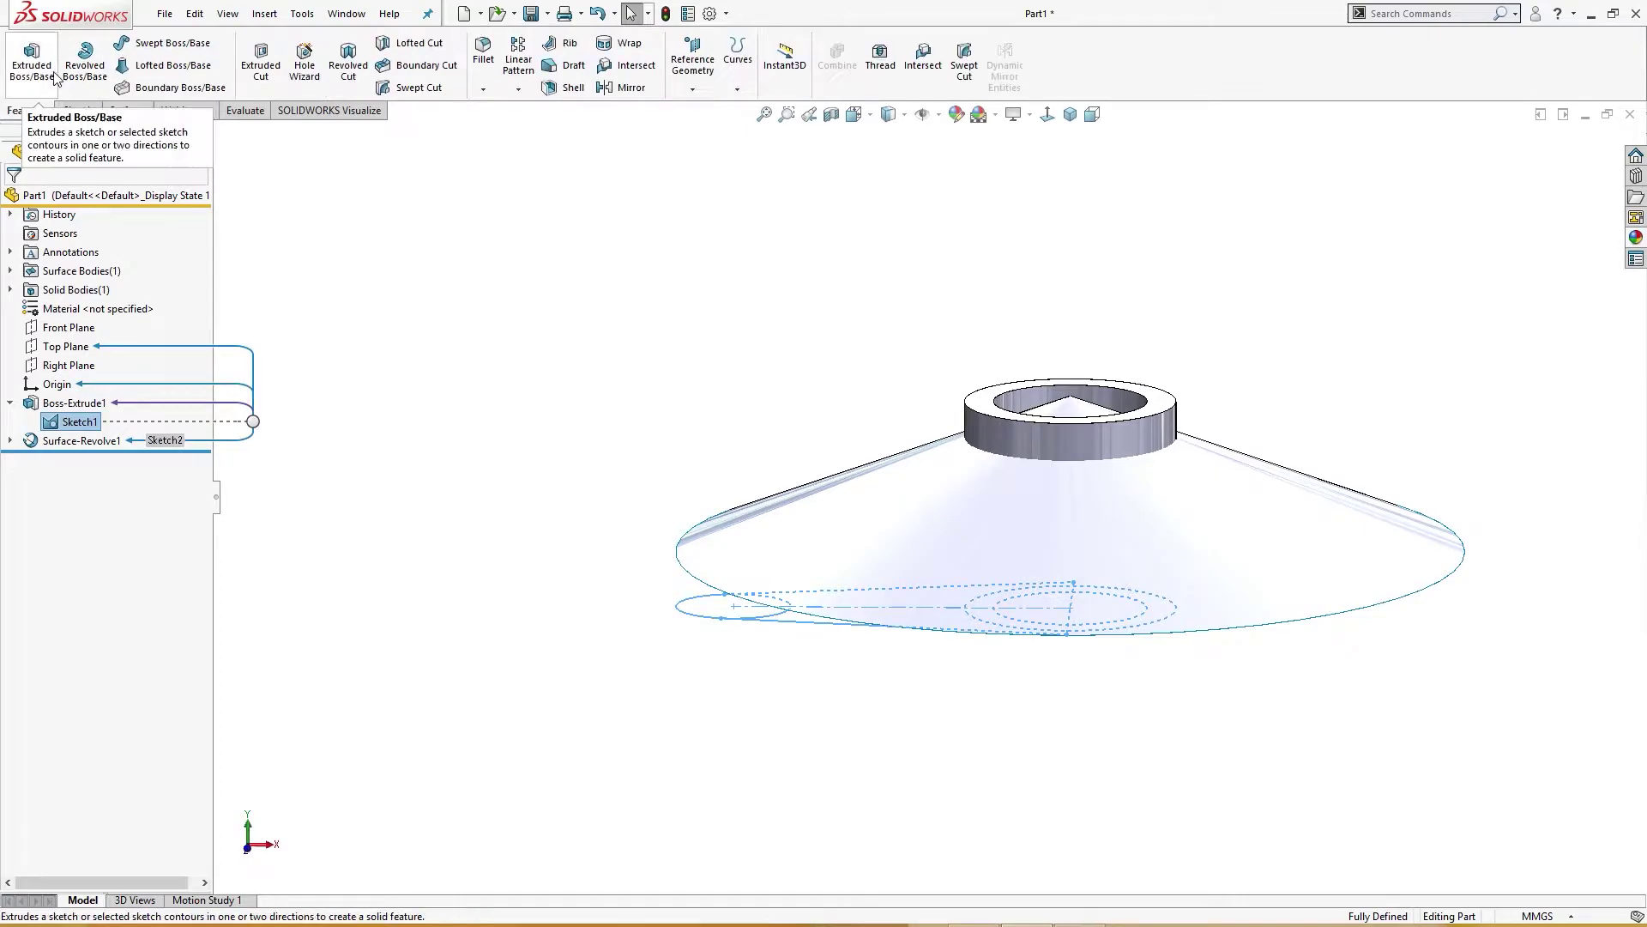
pyautogui.click(49, 72)
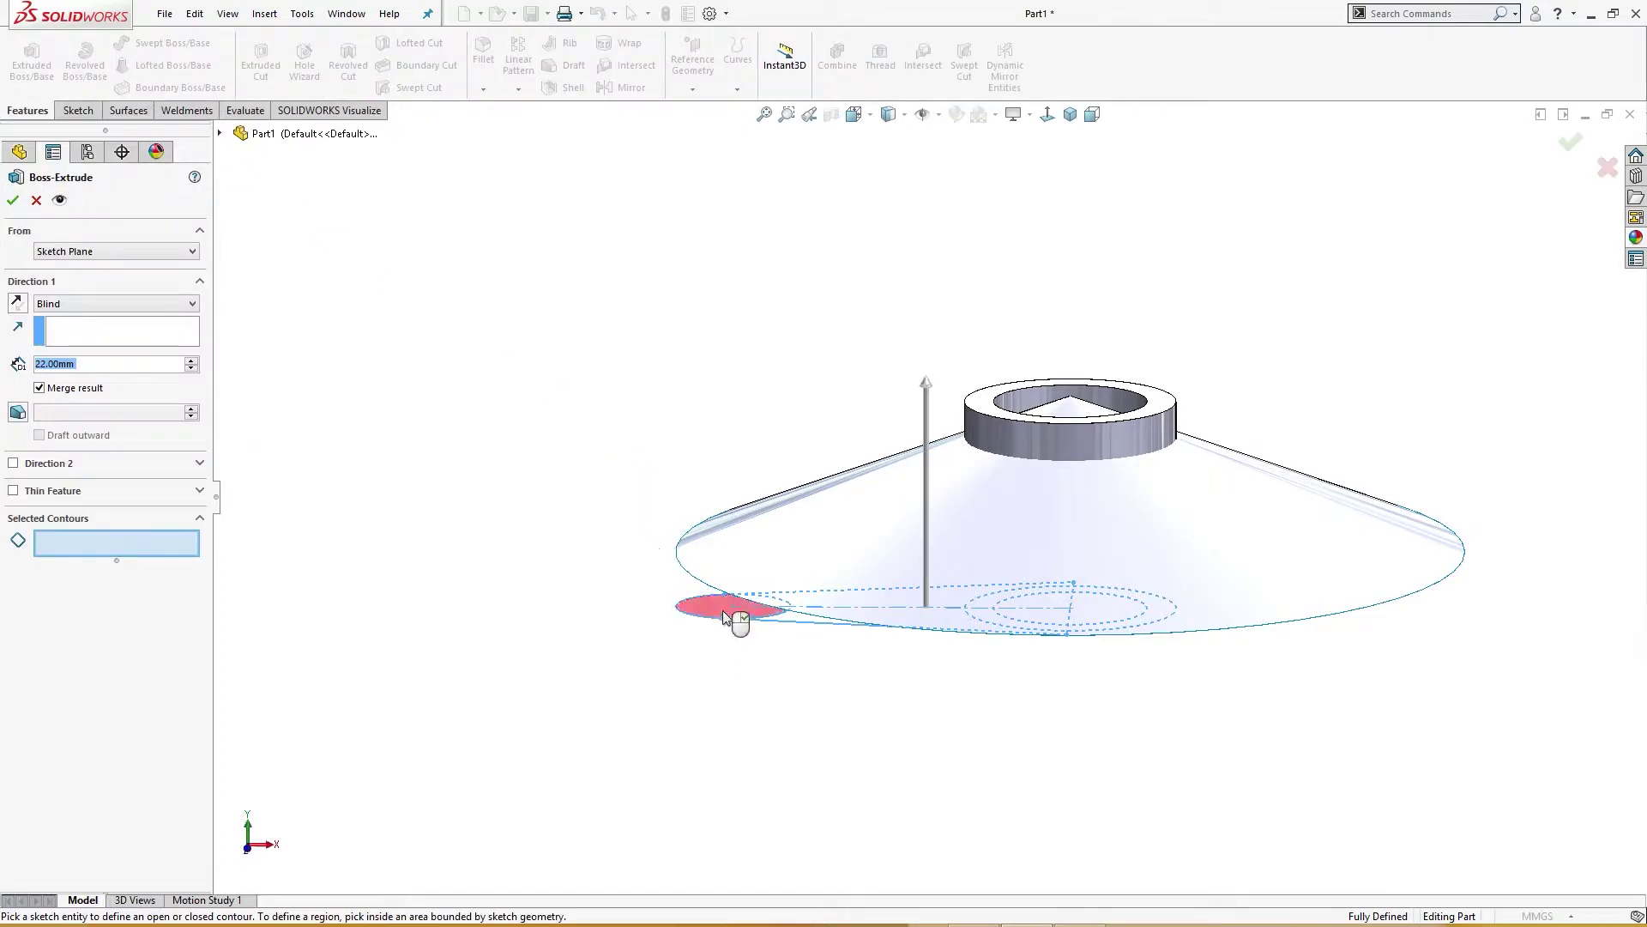
pyautogui.click(730, 611)
pyautogui.click(810, 616)
pyautogui.moveTo(810, 616)
pyautogui.mouseDown(button='middle')
pyautogui.moveTo(816, 731)
pyautogui.moveTo(872, 596)
pyautogui.mouseUp(button='middle')
pyautogui.click(830, 598)
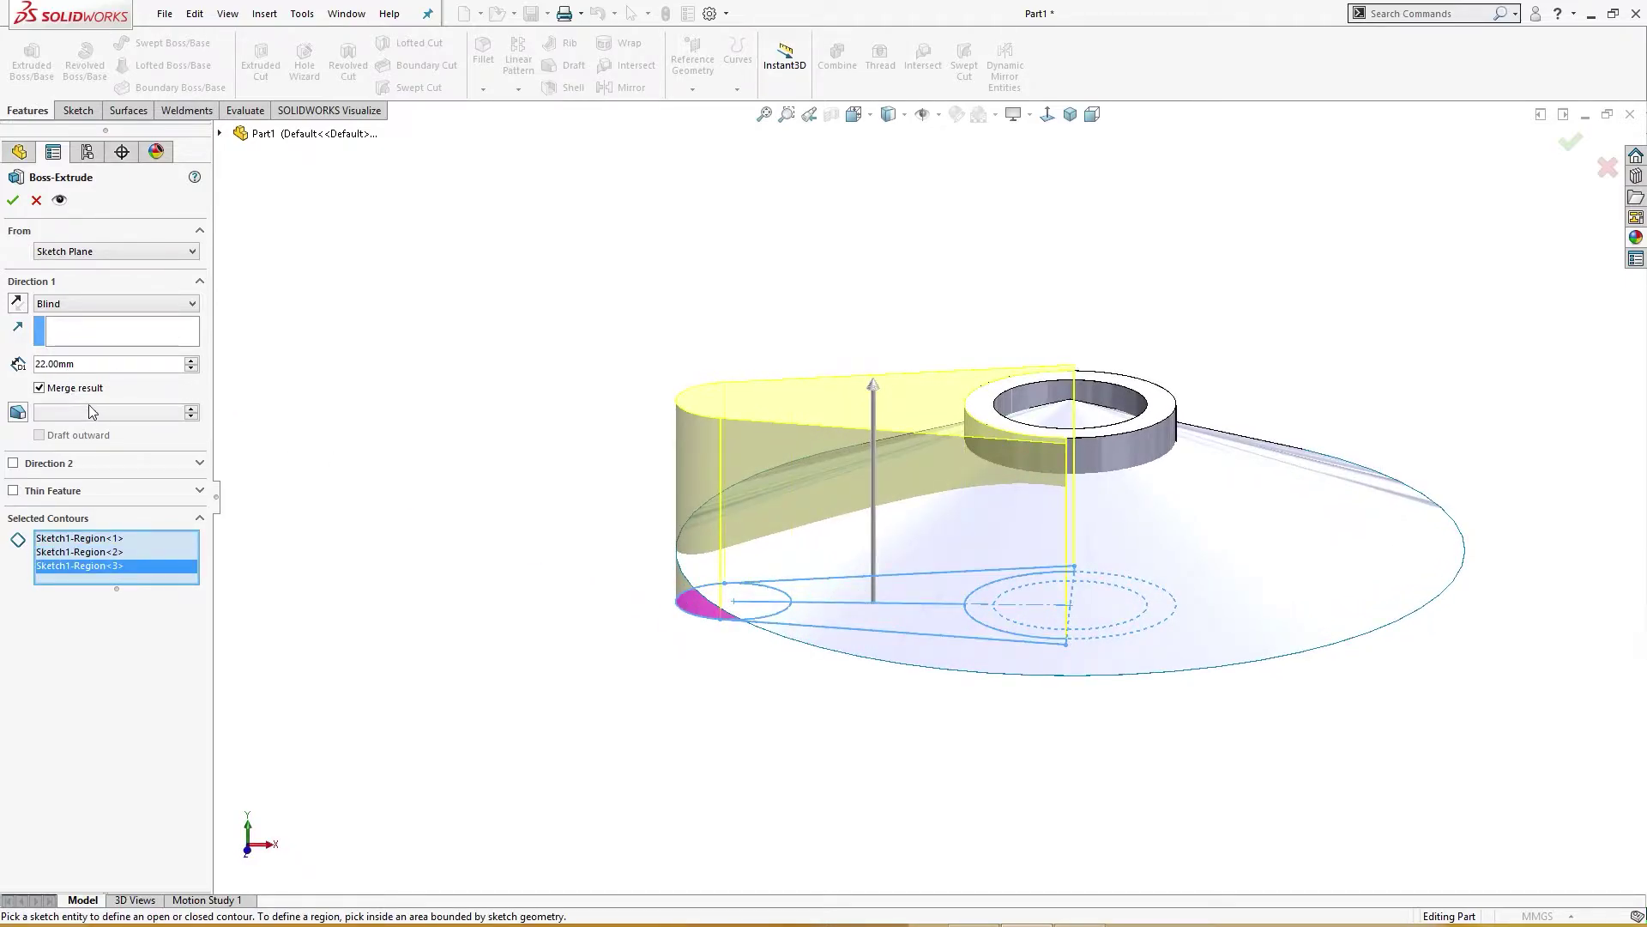
pyautogui.click(90, 304)
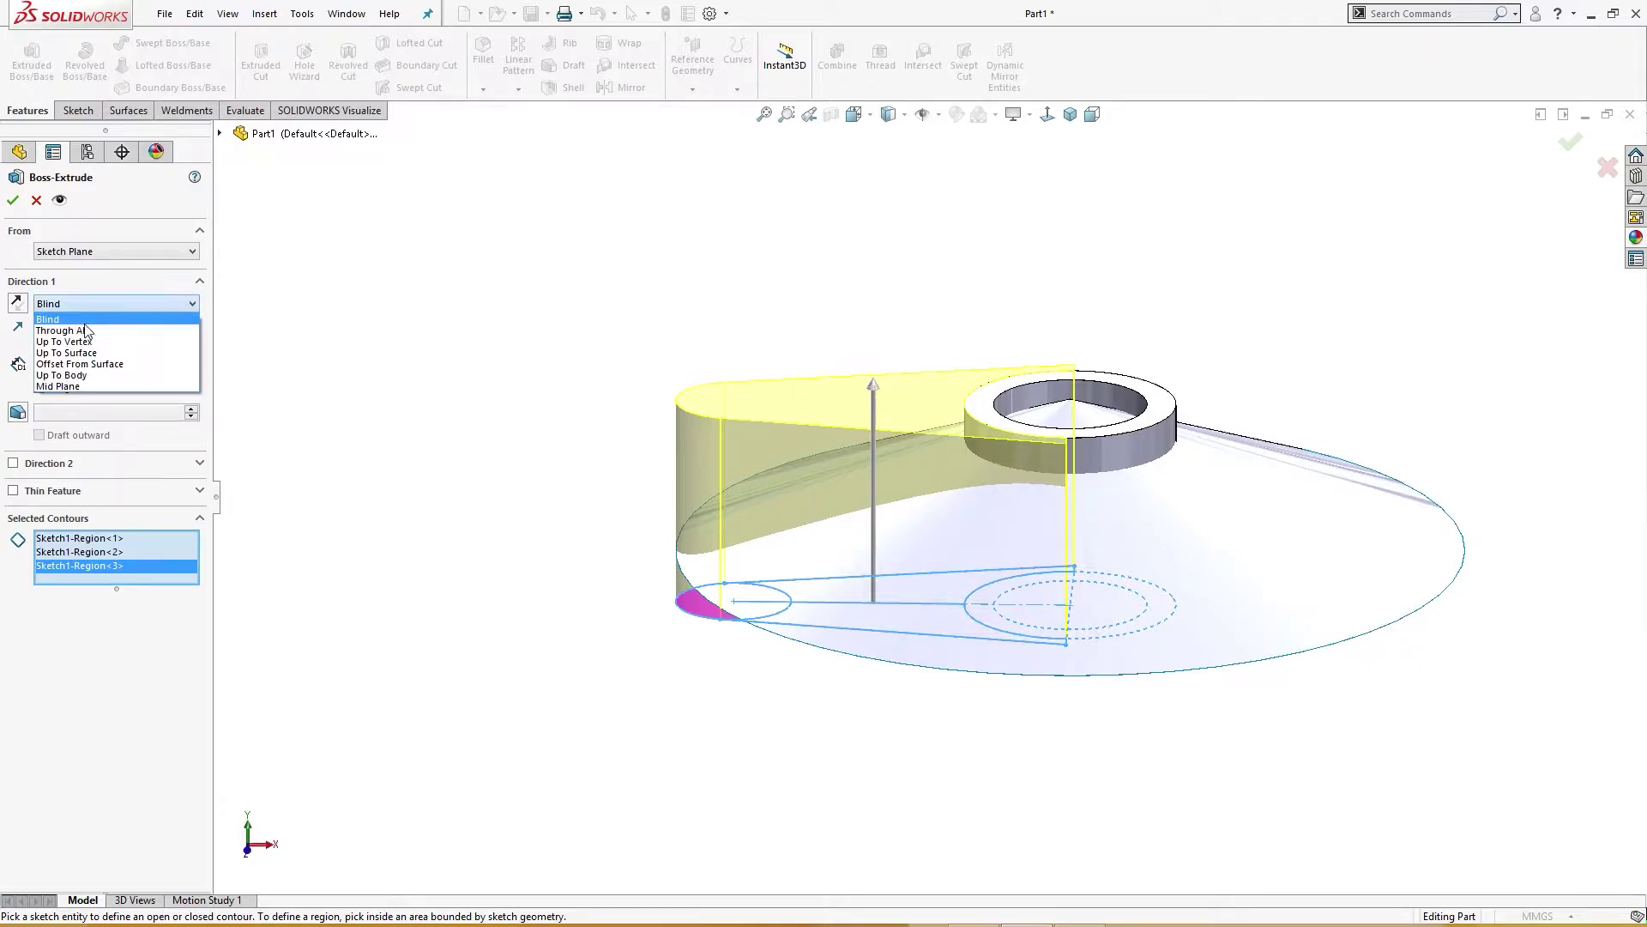
pyautogui.click(93, 341)
pyautogui.click(766, 530)
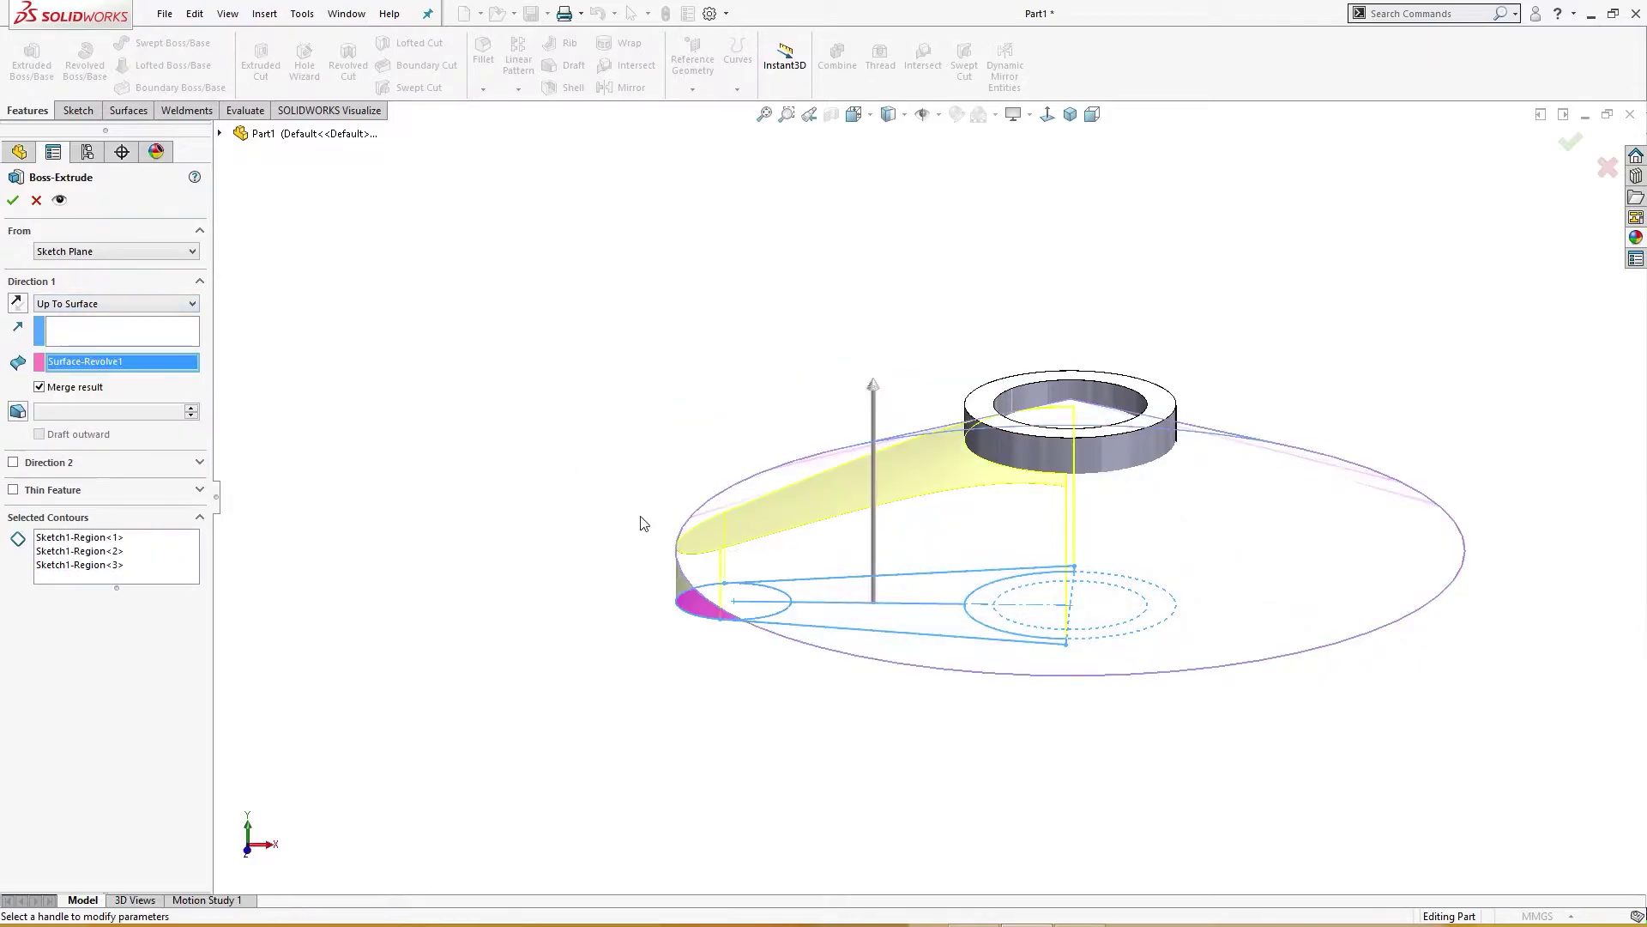
pyautogui.click(14, 201)
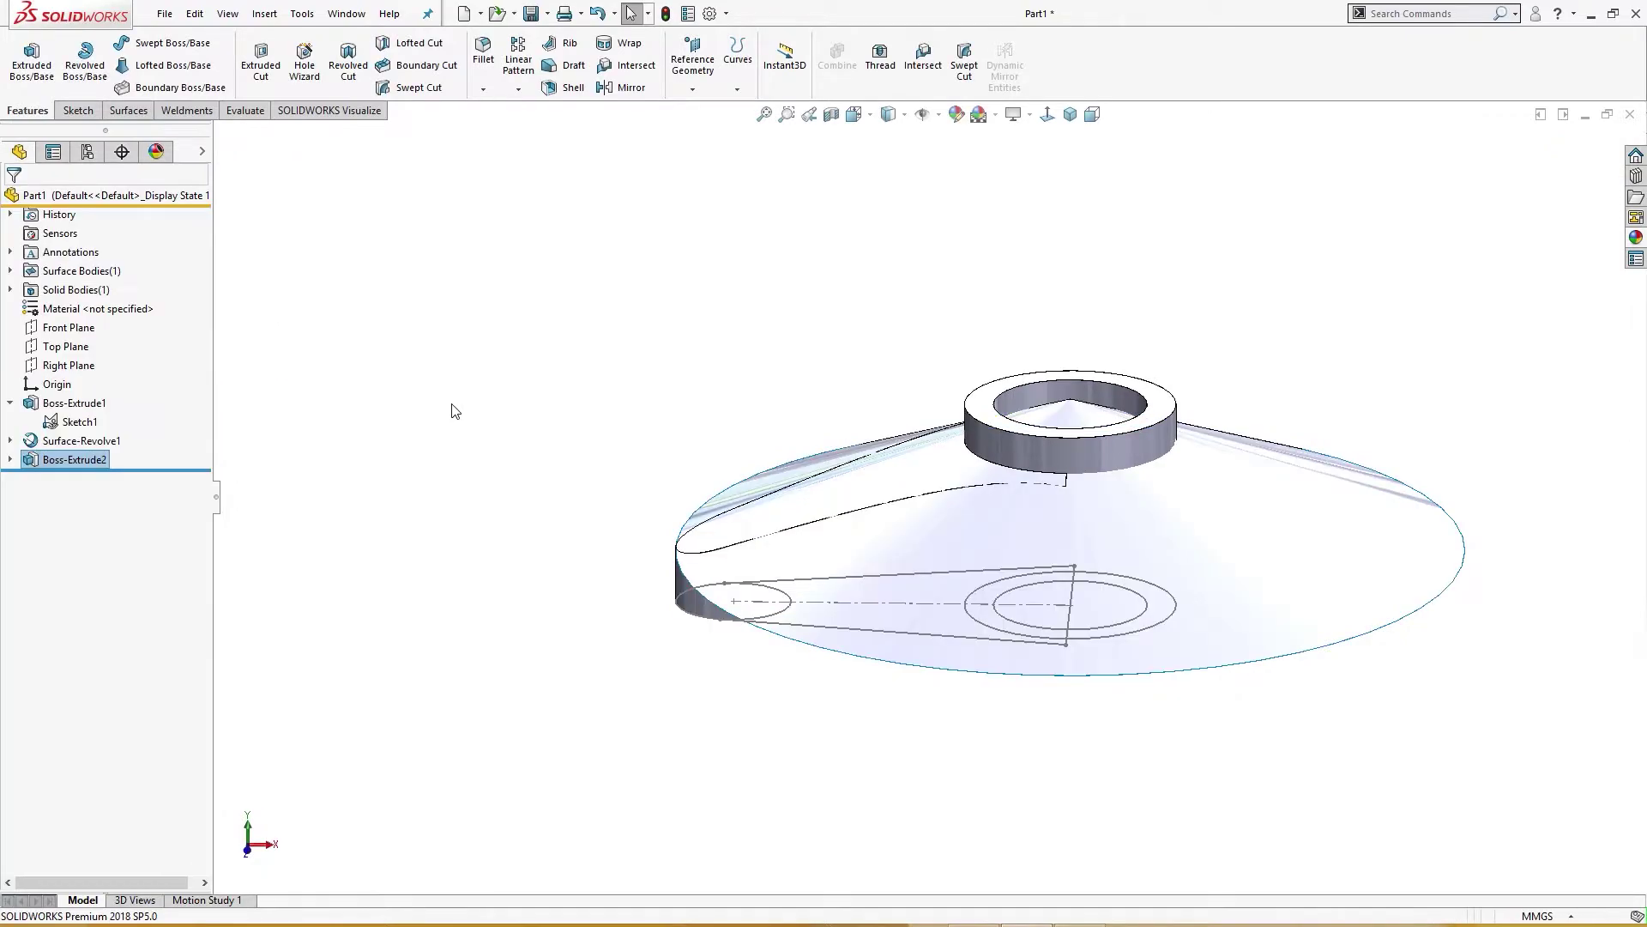
# Hide the cone surface and show the part in isometric view.
pyautogui.press('Tab')
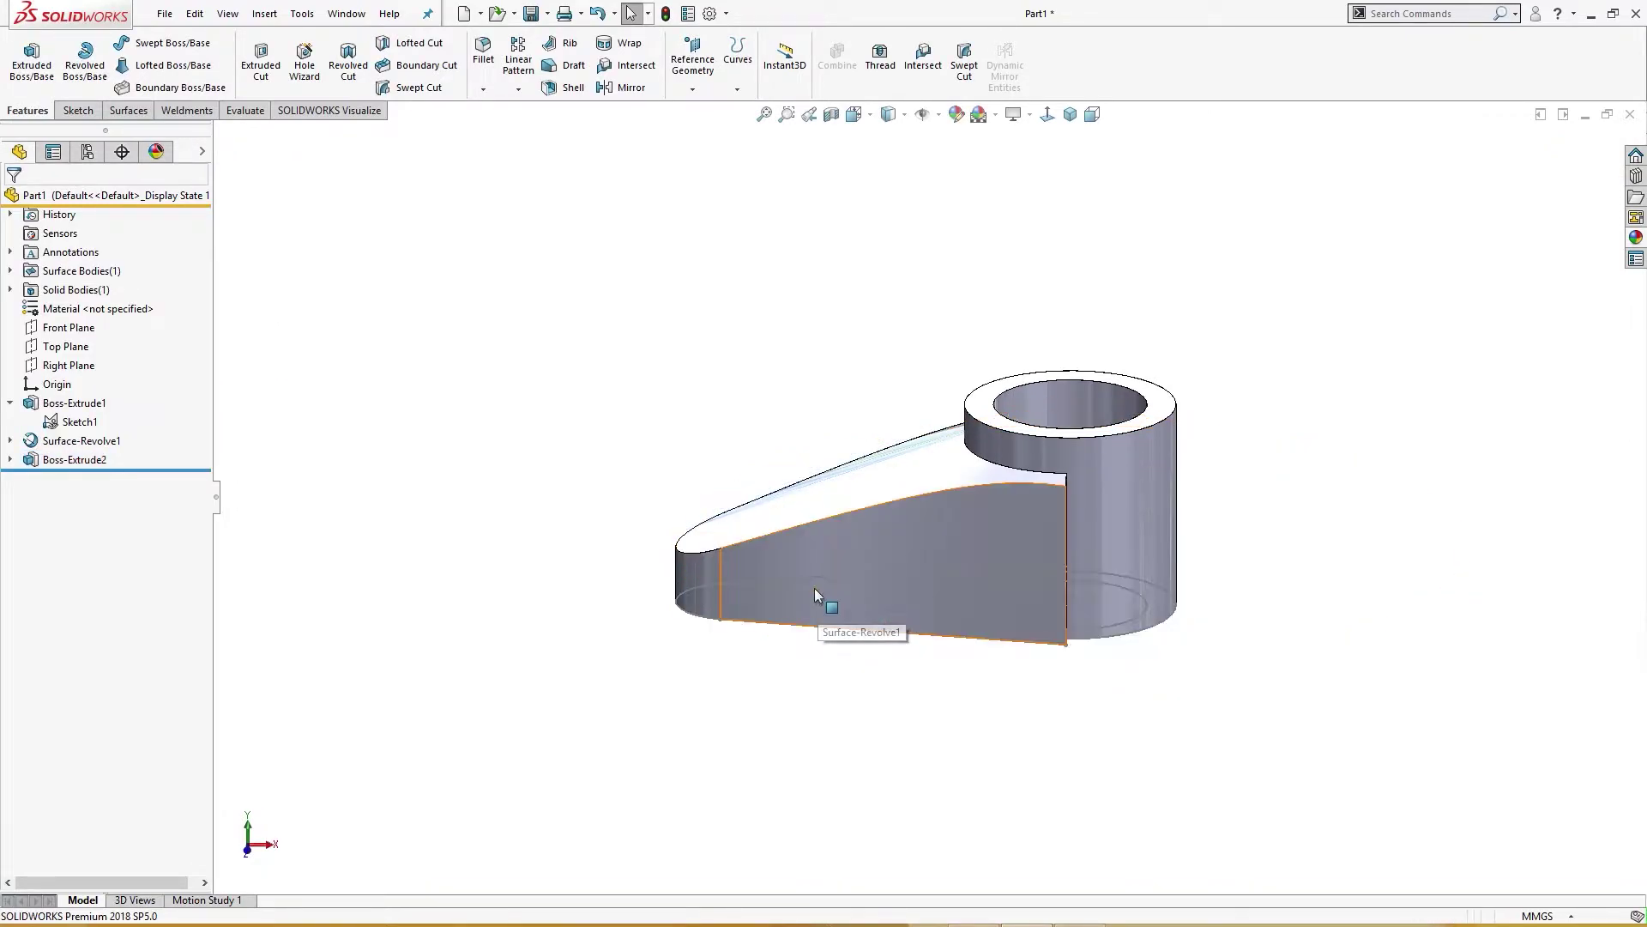
pyautogui.moveTo(408, 562); pyautogui.dragTo(482, 581, button='middle')
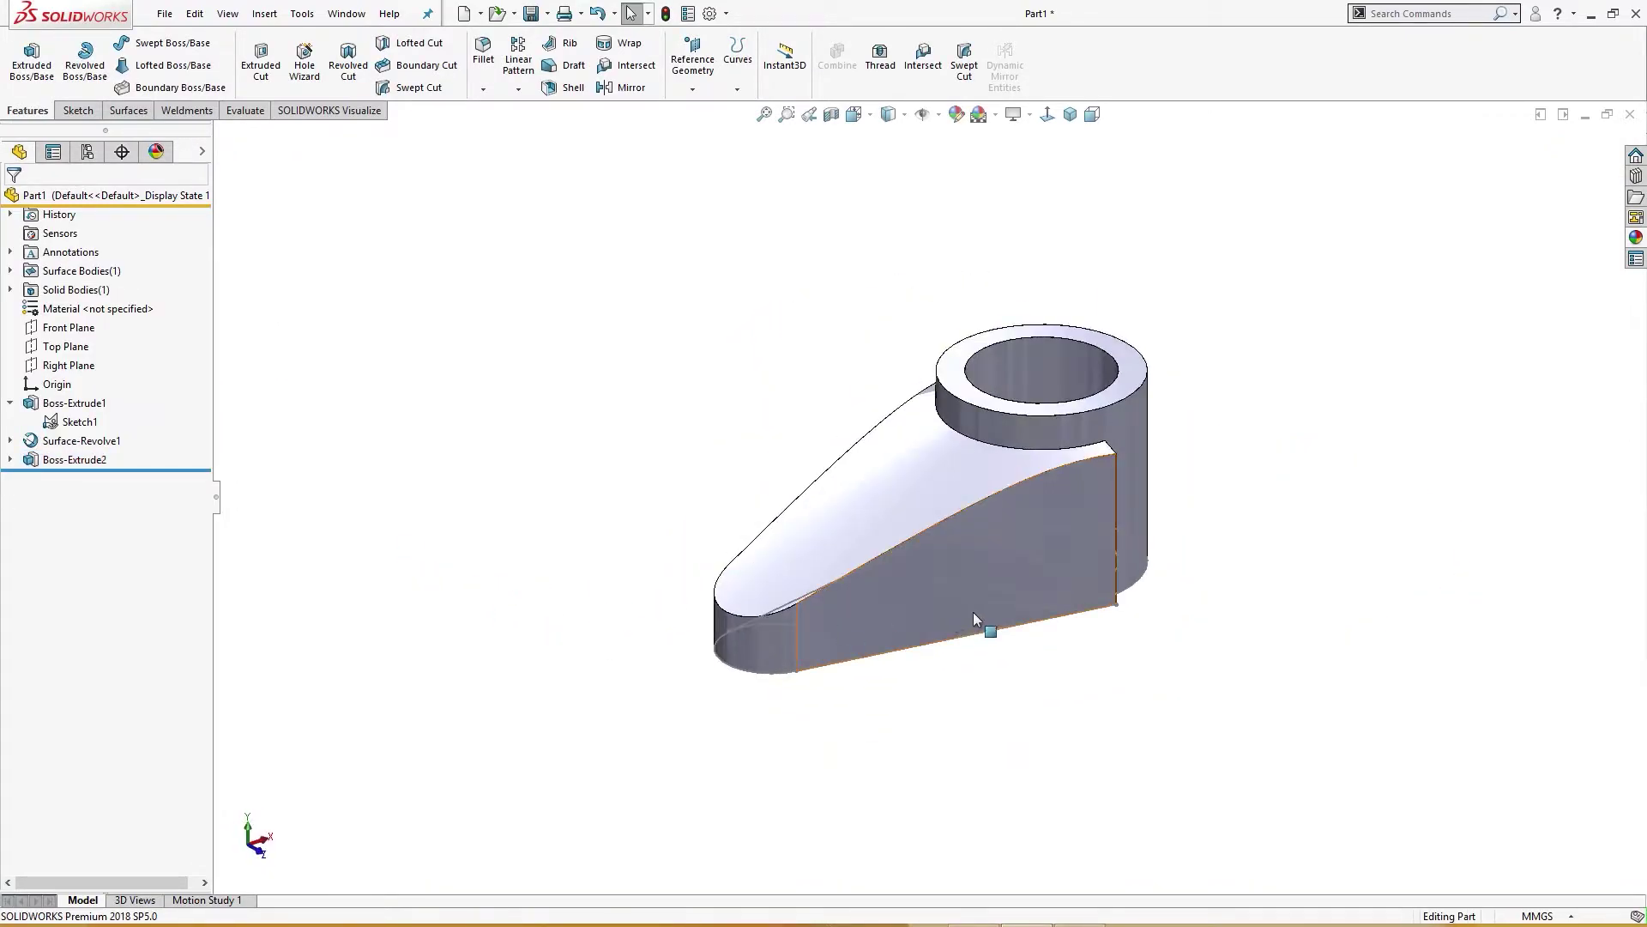
pyautogui.click(941, 591)
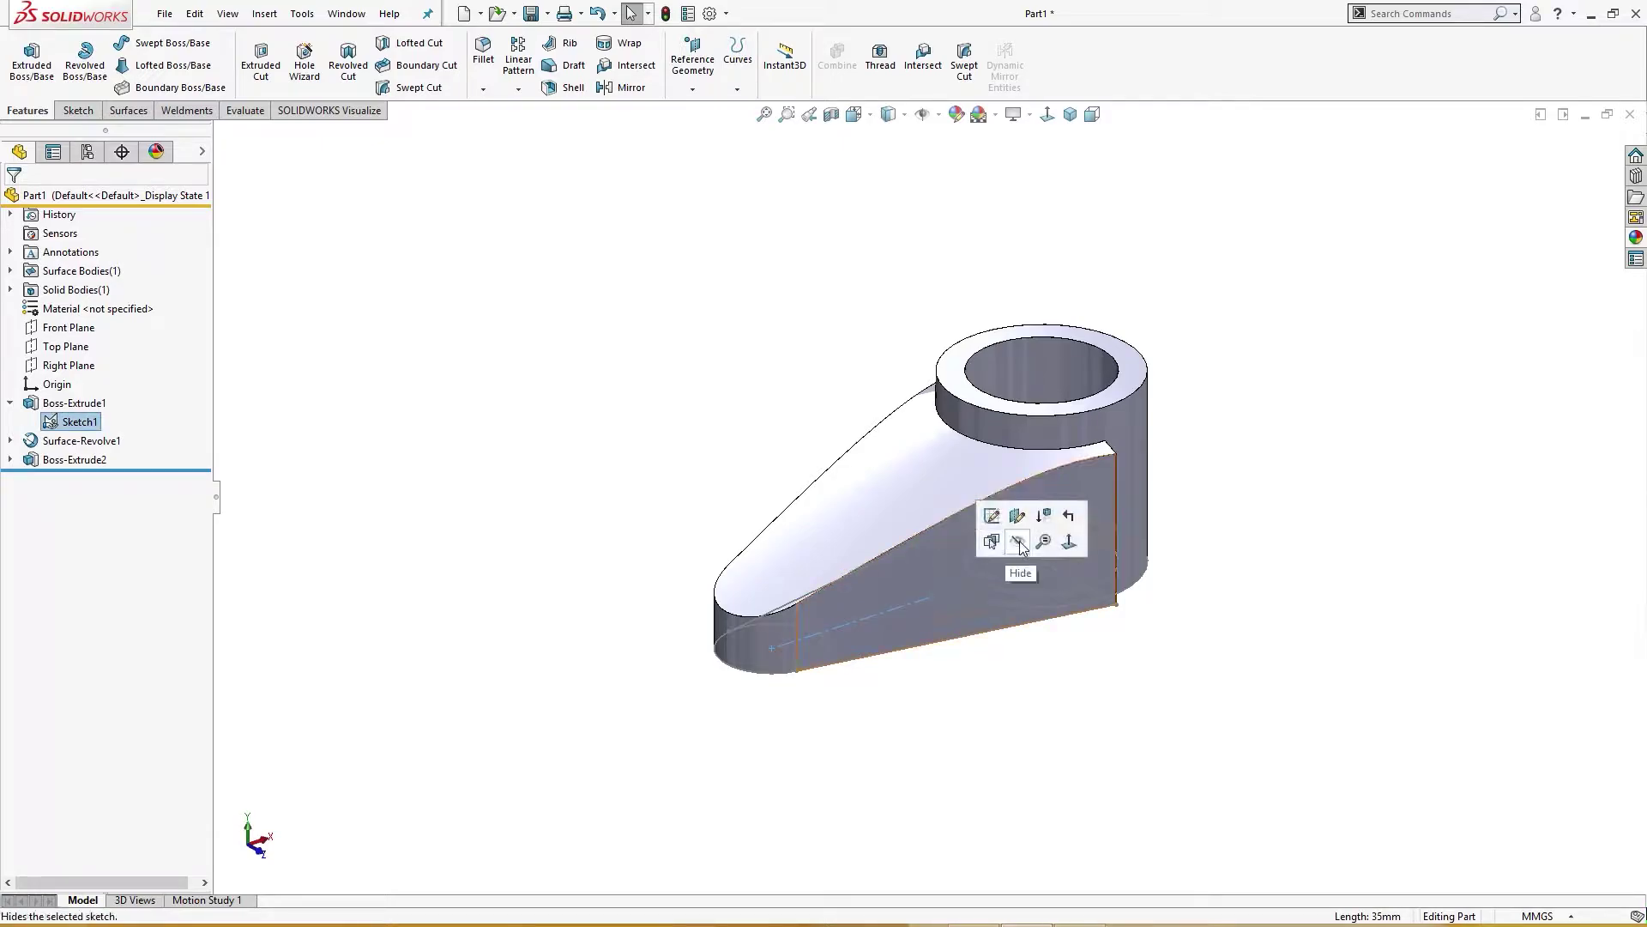
pyautogui.moveTo(975, 561); pyautogui.dragTo(802, 669, button='middle')
pyautogui.hotkey('ctrl', '7')
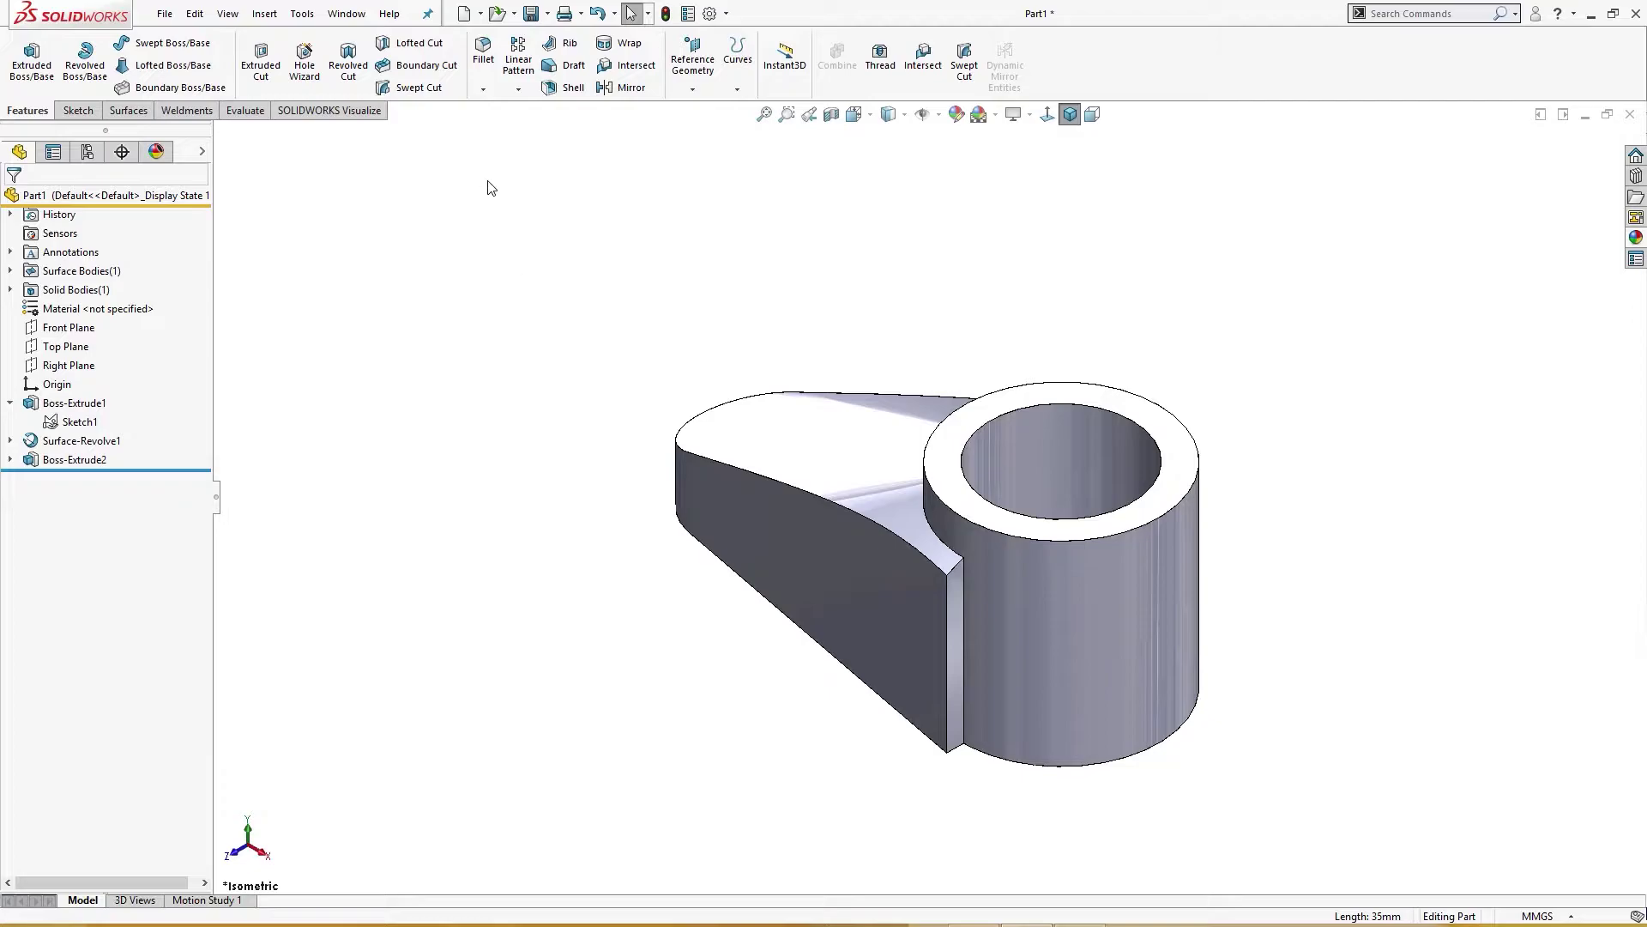
# Start a Hole Wizard tapped hole and choose size M4x0.7.
pyautogui.click(305, 60)
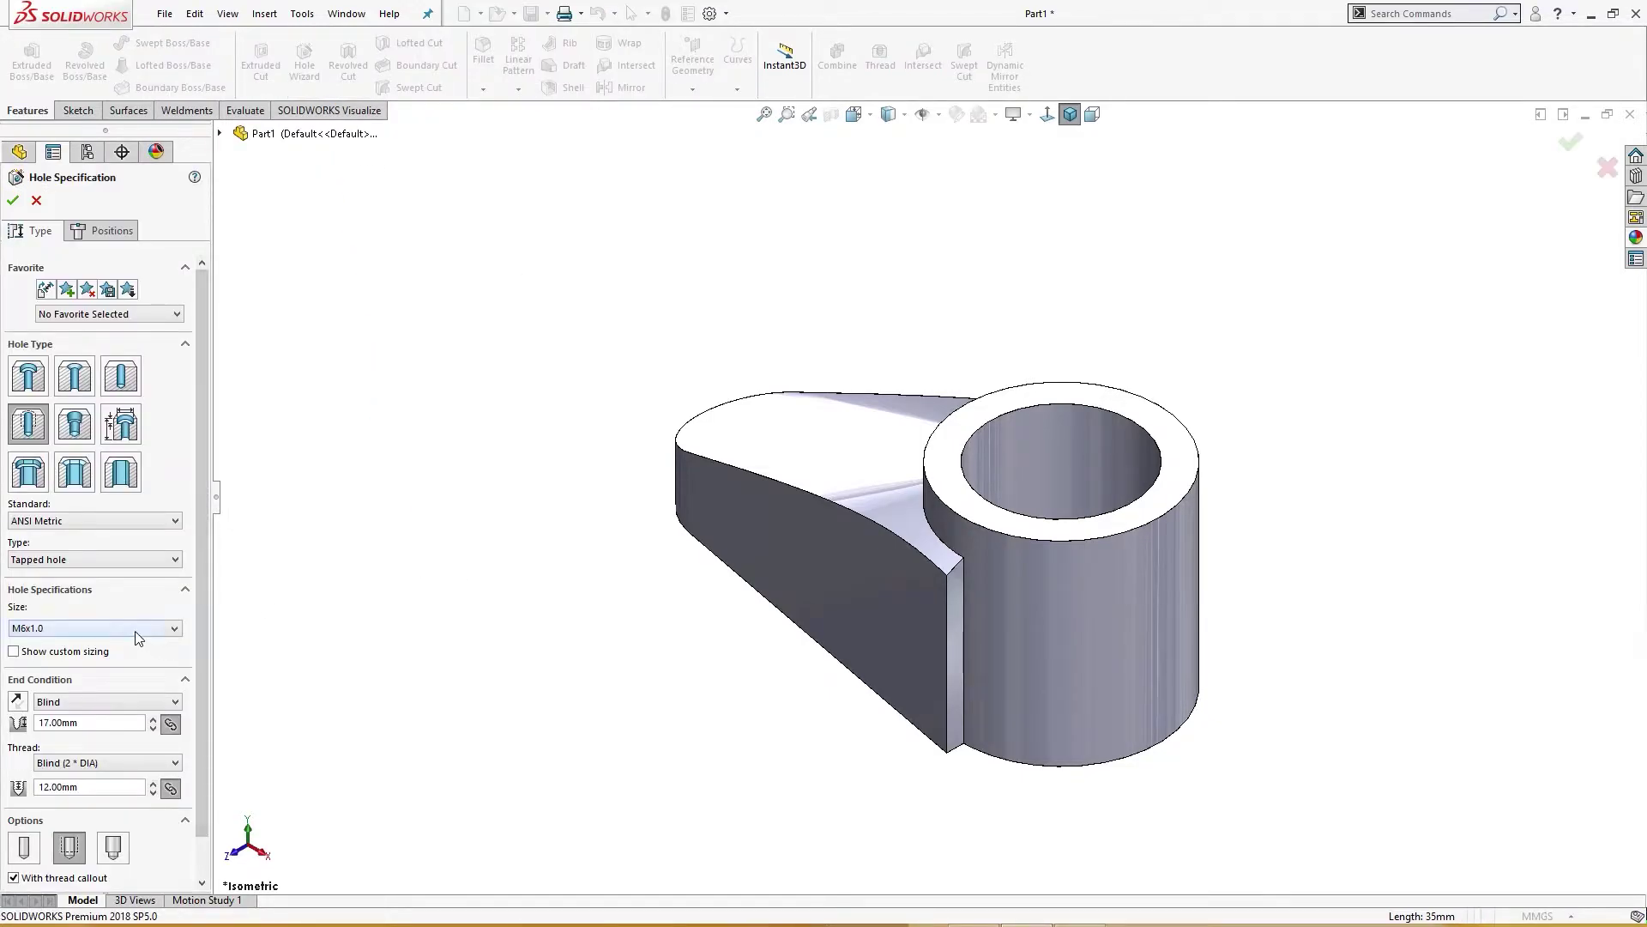
pyautogui.click(138, 635)
pyautogui.click(177, 646)
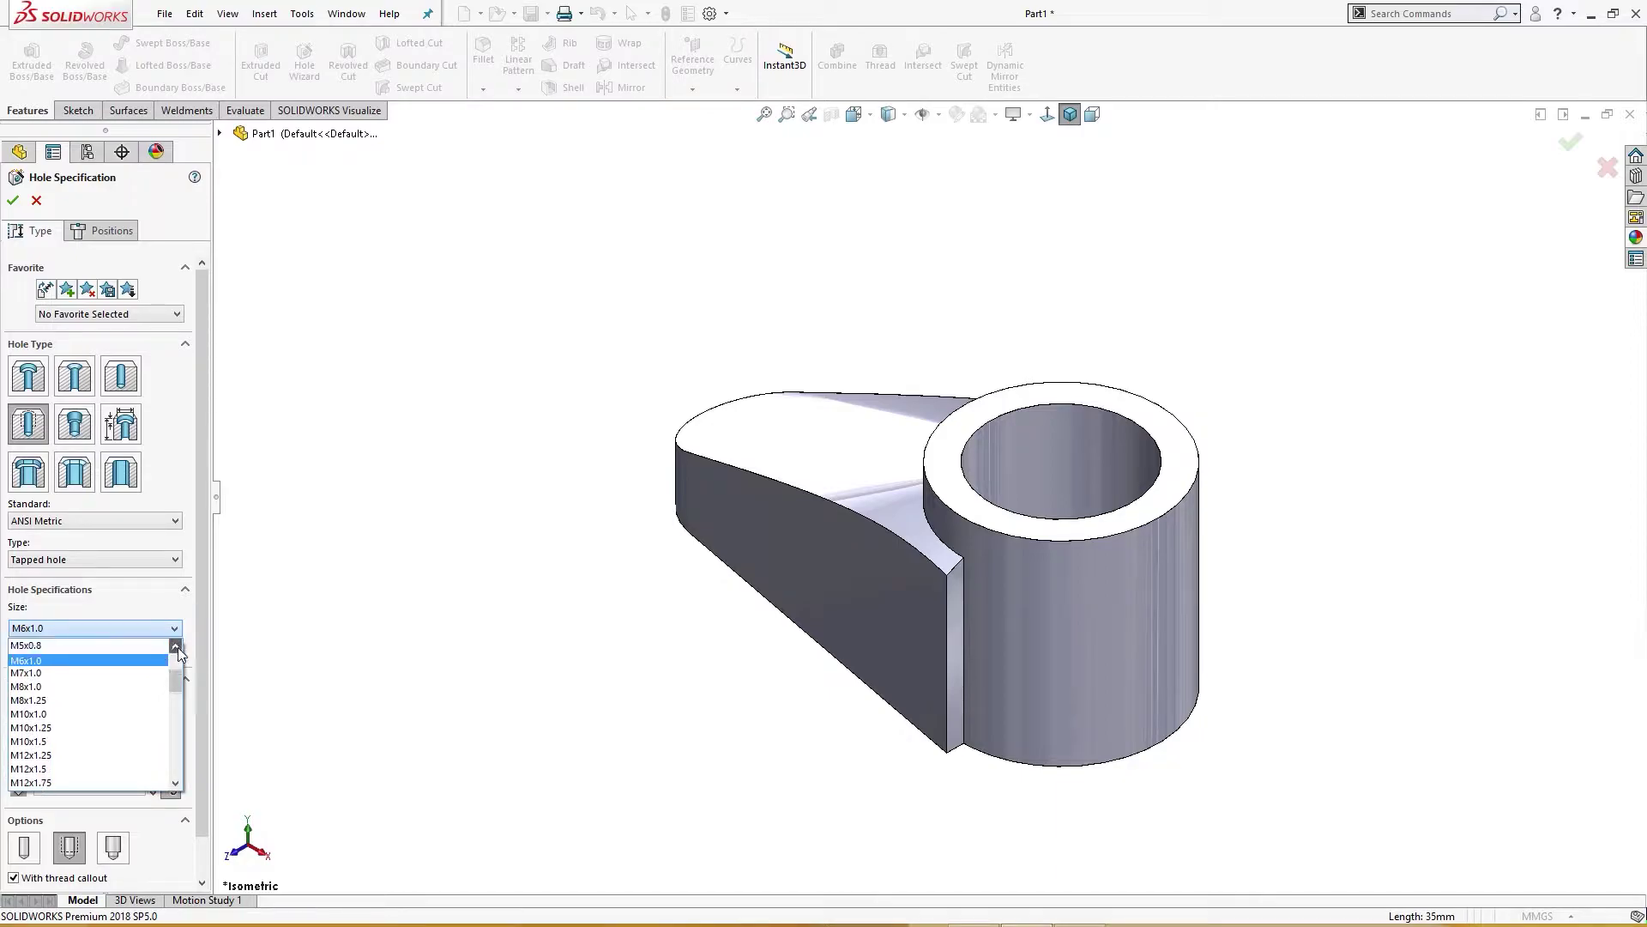
pyautogui.click(178, 647)
pyautogui.click(177, 647)
pyautogui.click(129, 661)
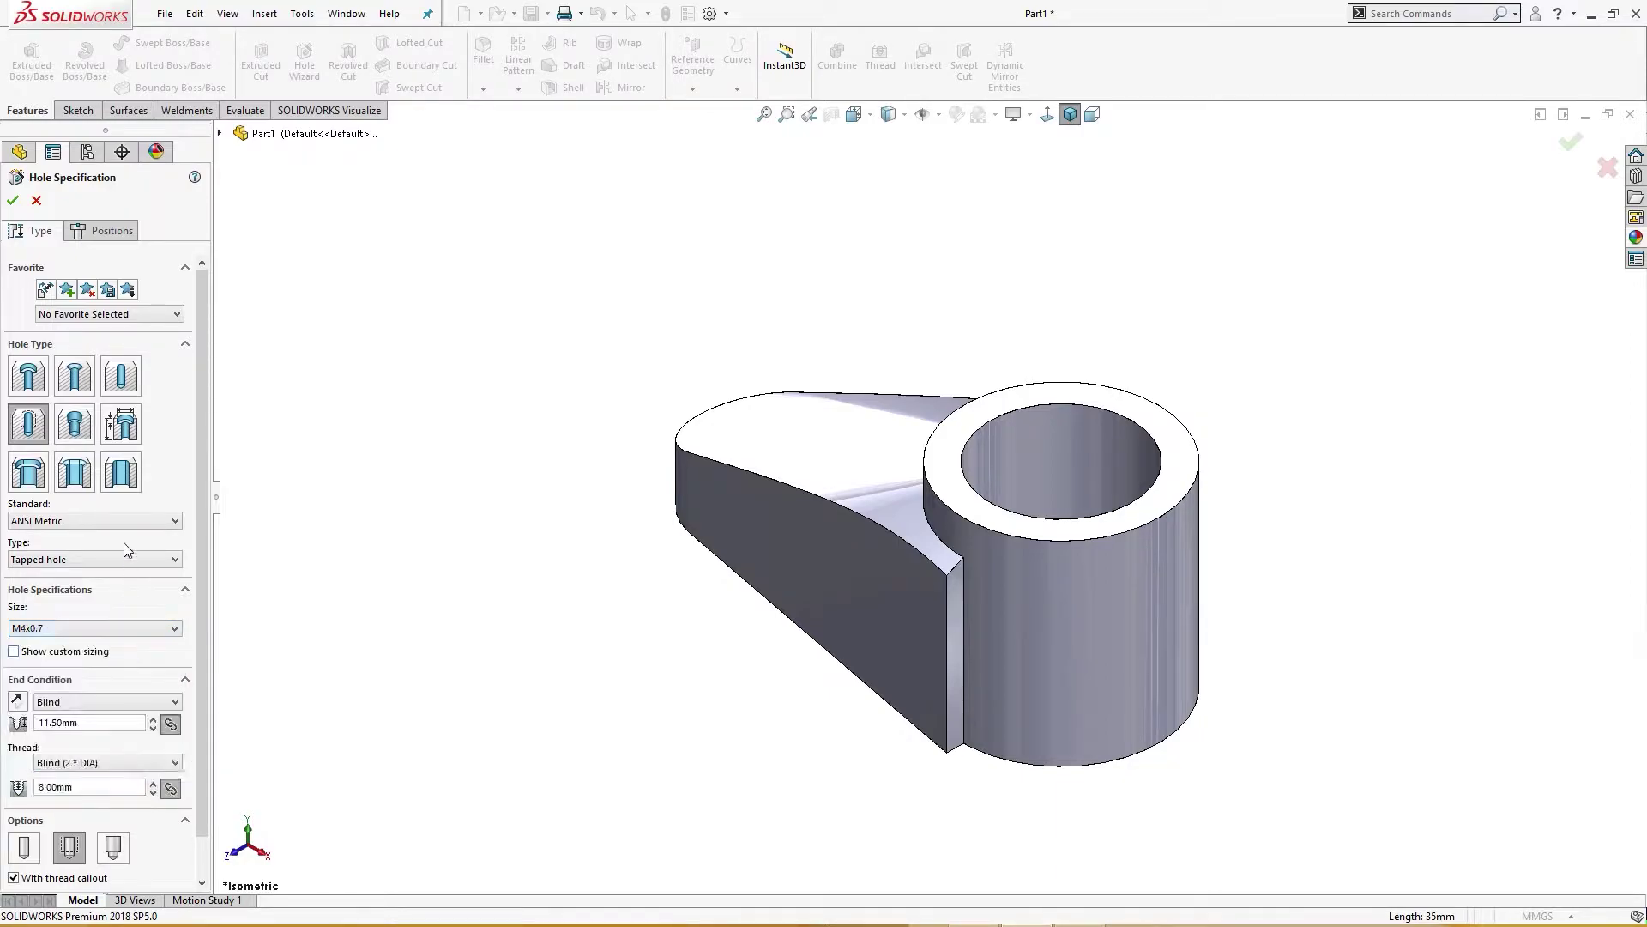
# Set the hole's end condition to Through All and position it on the arm's flat top face.
pyautogui.click(97, 703)
pyautogui.click(90, 729)
pyautogui.click(94, 702)
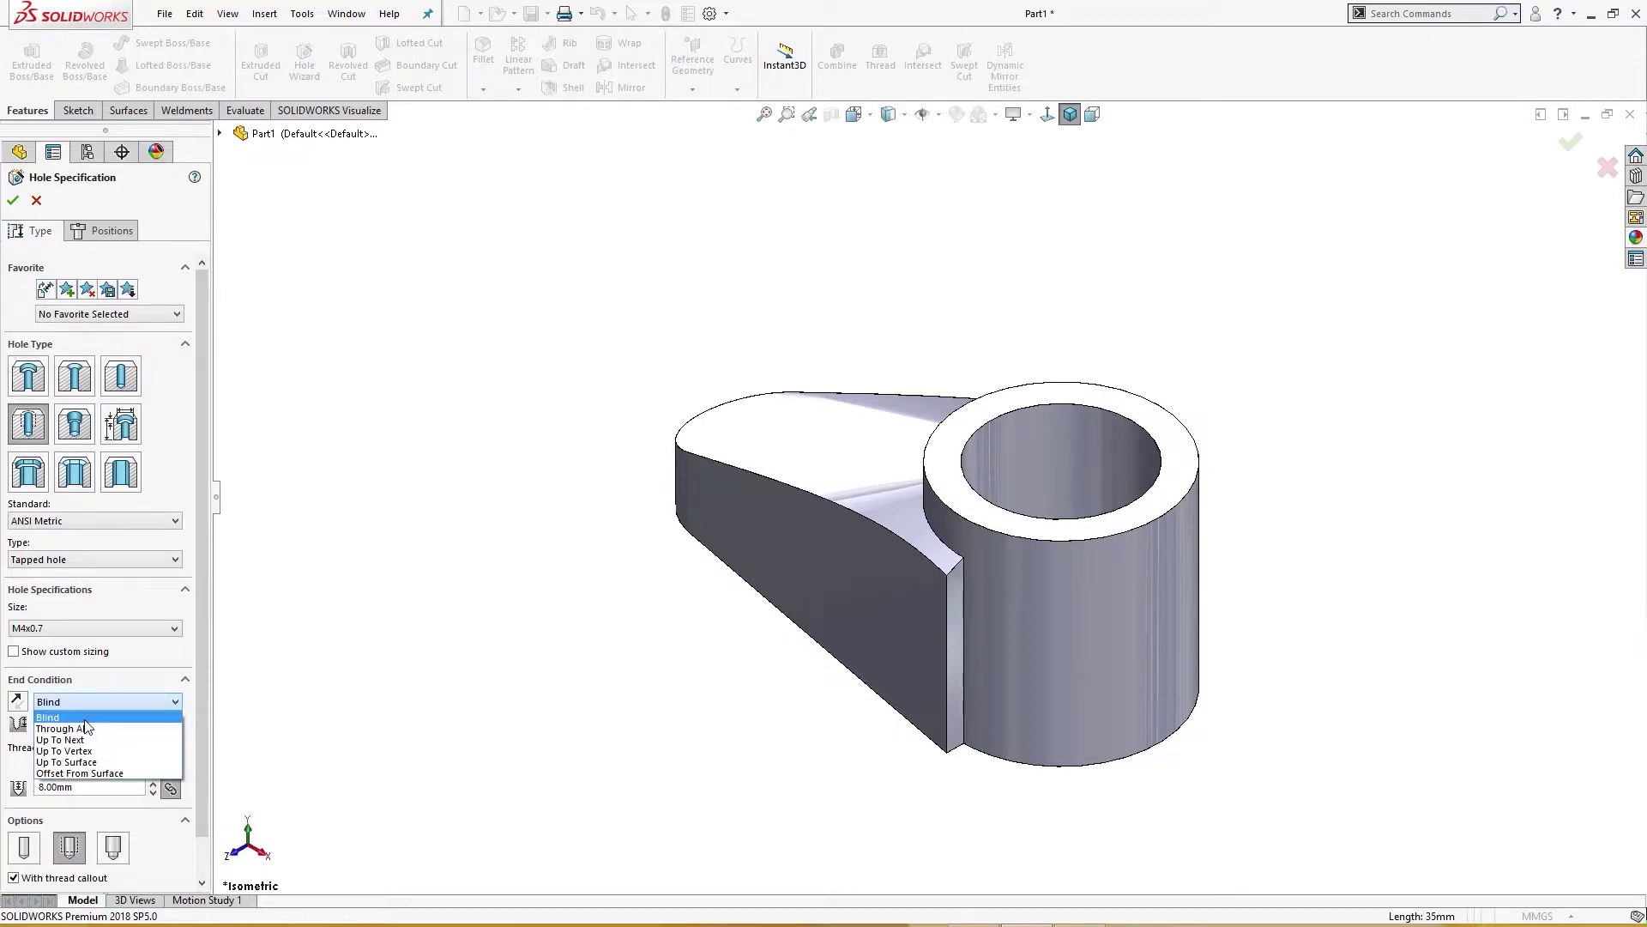
pyautogui.click(85, 728)
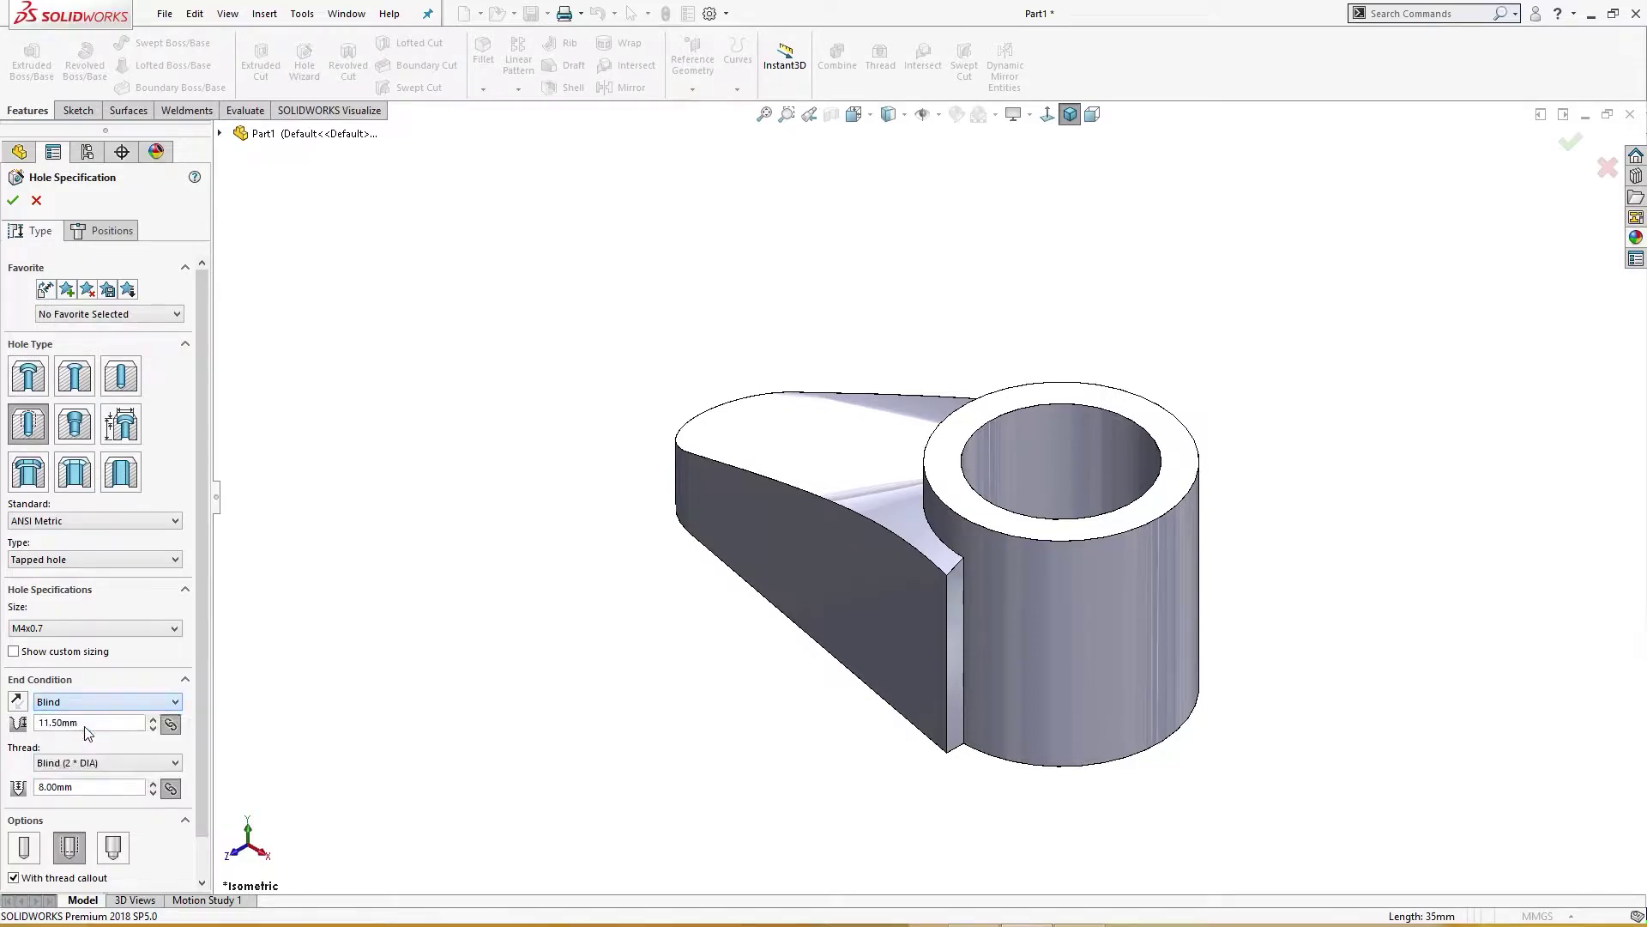
pyautogui.click(103, 230)
pyautogui.click(856, 397)
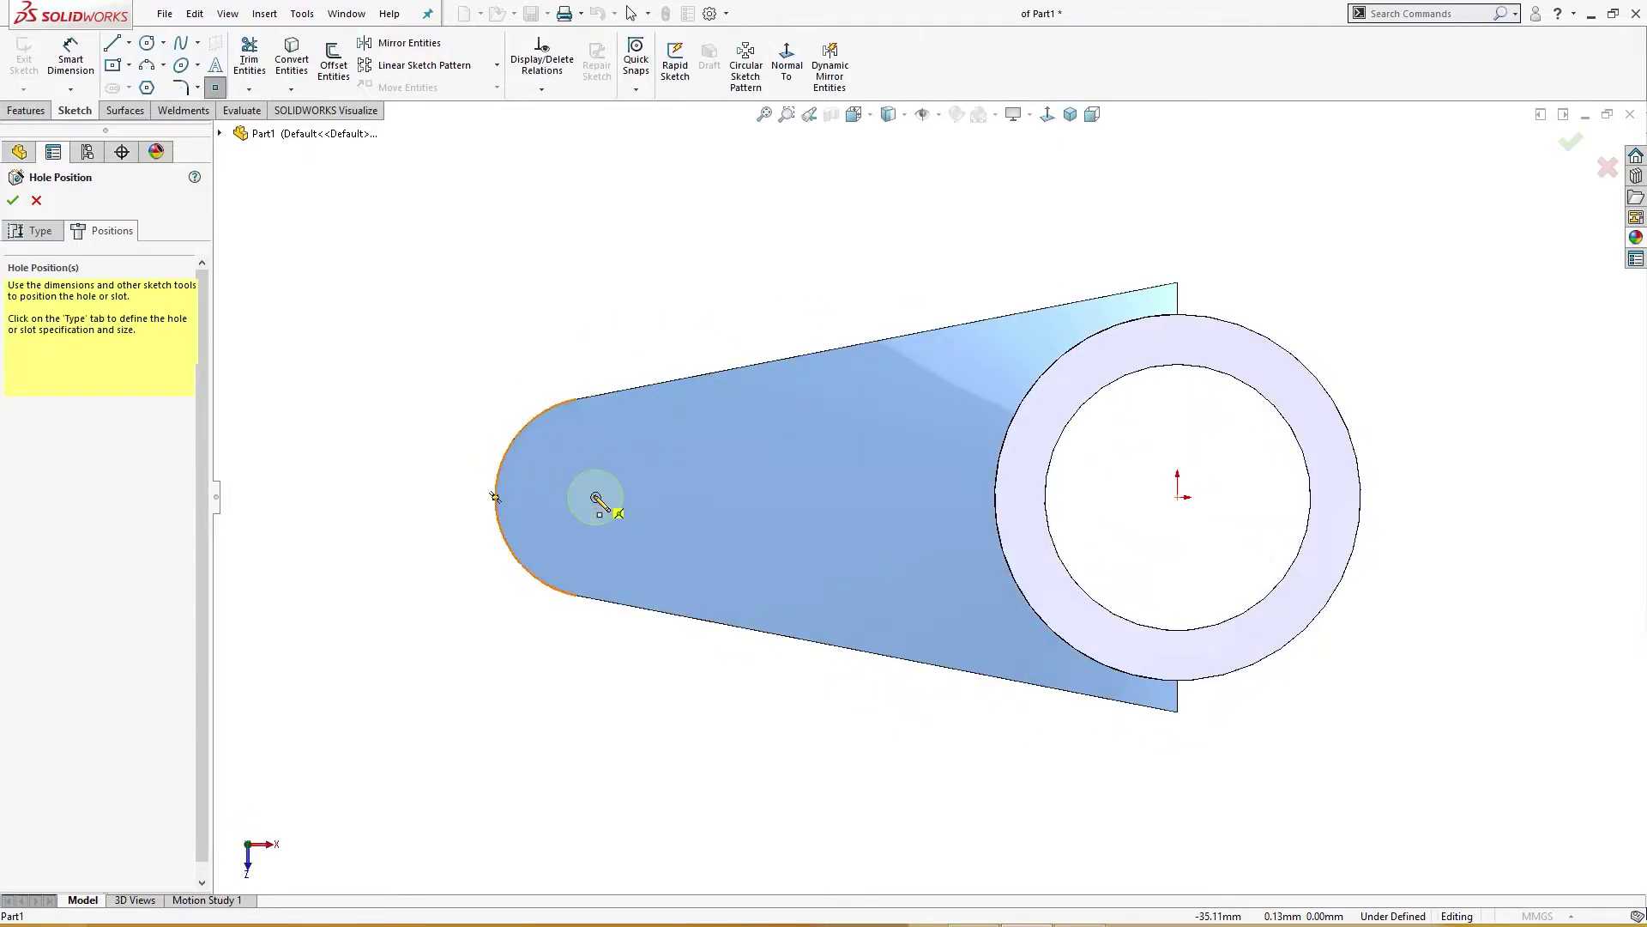
# Place the hole point at the rounded end's arc centre and switch the type to Counterbore.
pyautogui.click(596, 498)
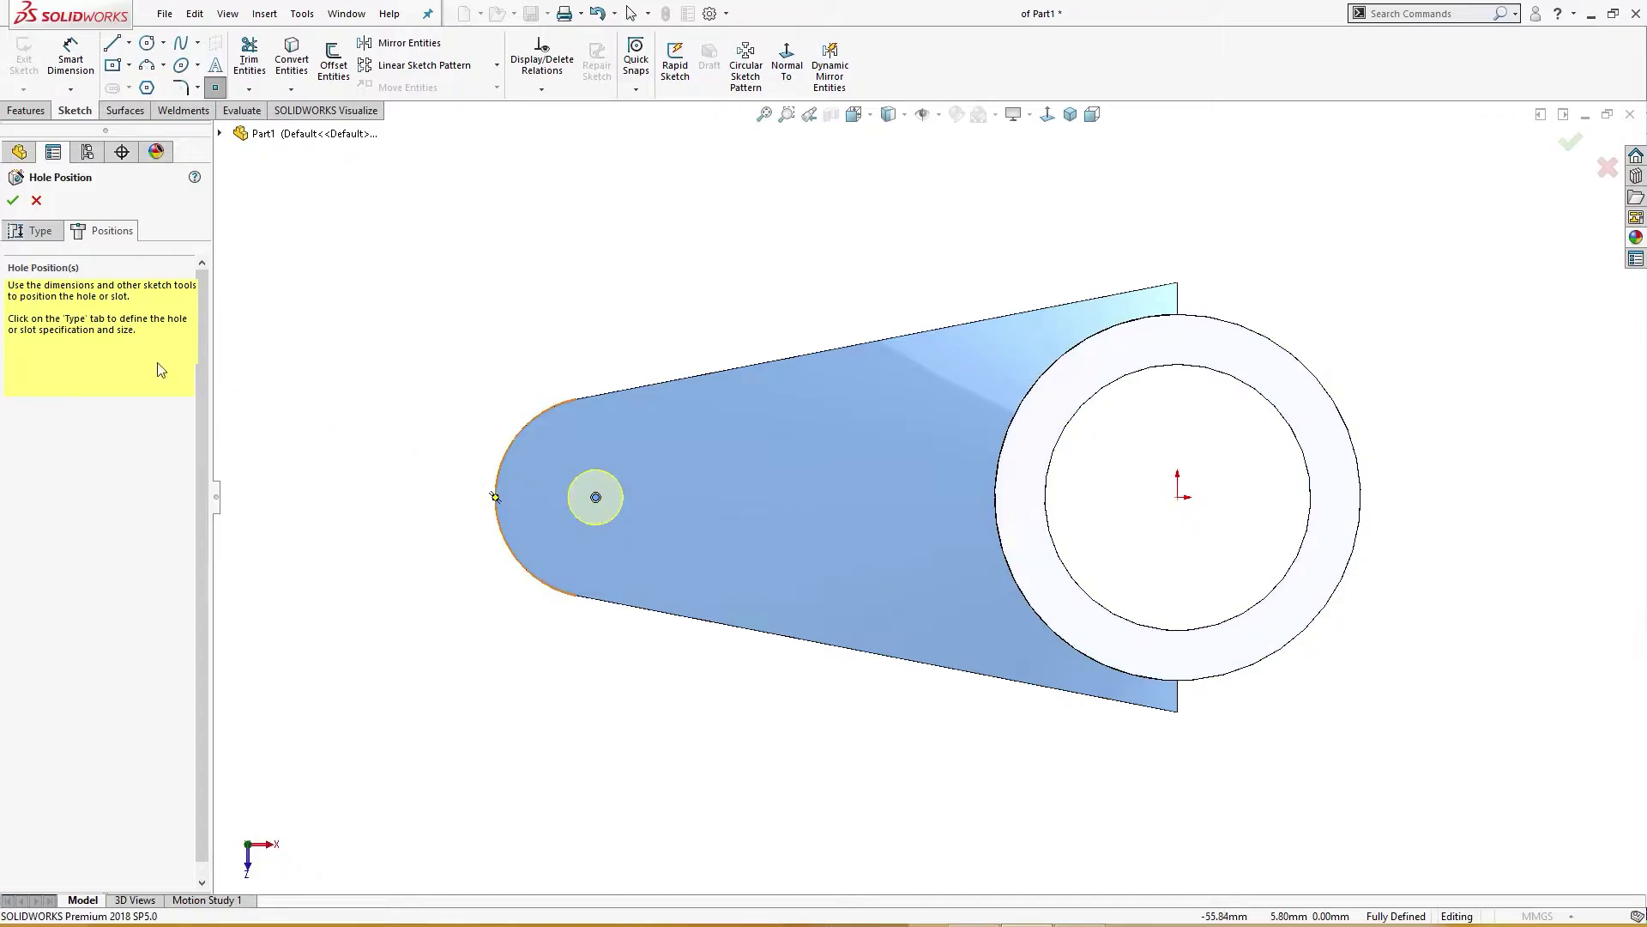
pyautogui.click(49, 236)
pyautogui.click(20, 369)
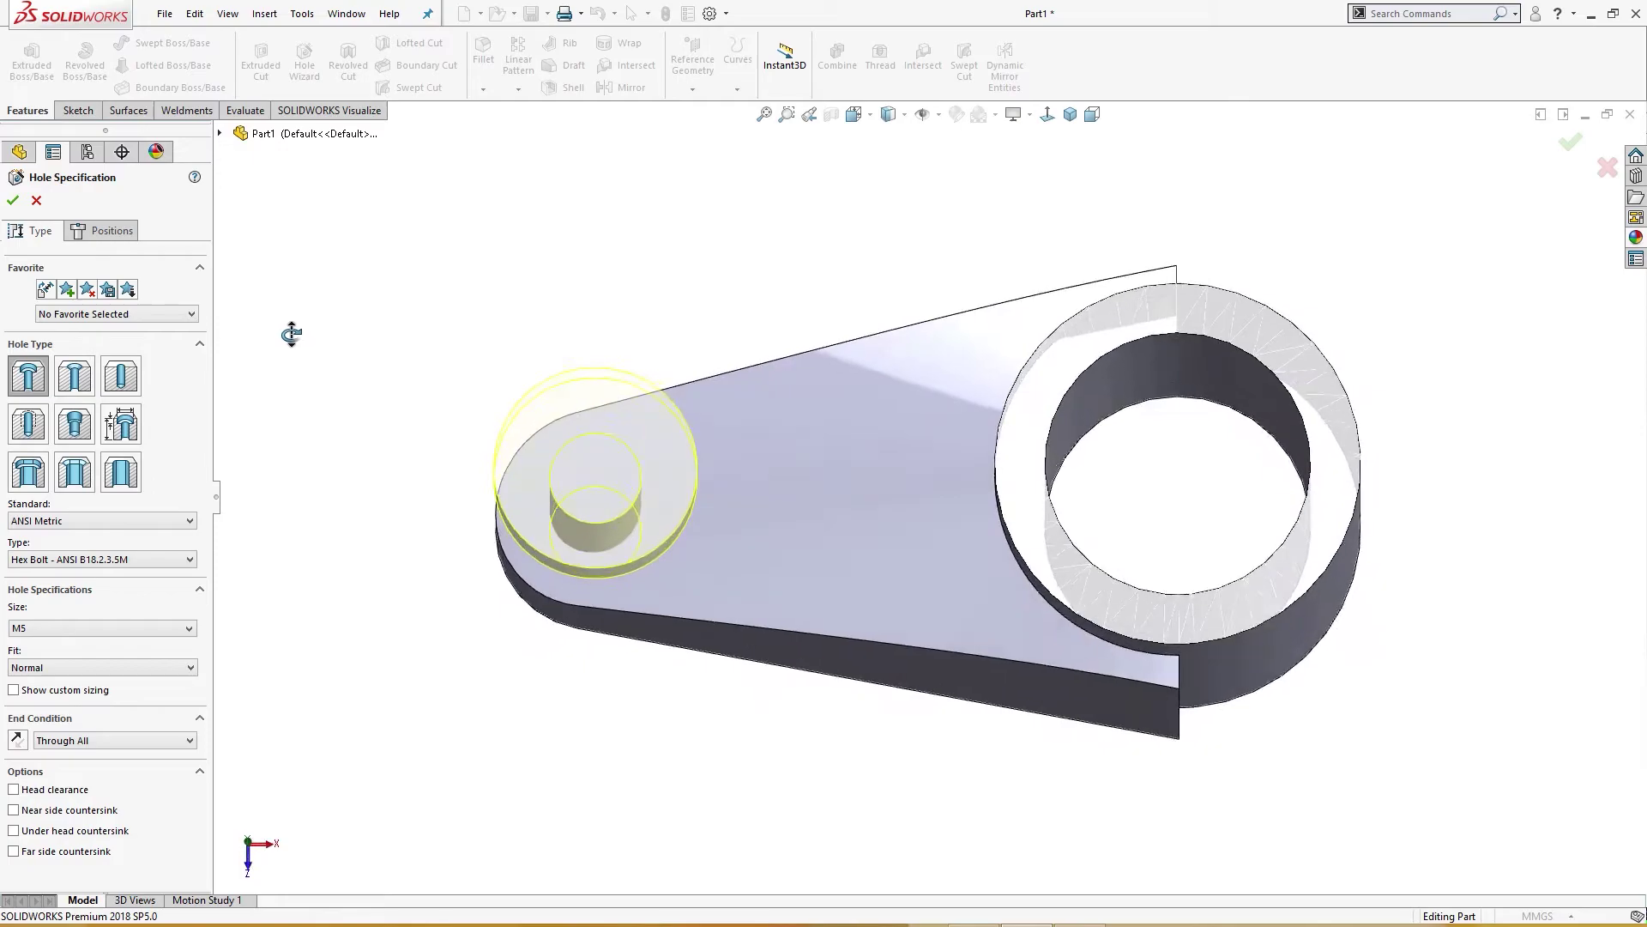
# Set the counterbore for a Socket Head Cap Screw ANSI B18.3.1M, size M4, and create CBORE for M4 SHCS1.
pyautogui.click(117, 631)
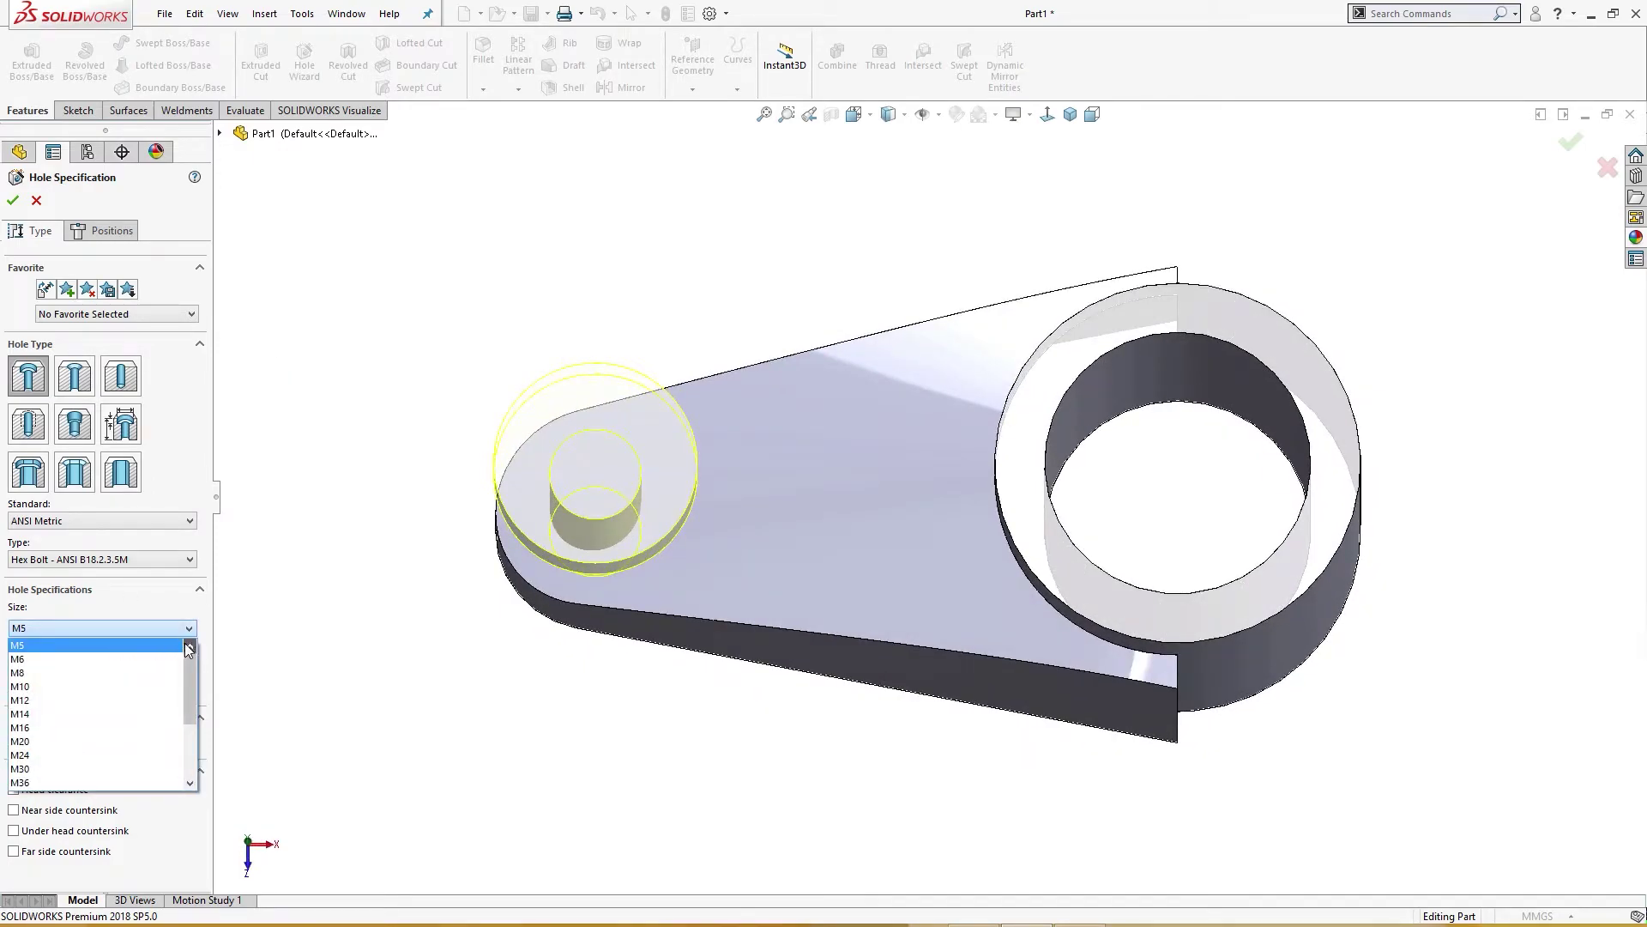
pyautogui.click(127, 557)
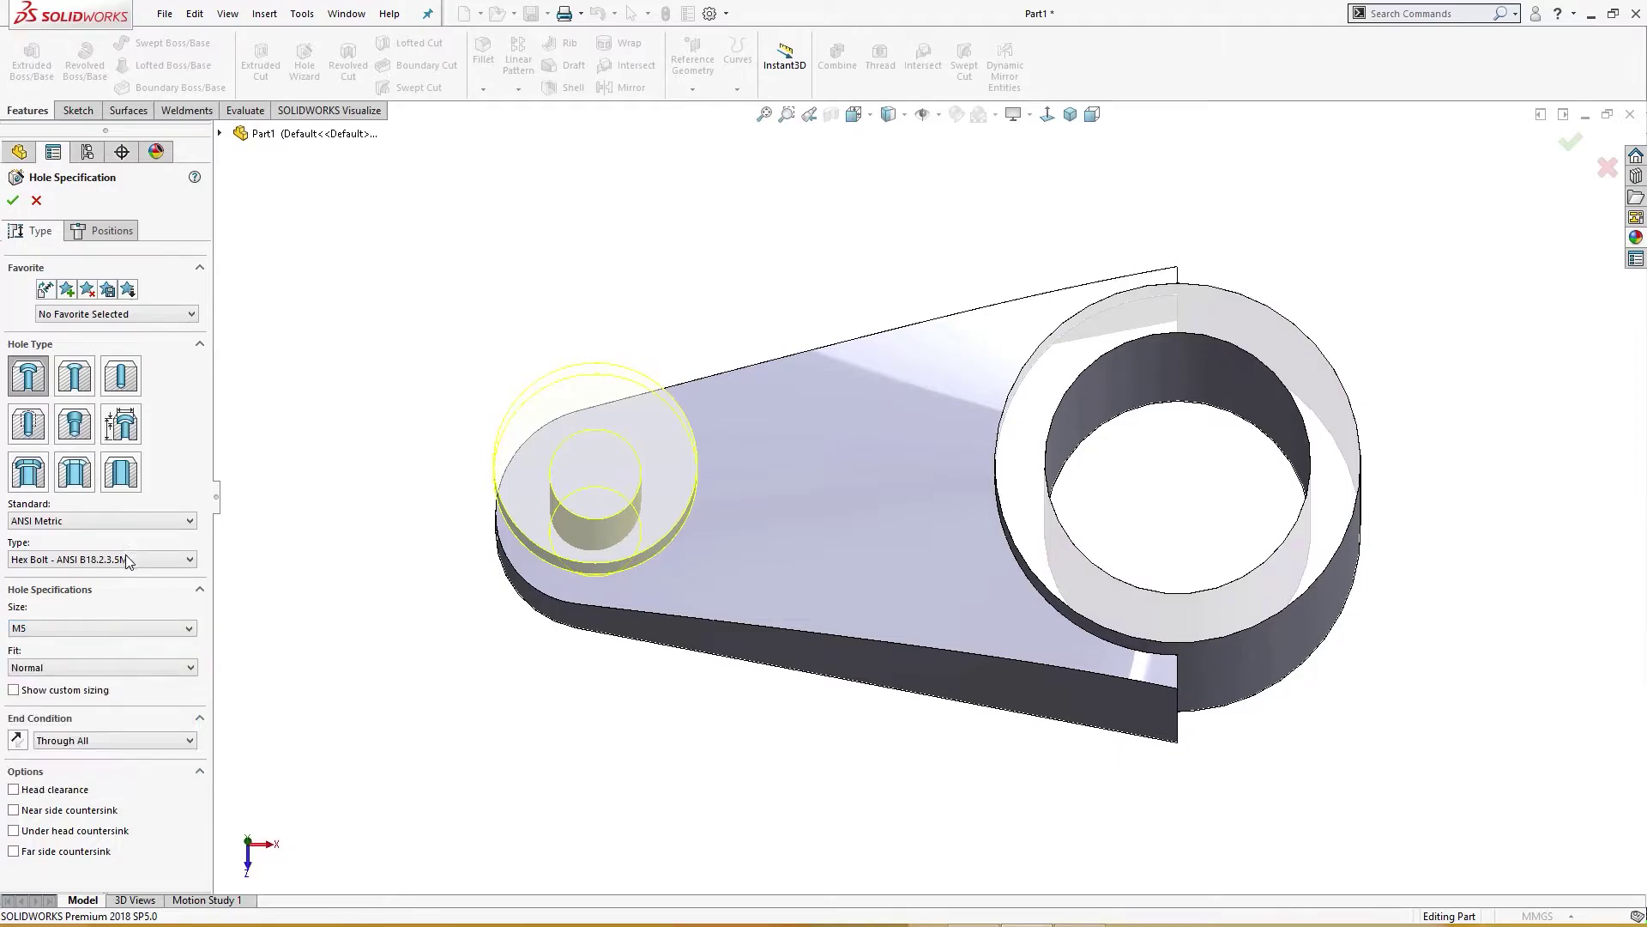
pyautogui.click(126, 557)
pyautogui.click(133, 641)
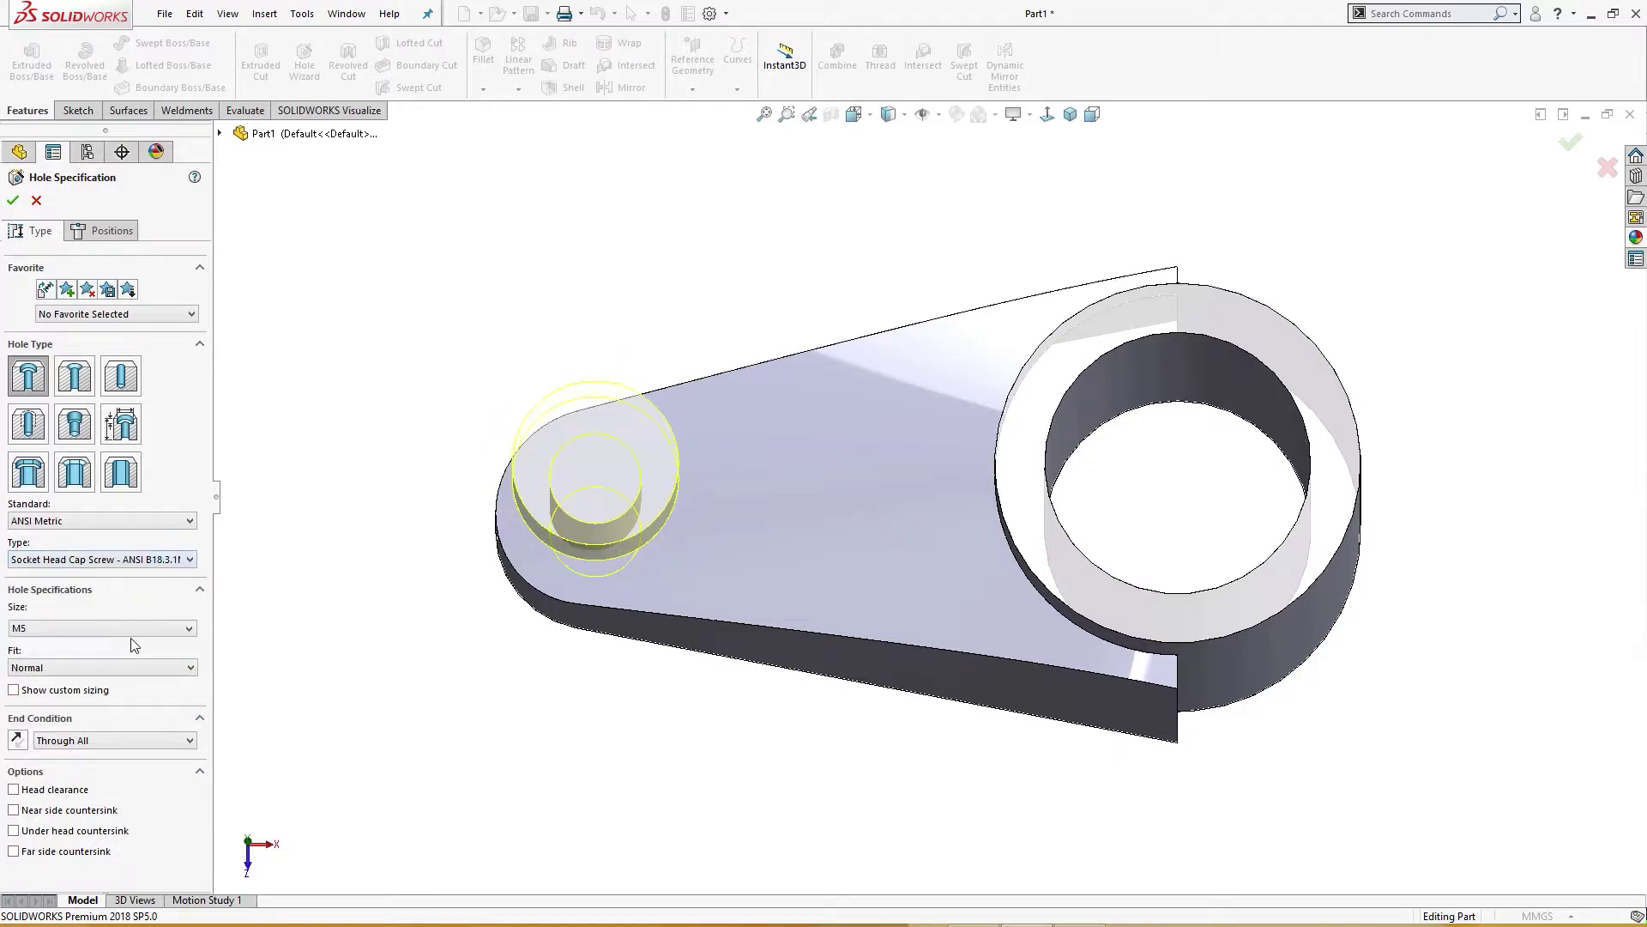
pyautogui.click(133, 633)
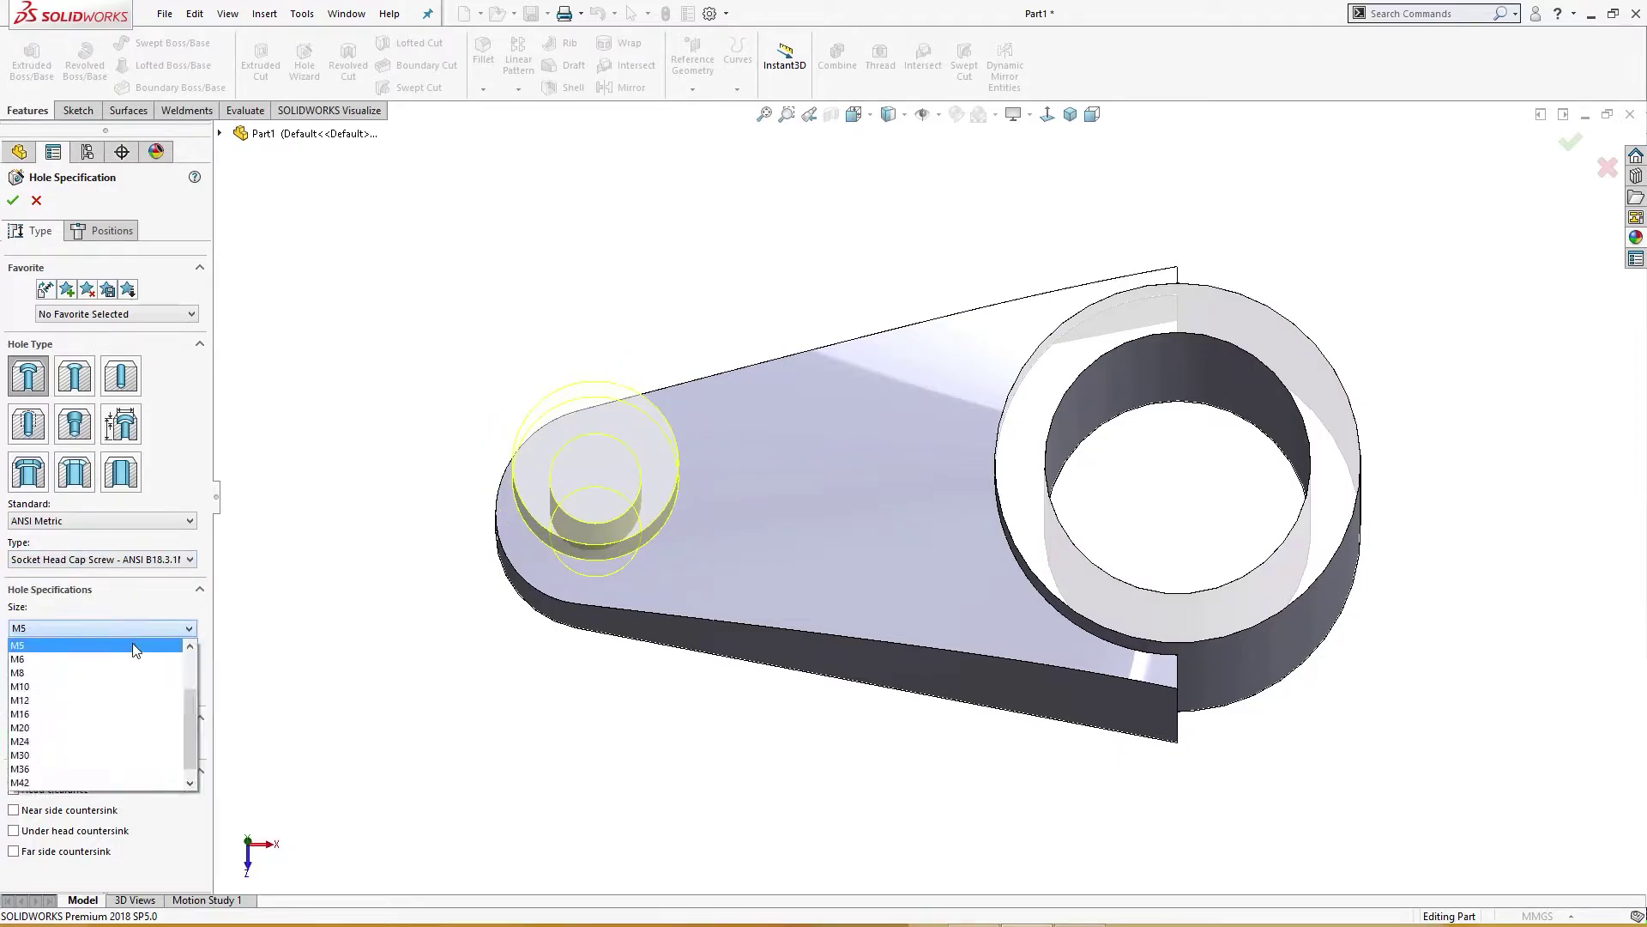
pyautogui.click(191, 646)
pyautogui.click(52, 644)
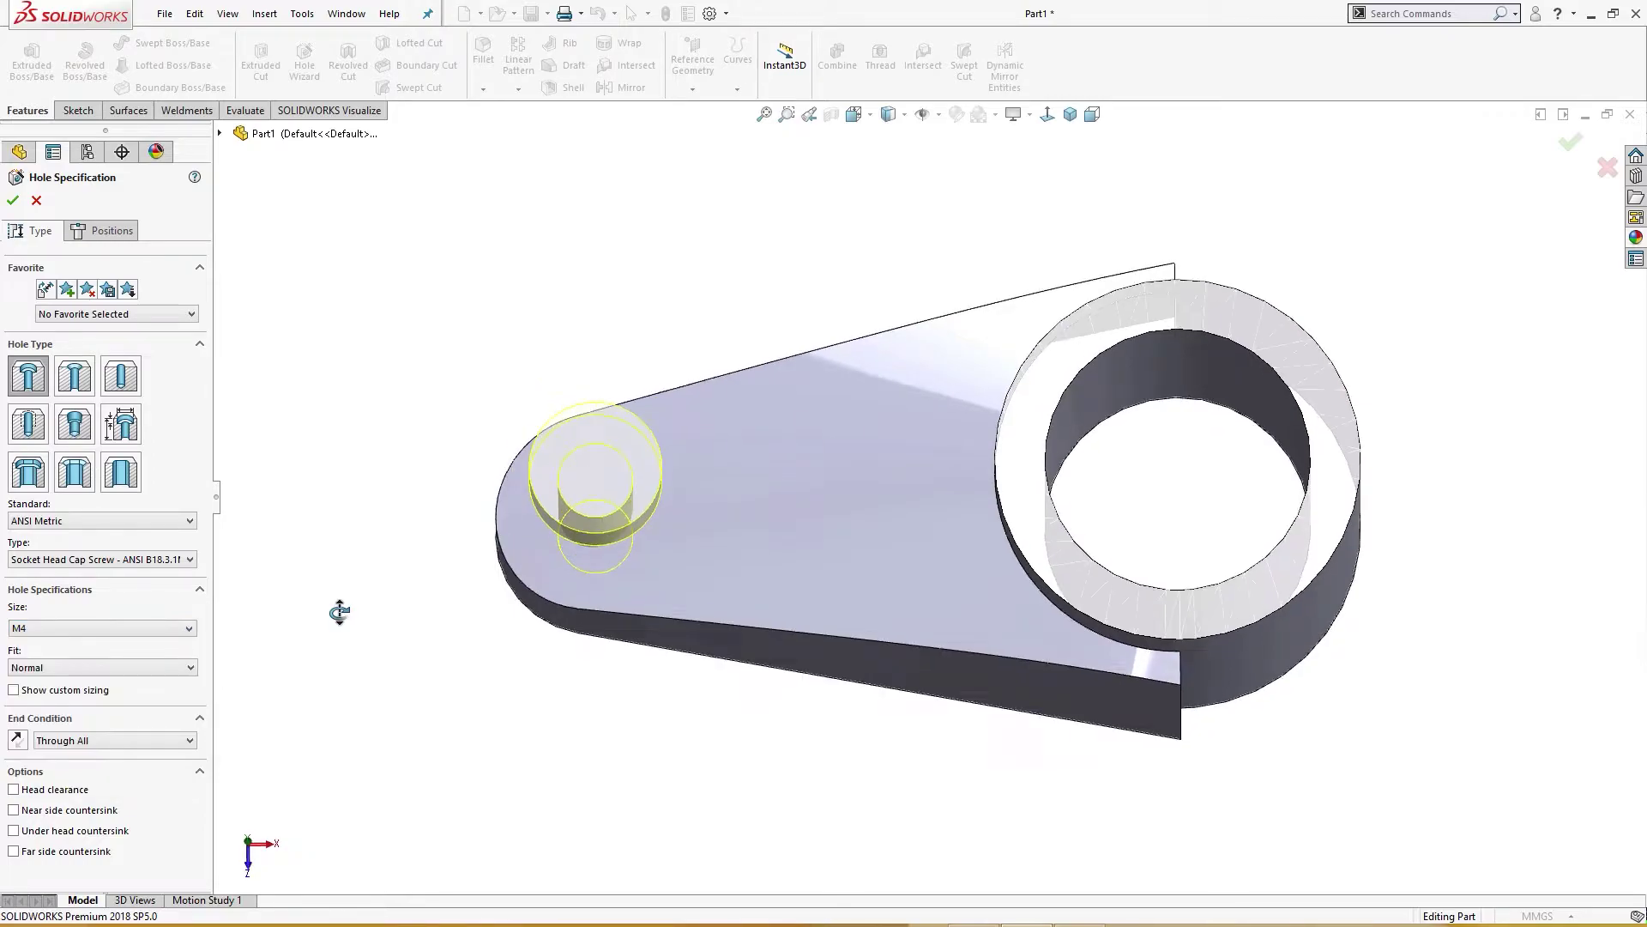
pyautogui.moveTo(340, 612); pyautogui.dragTo(317, 377, button='middle')
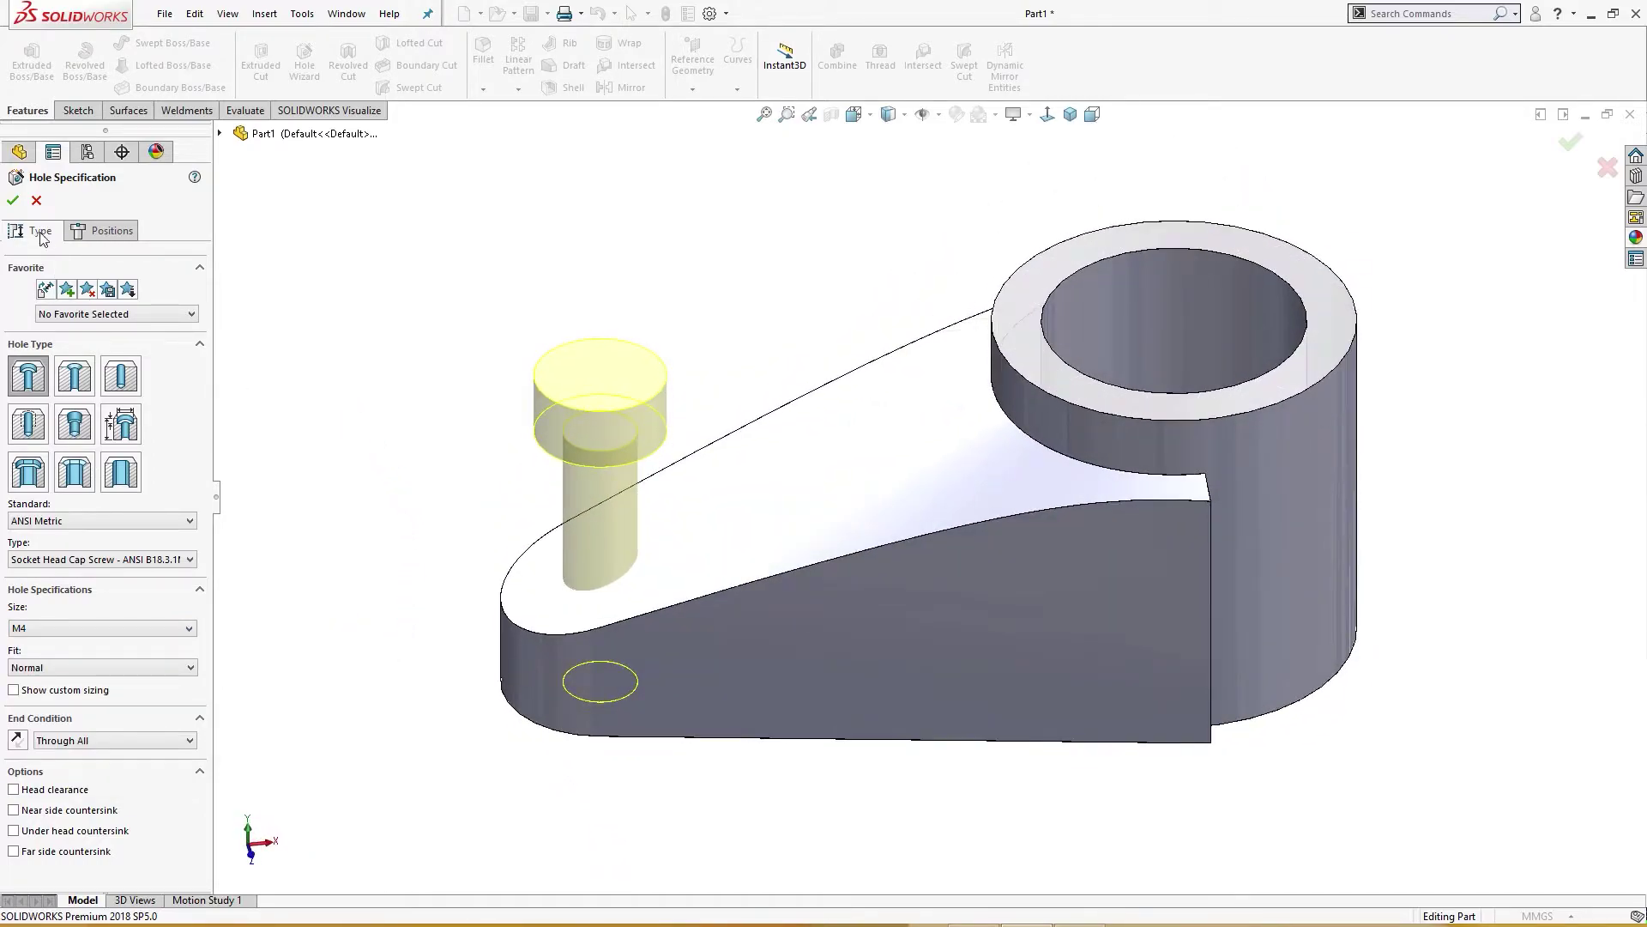
pyautogui.click(13, 200)
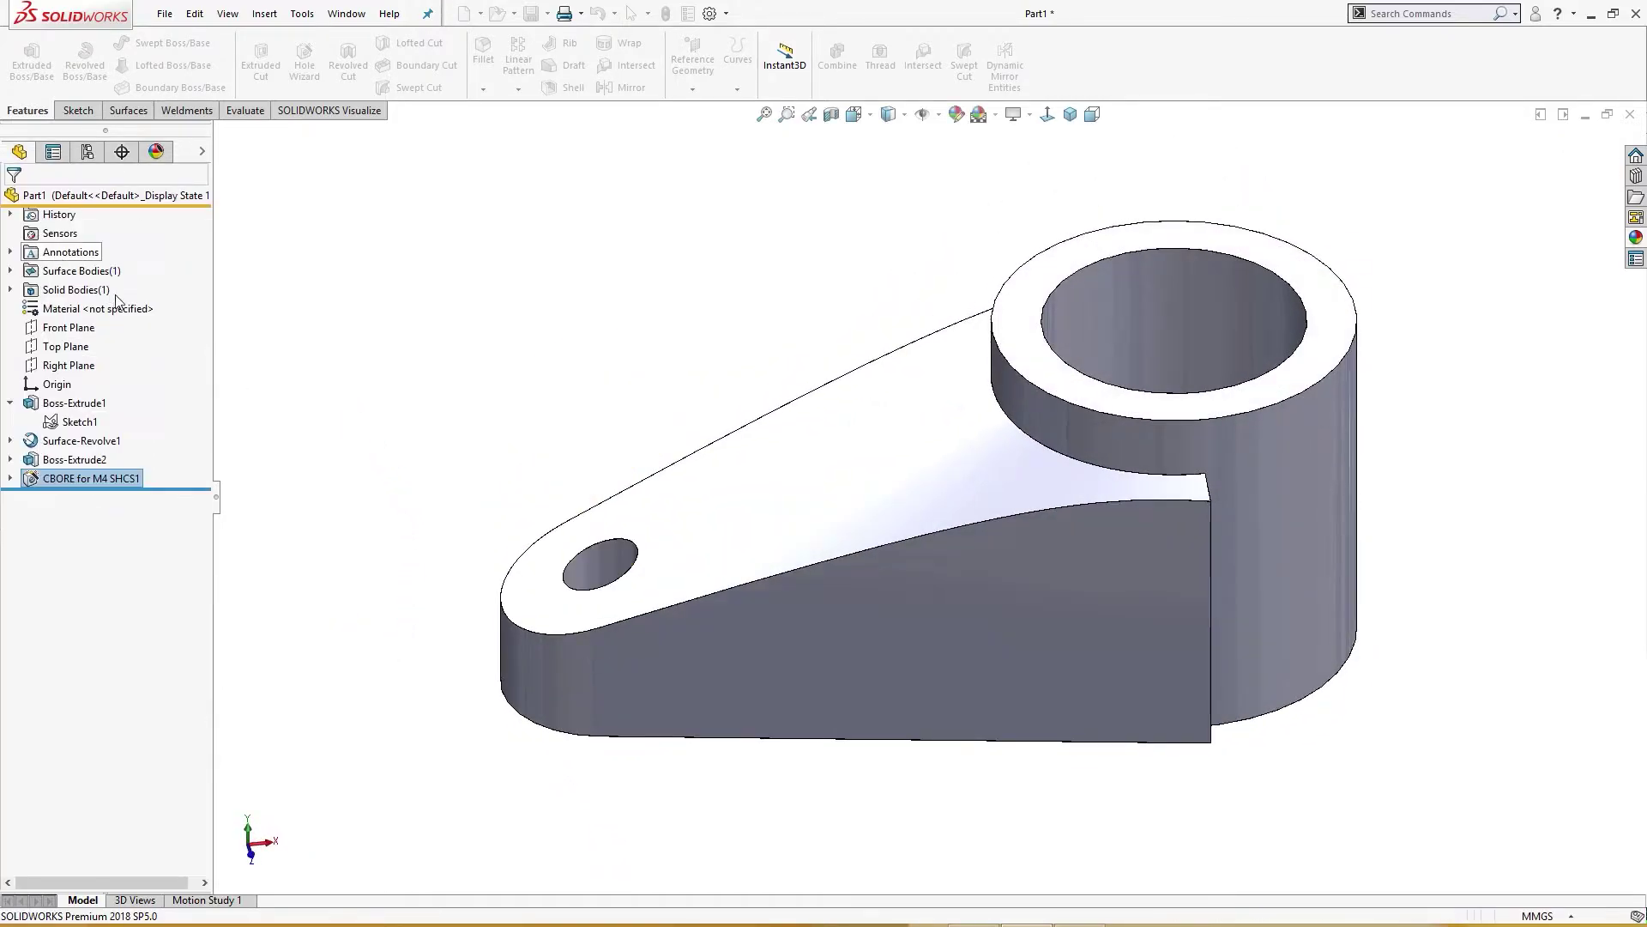
# Expand CBORE for M4 SHCS1 and edit its profile sketch, Sketch5.
pyautogui.click(12, 479)
pyautogui.press('f')
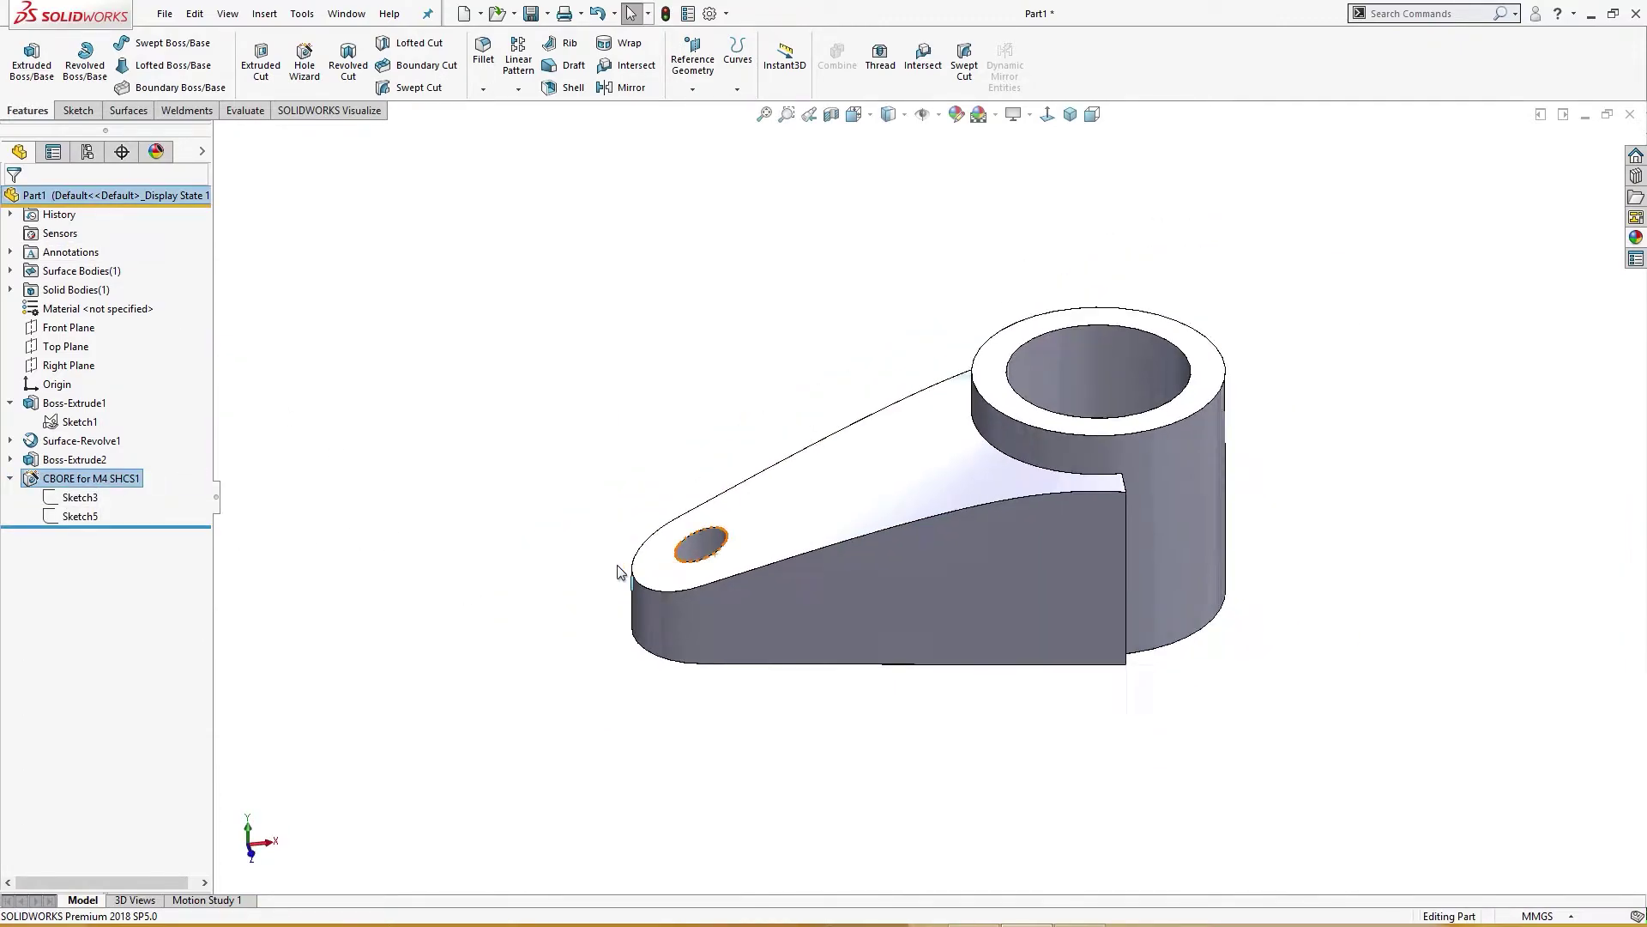
pyautogui.moveTo(619, 573); pyautogui.dragTo(673, 644, button='middle')
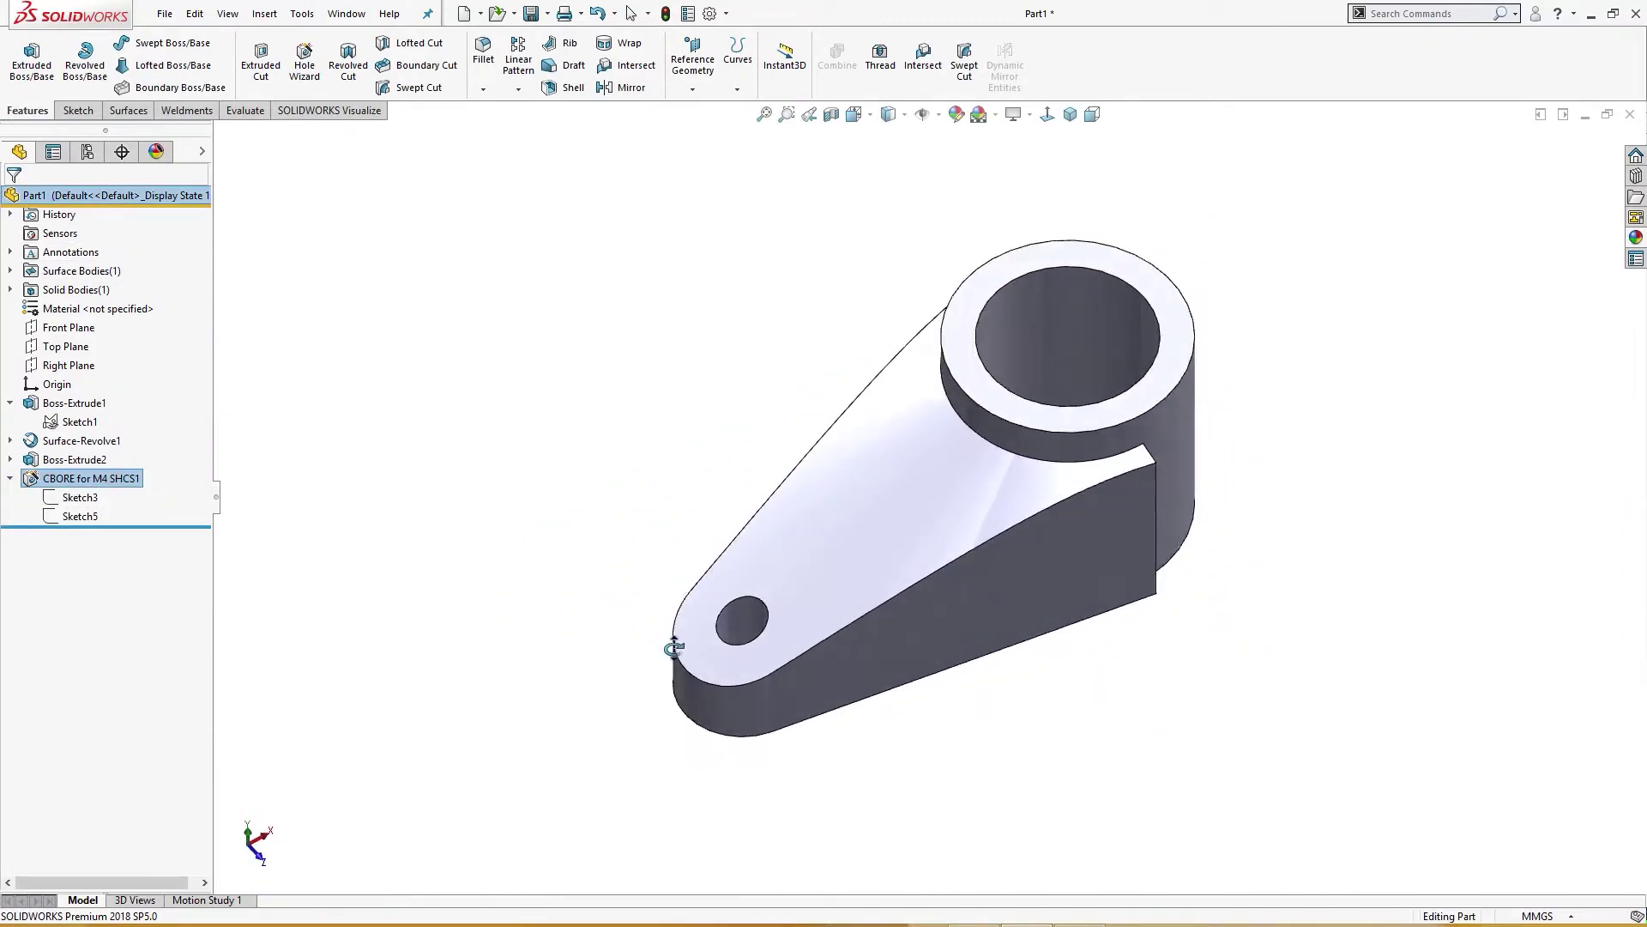
pyautogui.click(80, 517)
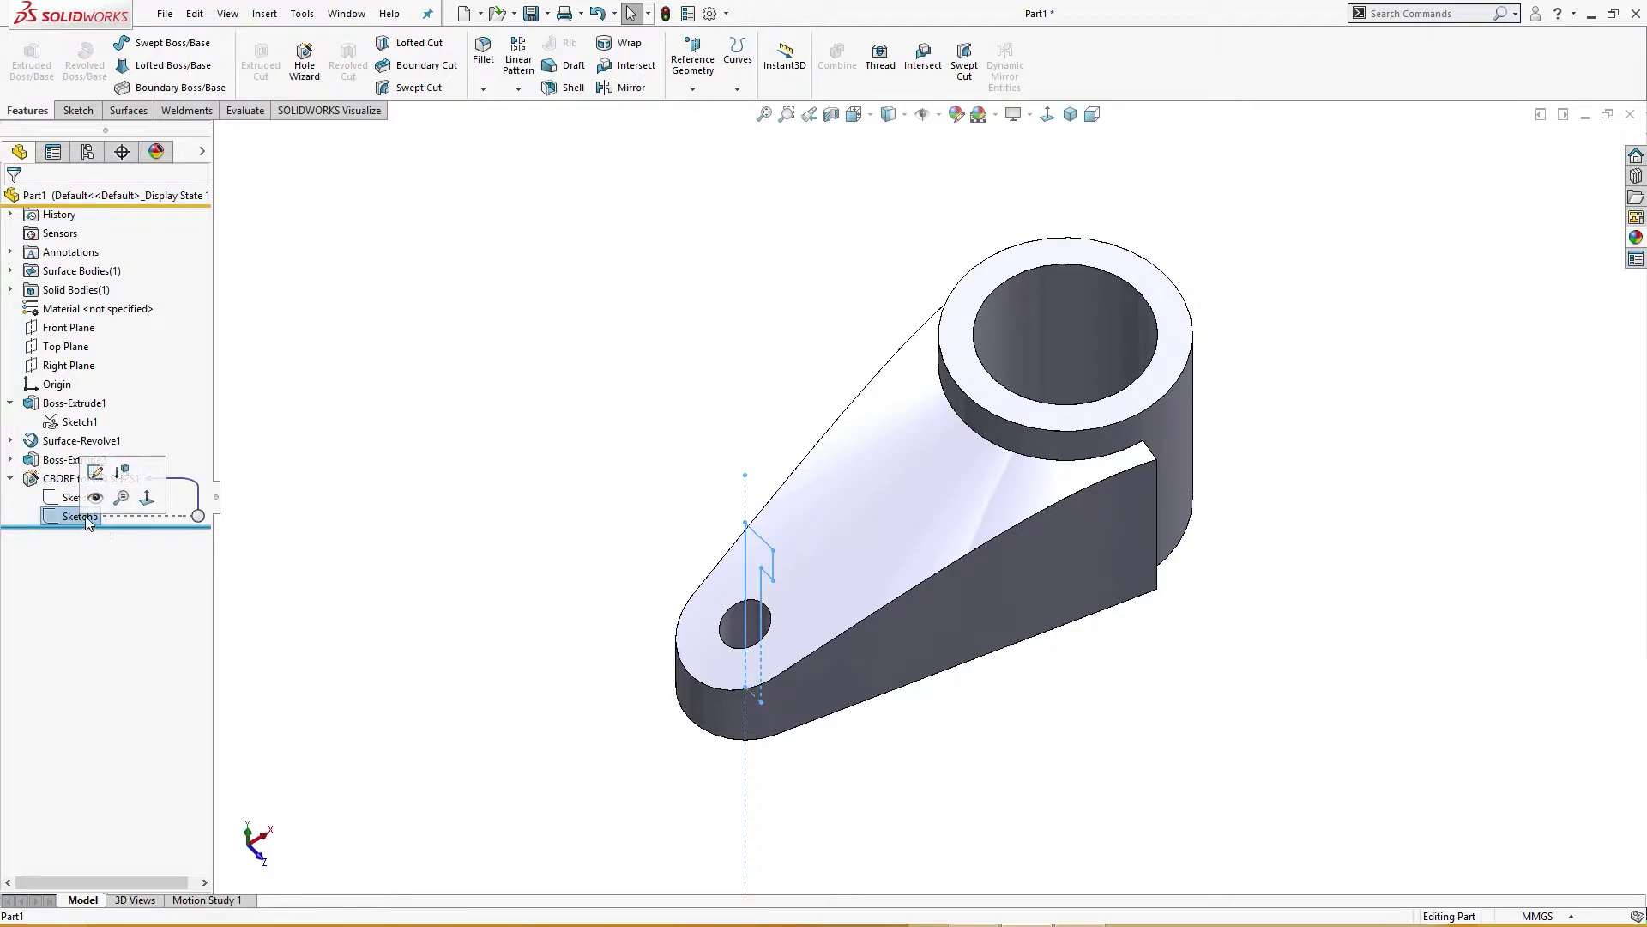
pyautogui.doubleClick(82, 516)
pyautogui.rightClick(86, 519)
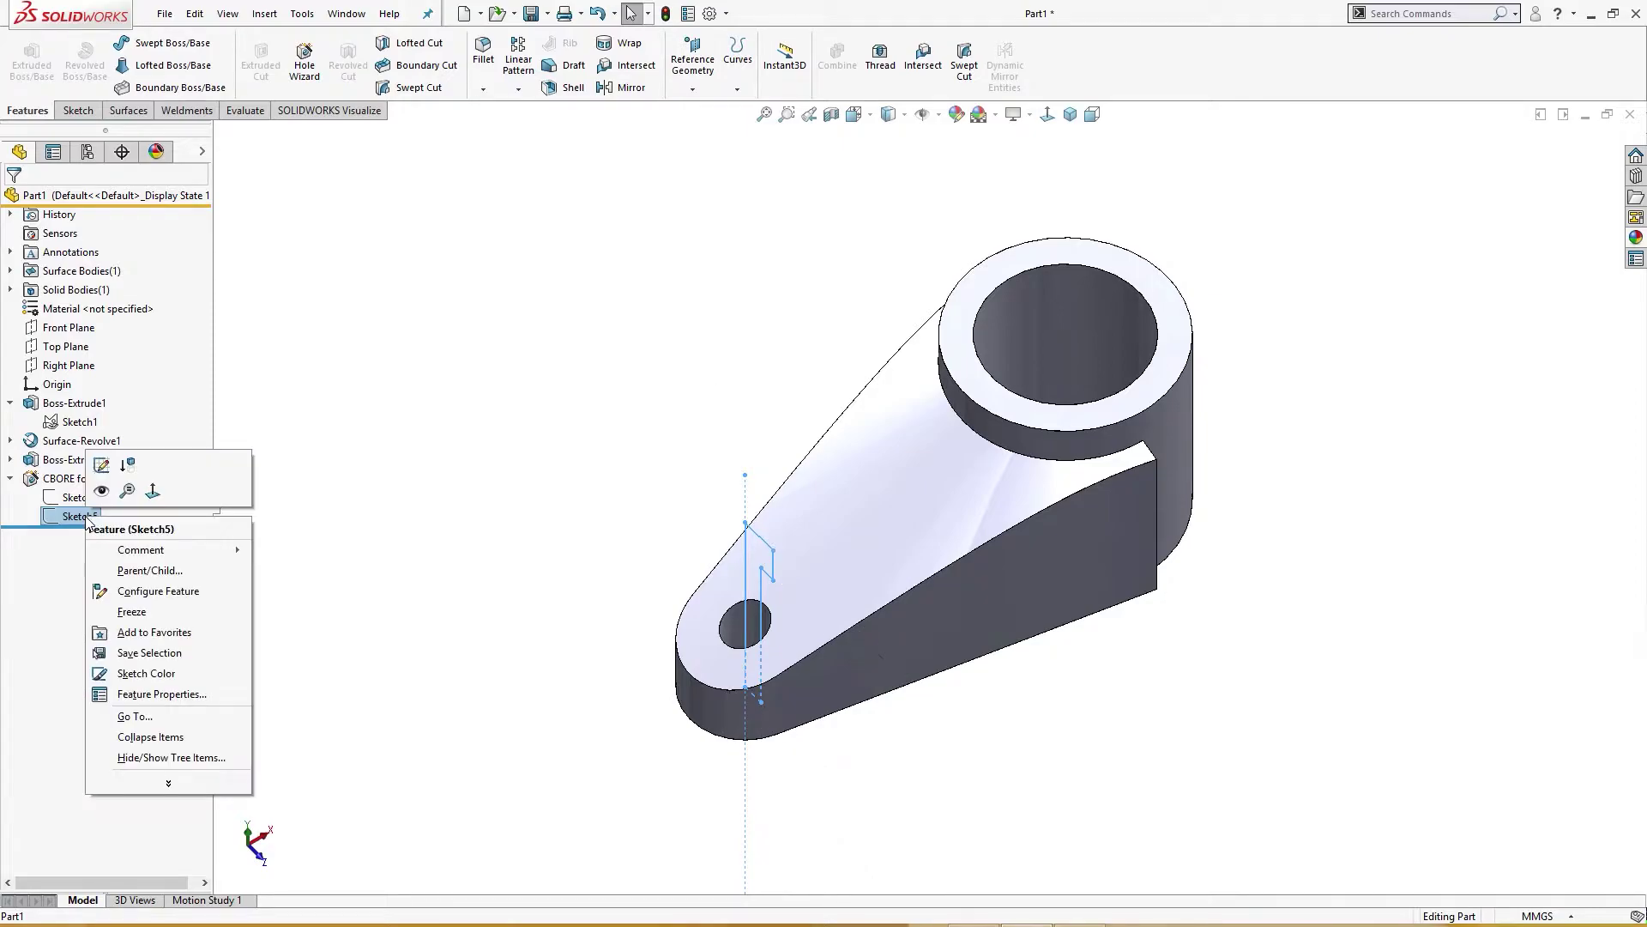
pyautogui.click(112, 472)
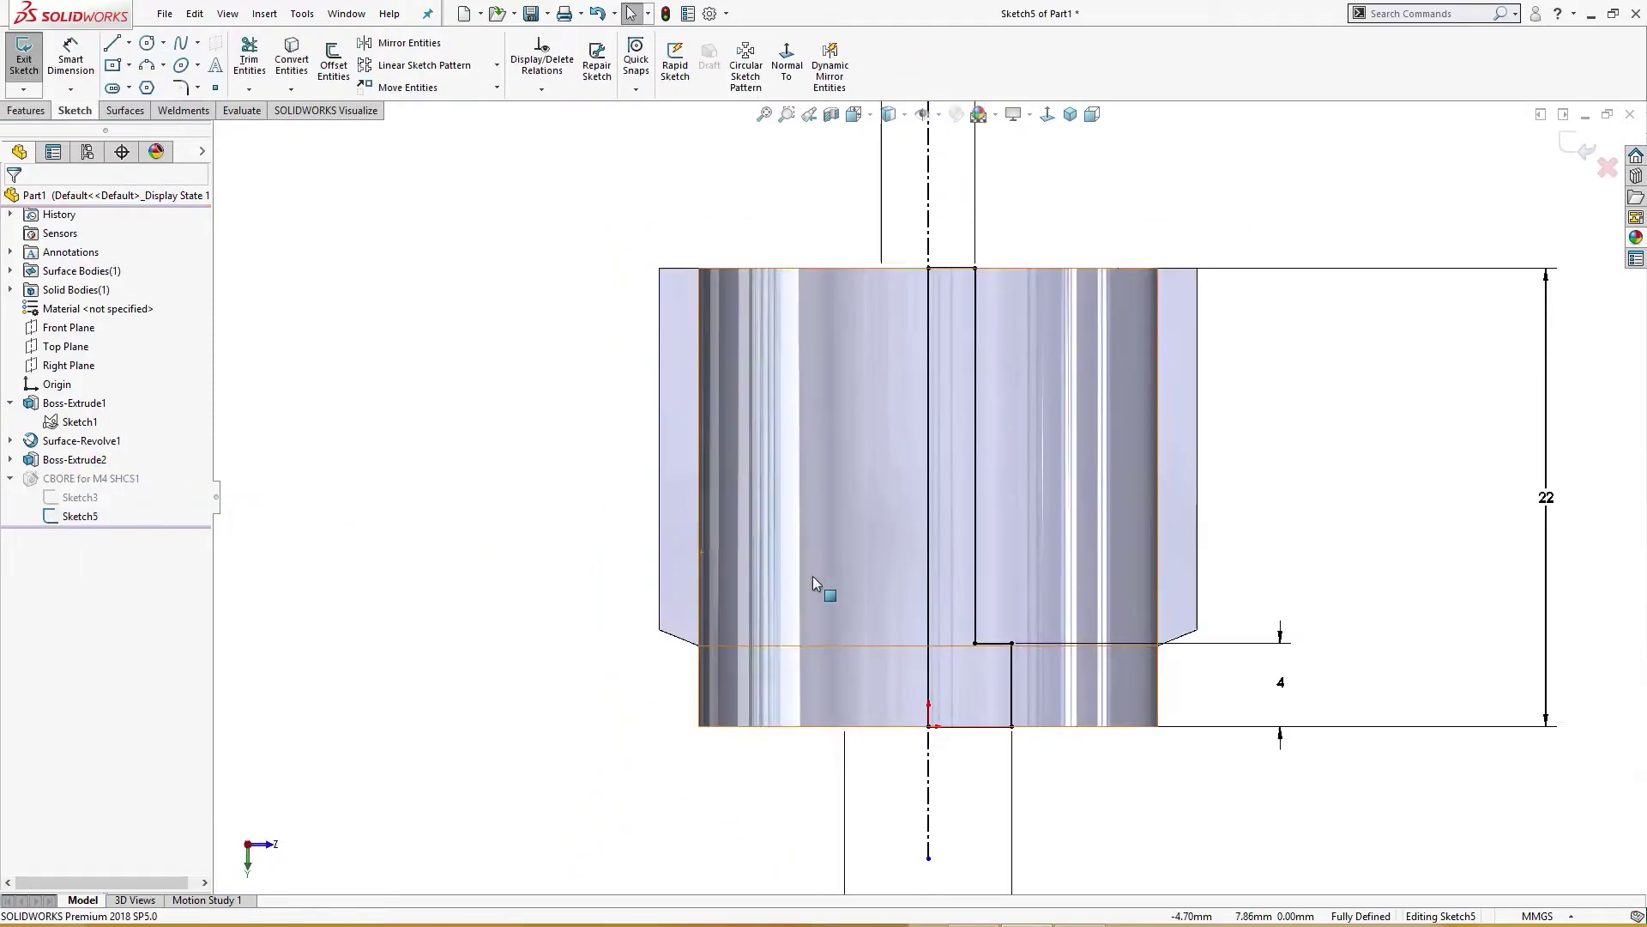
# Re-measure the counterbore step depth from the part's top edge.
pyautogui.doubleClick(1175, 631)
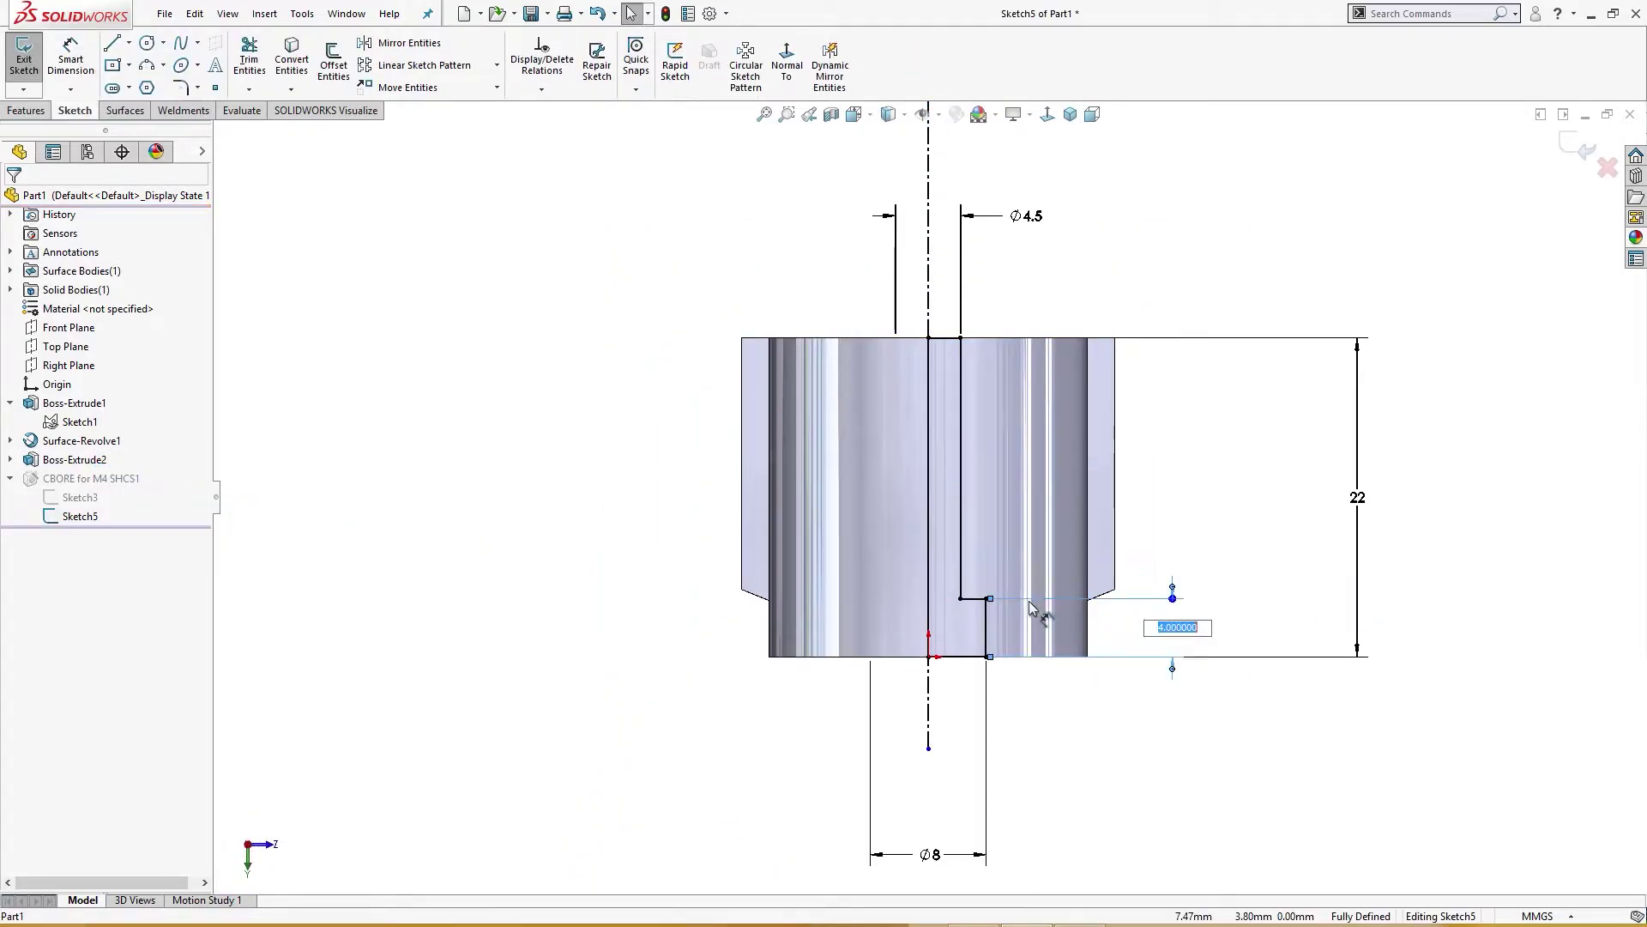
pyautogui.press('Return')
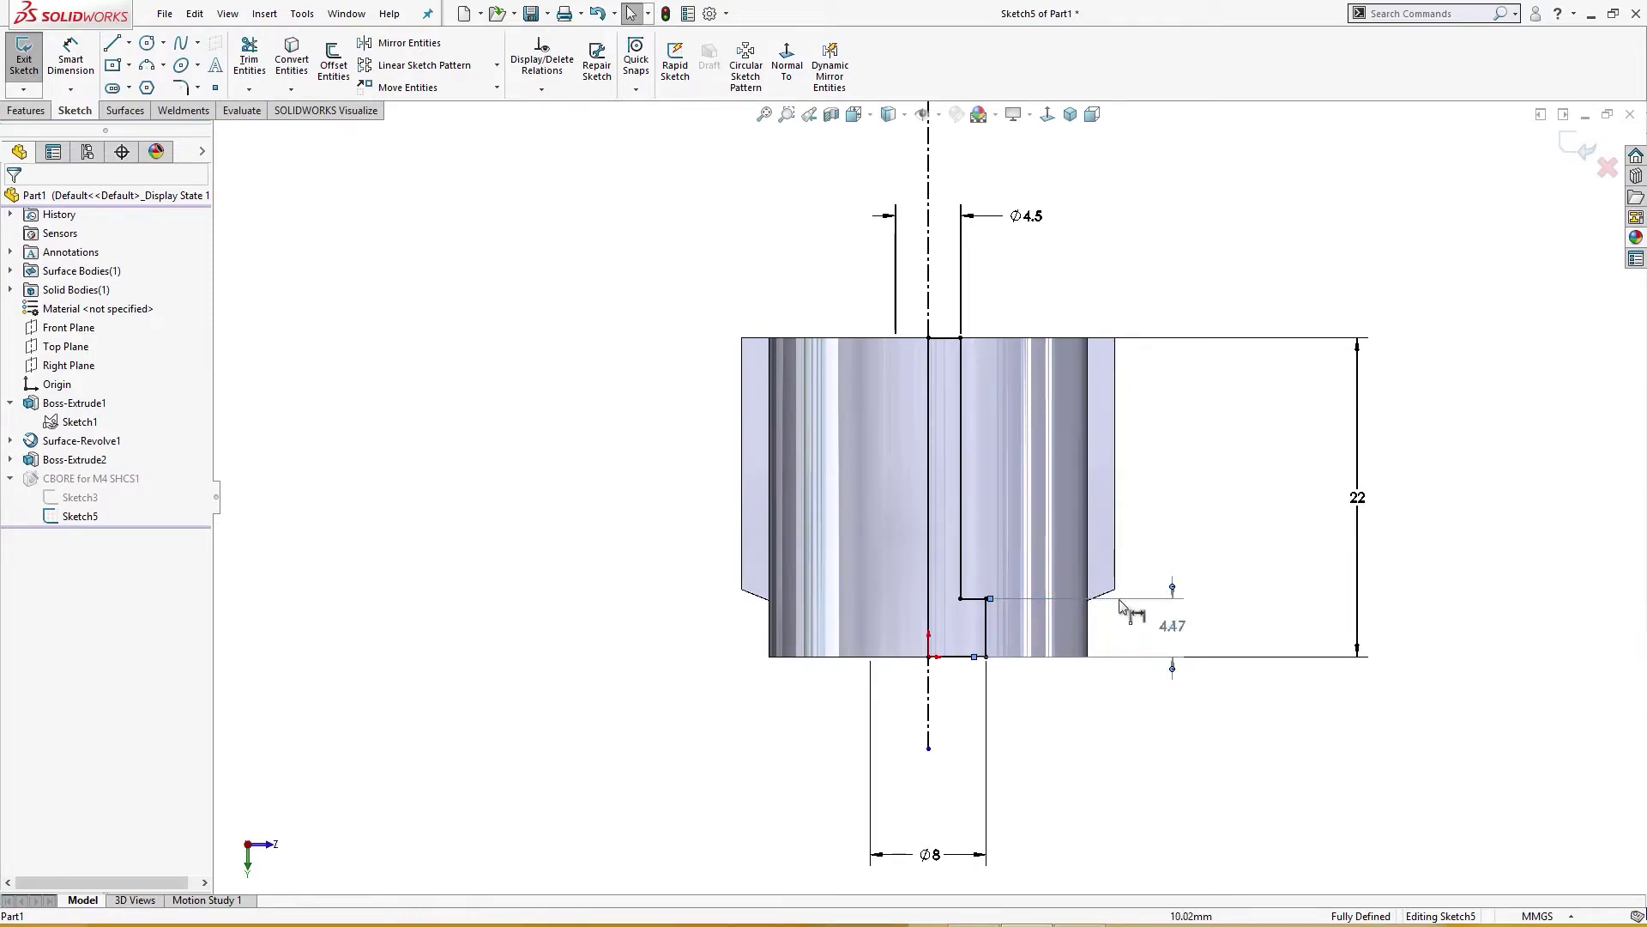
pyautogui.doubleClick(1173, 631)
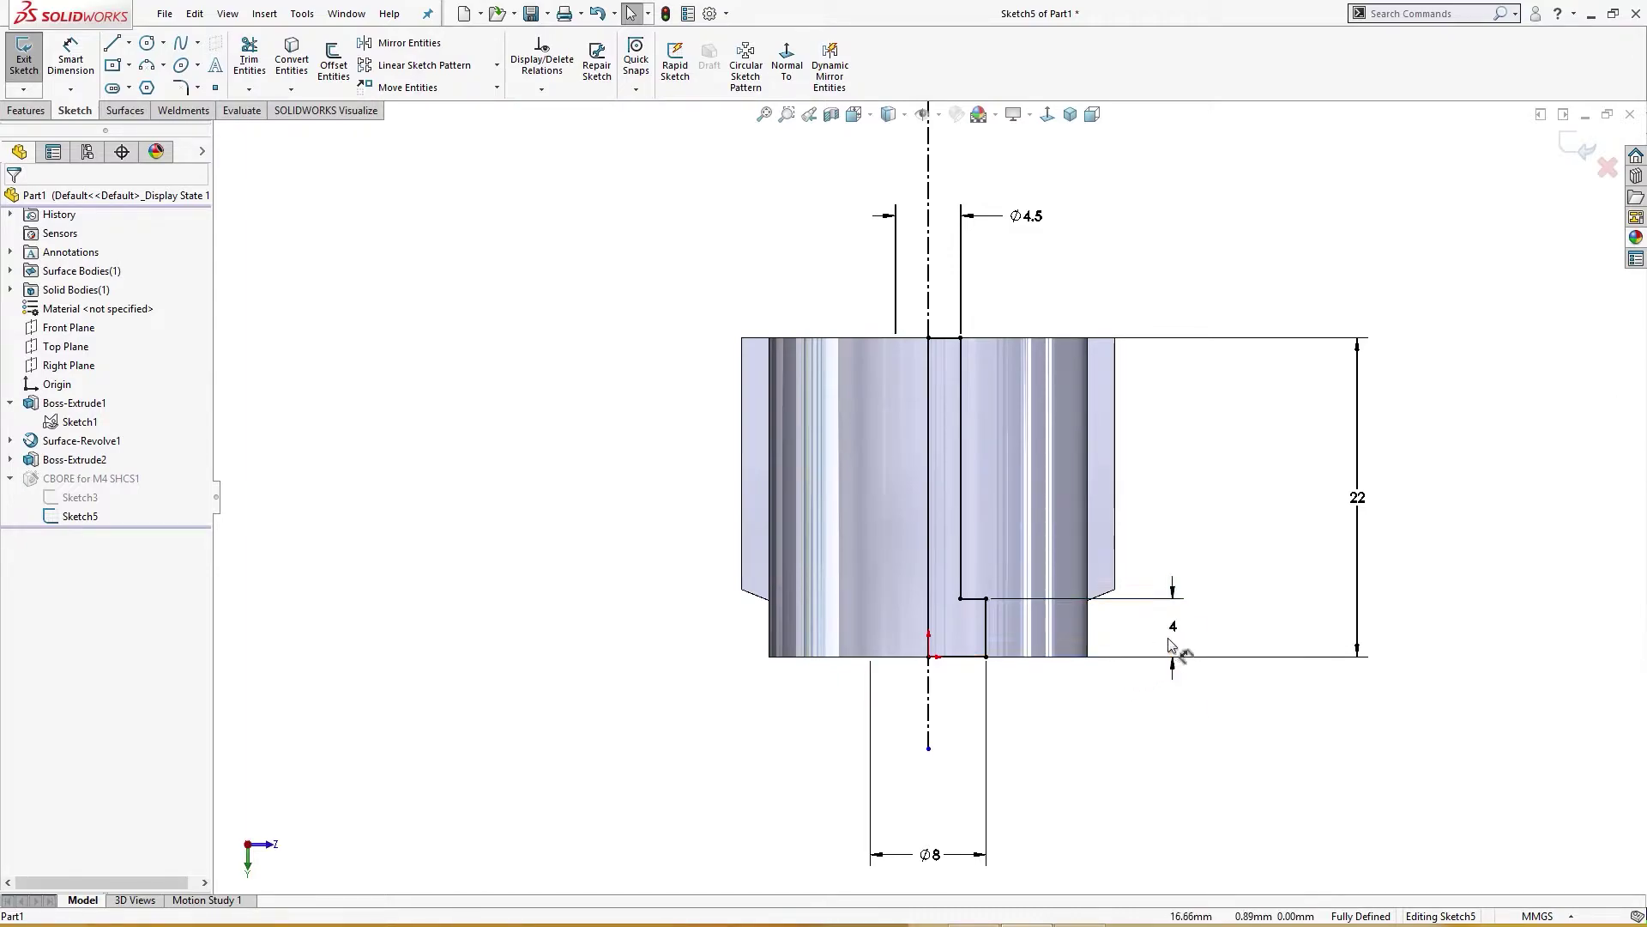
pyautogui.doubleClick(1174, 630)
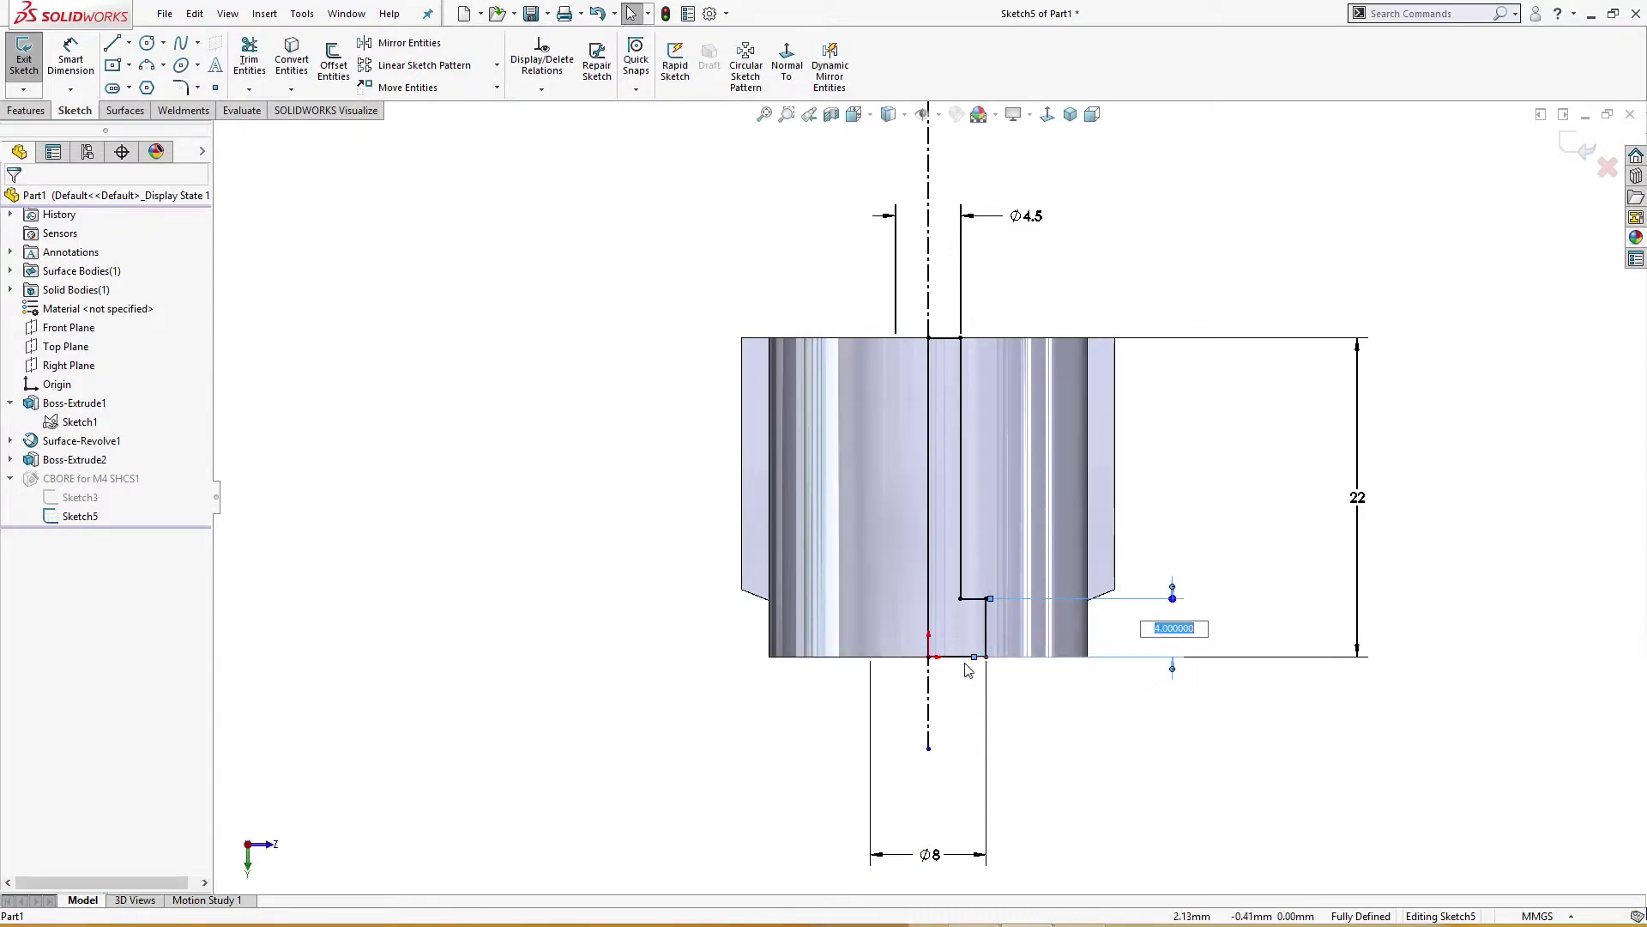
pyautogui.press('Escape')
pyautogui.moveTo(973, 352); pyautogui.dragTo(975, 343)
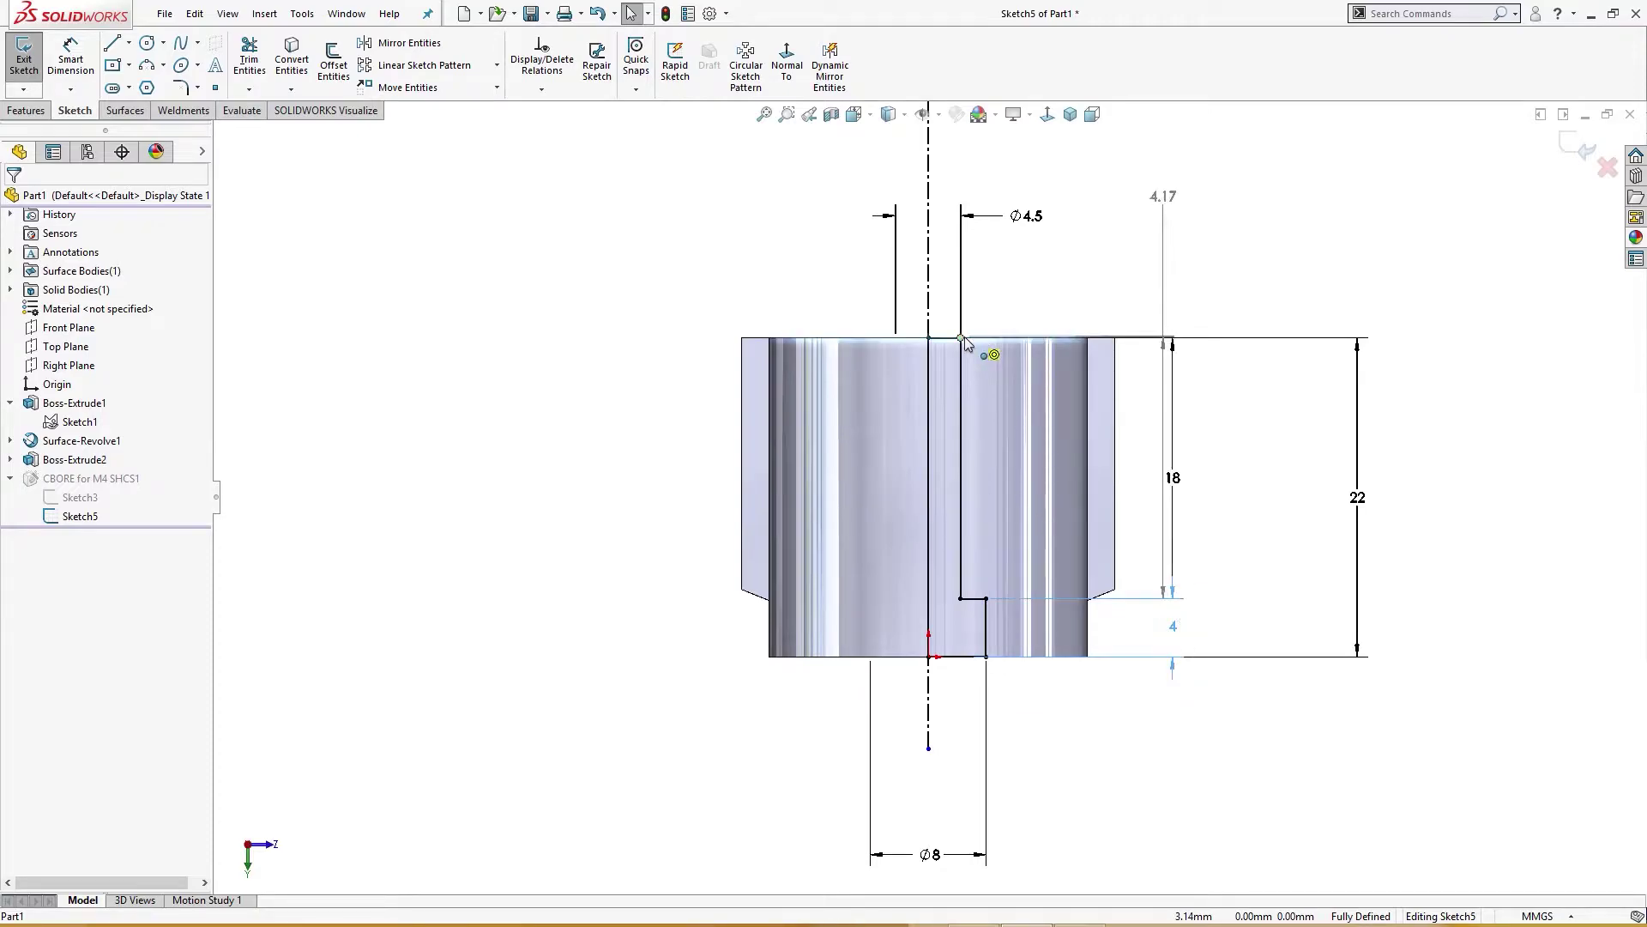
pyautogui.click(1021, 319)
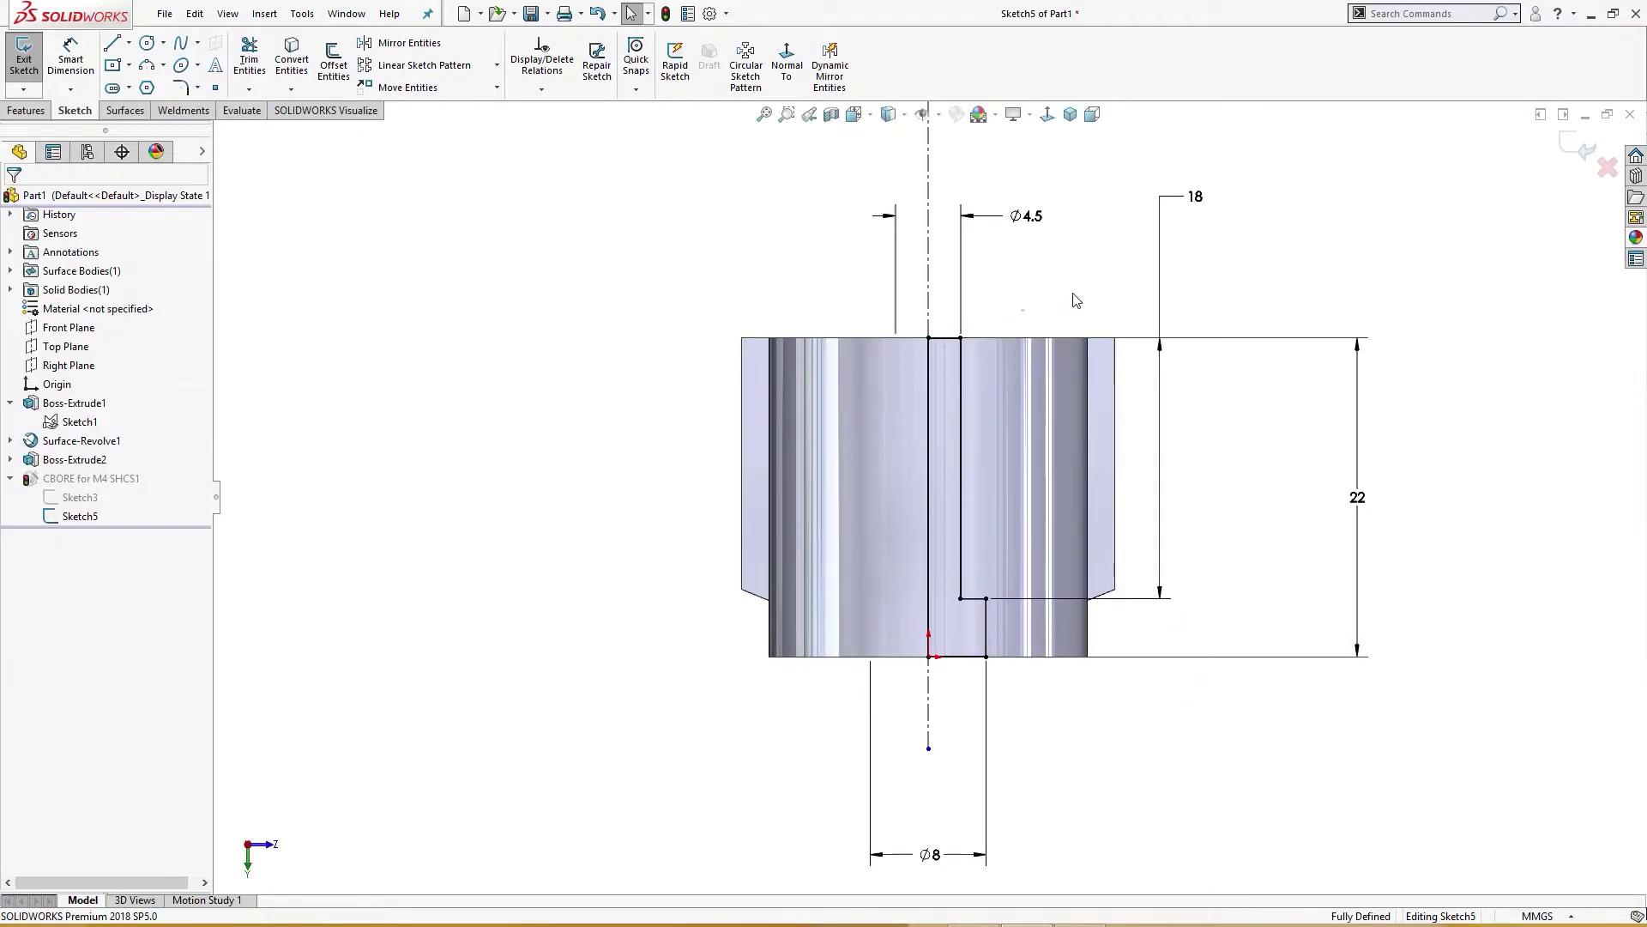
# Set the new depth dimension to 4 and exit the sketch to isometric view.
pyautogui.doubleClick(1197, 198)
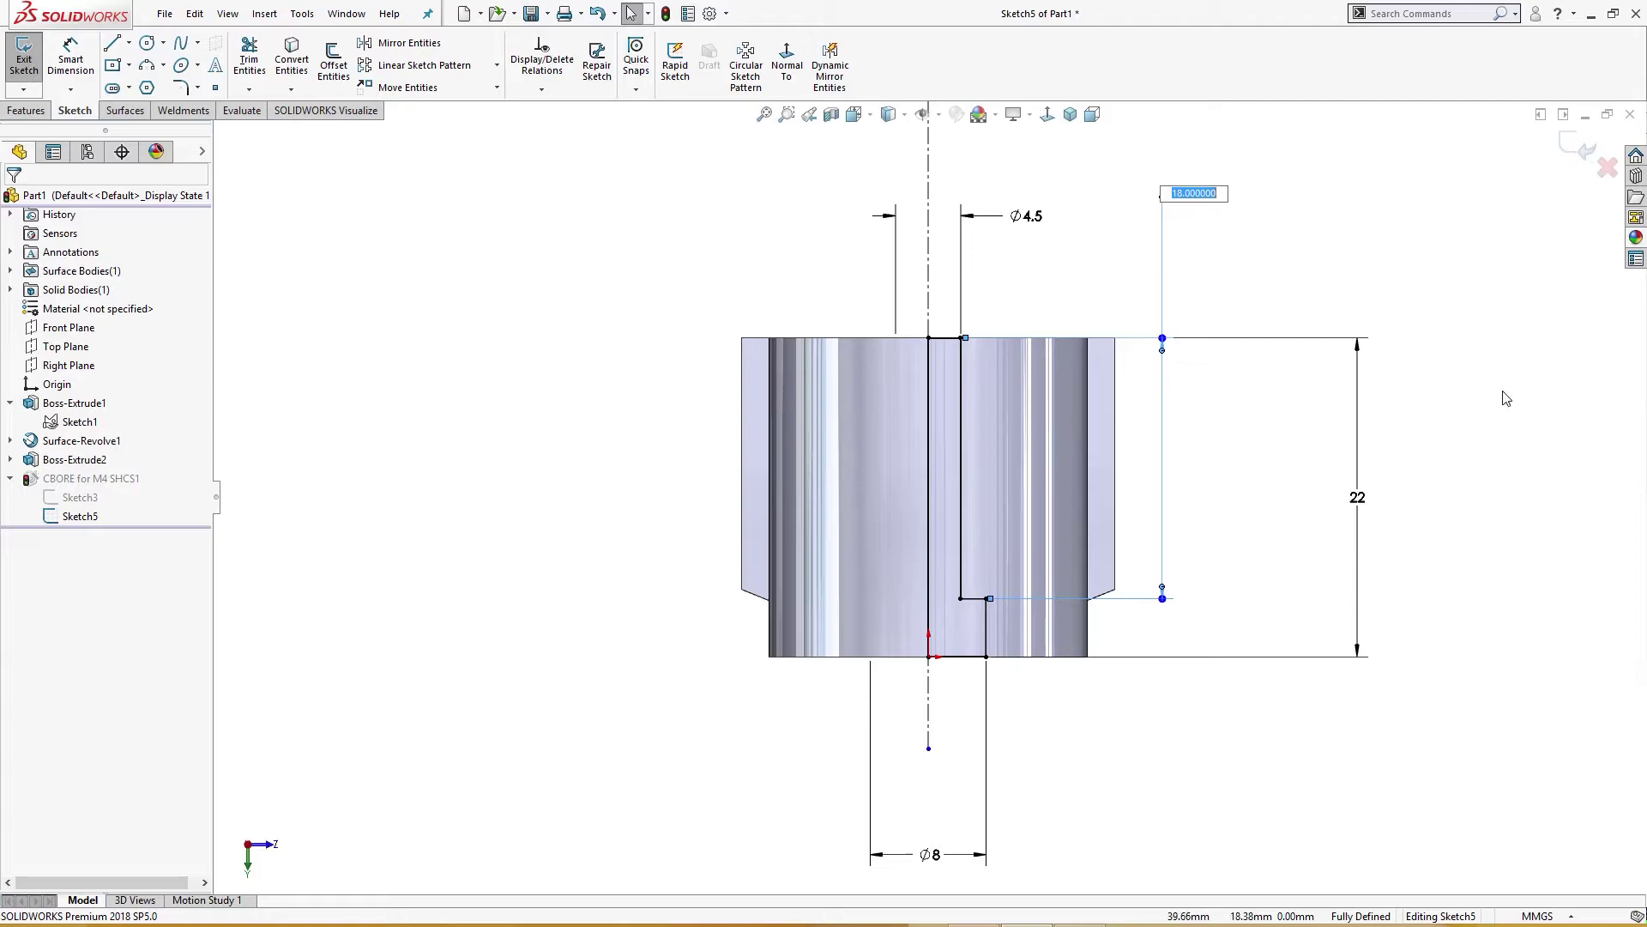
pyautogui.write('4')
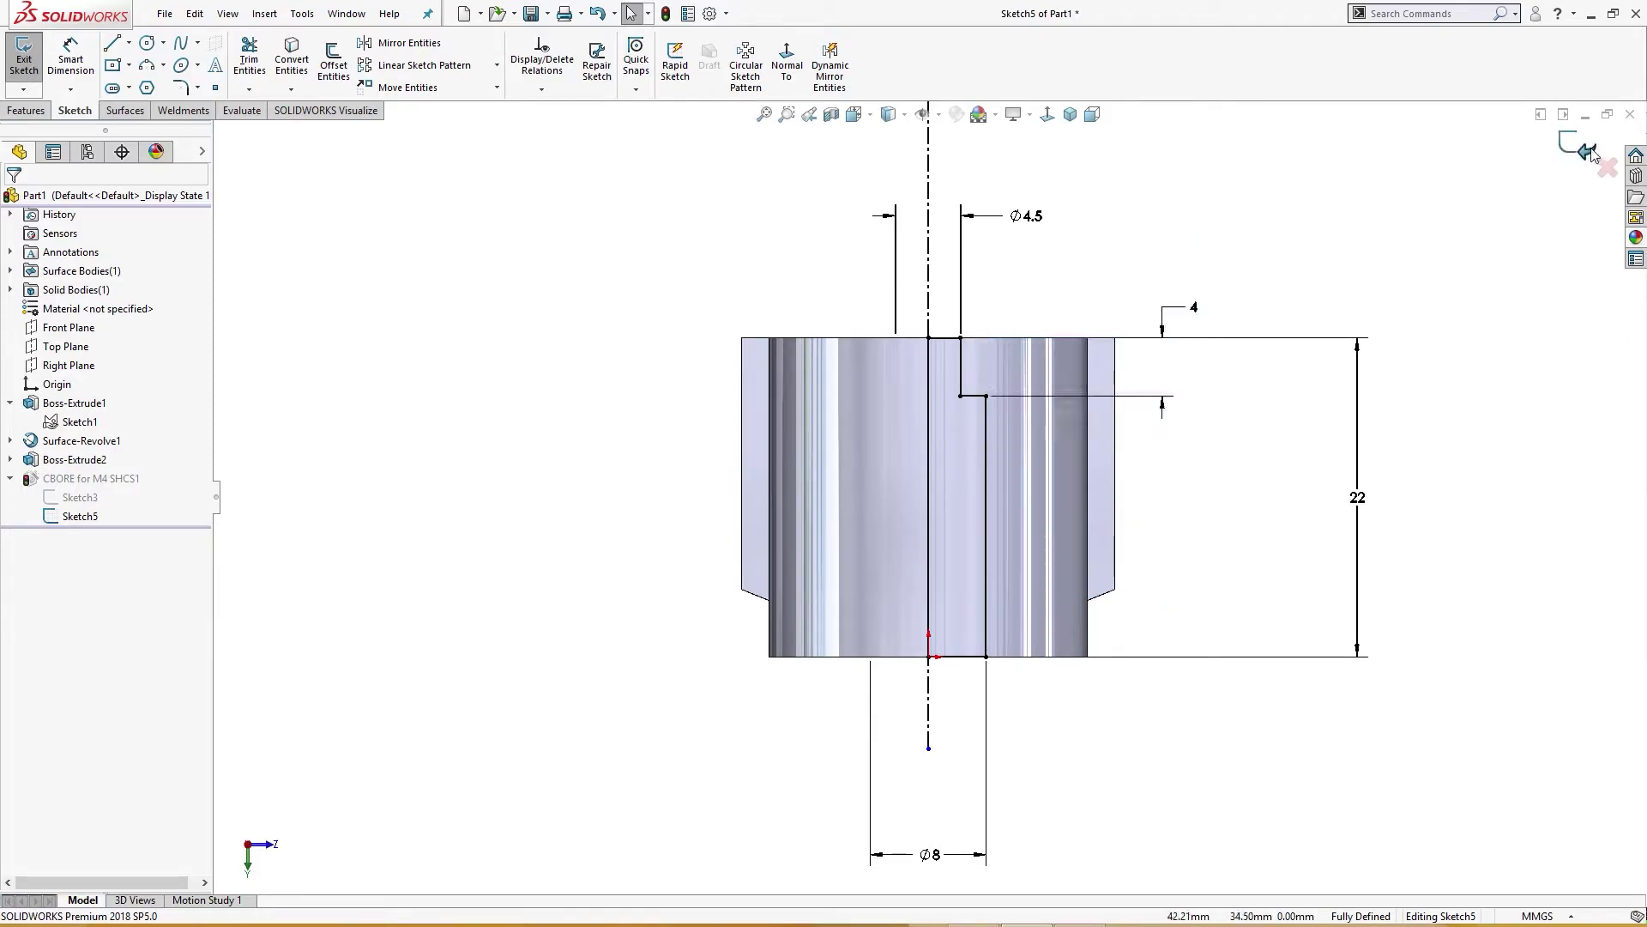
pyautogui.click(1580, 145)
pyautogui.hotkey('ctrl', '7')
pyautogui.moveTo(1378, 328); pyautogui.dragTo(729, 498, button='middle')
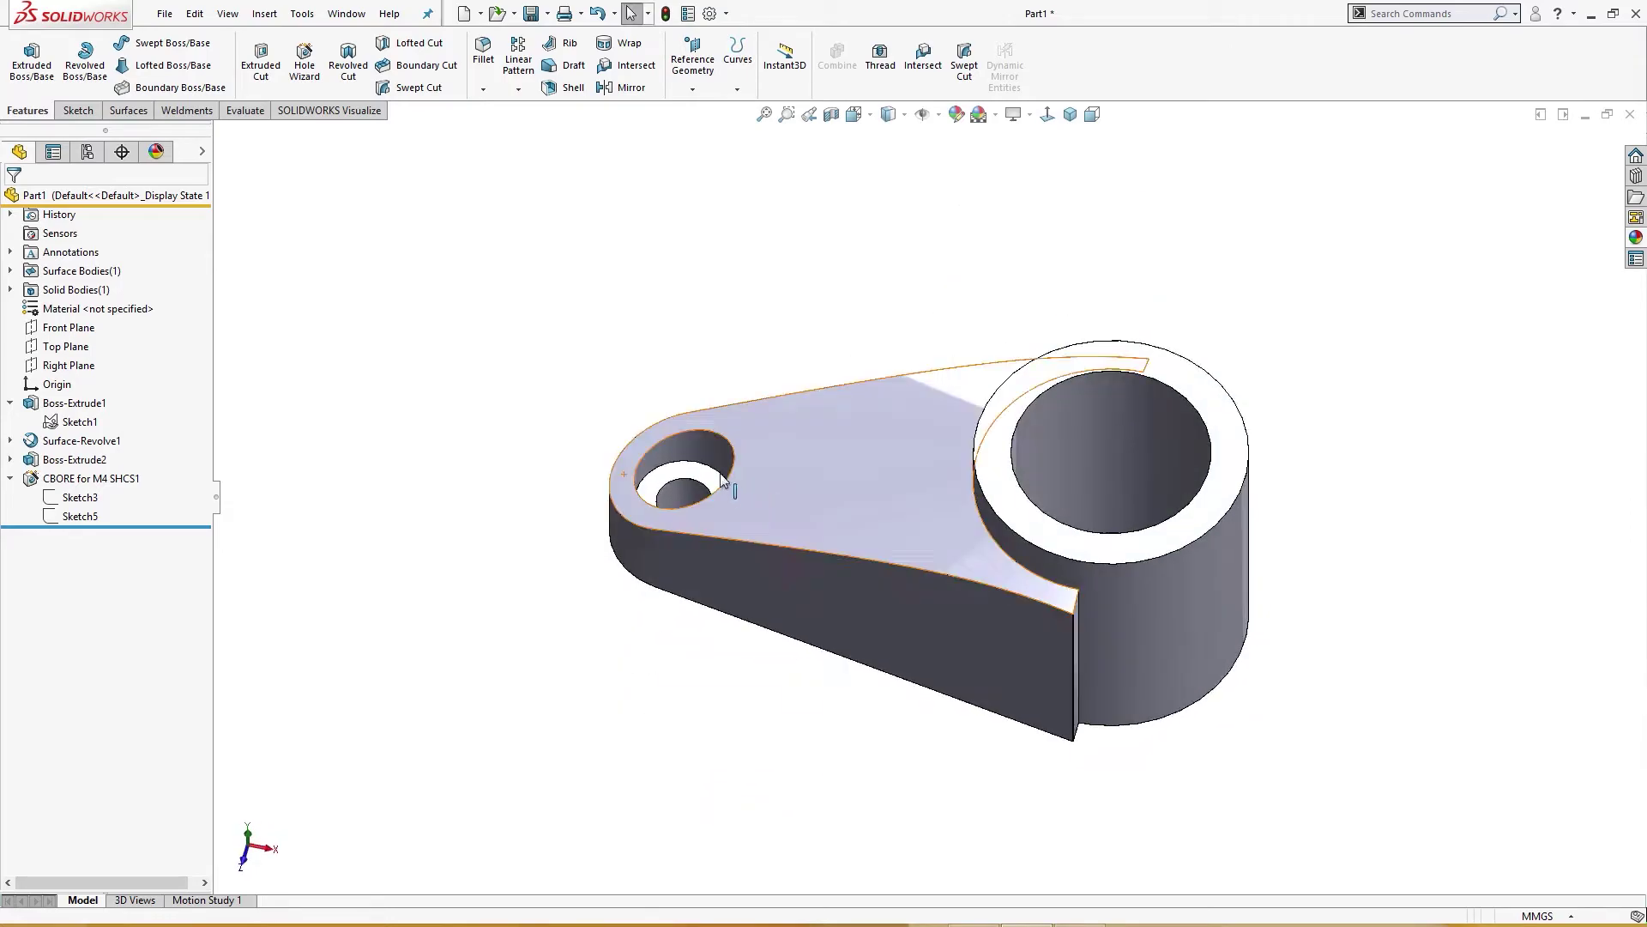
# Select CBORE for M4 SHCS1 and Boss-Extrude2 together in the FeatureManager tree.
pyautogui.hotkey('ctrl', '7')
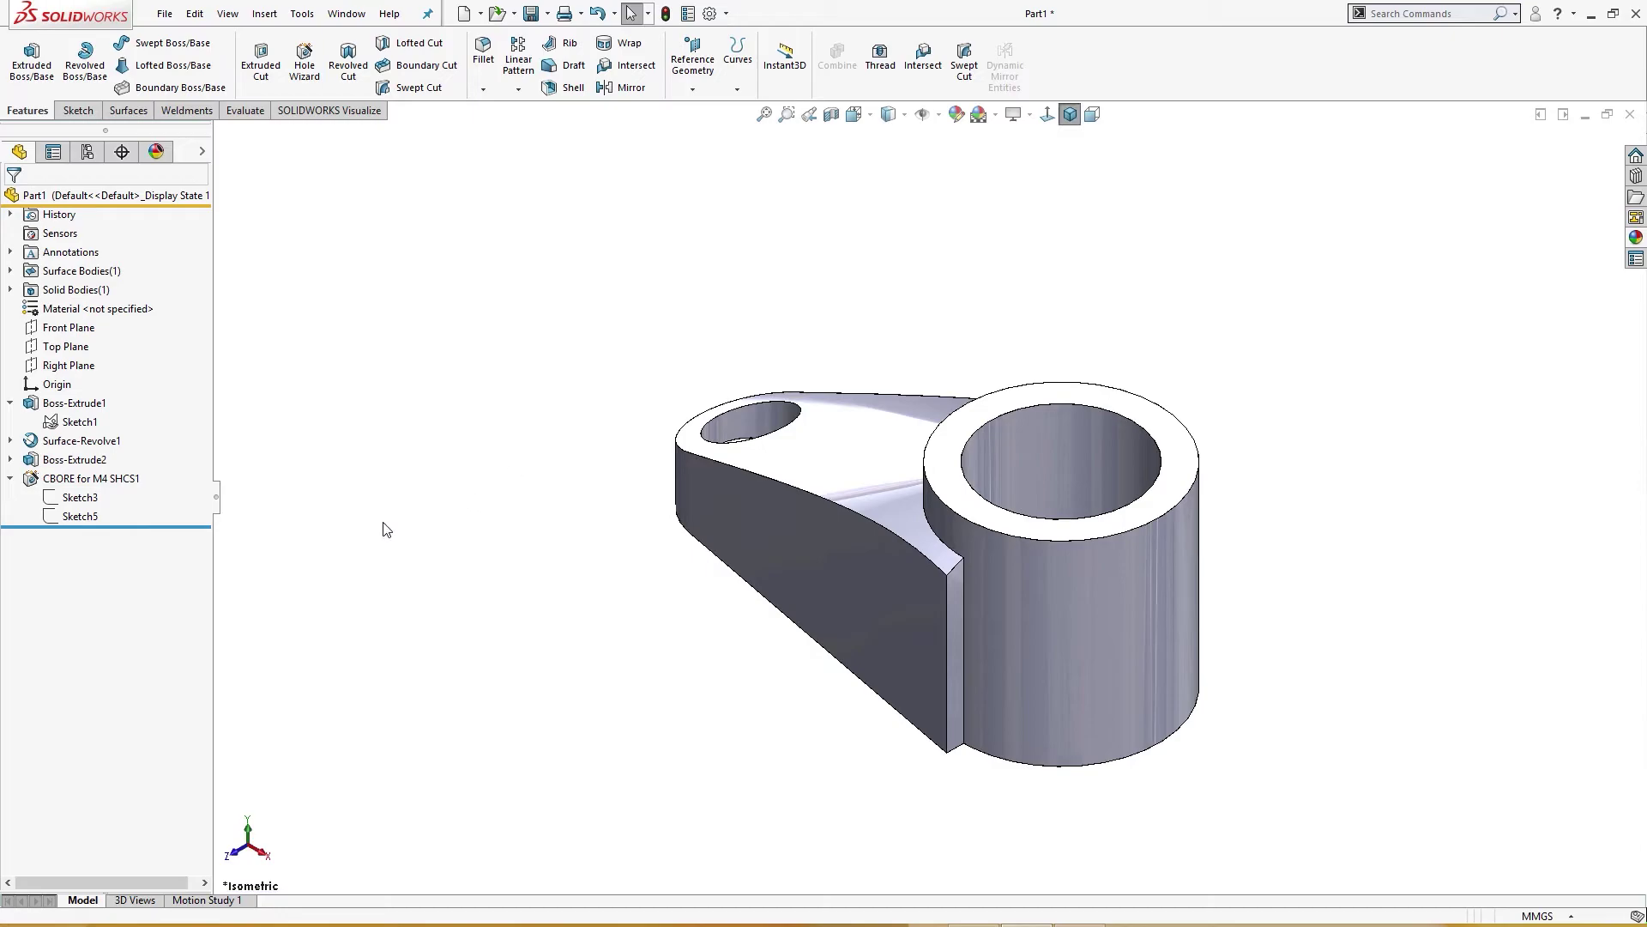
pyautogui.click(102, 478)
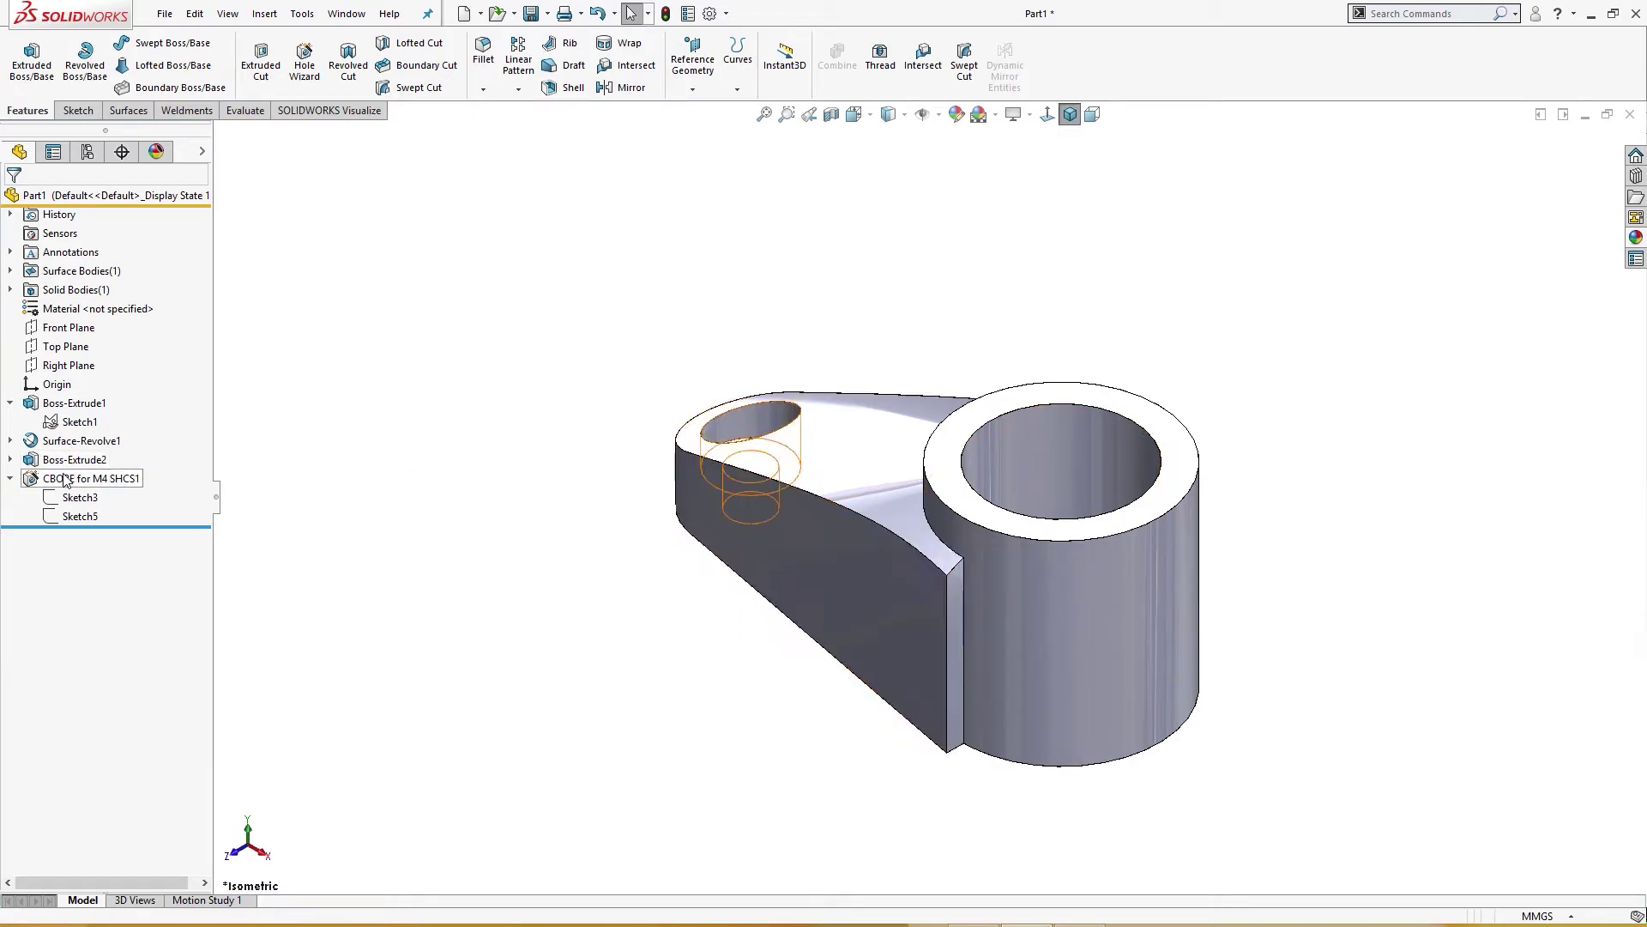
pyautogui.keyDown('ctrl'); pyautogui.click(73, 460); pyautogui.keyUp('ctrl')
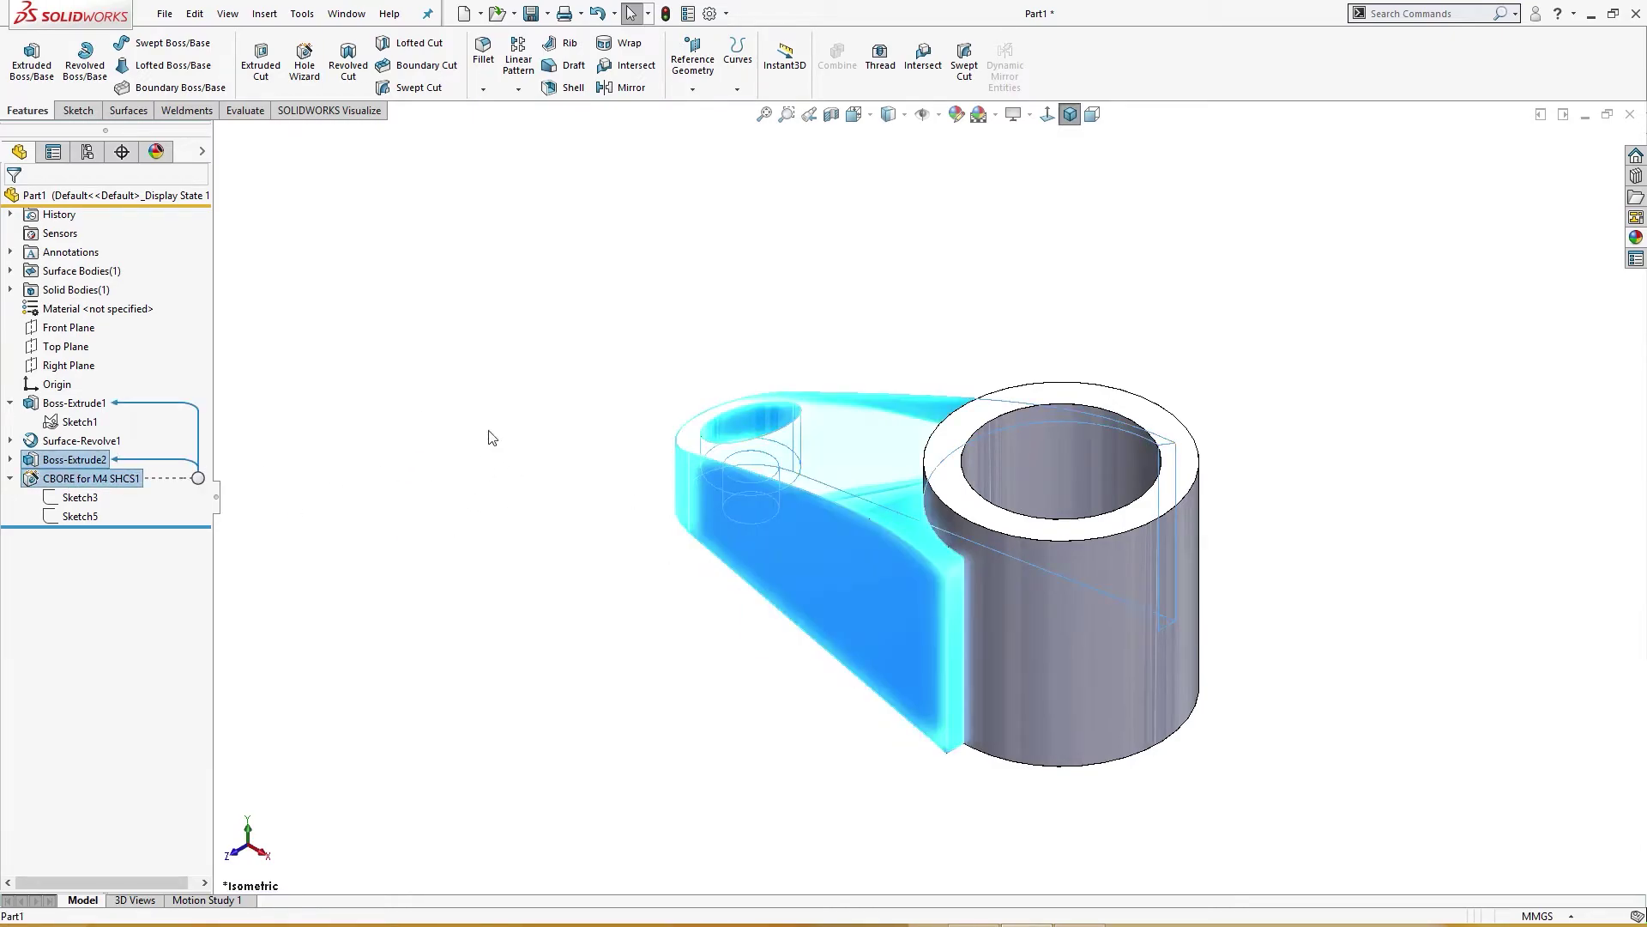
# Circular-pattern the selected features about the boss face: 3 equally spaced instances over 360°.
pyautogui.click(518, 89)
pyautogui.click(526, 131)
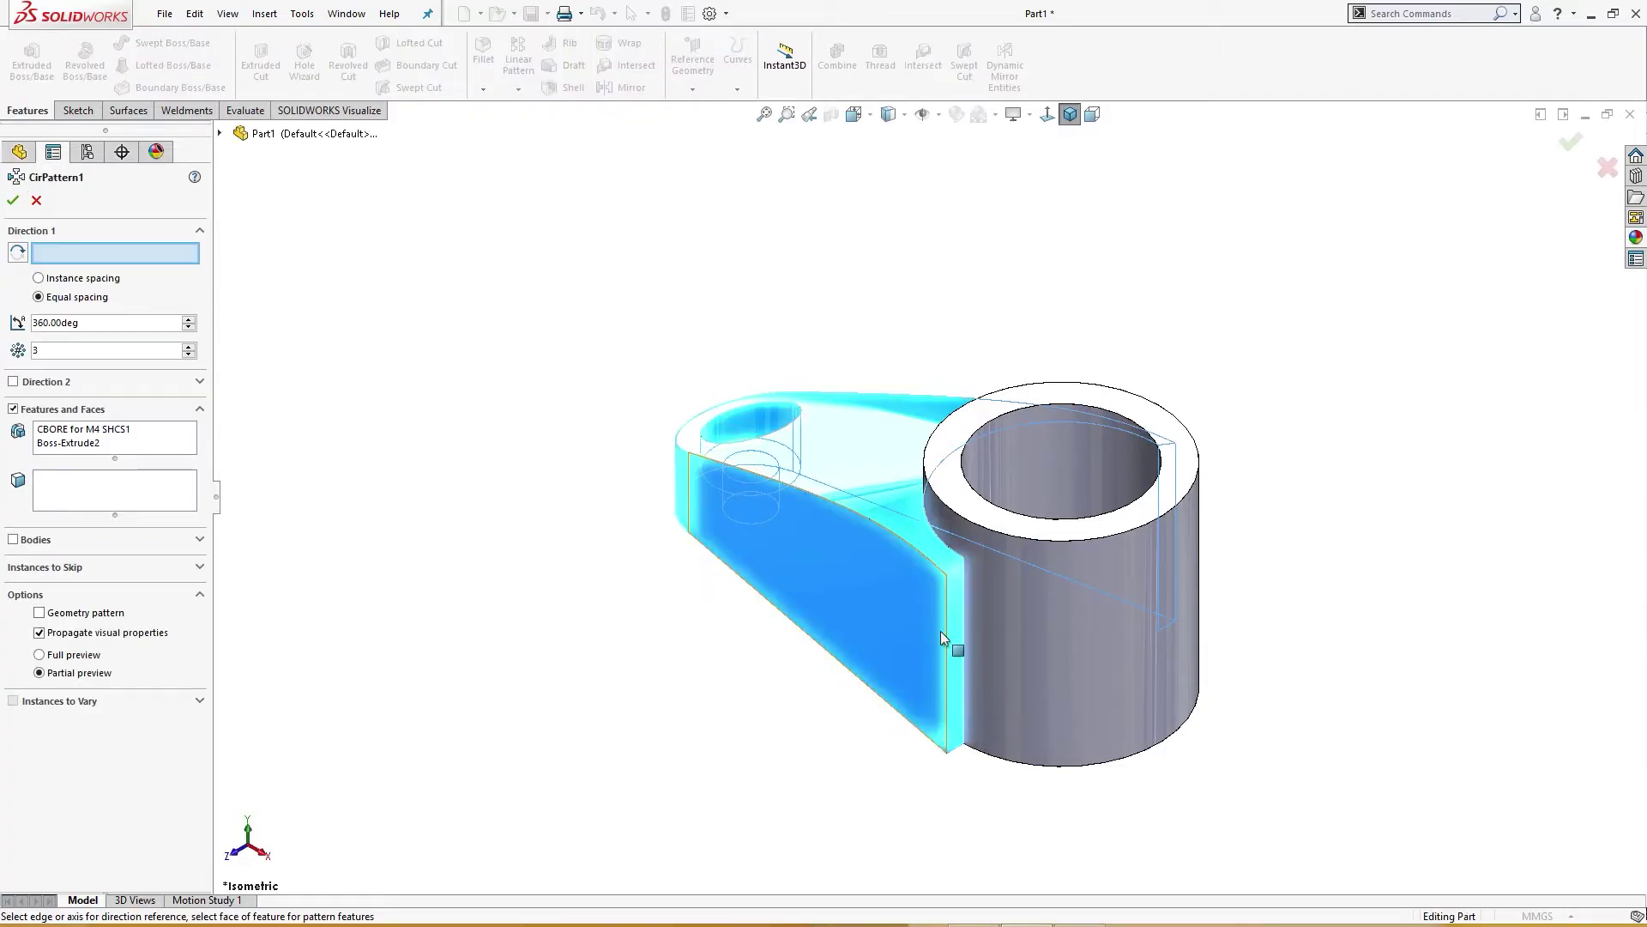
pyautogui.click(1075, 599)
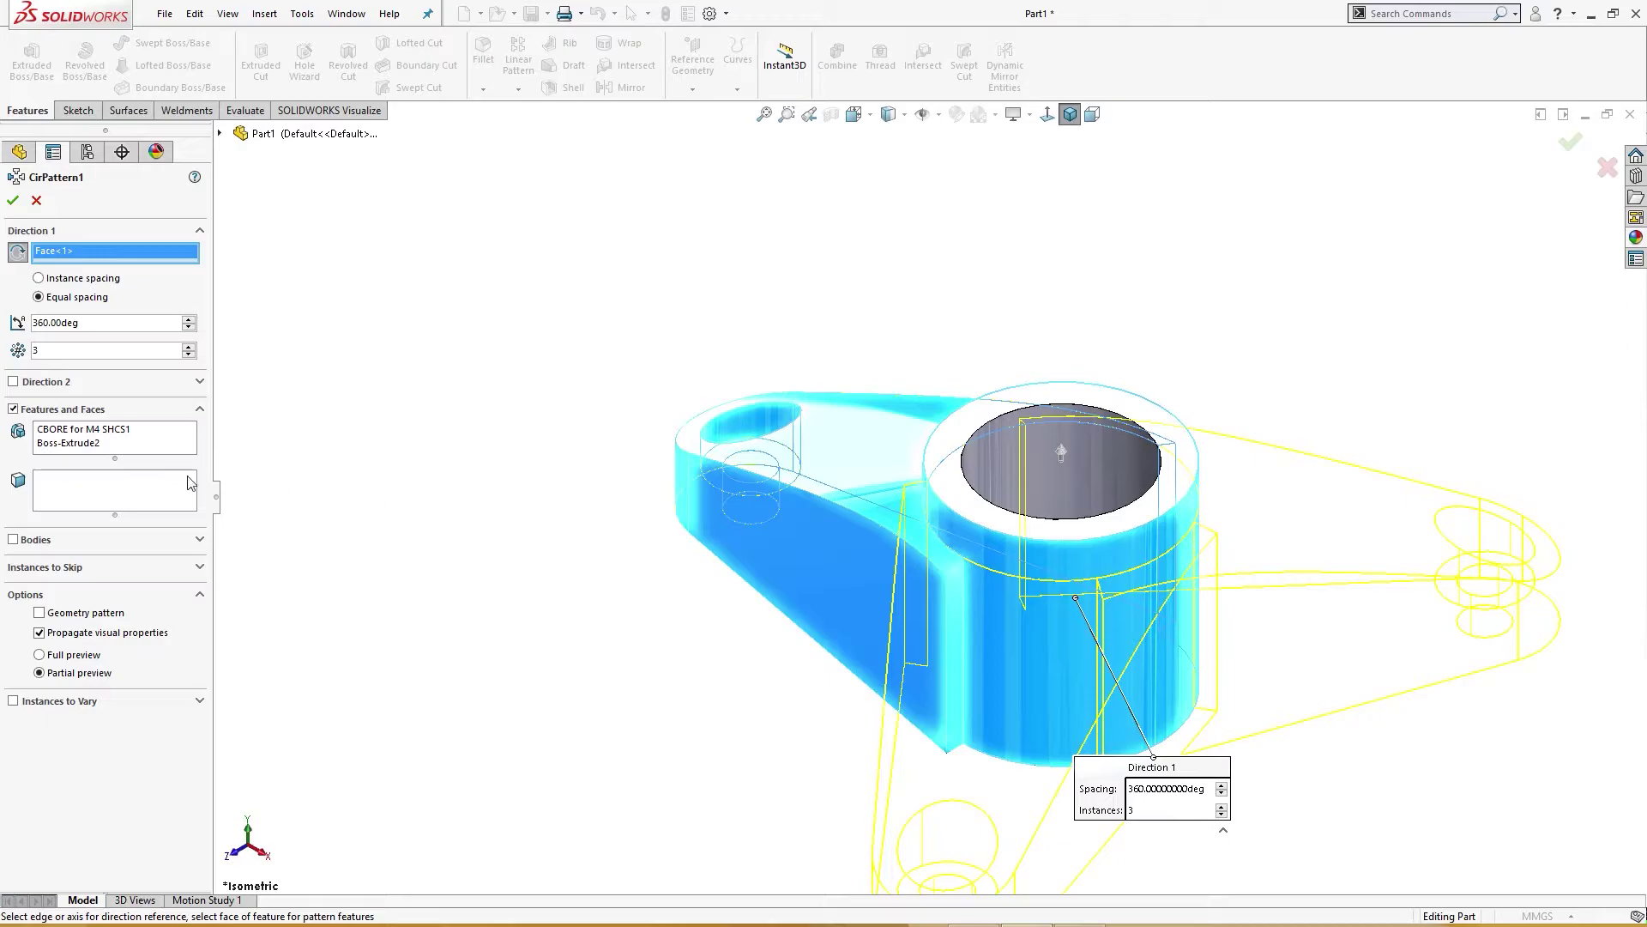
pyautogui.click(13, 201)
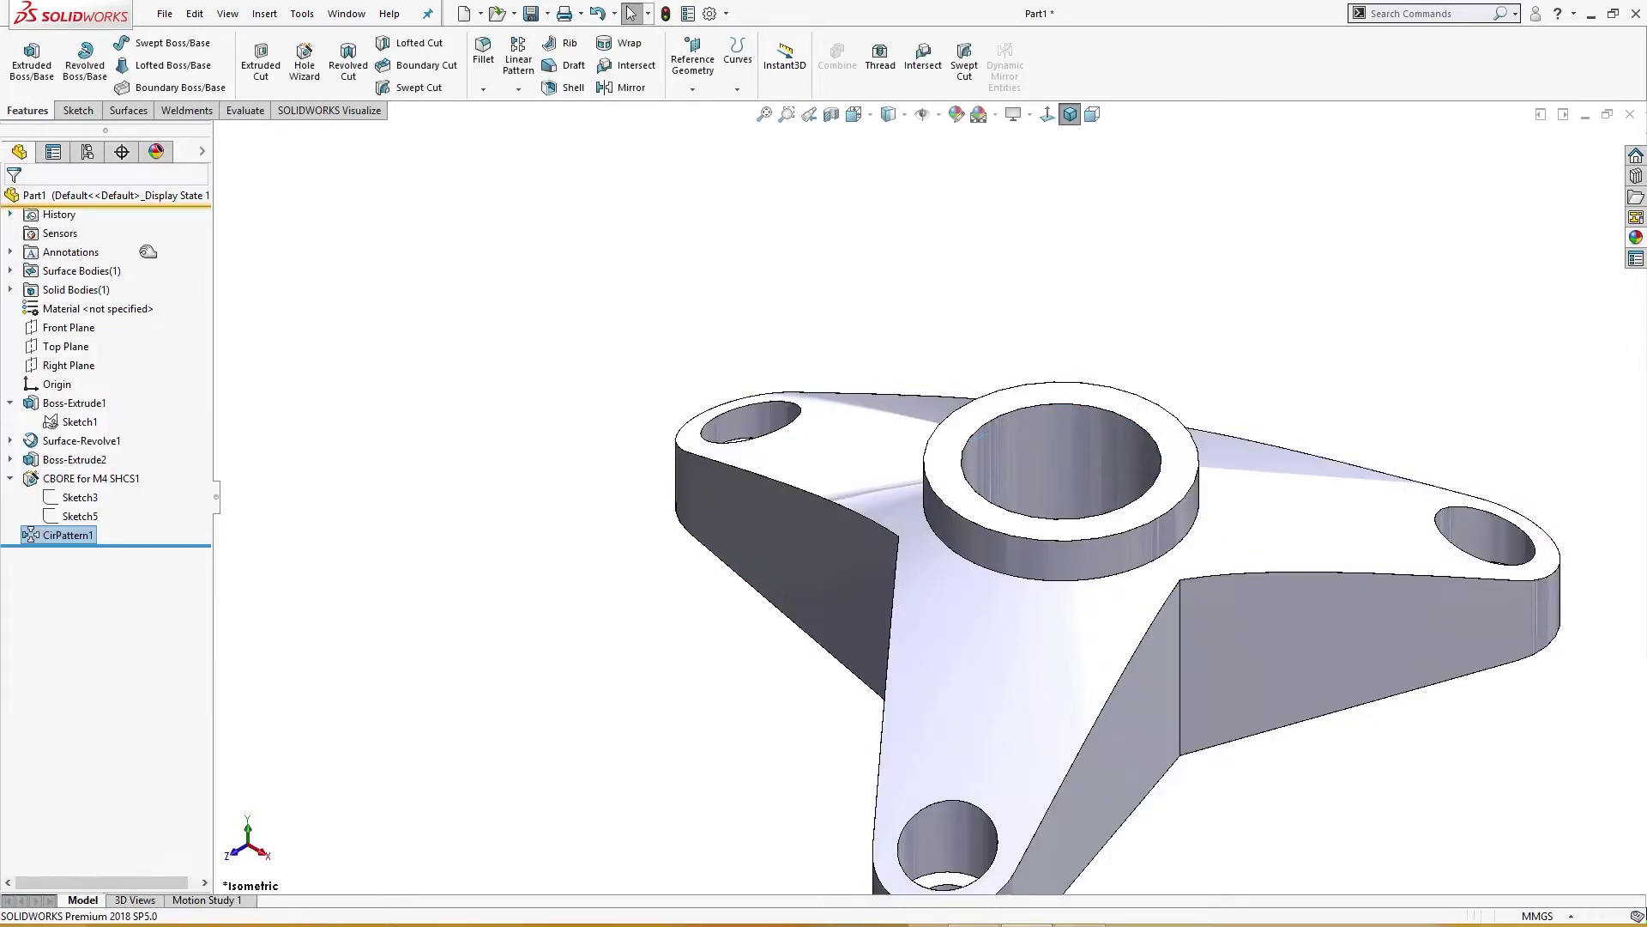
pyautogui.moveTo(403, 446); pyautogui.dragTo(639, 295, button='middle')
pyautogui.hotkey('ctrl', '7')
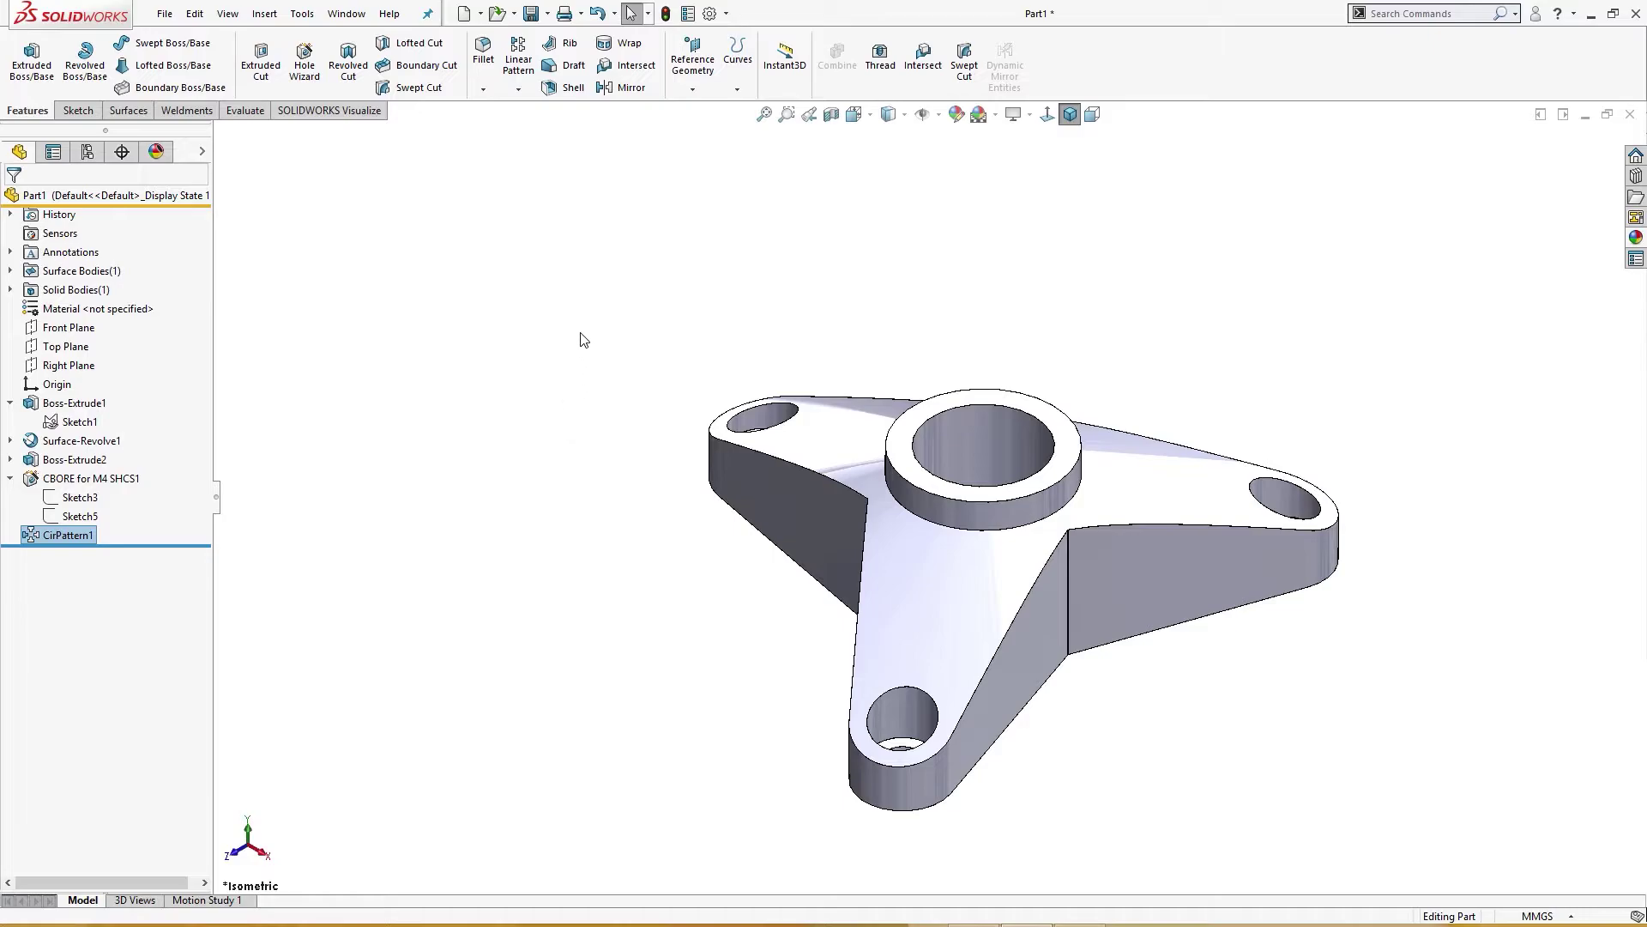
# Add a 22 mm constant-size fillet to the three vertical arm-to-boss edges.
pyautogui.press('s')
pyautogui.click(633, 370)
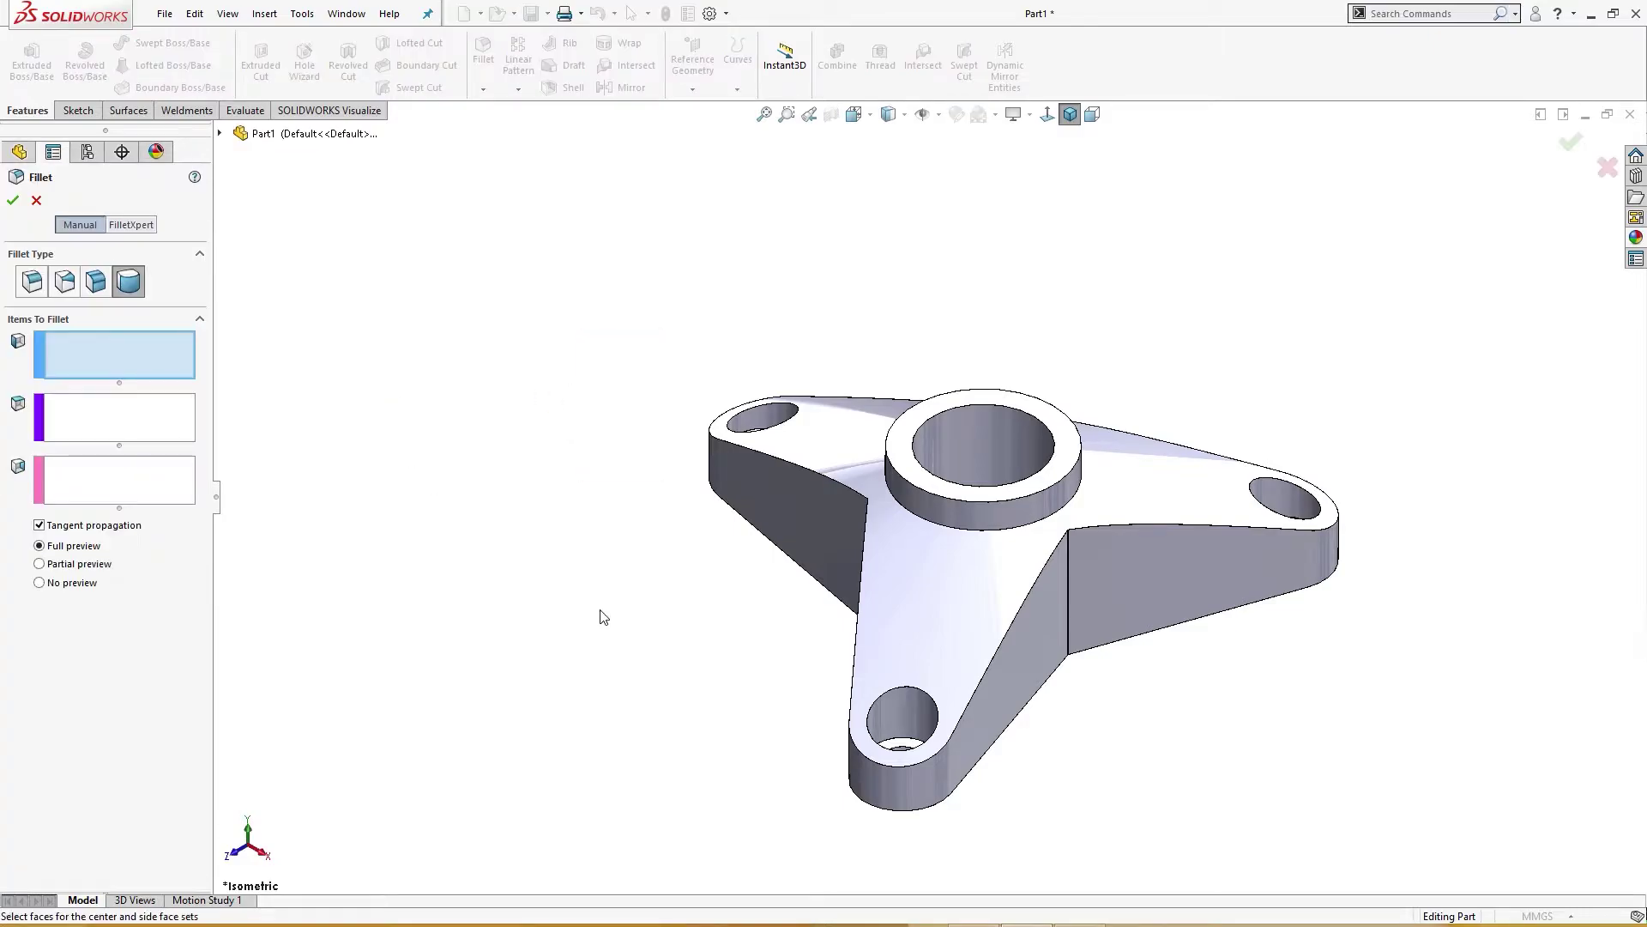
pyautogui.moveTo(600, 615); pyautogui.dragTo(937, 584, button='middle')
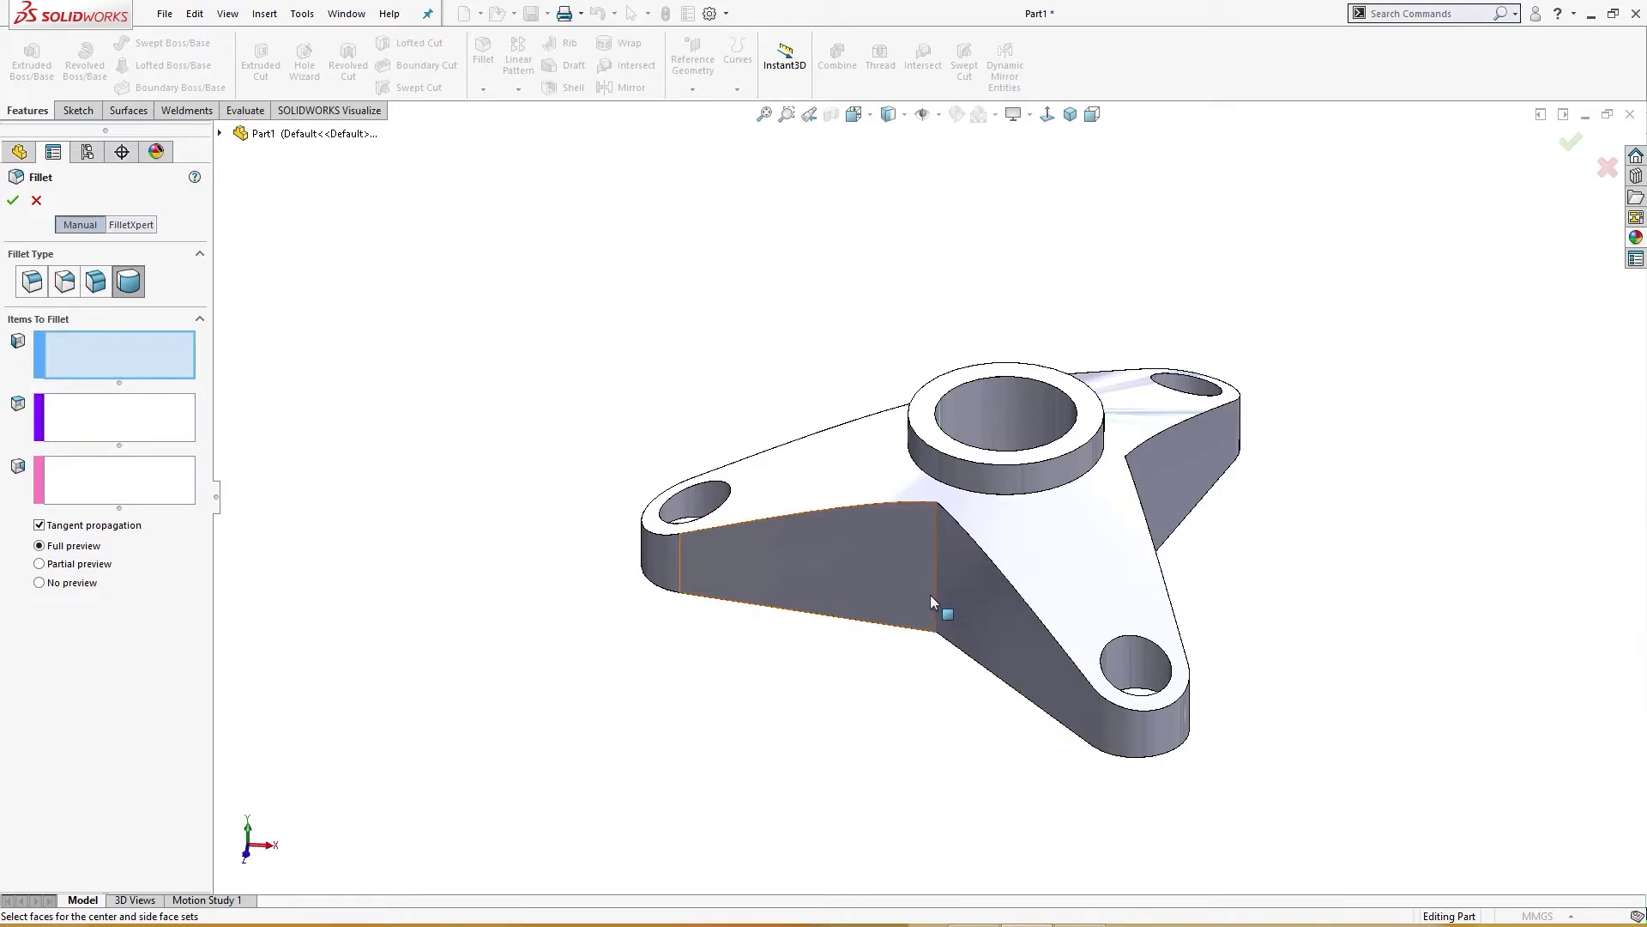
pyautogui.click(935, 607)
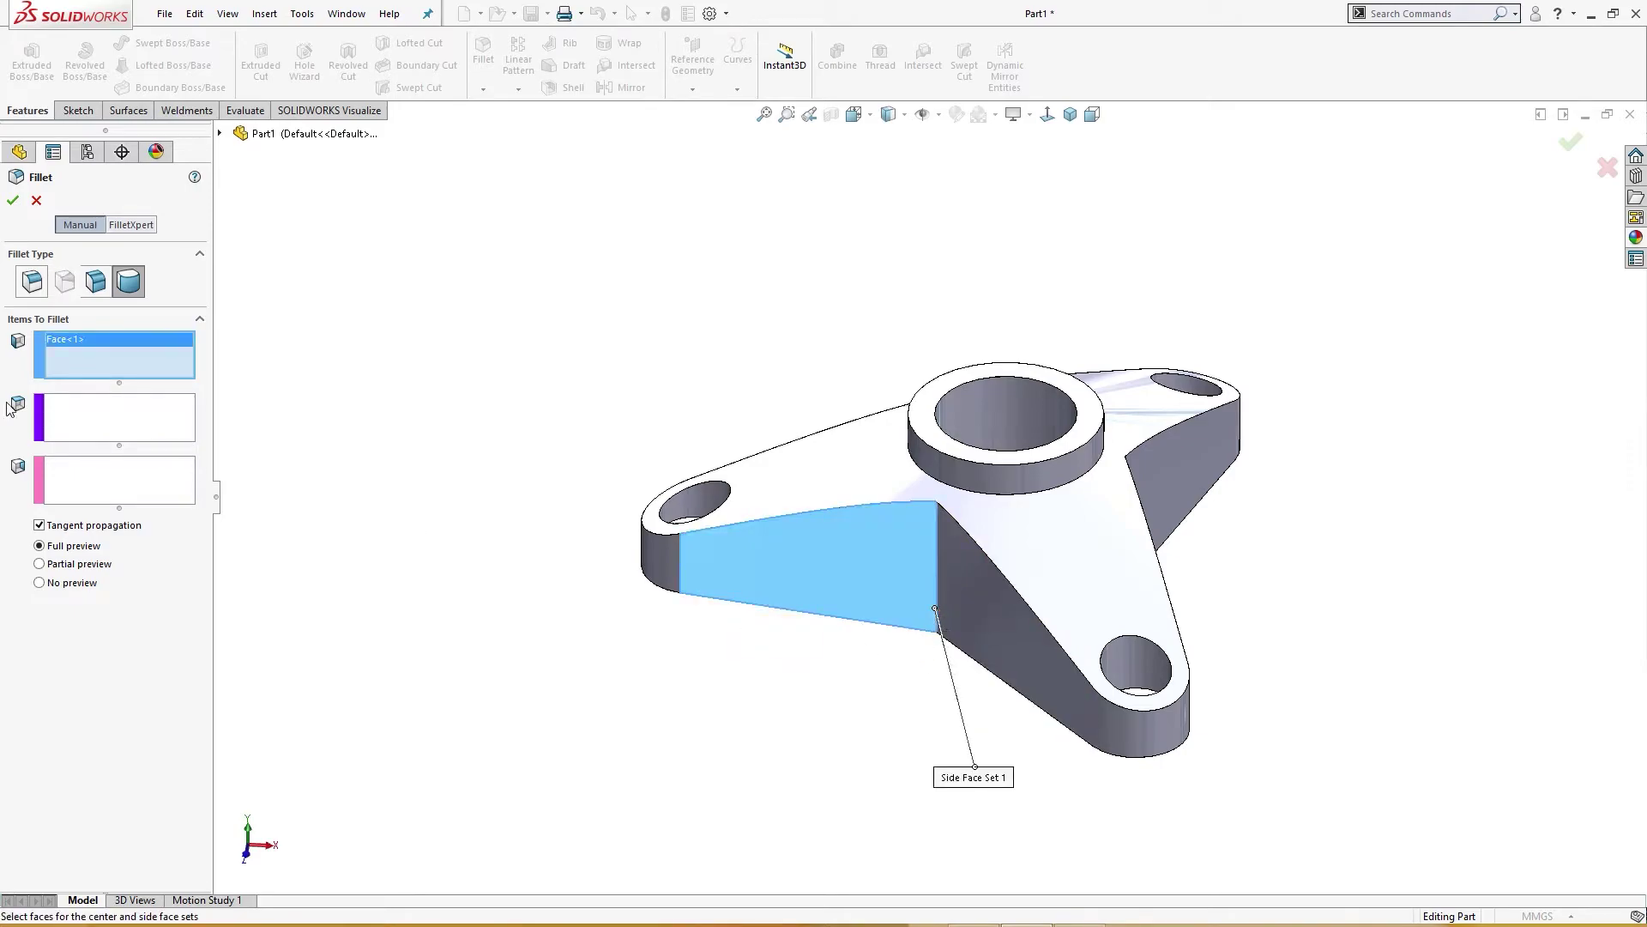
pyautogui.click(27, 293)
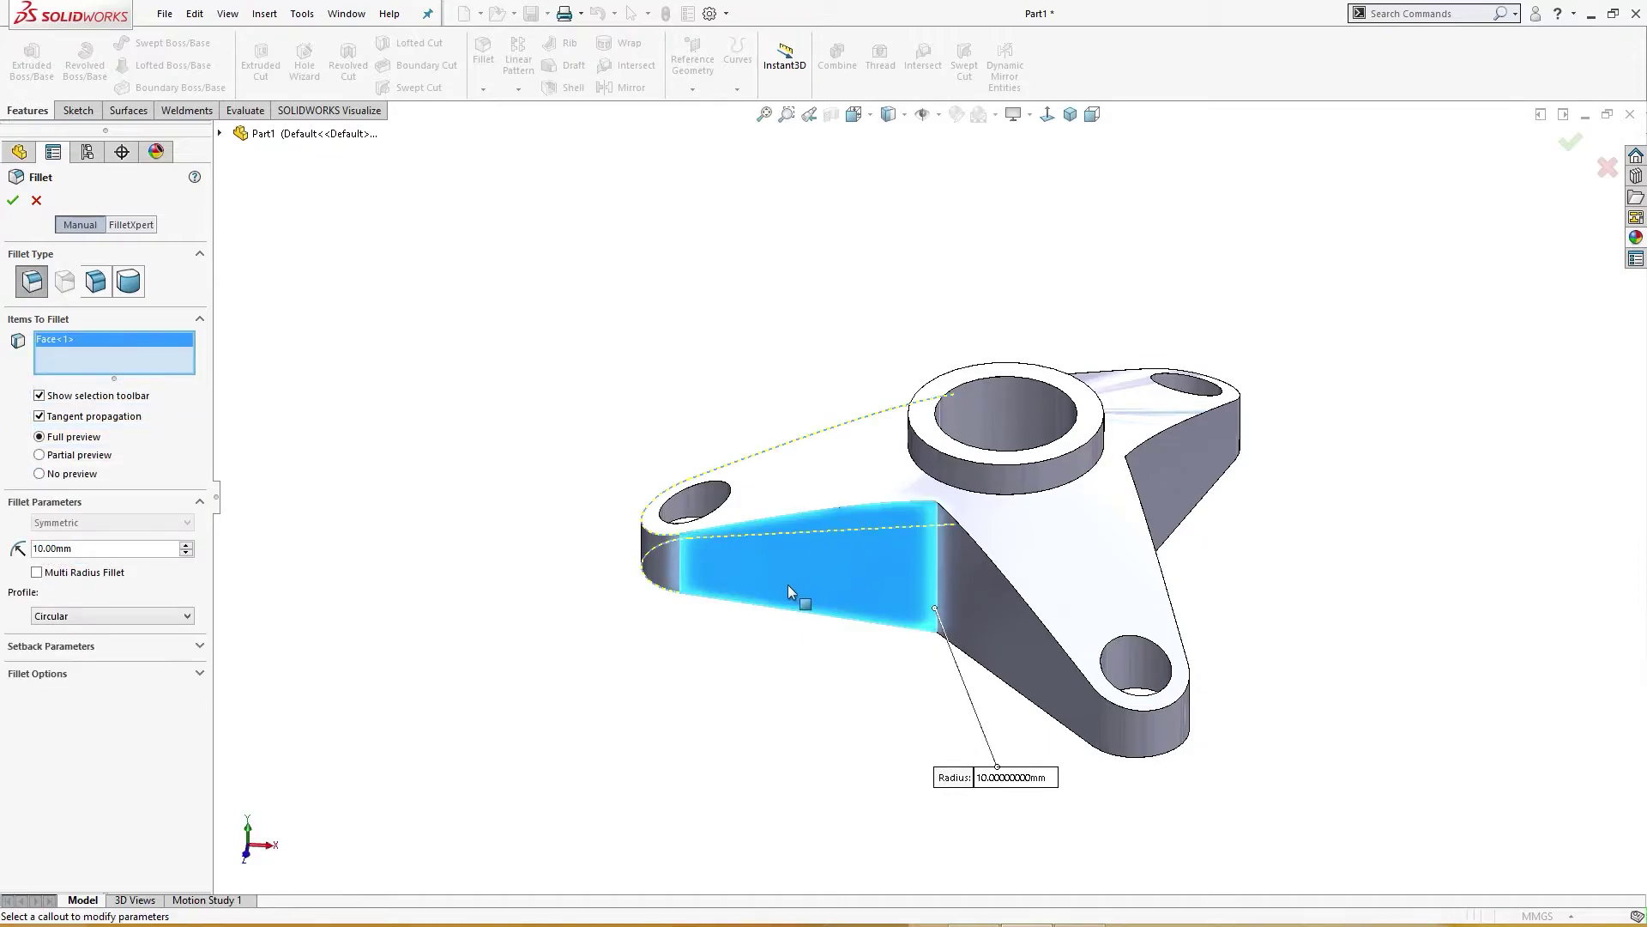
pyautogui.click(820, 571)
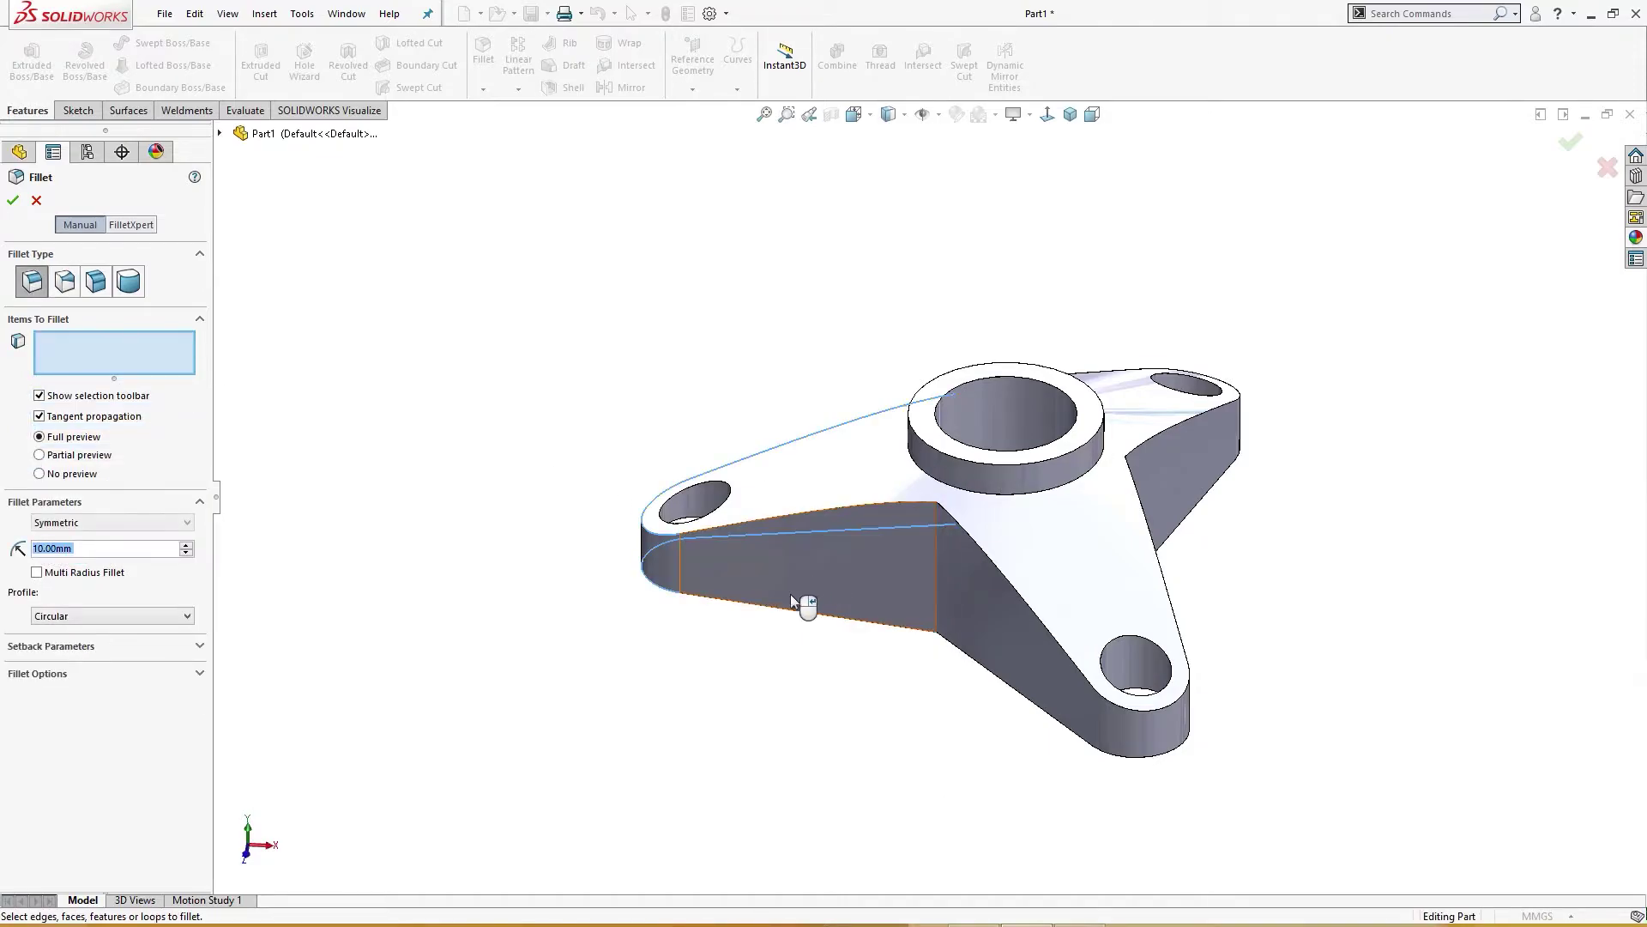
pyautogui.click(935, 578)
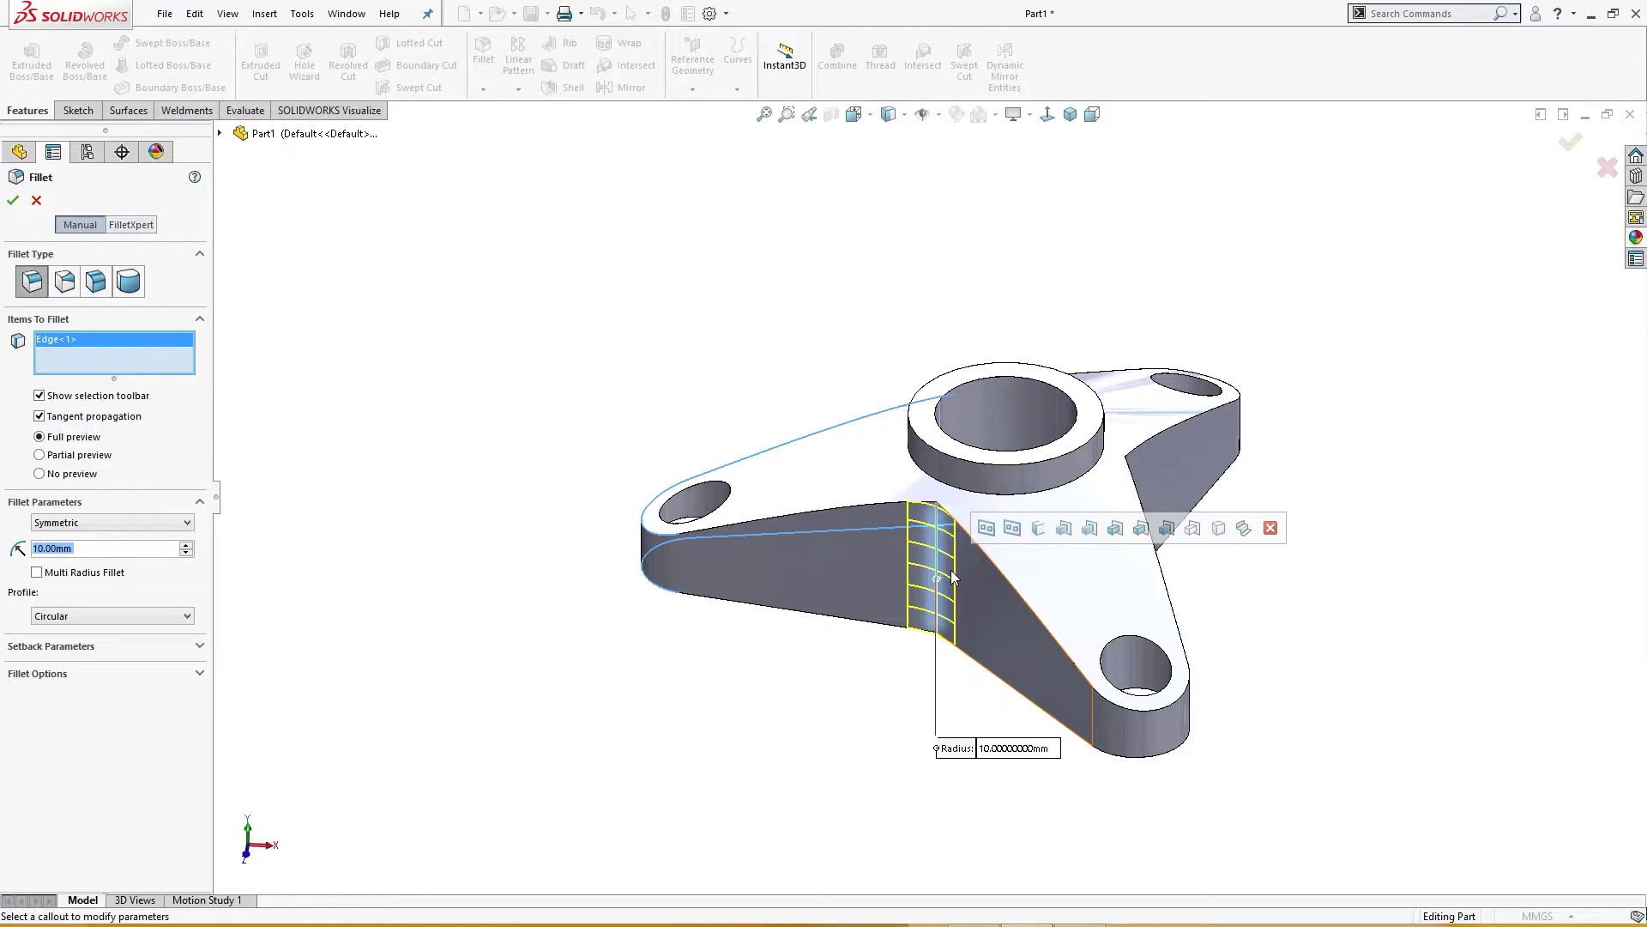
pyautogui.click(1039, 529)
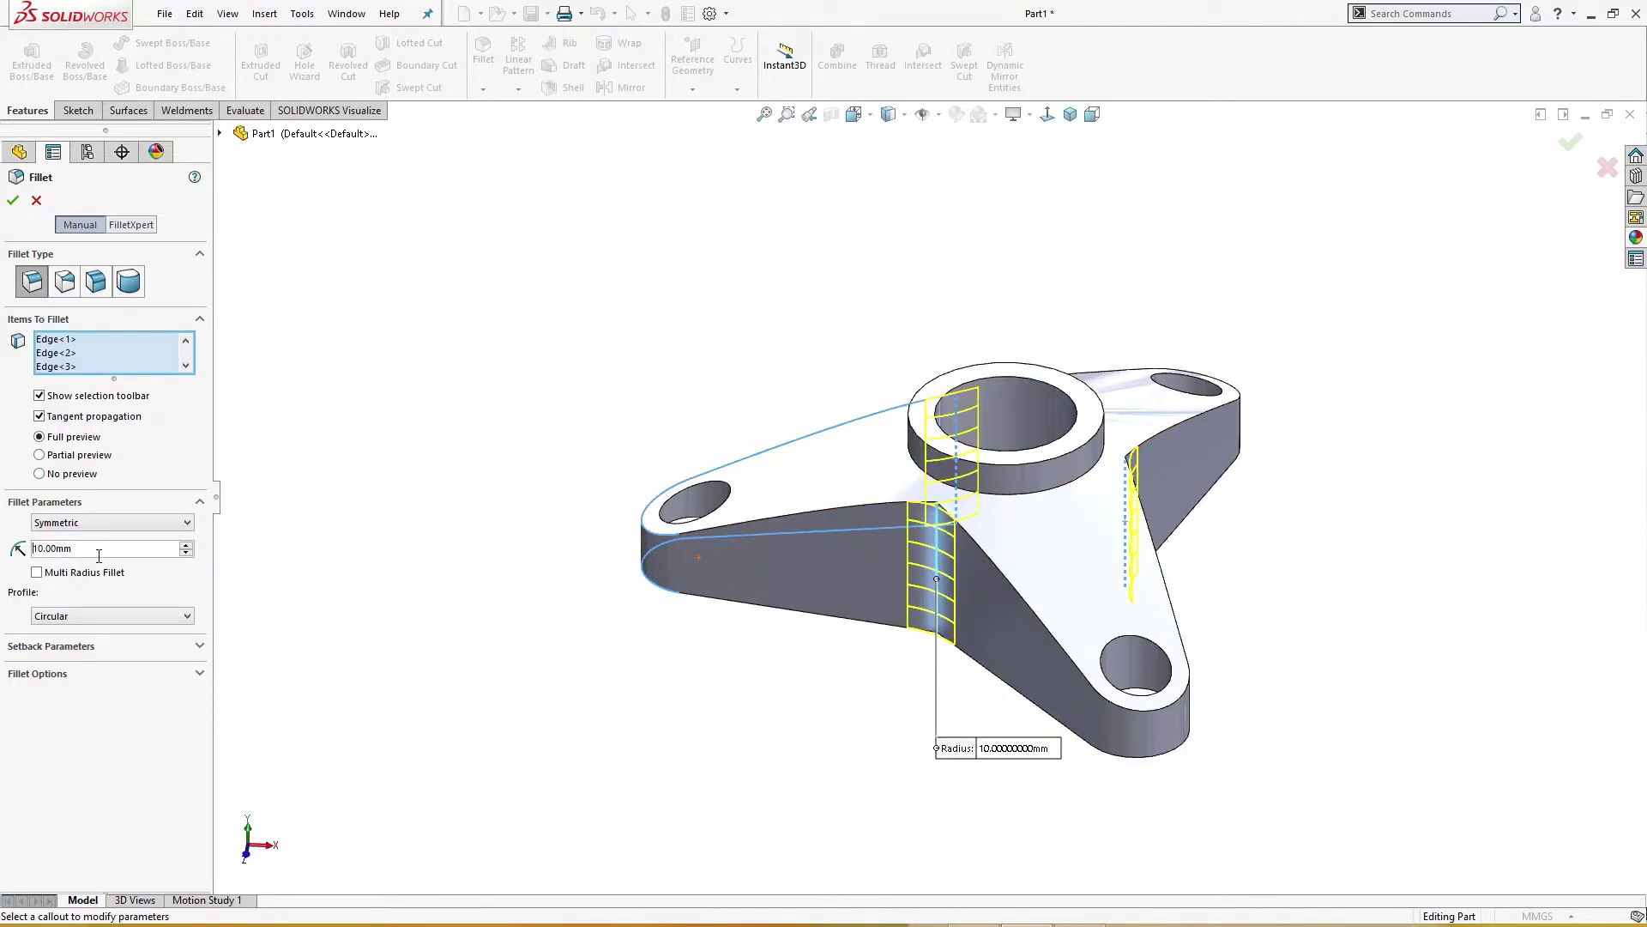
pyautogui.write('22')
pyautogui.press('Return')
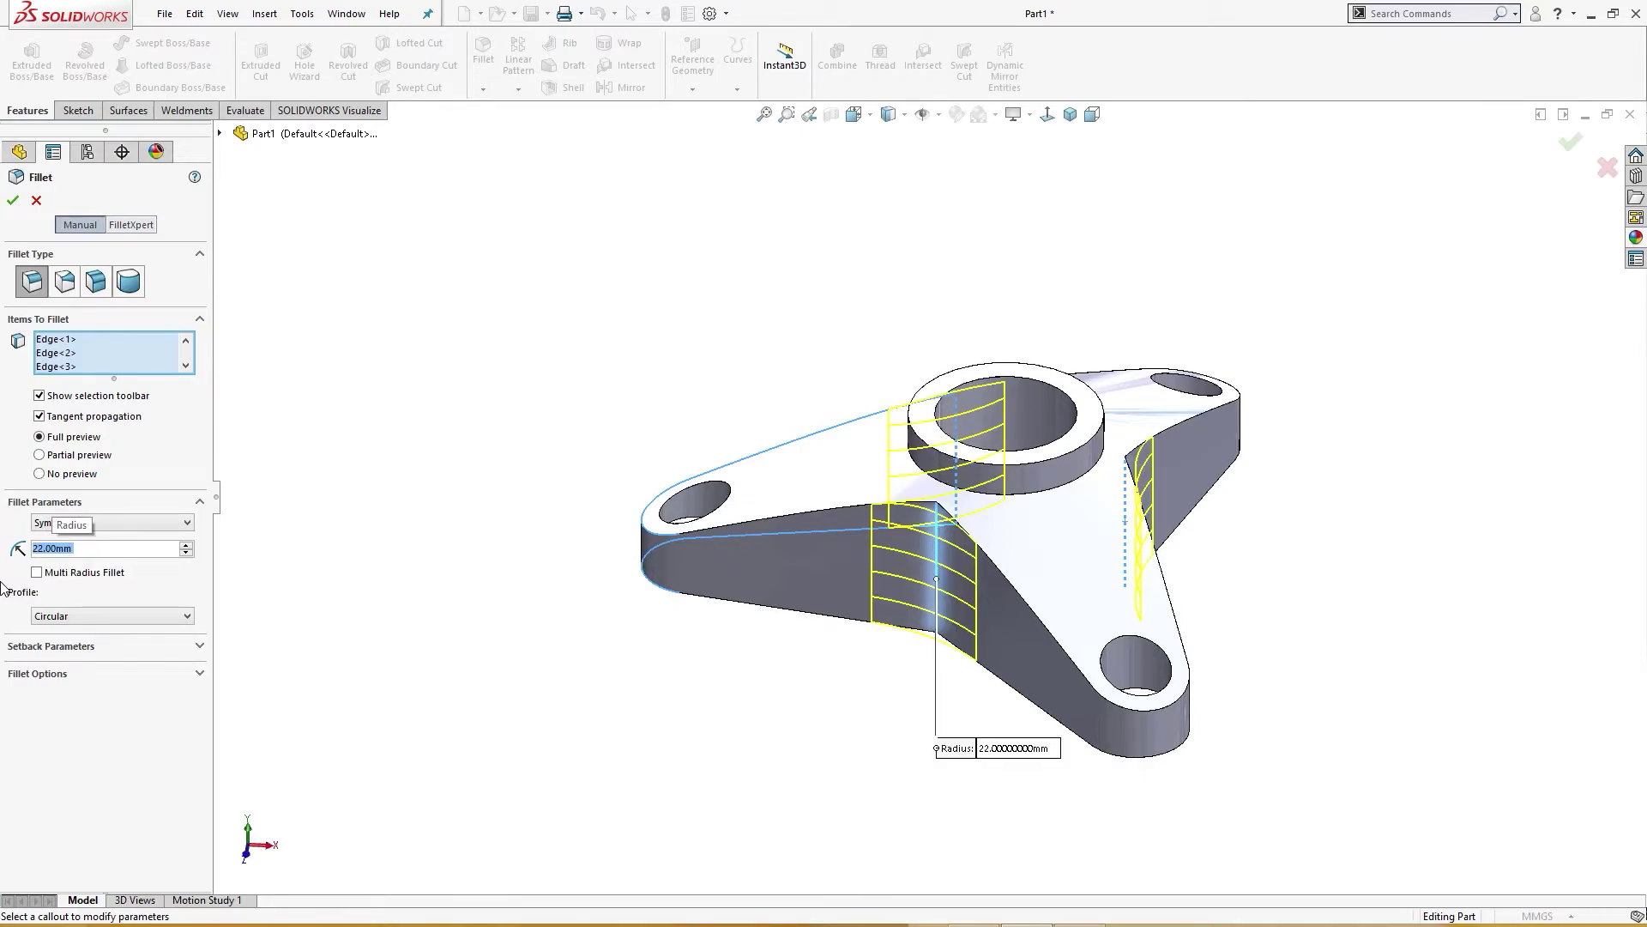
pyautogui.click(12, 201)
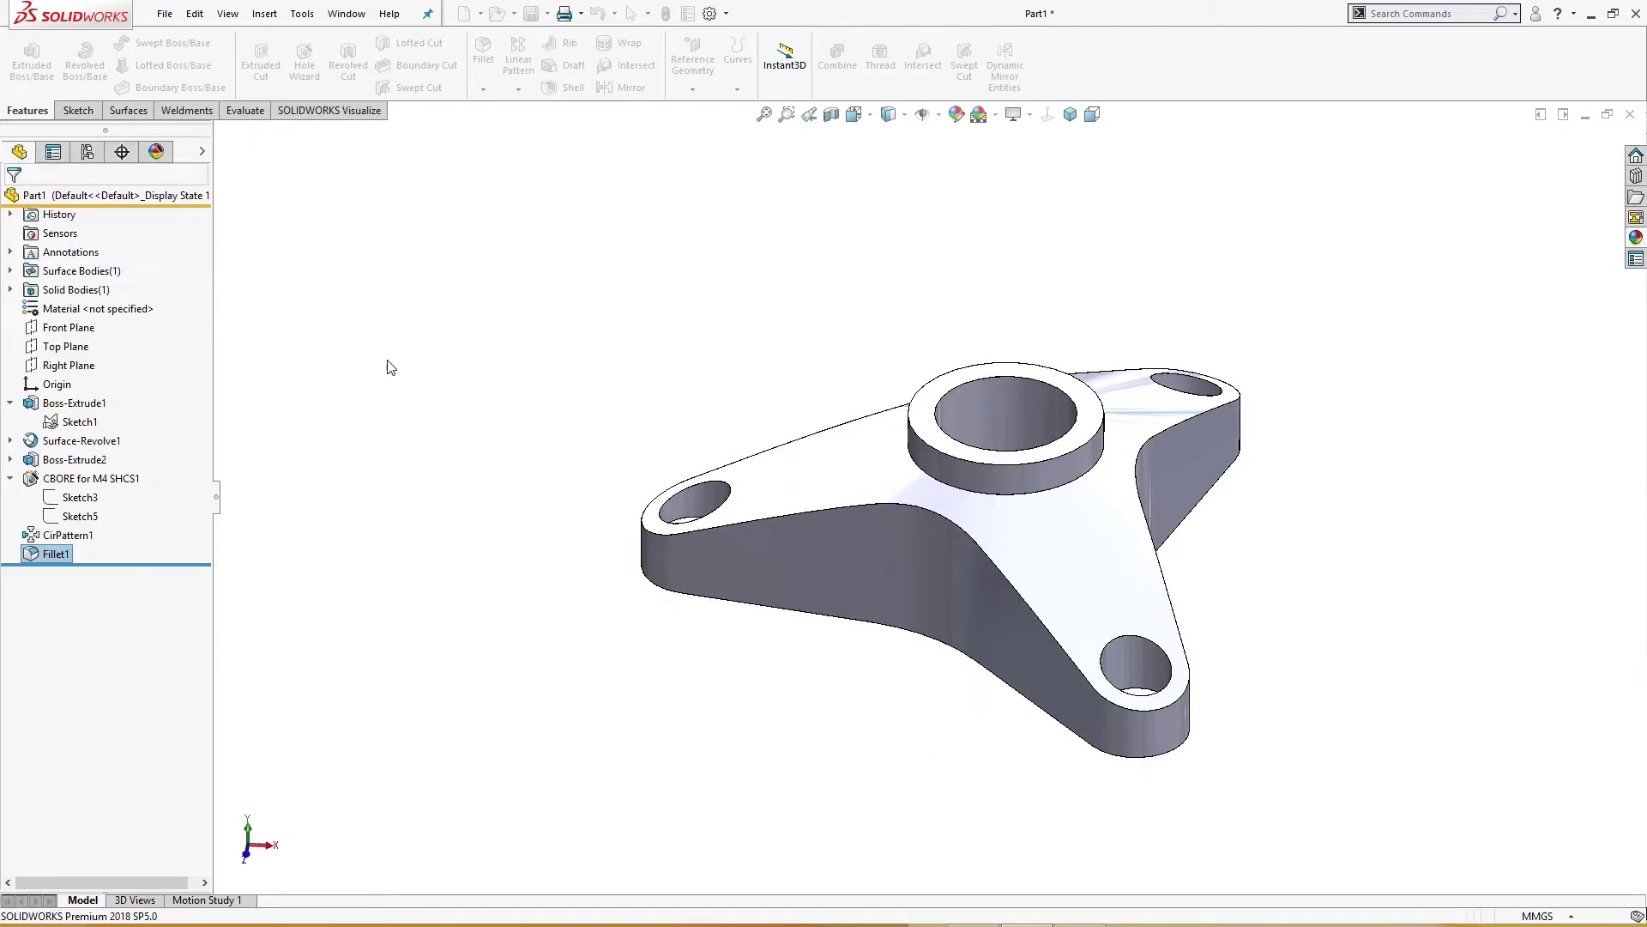
# Fillet the top outline edges and the boss's circular top edge at 1 mm.
pyautogui.moveTo(490, 431); pyautogui.dragTo(533, 436, button='middle')
pyautogui.moveTo(532, 436); pyautogui.dragTo(633, 397, button='right')
pyautogui.click(769, 463)
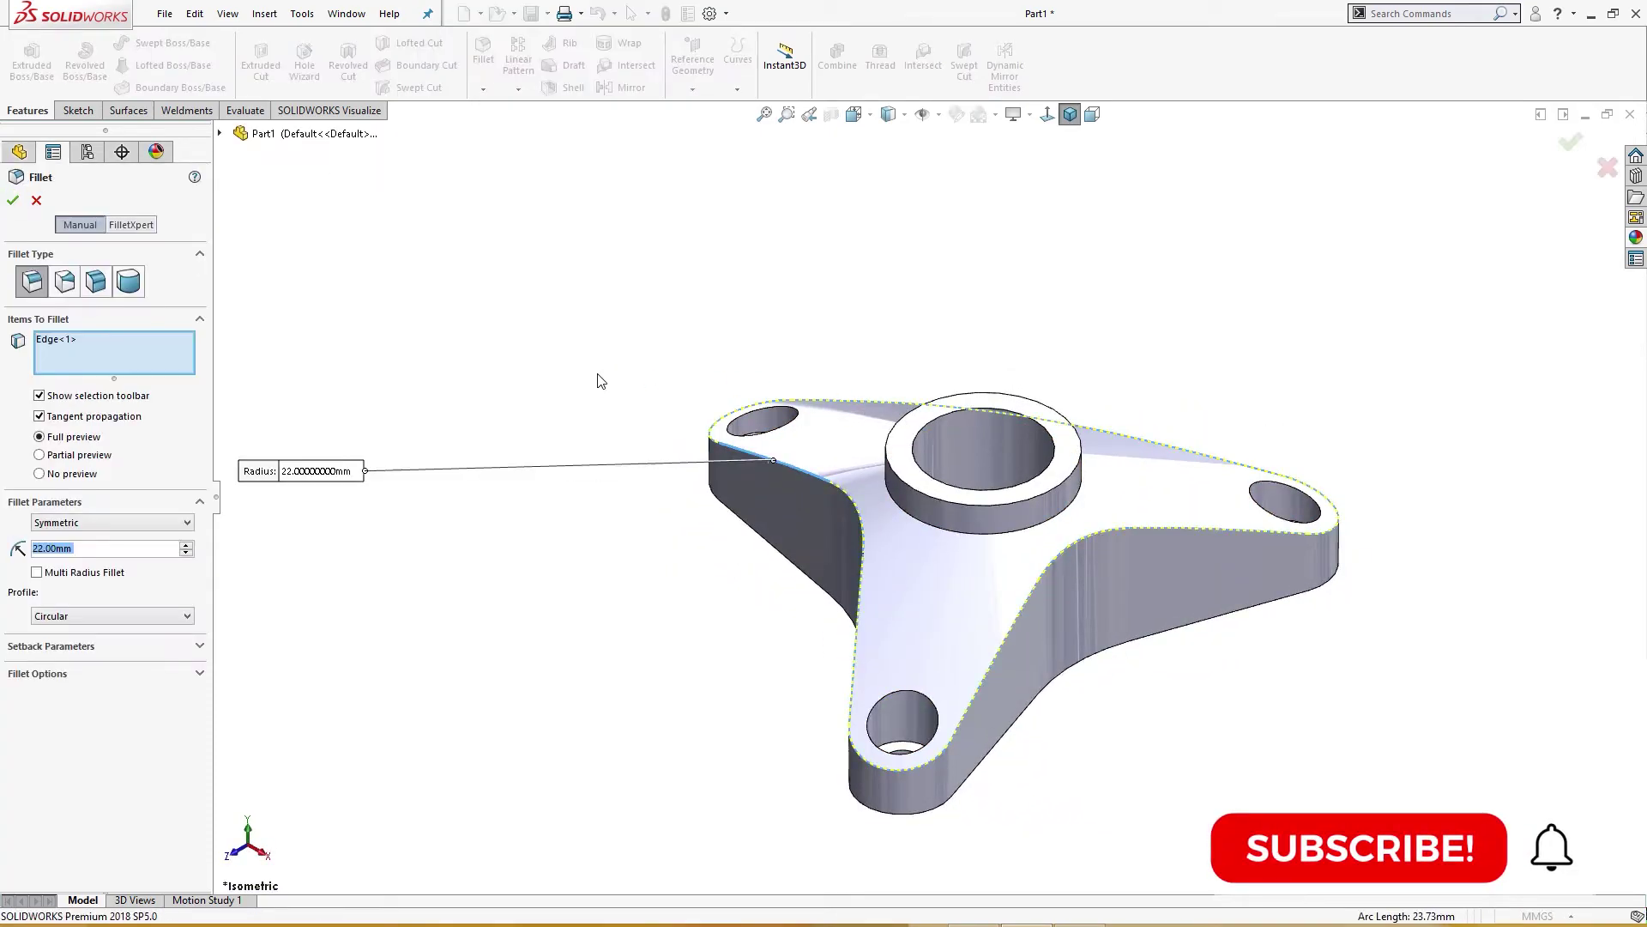
pyautogui.write('1')
pyautogui.press('Return')
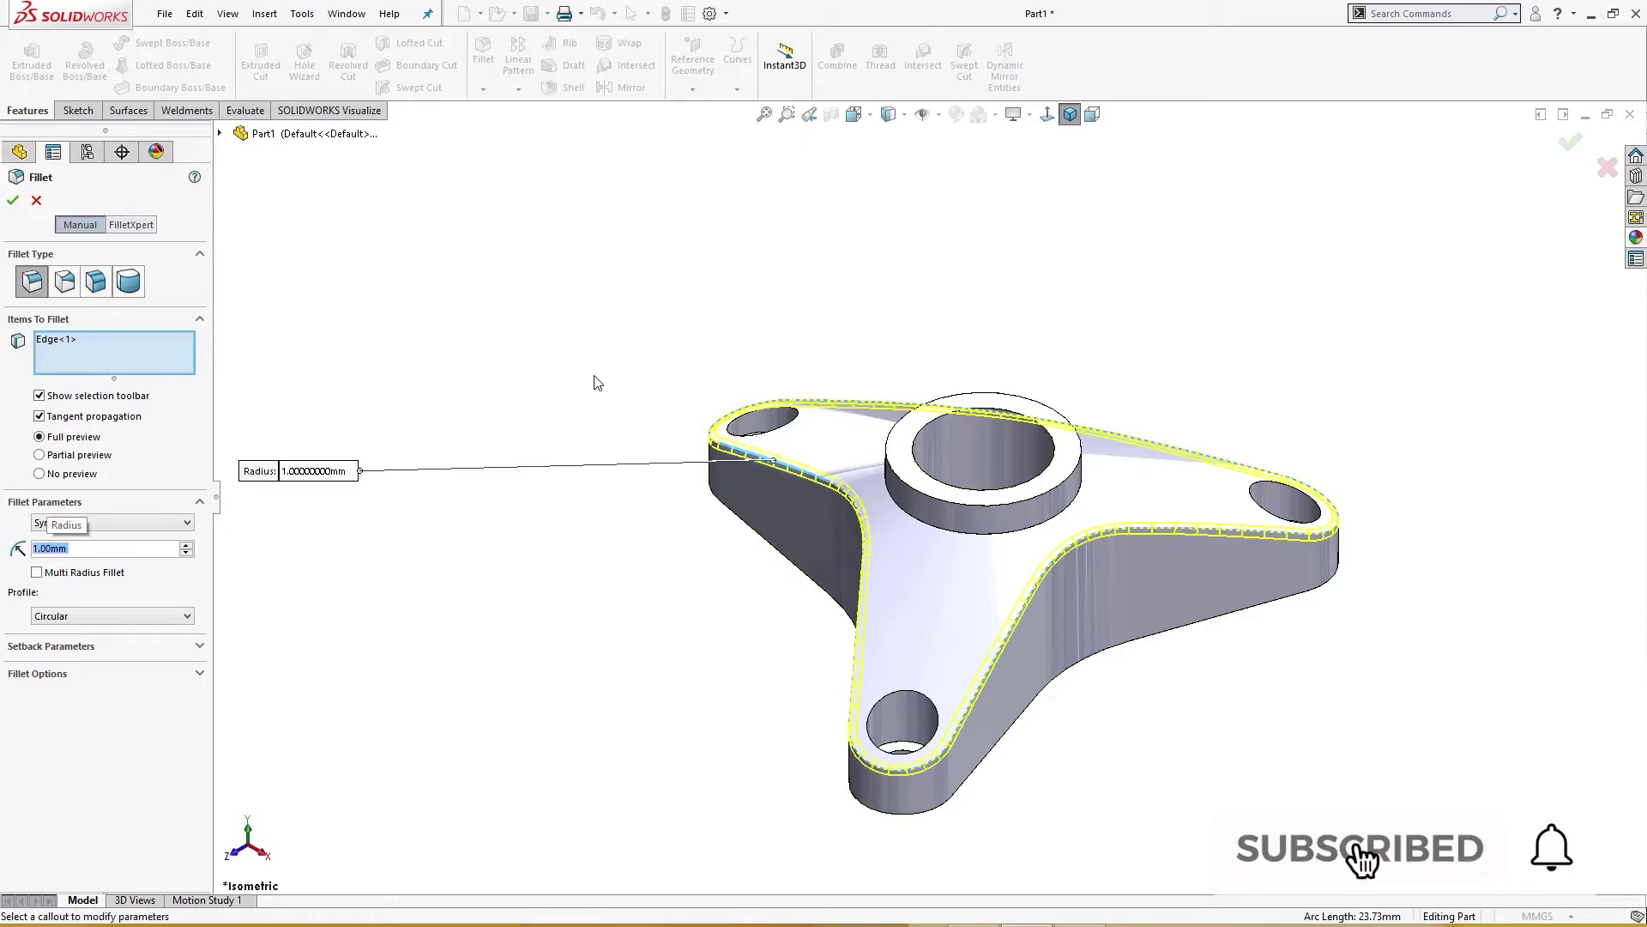
pyautogui.click(983, 535)
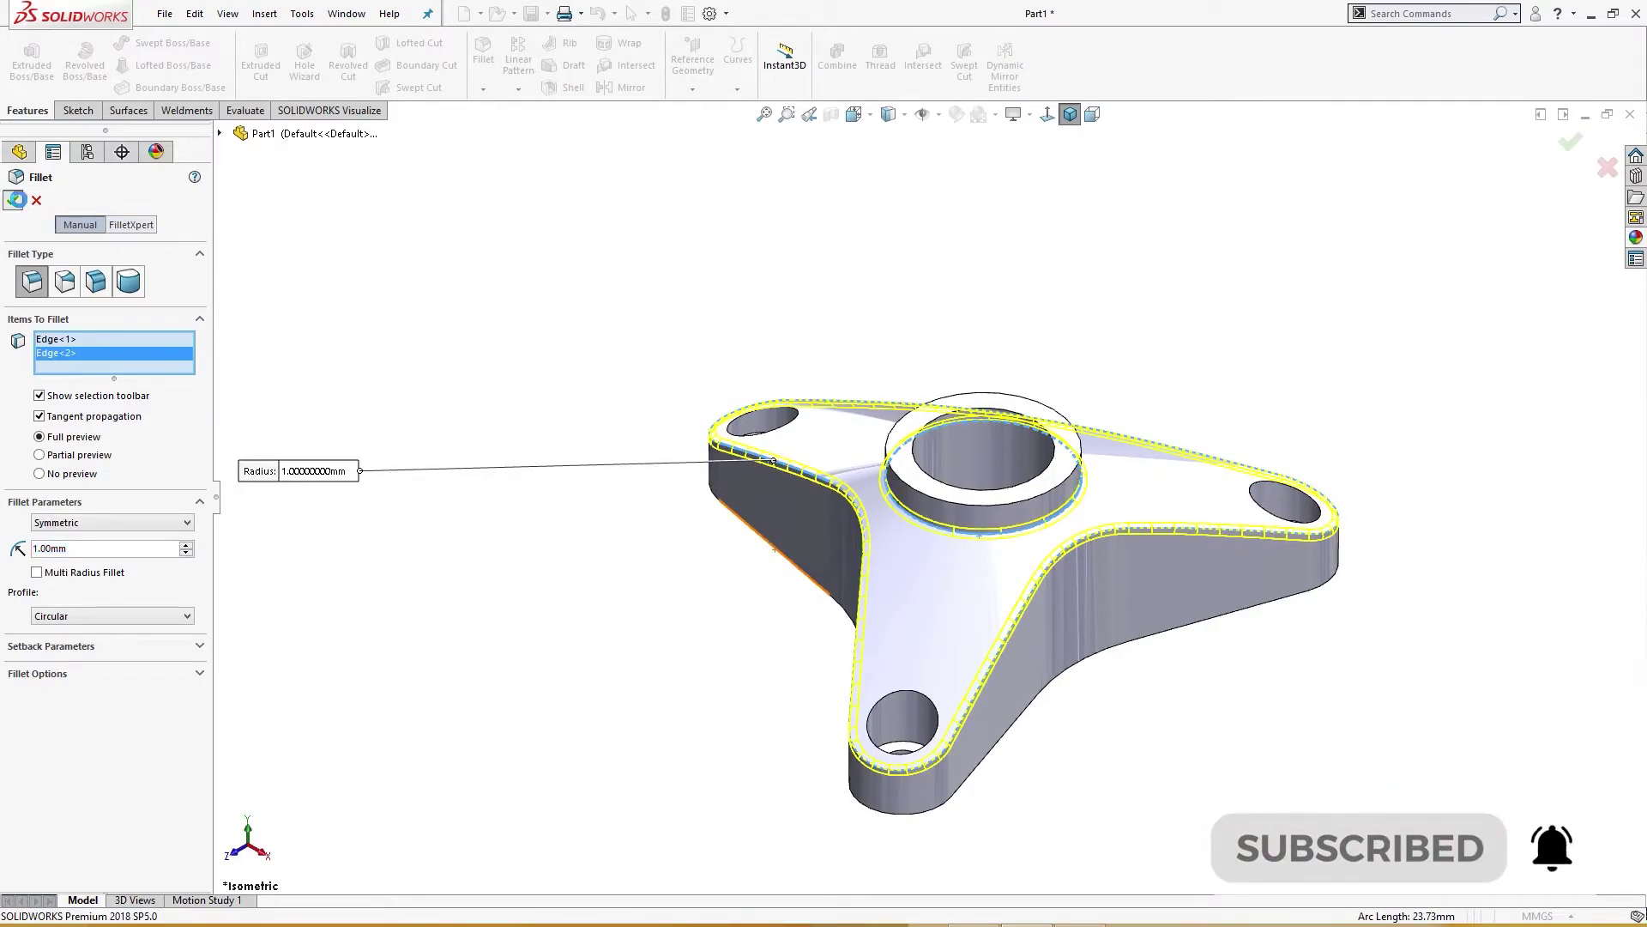
pyautogui.press('Return')
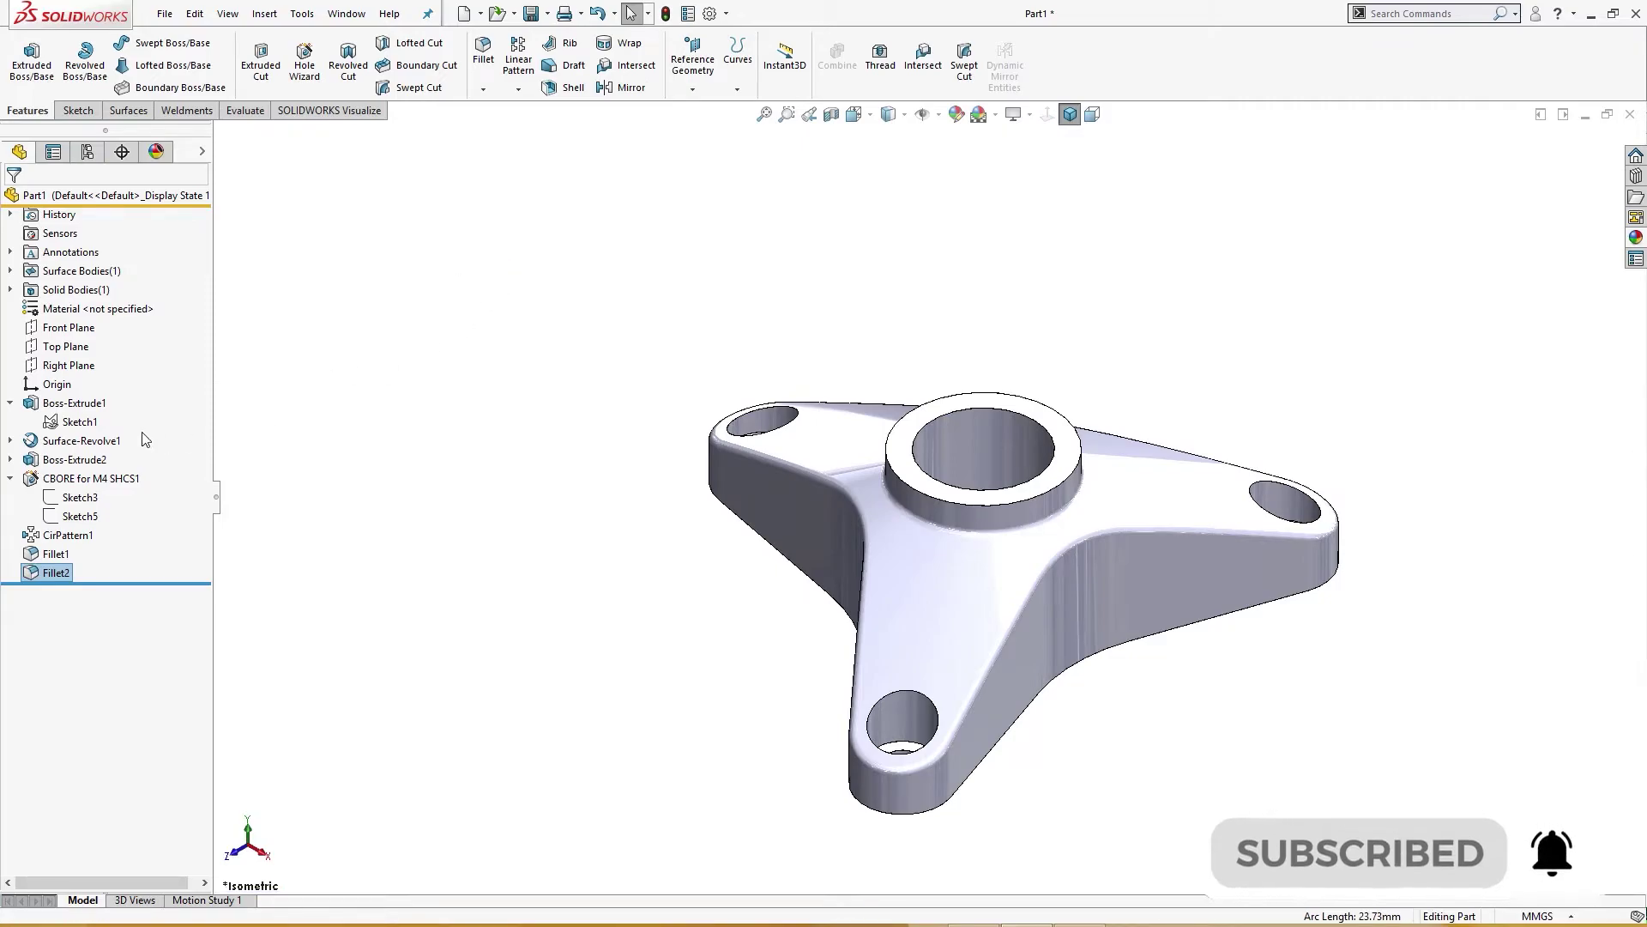
# Assign Plain Carbon Steel as the part's material.
pyautogui.rightClick(94, 317)
pyautogui.hotkey('alt', 'Tab')
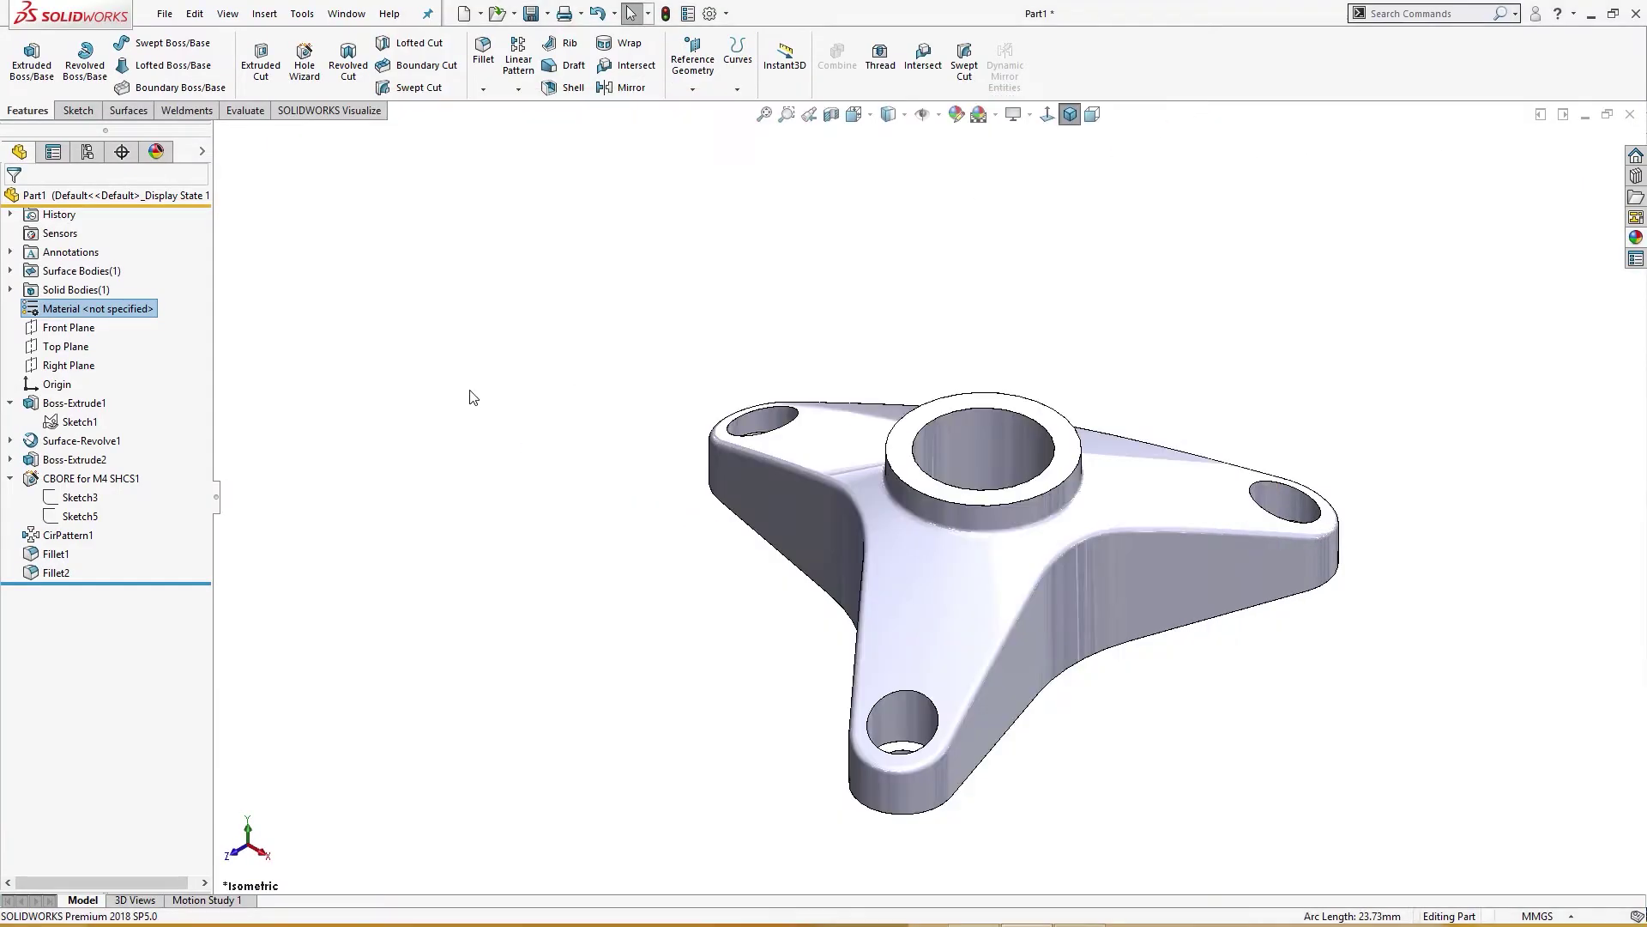
pyautogui.rightClick(130, 315)
pyautogui.click(210, 386)
pyautogui.moveTo(456, 466); pyautogui.dragTo(550, 467, button='middle')
pyautogui.hotkey('ctrl', '7')
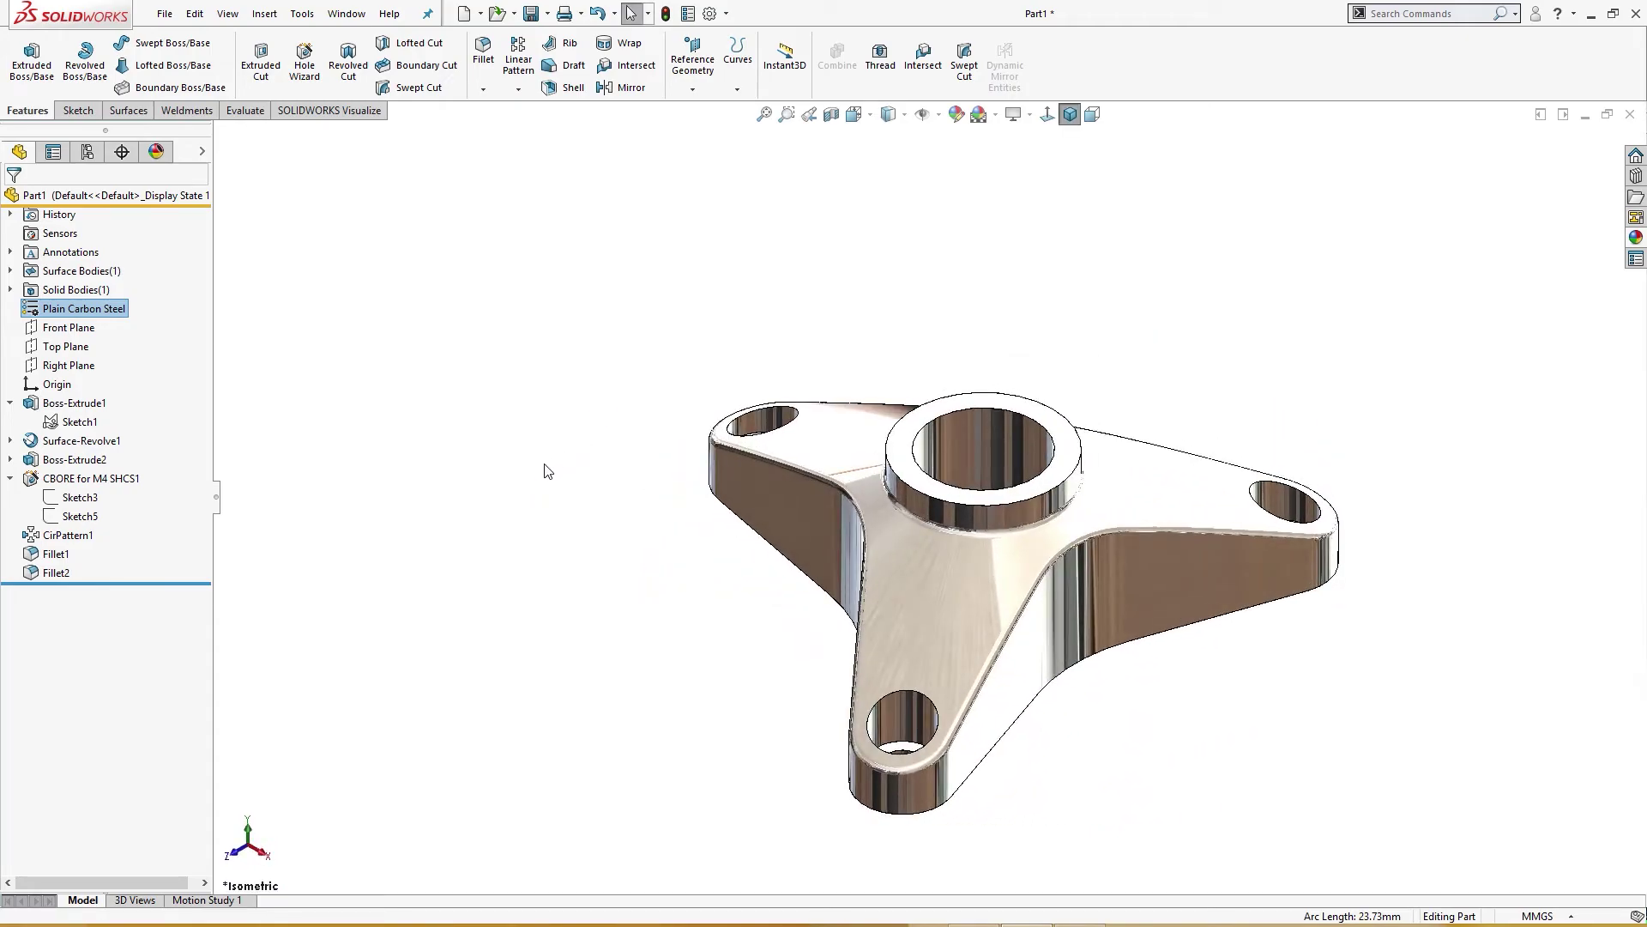
# Collapse CBORE for M4 SHCS1 and select the arm feature to show its dimensions.
pyautogui.click(9, 479)
pyautogui.moveTo(675, 562); pyautogui.dragTo(843, 605, button='middle')
pyautogui.click(844, 604)
pyautogui.moveTo(815, 667); pyautogui.dragTo(921, 853, button='middle')
# Bring the Model Mania drawing back up and advance to the sheet with Section B-B and load callouts.
pyautogui.moveTo(1027, 923)
pyautogui.click(1033, 850)
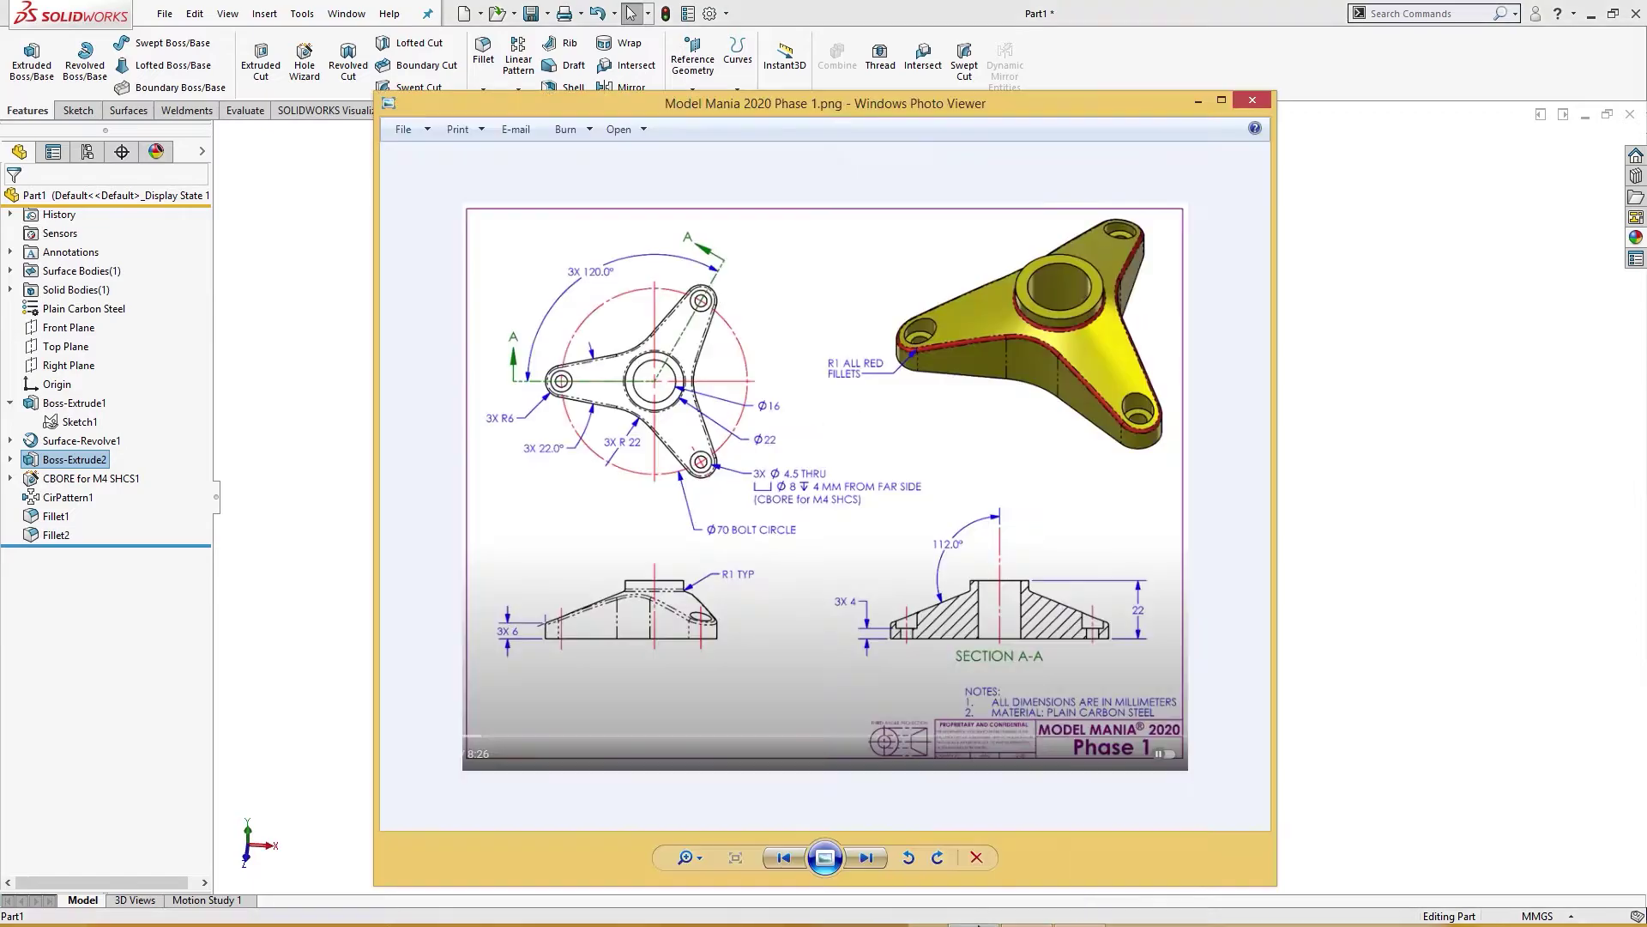
pyautogui.press('Right')
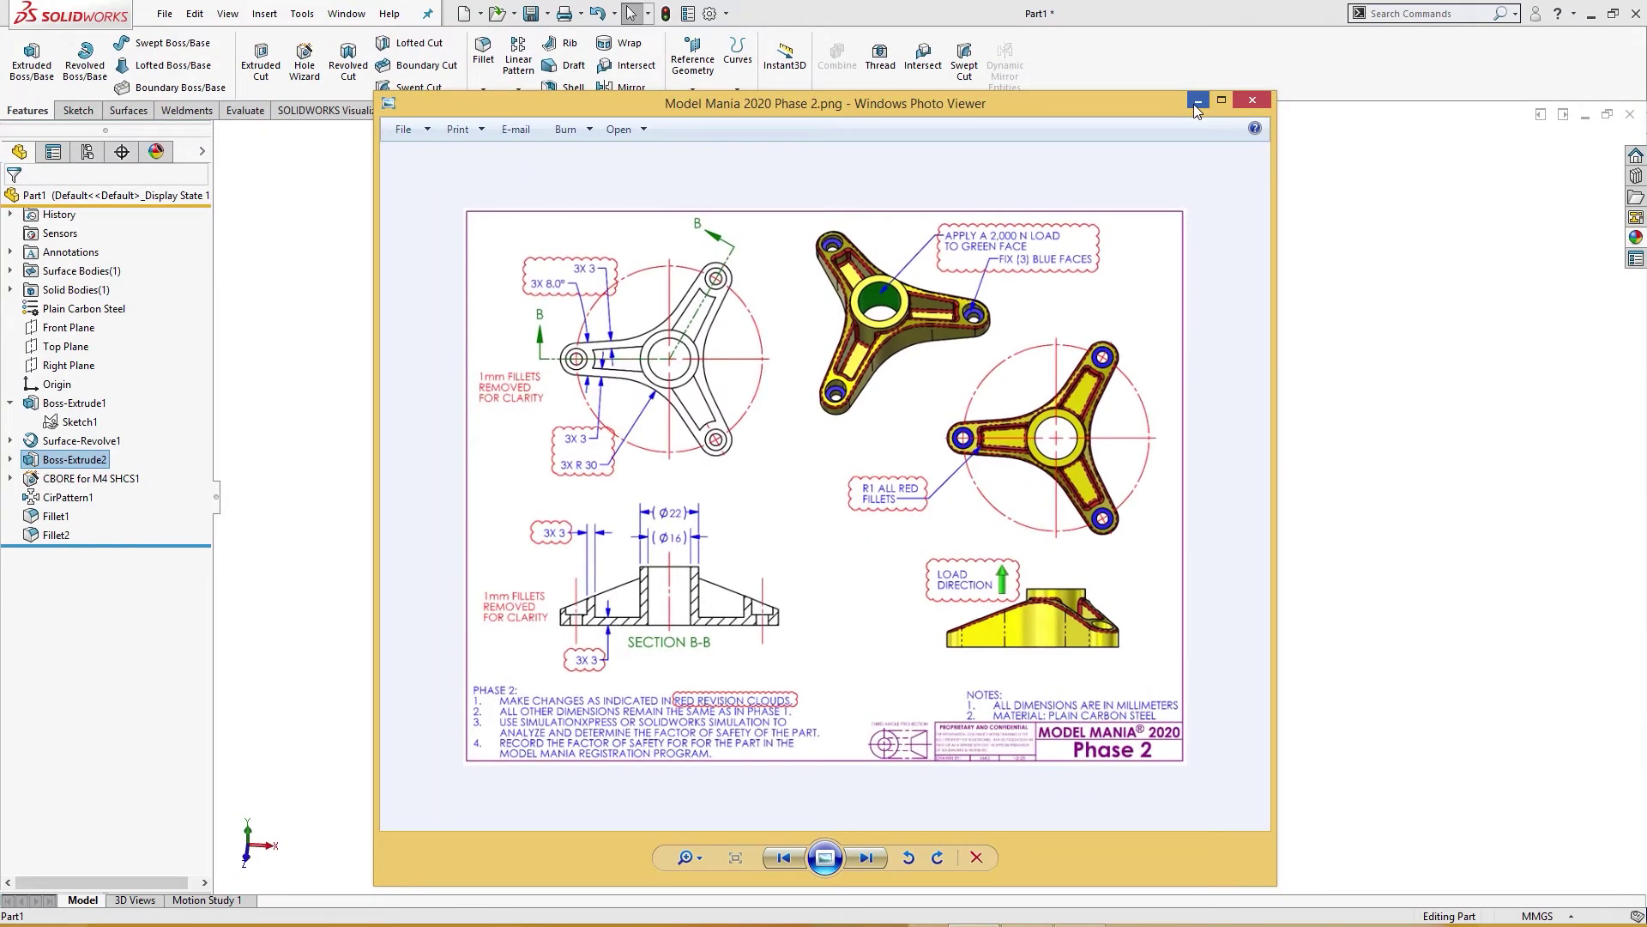
# Change the arms' 22° angle dimension to 8°, ignoring the resulting fillet rebuild error.
pyautogui.click(1198, 102)
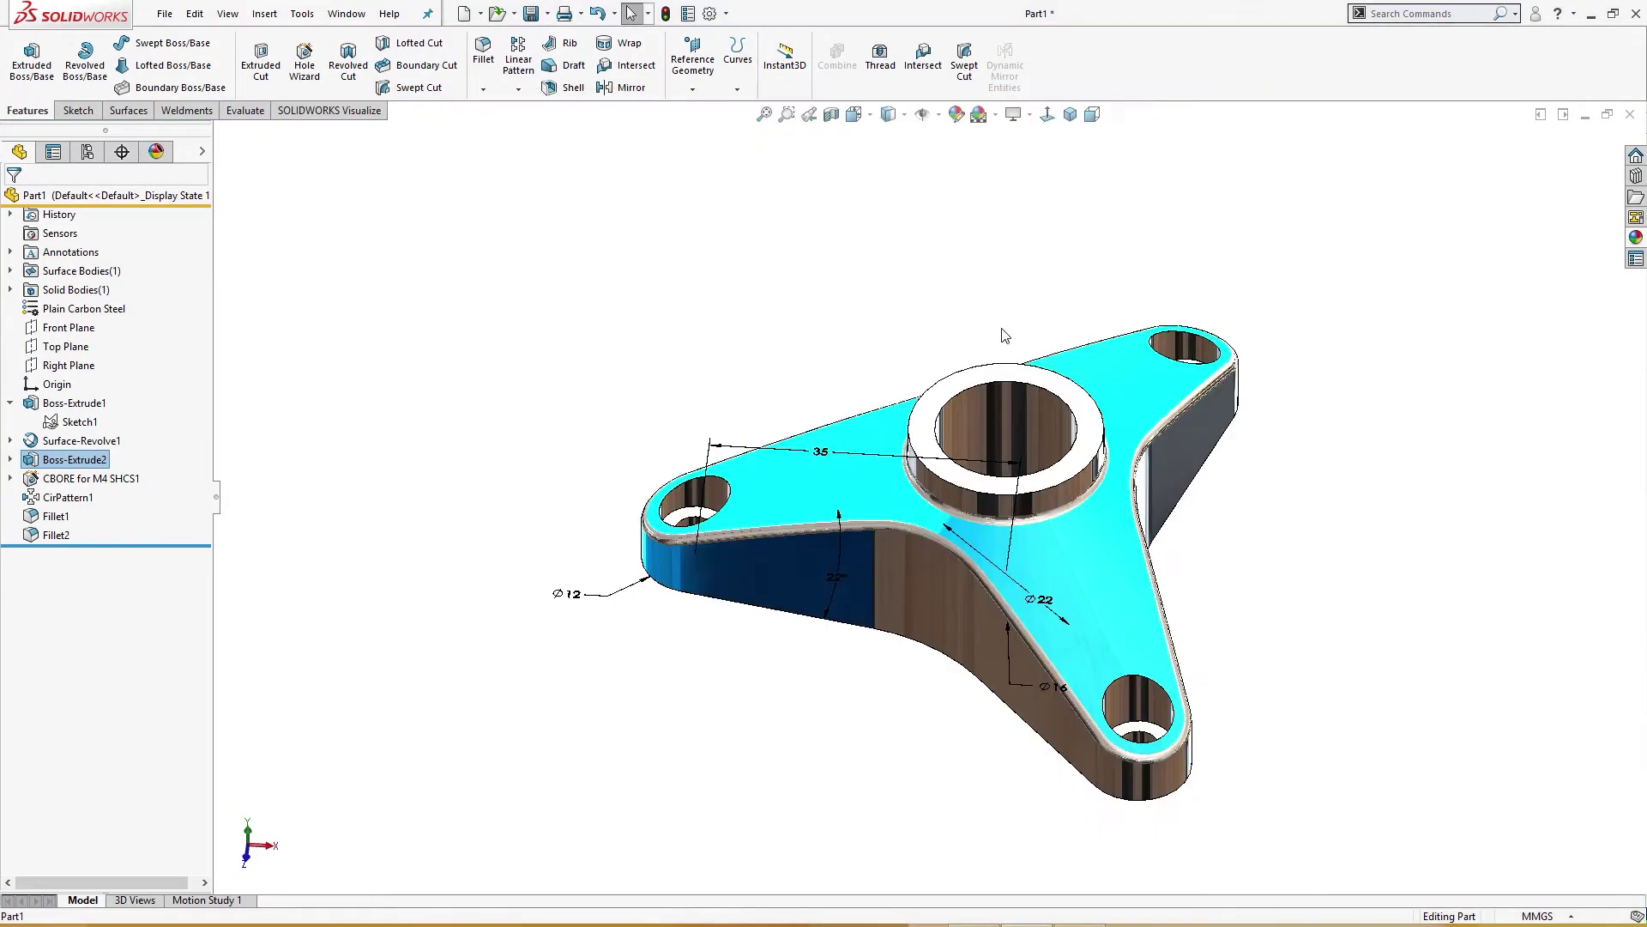
pyautogui.moveTo(819, 454); pyautogui.dragTo(806, 577, button='middle')
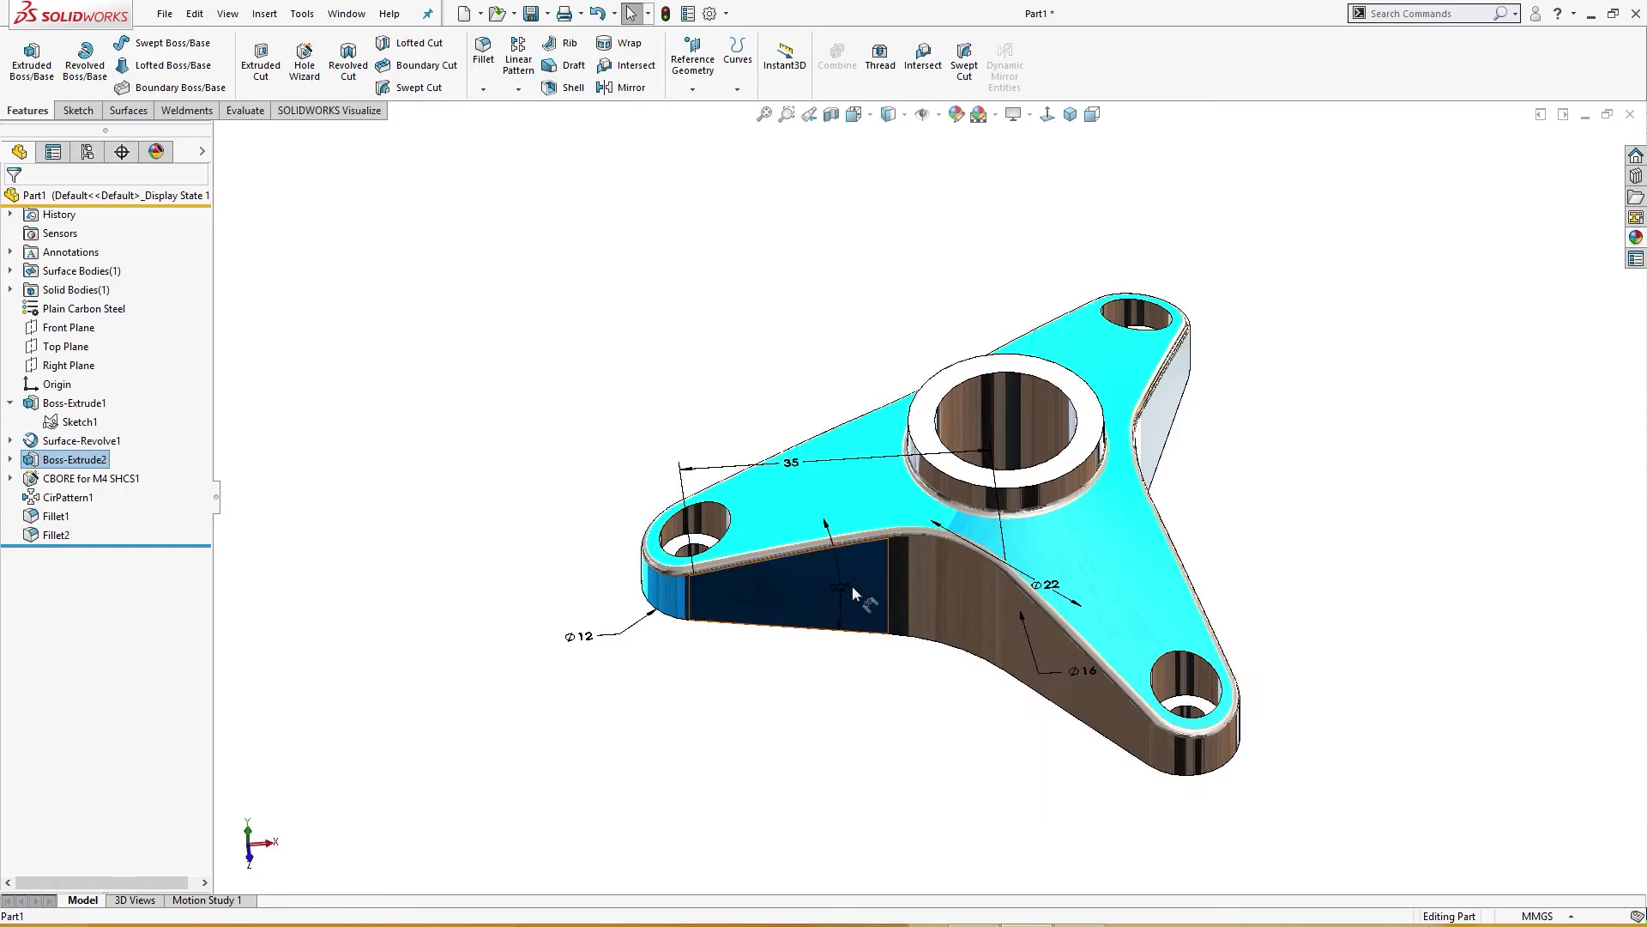
pyautogui.doubleClick(849, 587)
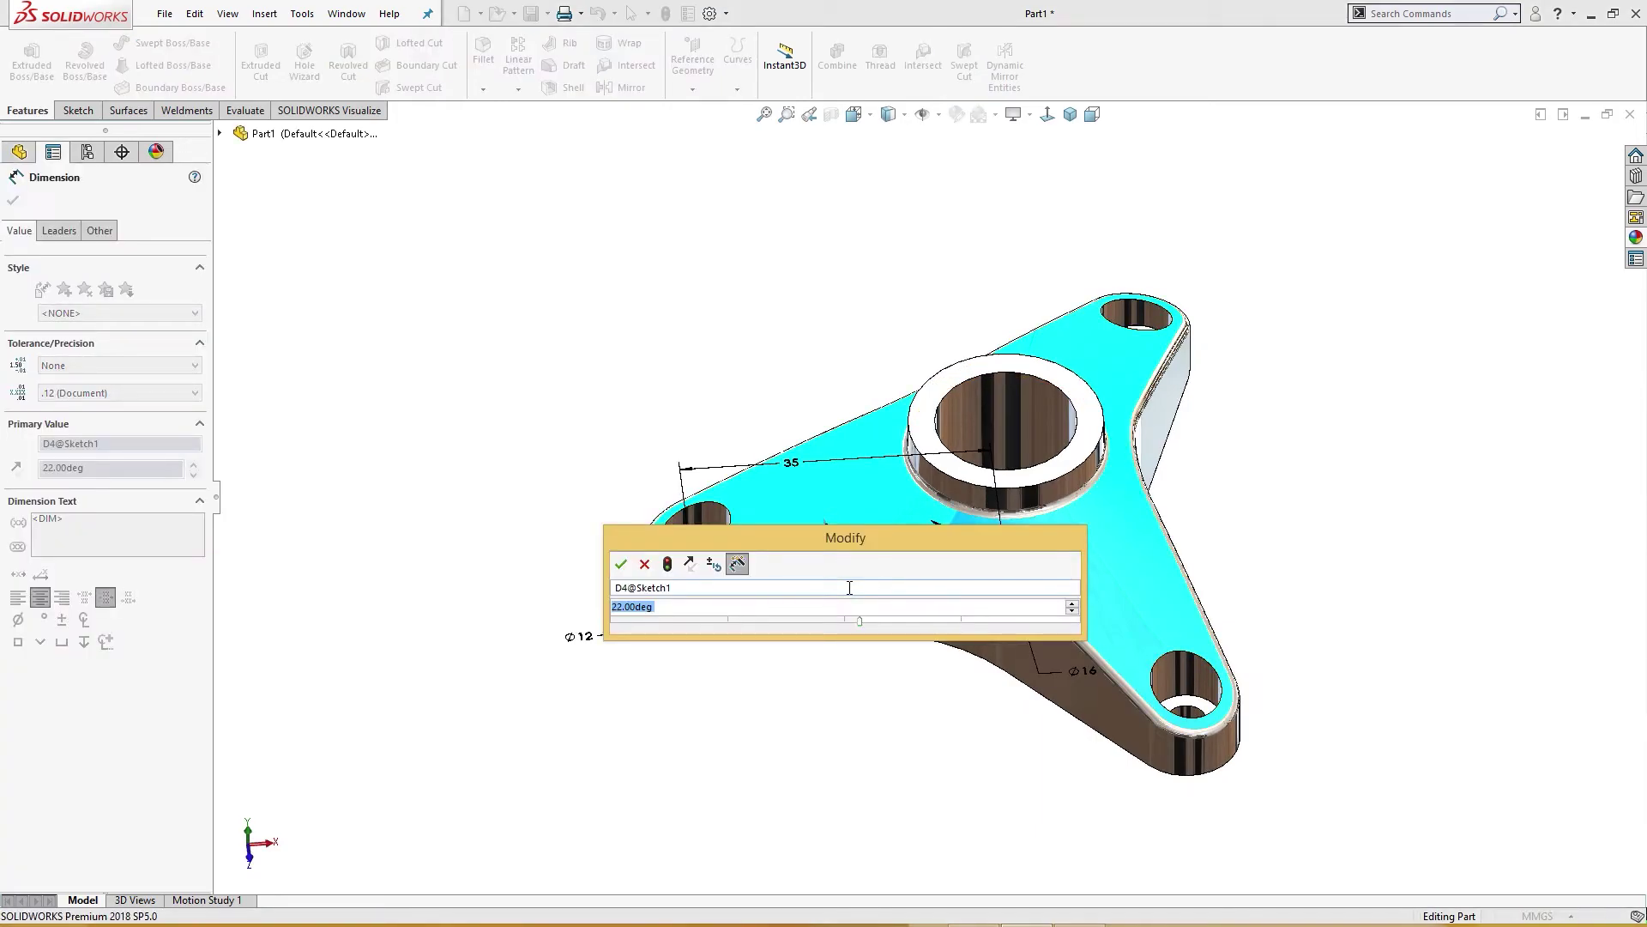
pyautogui.write('8')
pyautogui.press('Return')
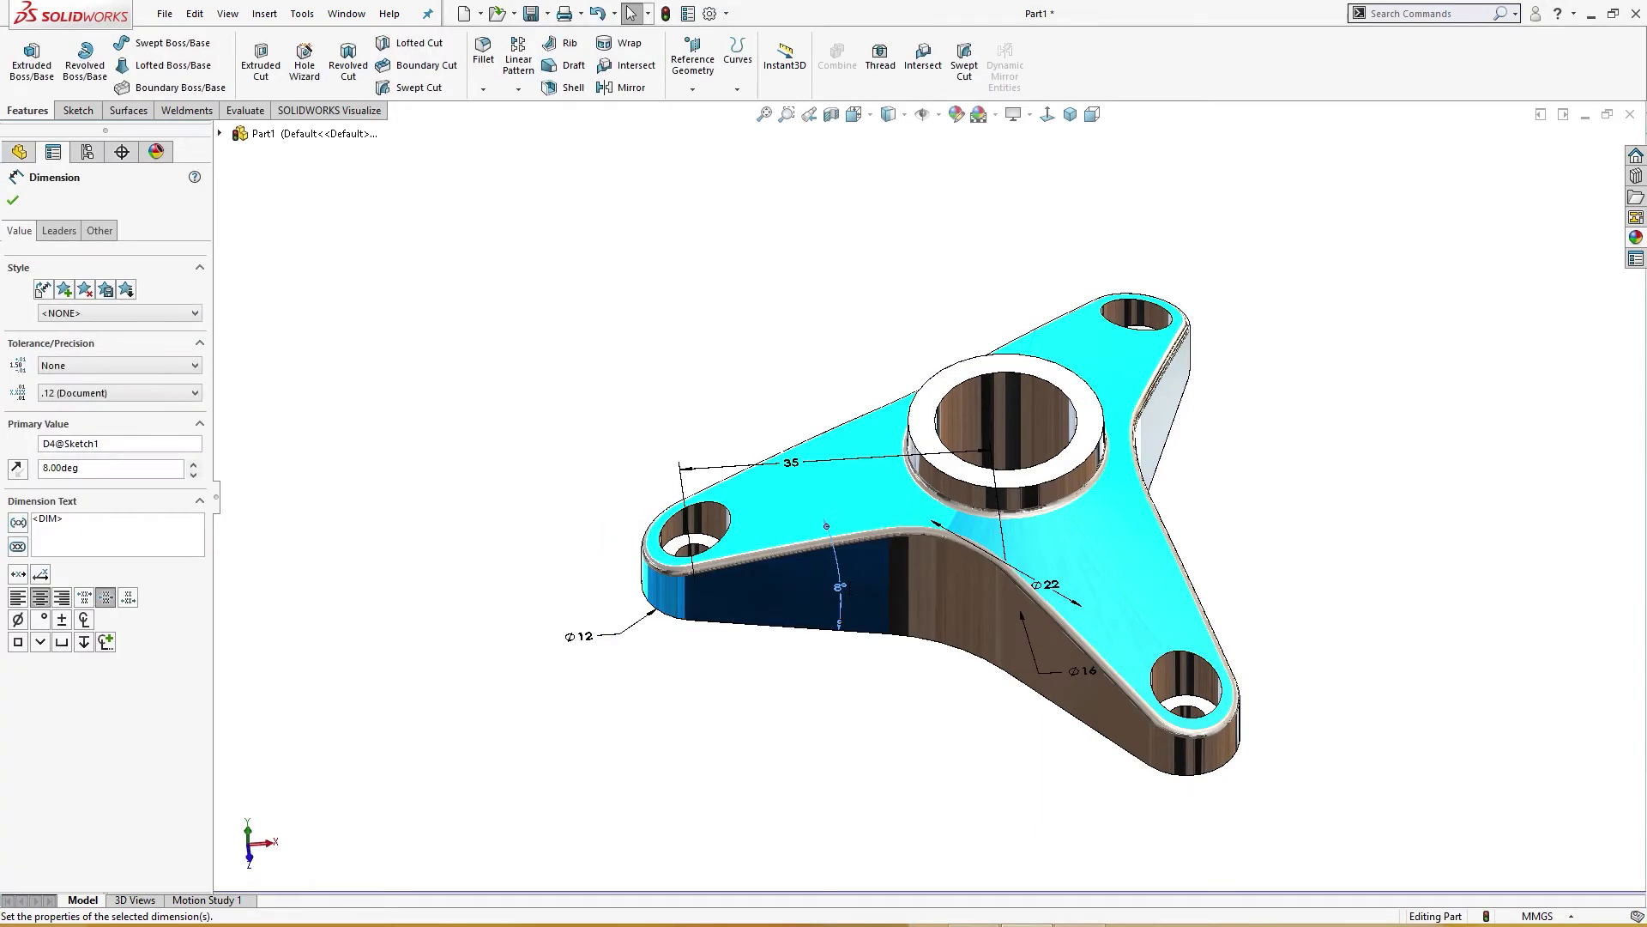
pyautogui.click(806, 315)
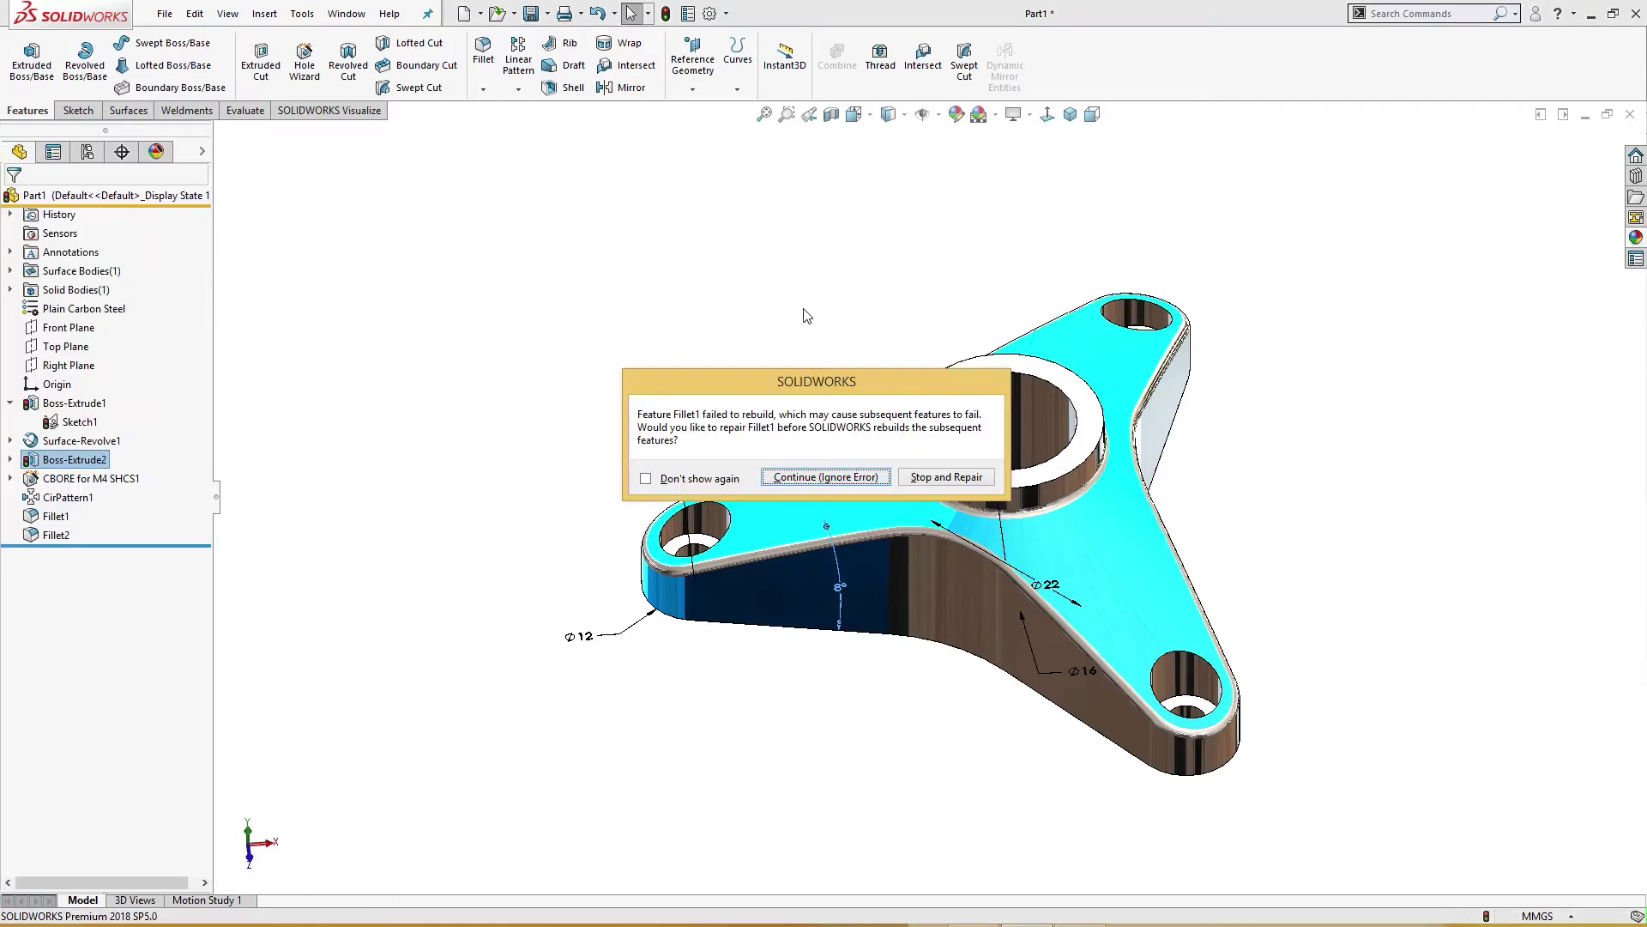
pyautogui.click(868, 481)
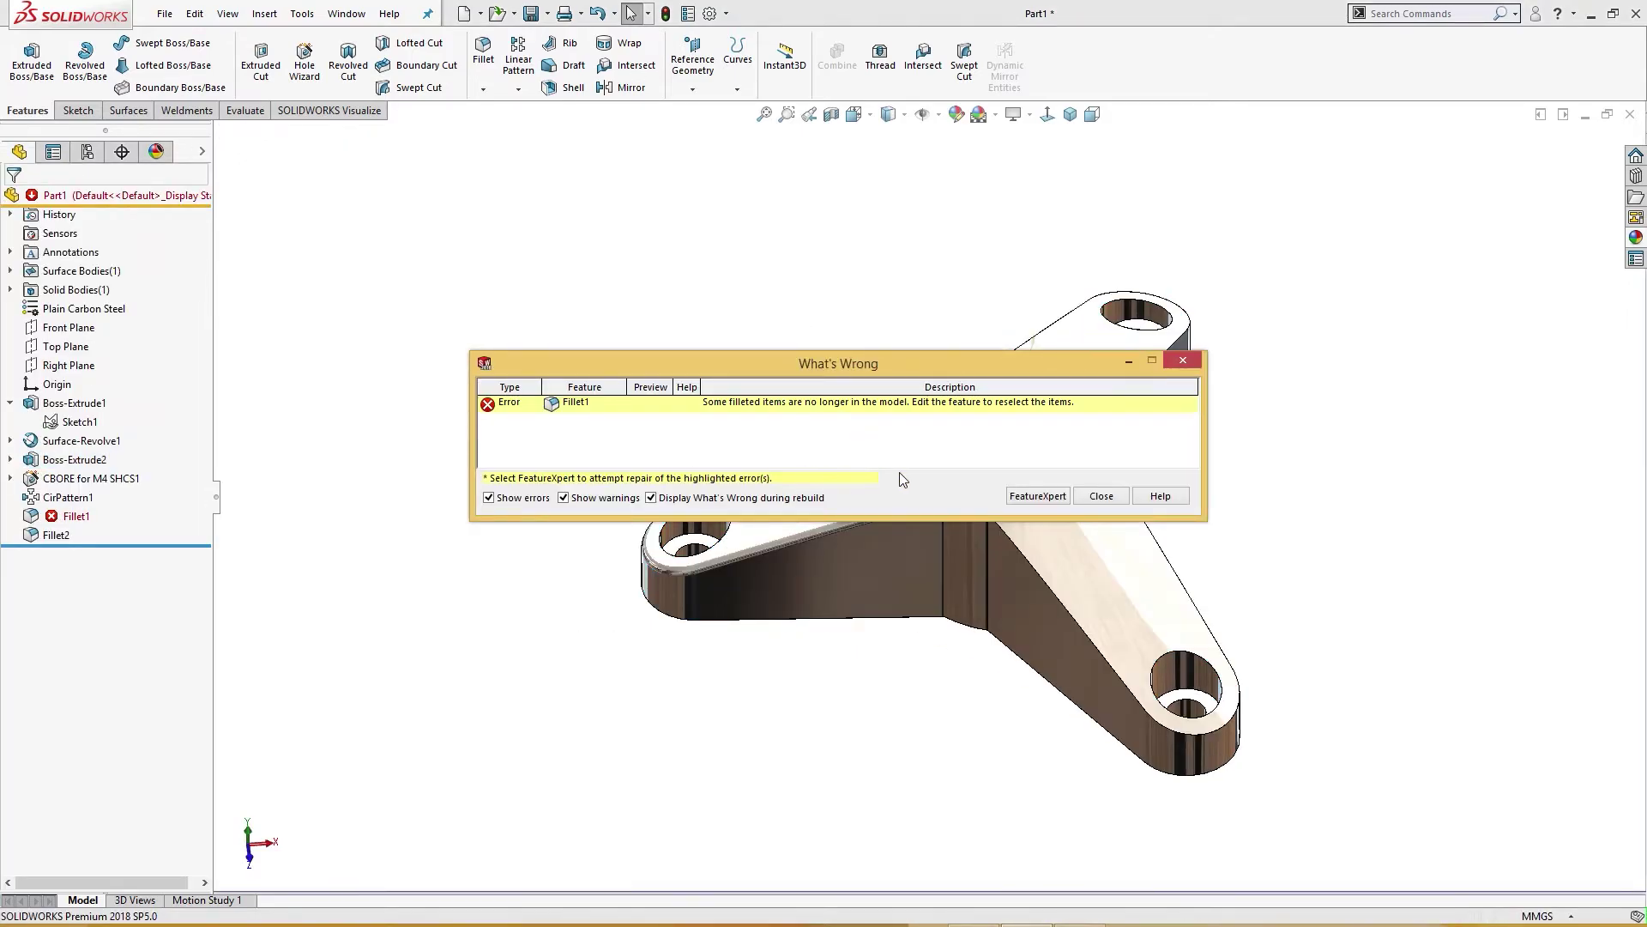
pyautogui.click(1103, 497)
# Roll the part history back to before both fillets.
pyautogui.moveTo(142, 543); pyautogui.dragTo(140, 506)
pyautogui.moveTo(312, 507)
pyautogui.mouseDown(button='middle')
pyautogui.moveTo(430, 471)
pyautogui.moveTo(332, 485)
pyautogui.mouseUp(button='middle')
pyautogui.press('Escape')
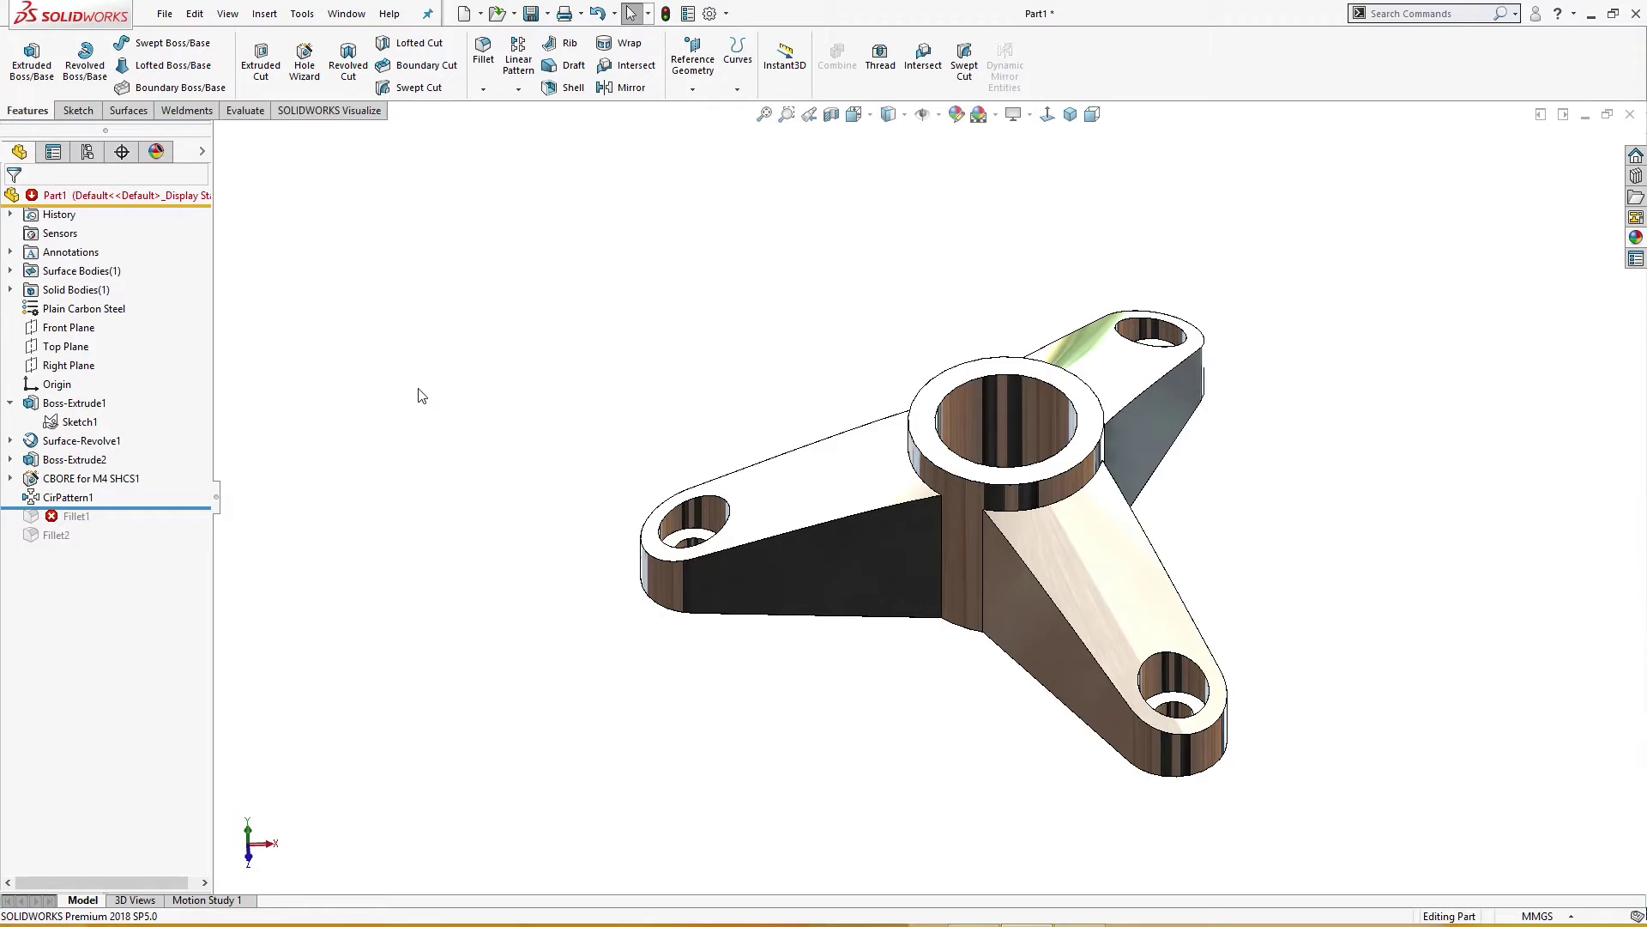
# Shell the part with the three arm top faces removed and a 3 mm wall thickness.
pyautogui.moveTo(421, 394); pyautogui.dragTo(444, 420, button='middle')
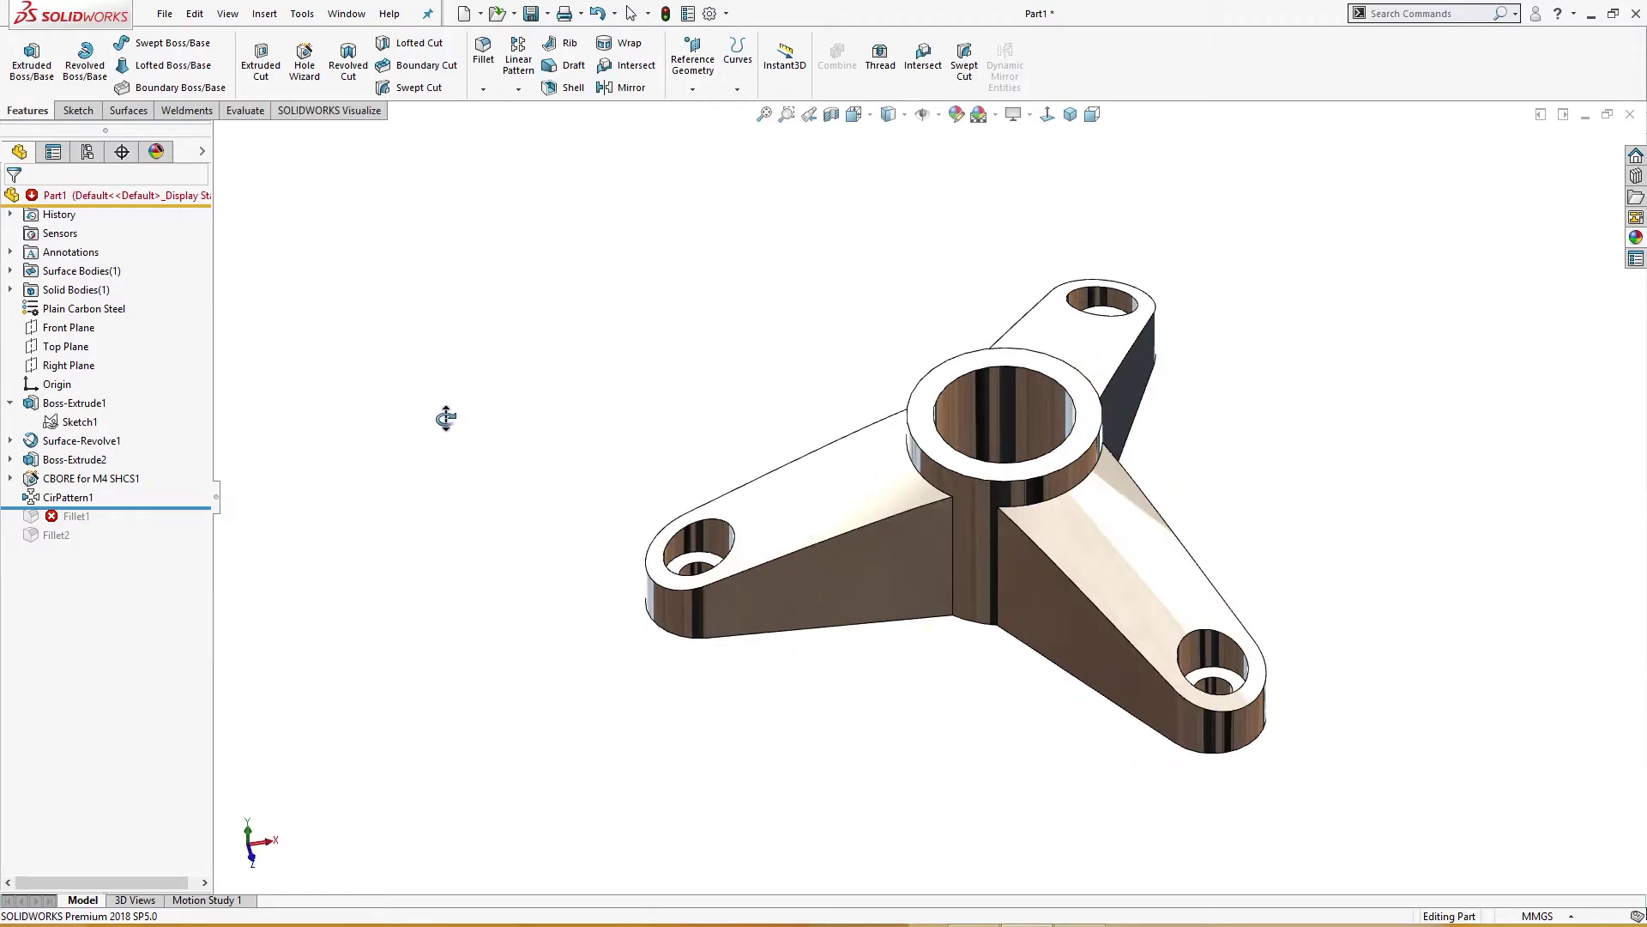
pyautogui.click(798, 506)
pyautogui.keyDown('ctrl'); pyautogui.click(1105, 553); pyautogui.keyUp('ctrl')
pyautogui.keyDown('ctrl'); pyautogui.click(1080, 358); pyautogui.keyUp('ctrl')
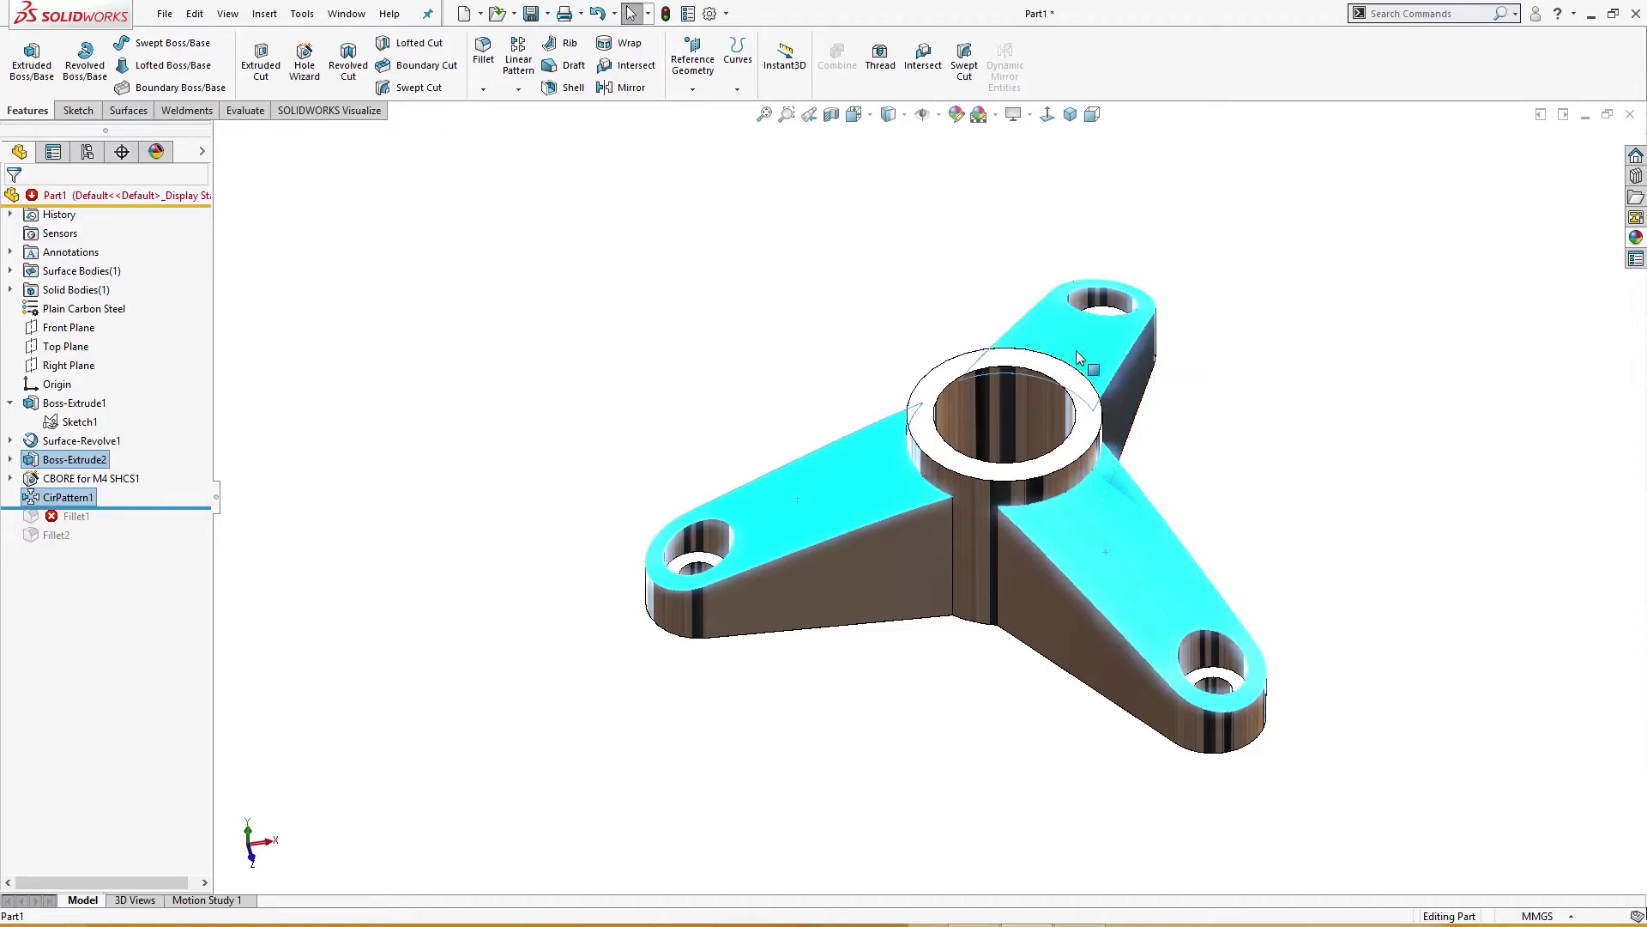
pyautogui.click(568, 87)
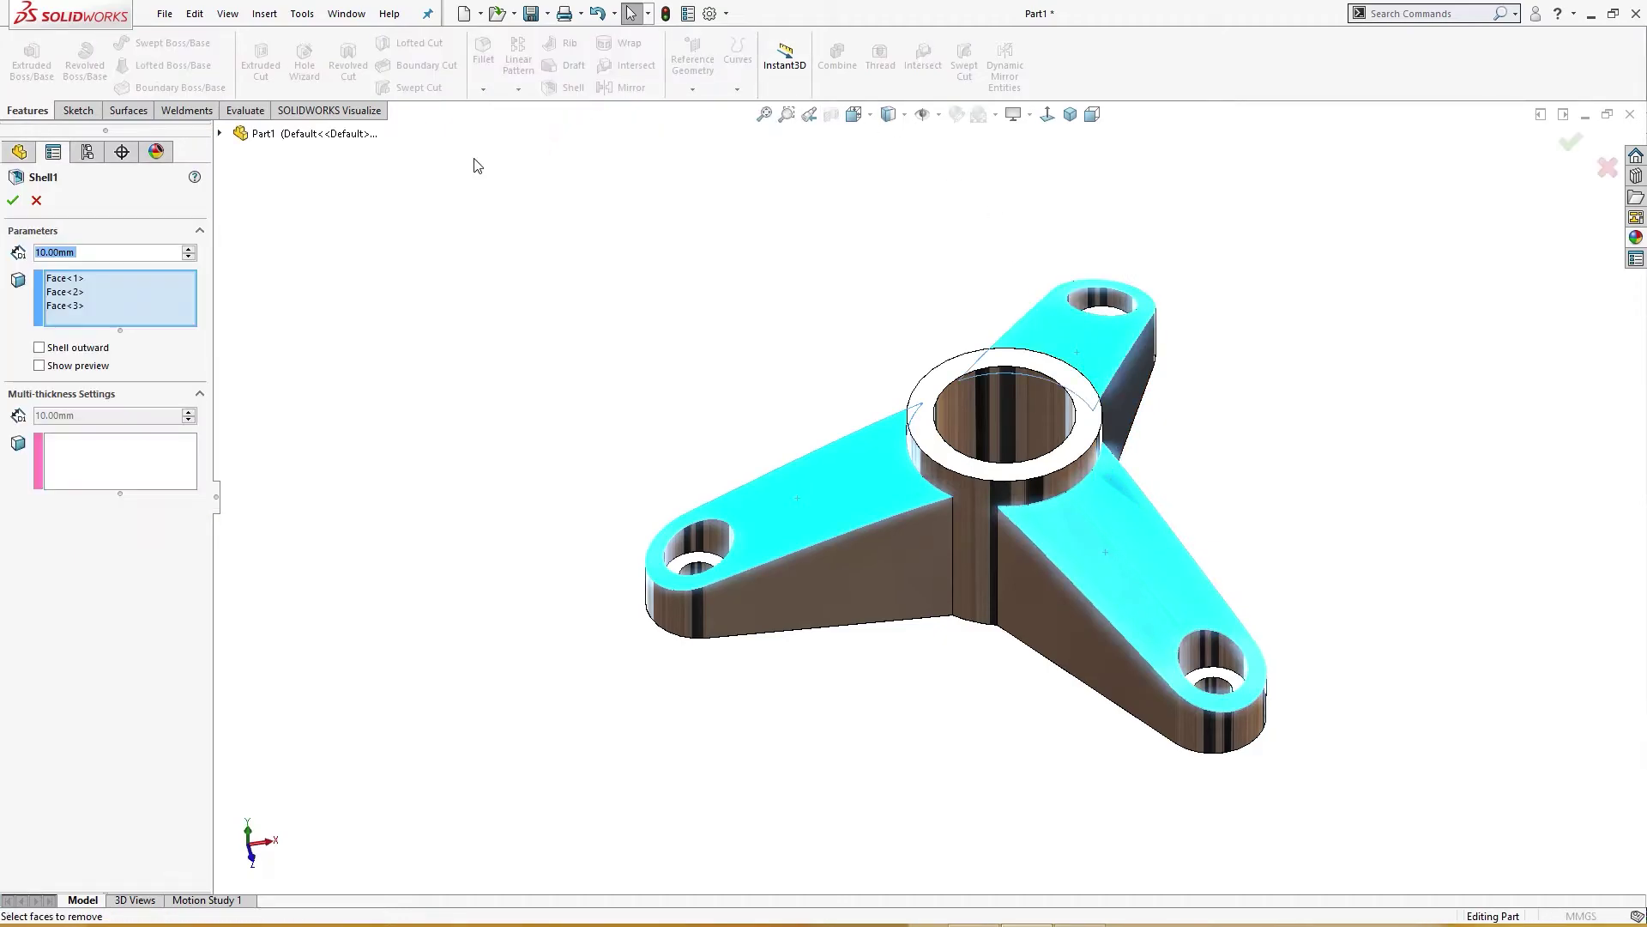
pyautogui.write('3')
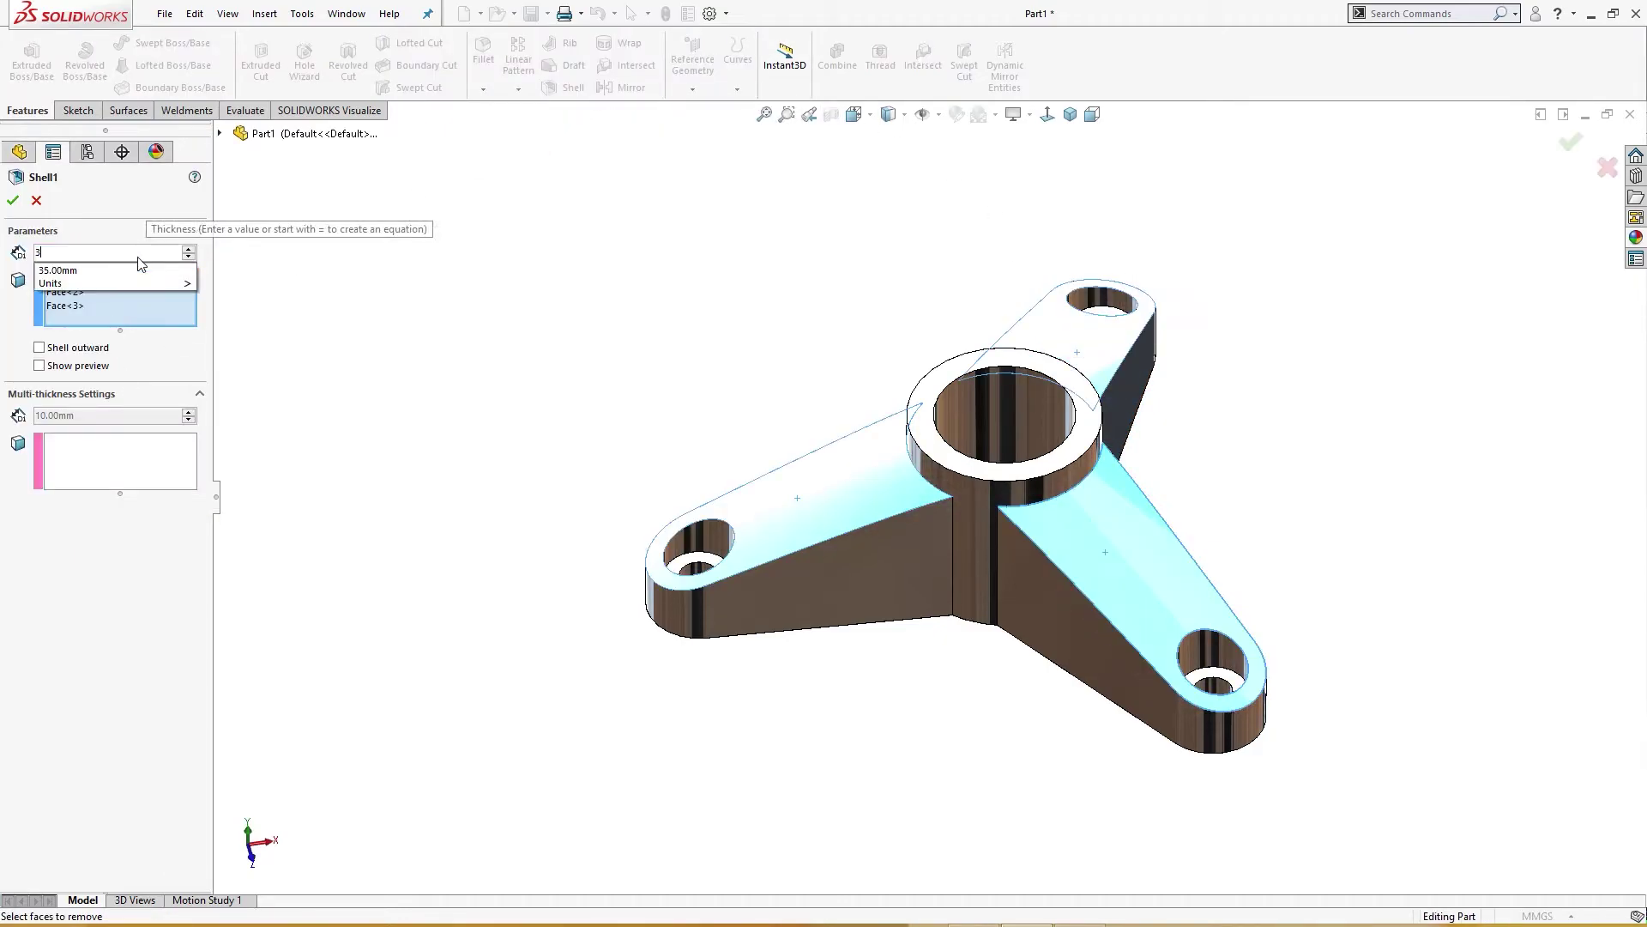
pyautogui.press('Return')
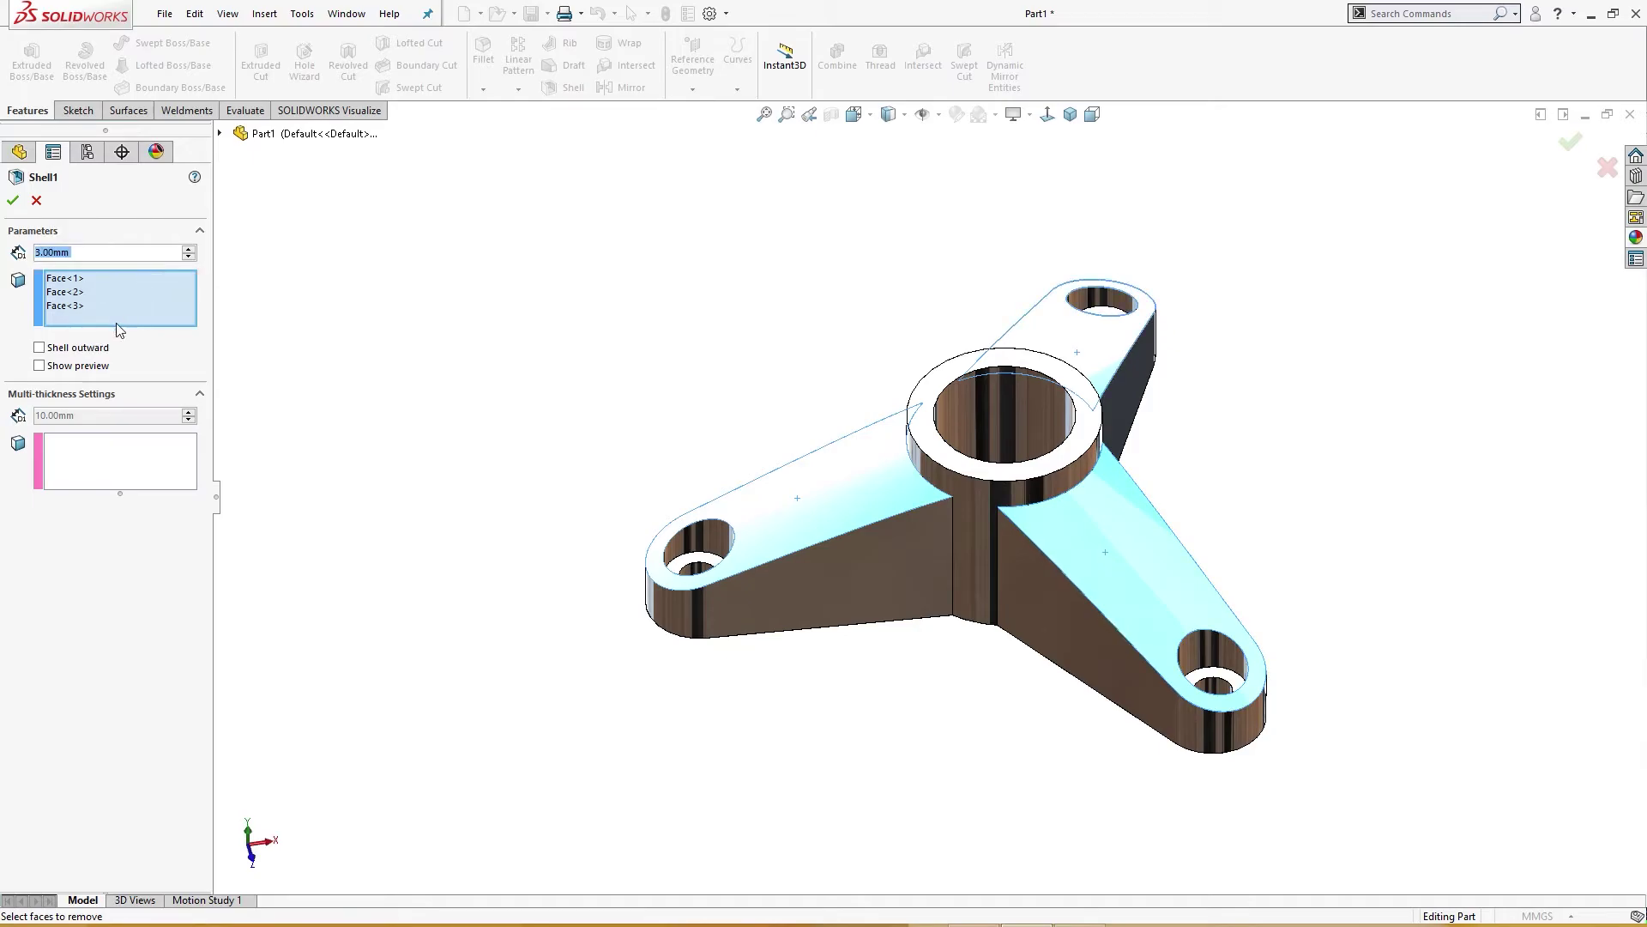
# Keep the shell inward, preview the walls, apply it and inspect the hollowed part.
pyautogui.click(86, 349)
pyautogui.click(86, 349)
pyautogui.click(85, 366)
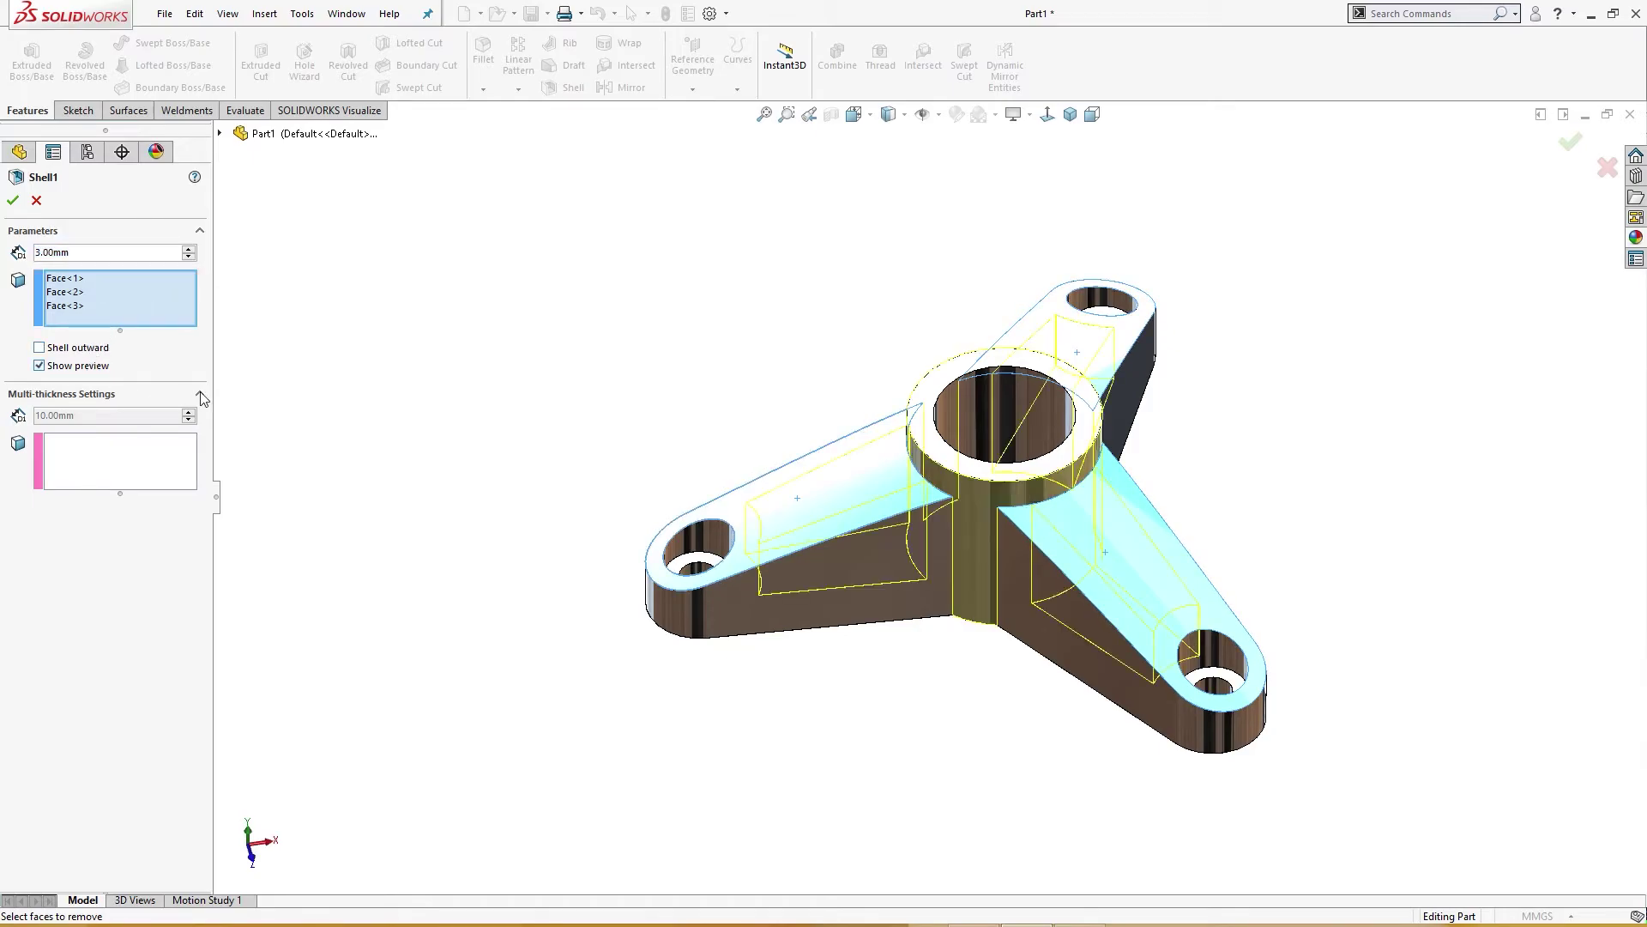
pyautogui.moveTo(397, 461); pyautogui.dragTo(484, 470, button='middle')
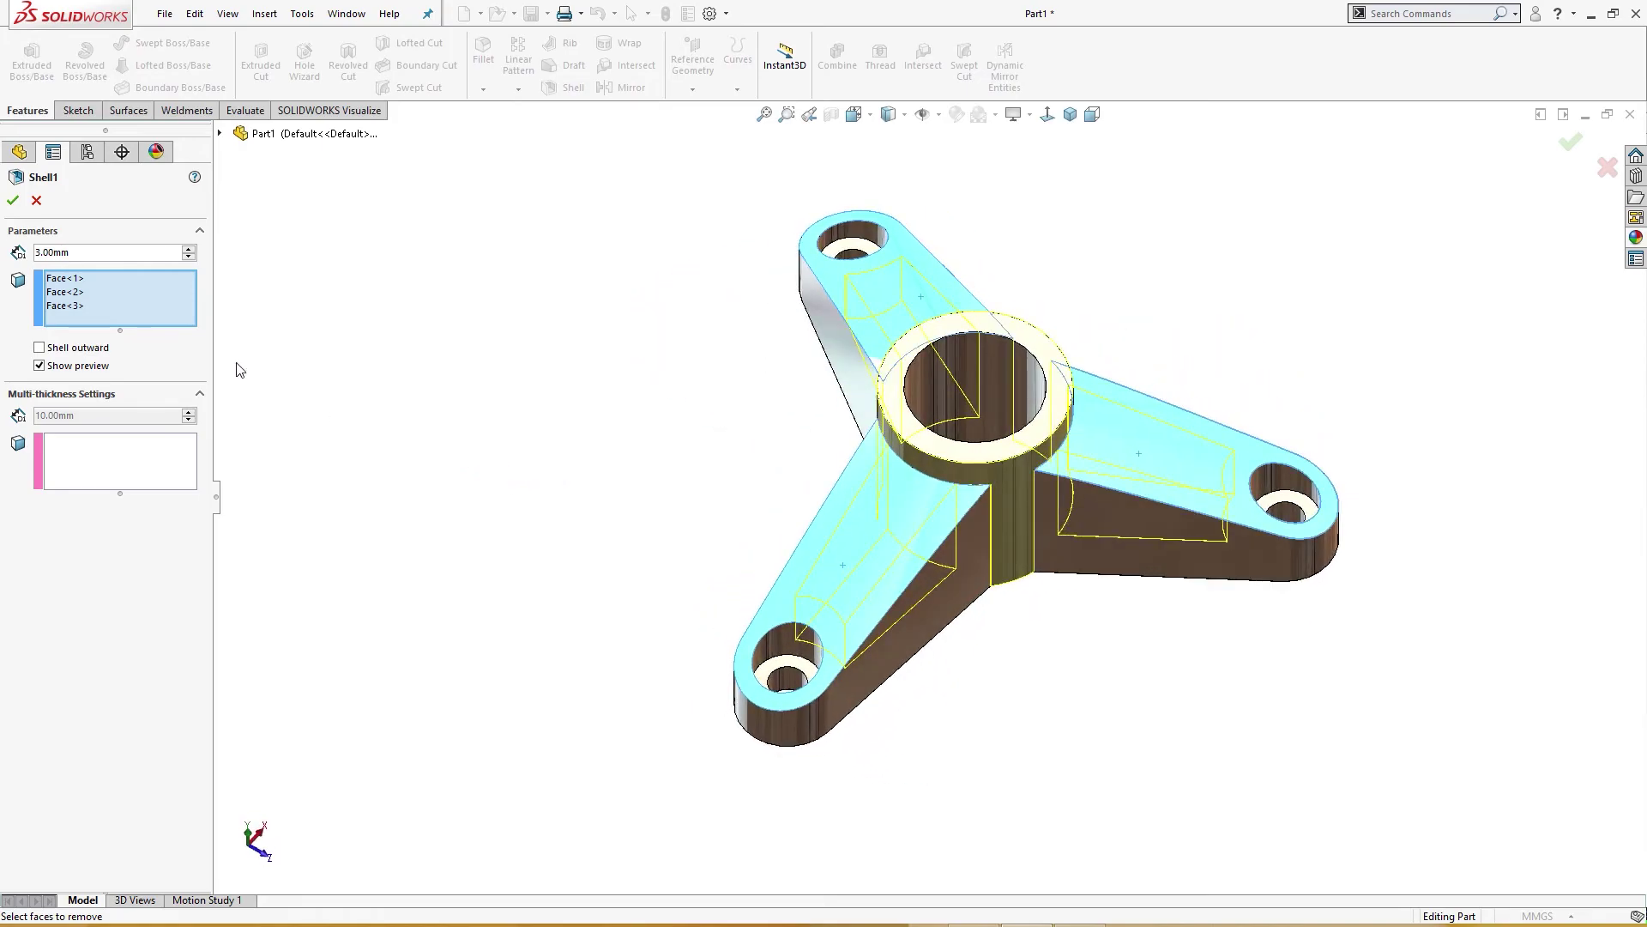
pyautogui.click(14, 202)
pyautogui.moveTo(375, 434); pyautogui.dragTo(390, 489, button='middle')
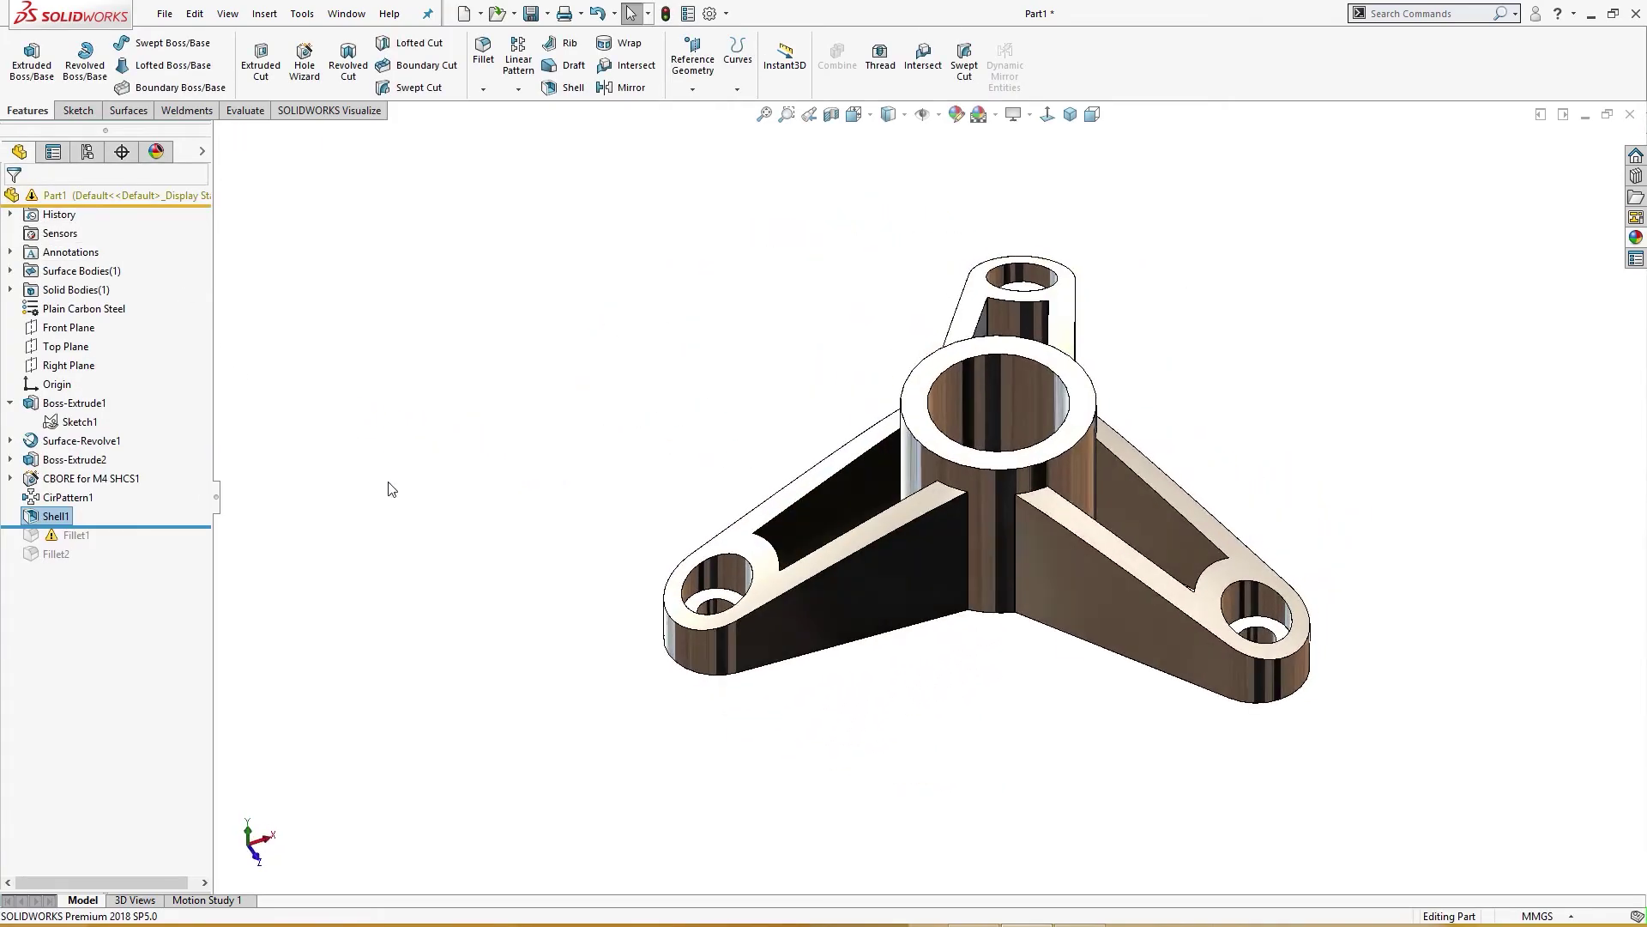
pyautogui.moveTo(639, 645); pyautogui.dragTo(463, 556, button='middle')
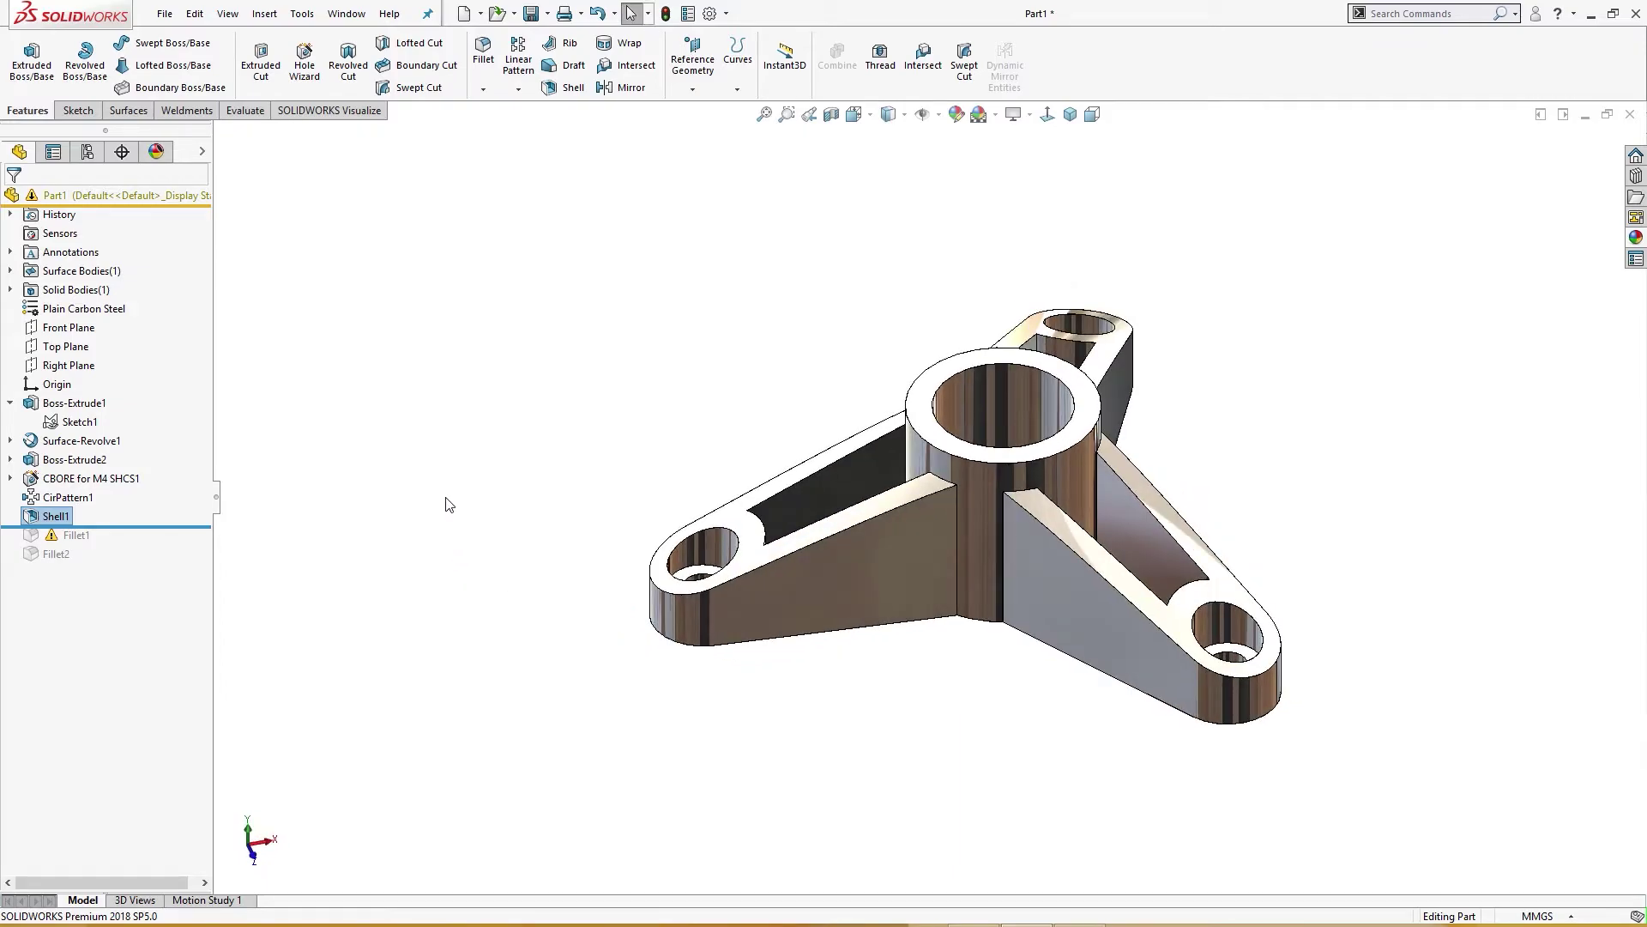
# Add a 30 mm face fillet between the first pair of arm web faces.
pyautogui.press('s')
pyautogui.click(461, 517)
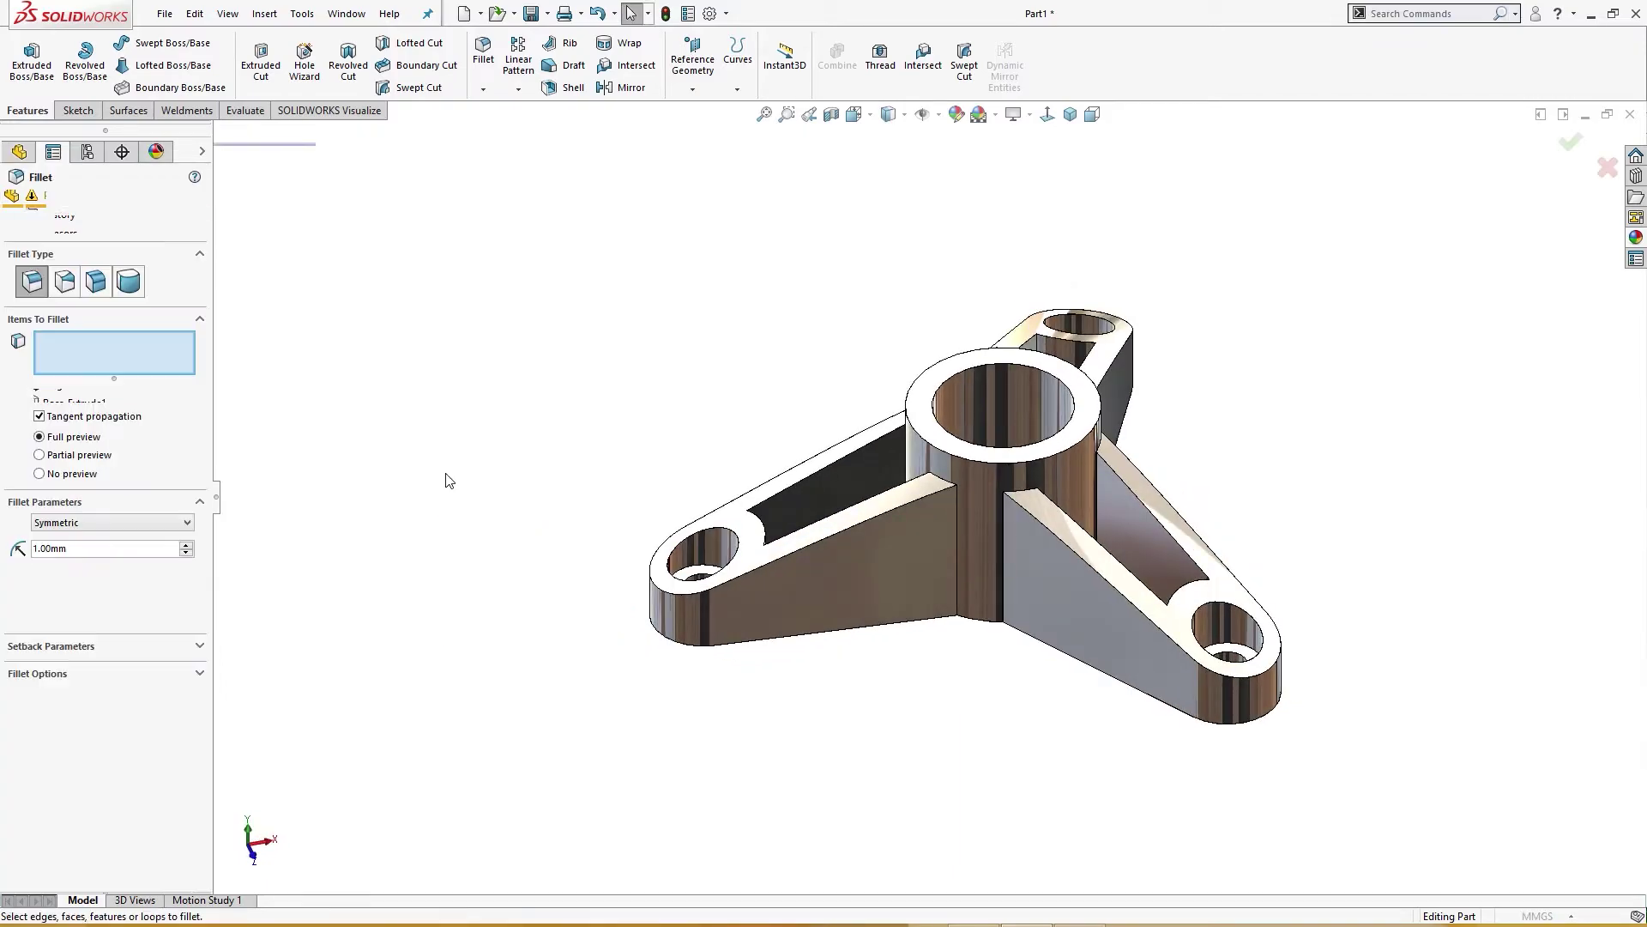
pyautogui.click(96, 282)
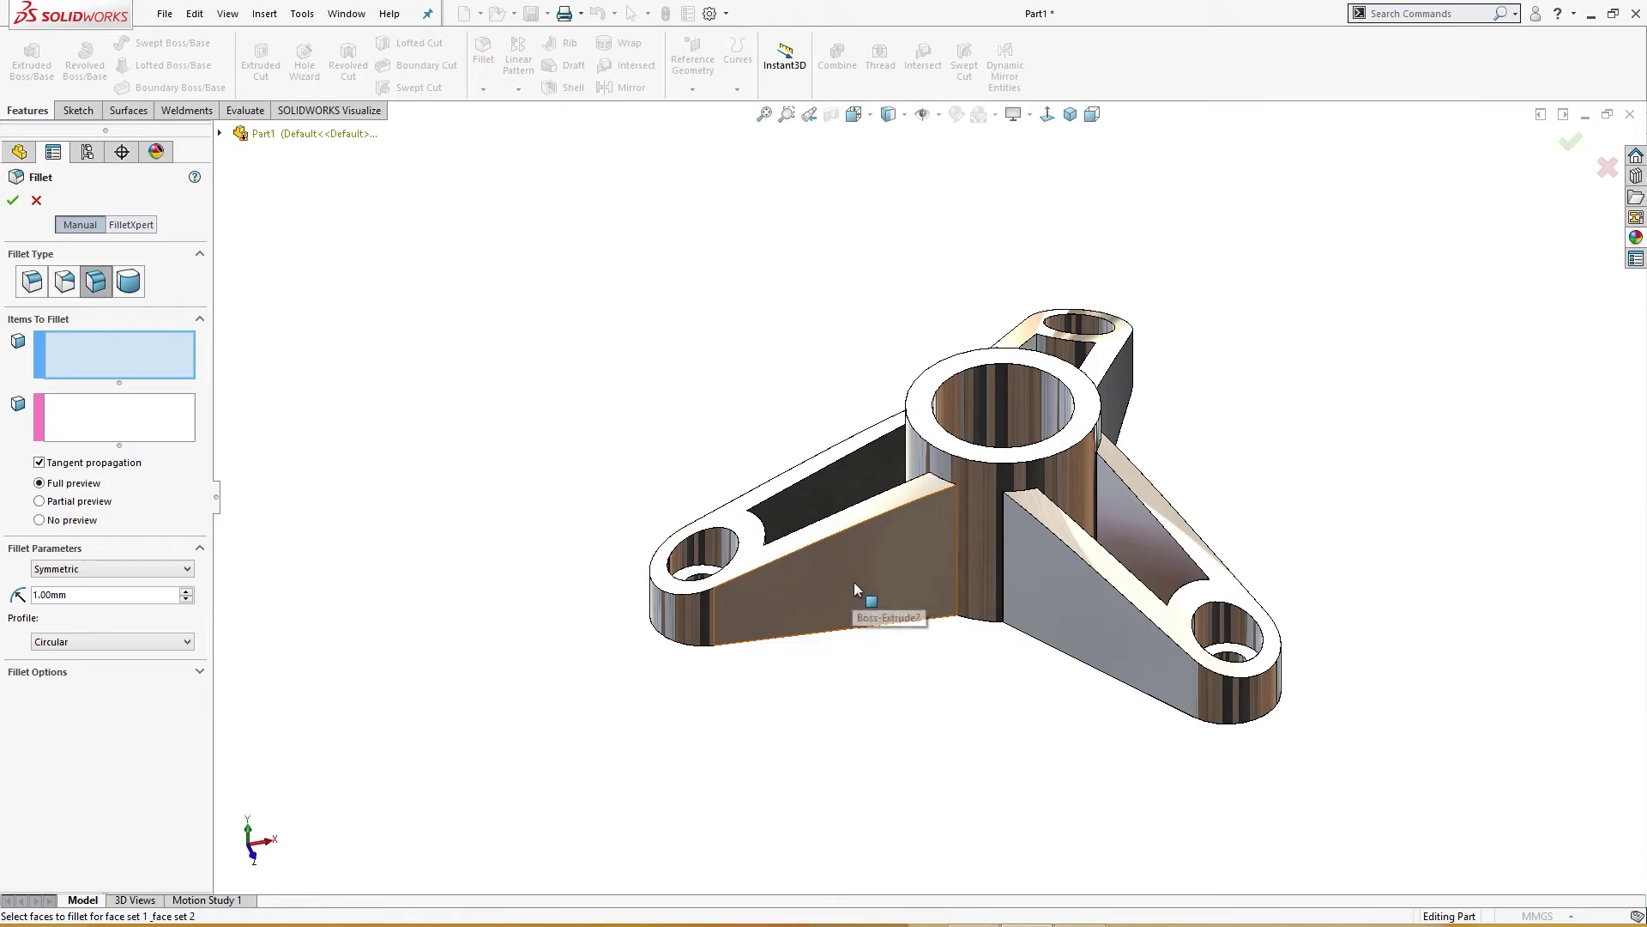
pyautogui.click(855, 588)
pyautogui.click(1061, 605)
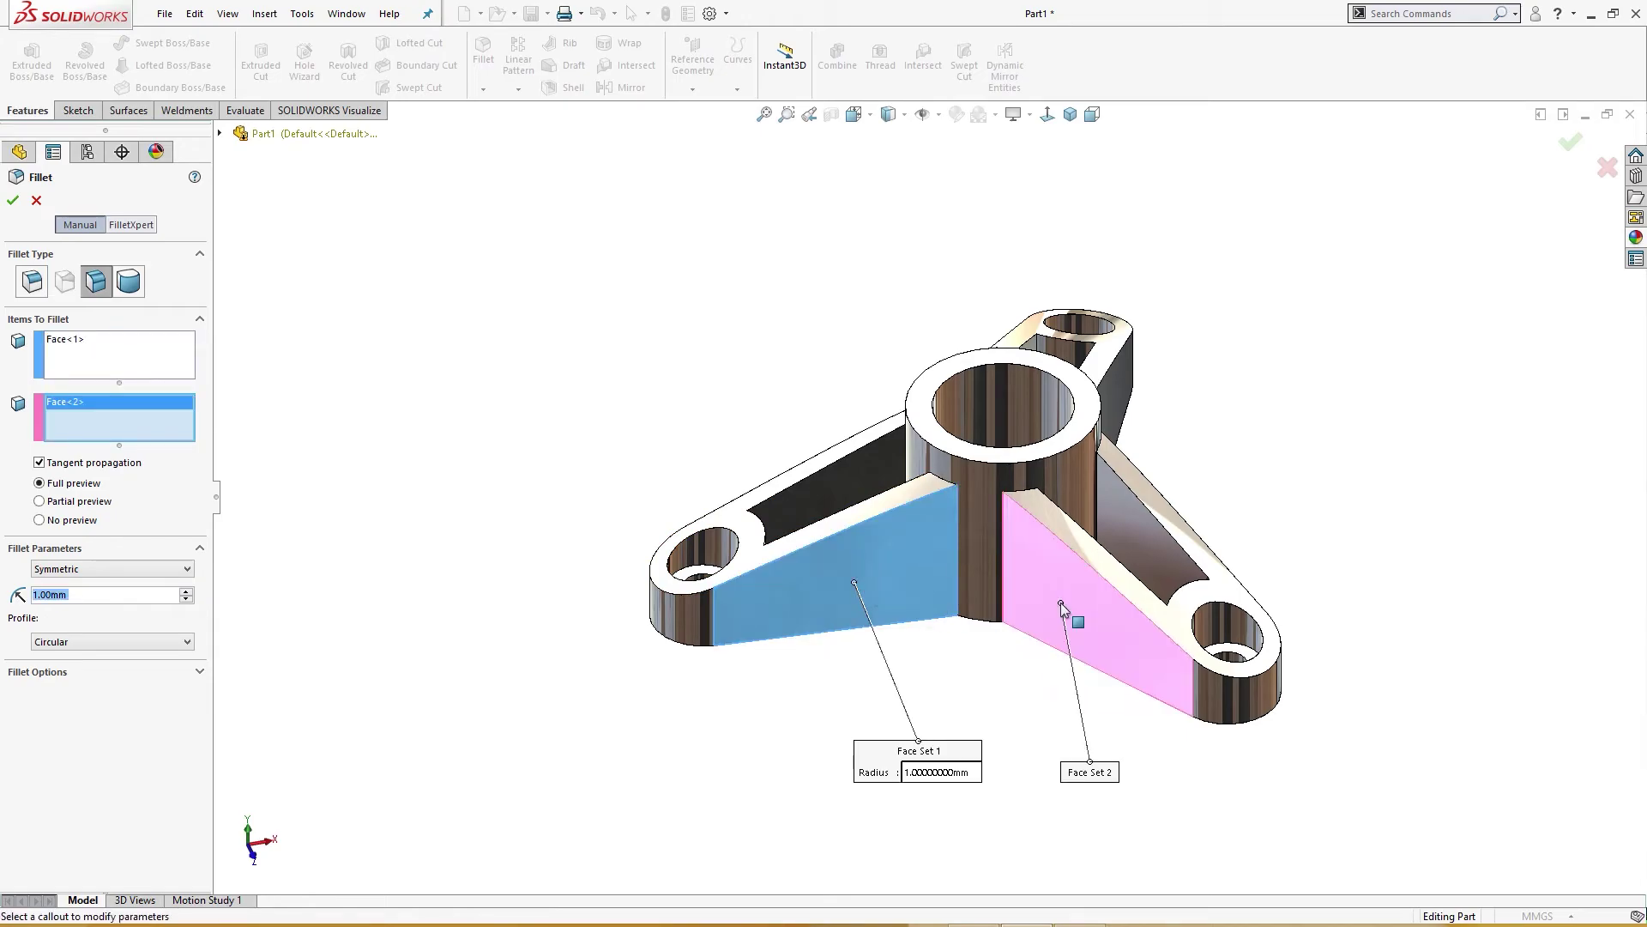
pyautogui.doubleClick(49, 596)
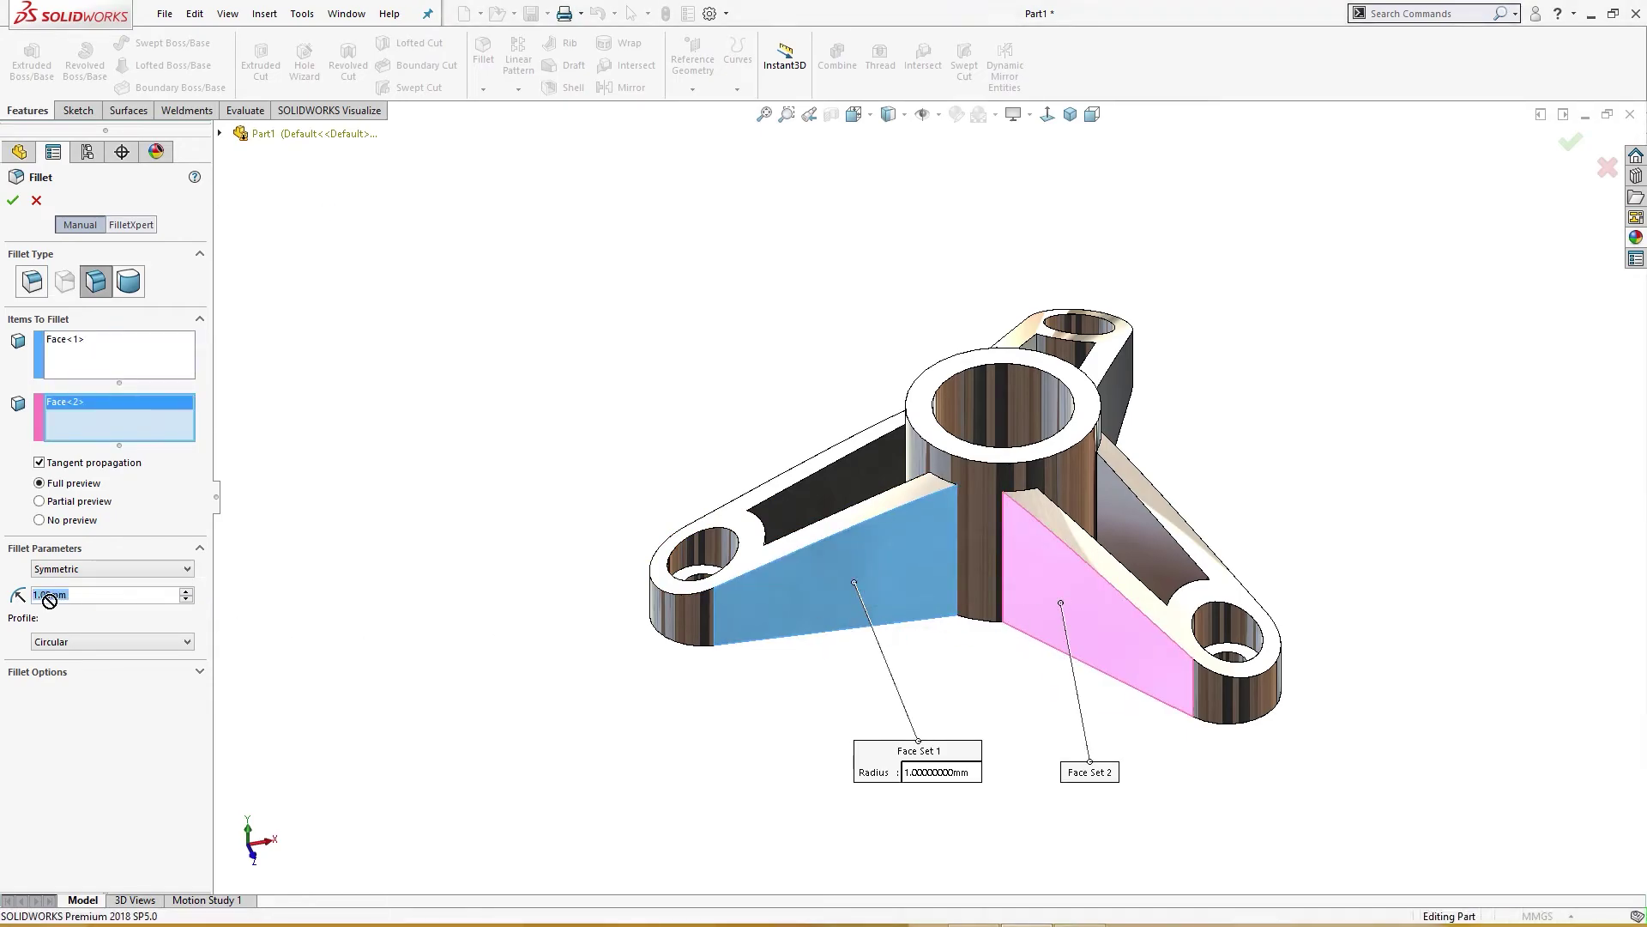
pyautogui.write('30')
pyautogui.press('Return')
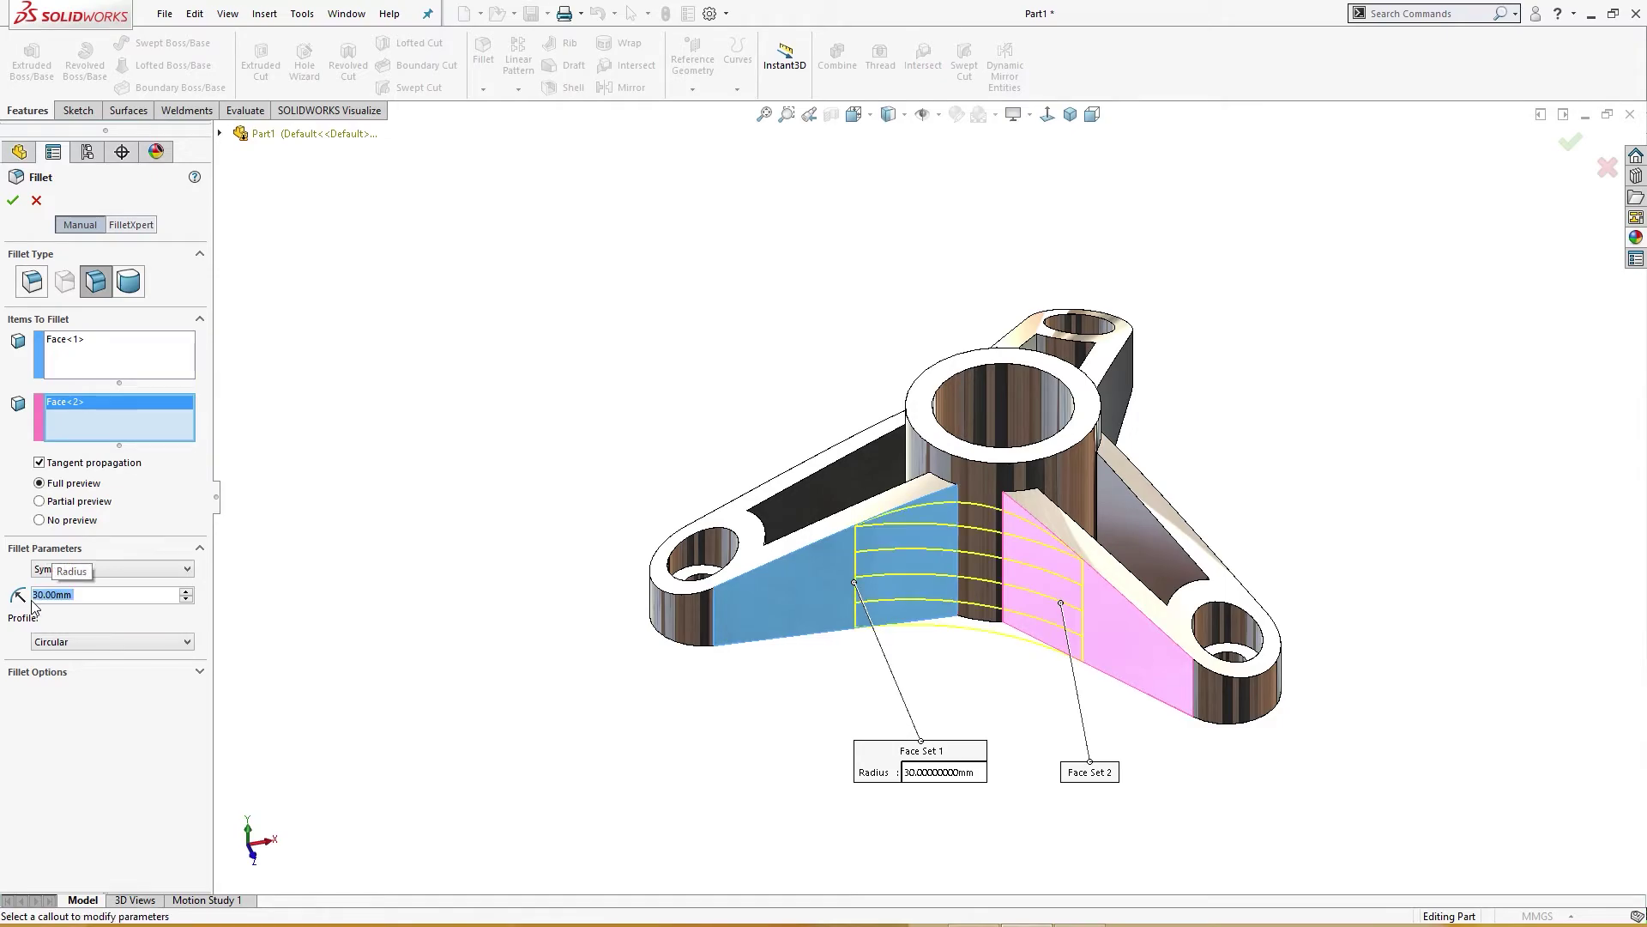
pyautogui.click(13, 203)
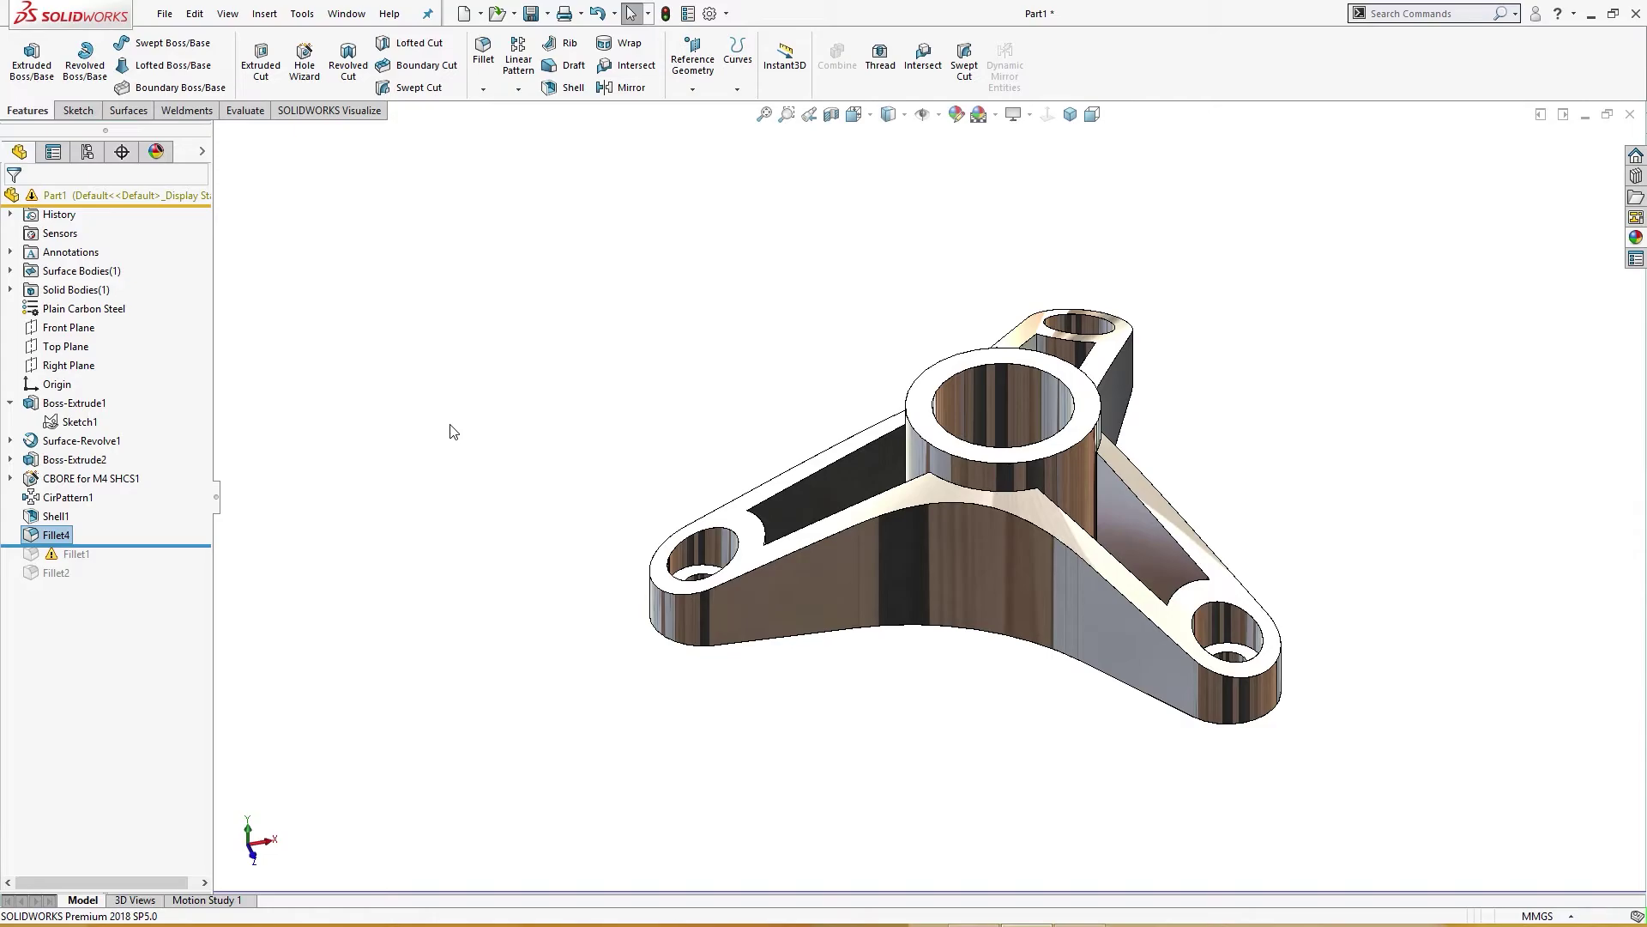
# Add another 30 mm face fillet between the second pair of web faces.
pyautogui.press('Return')
pyautogui.moveTo(674, 525); pyautogui.dragTo(439, 525, button='middle')
pyautogui.click(791, 635)
pyautogui.rightClick(952, 656)
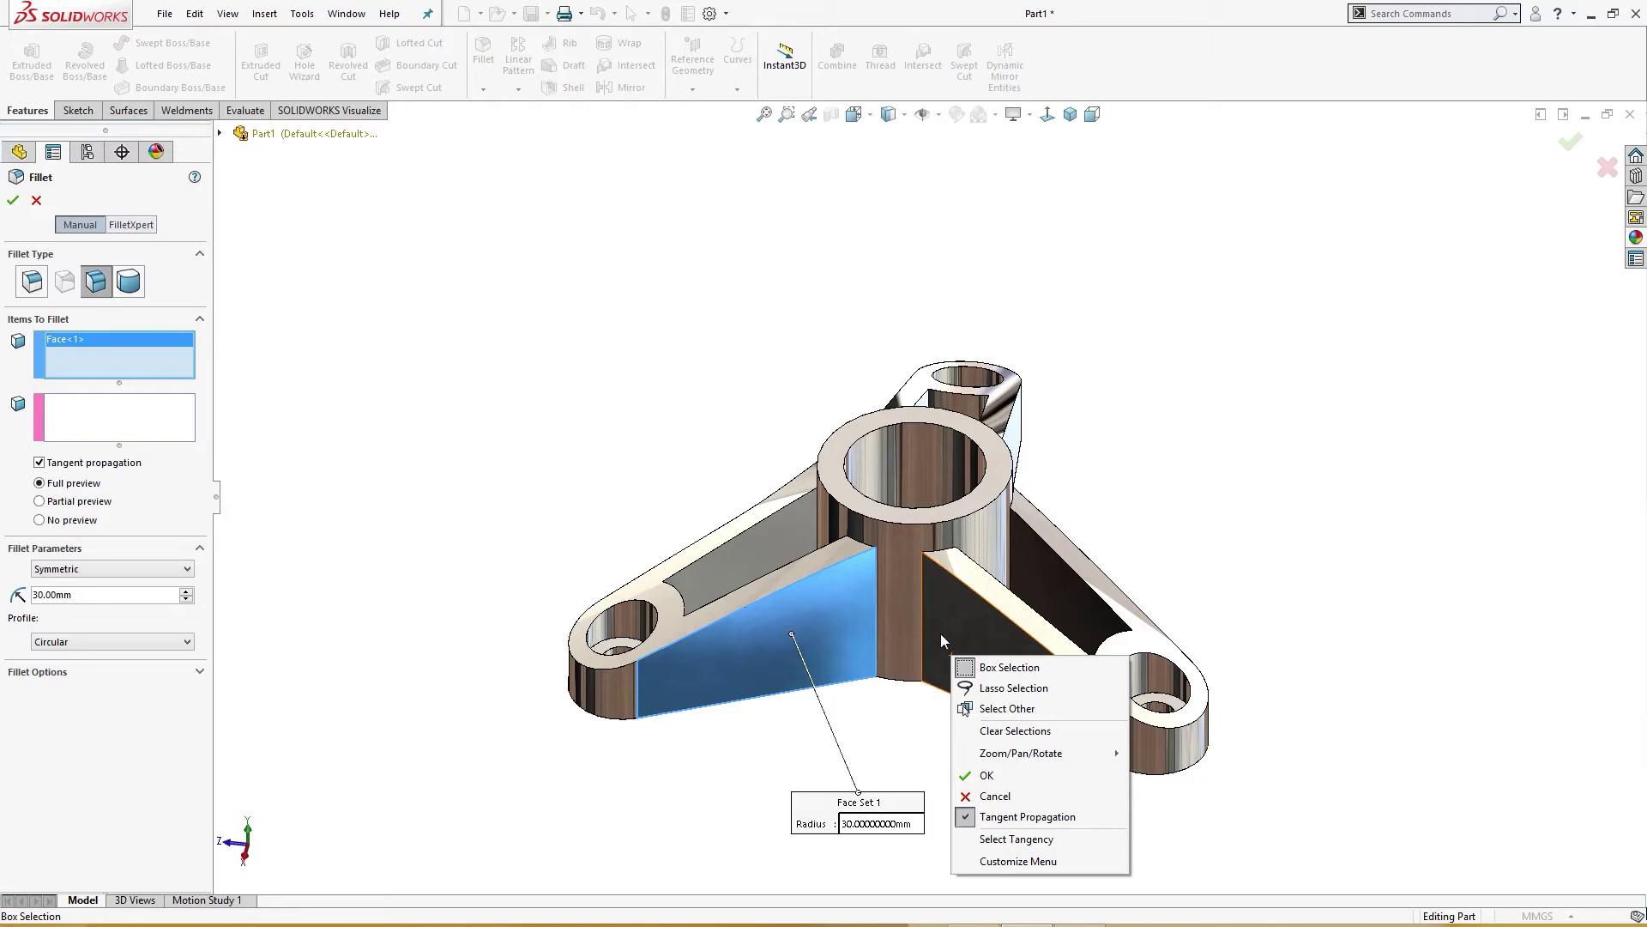
pyautogui.click(116, 434)
pyautogui.click(1017, 667)
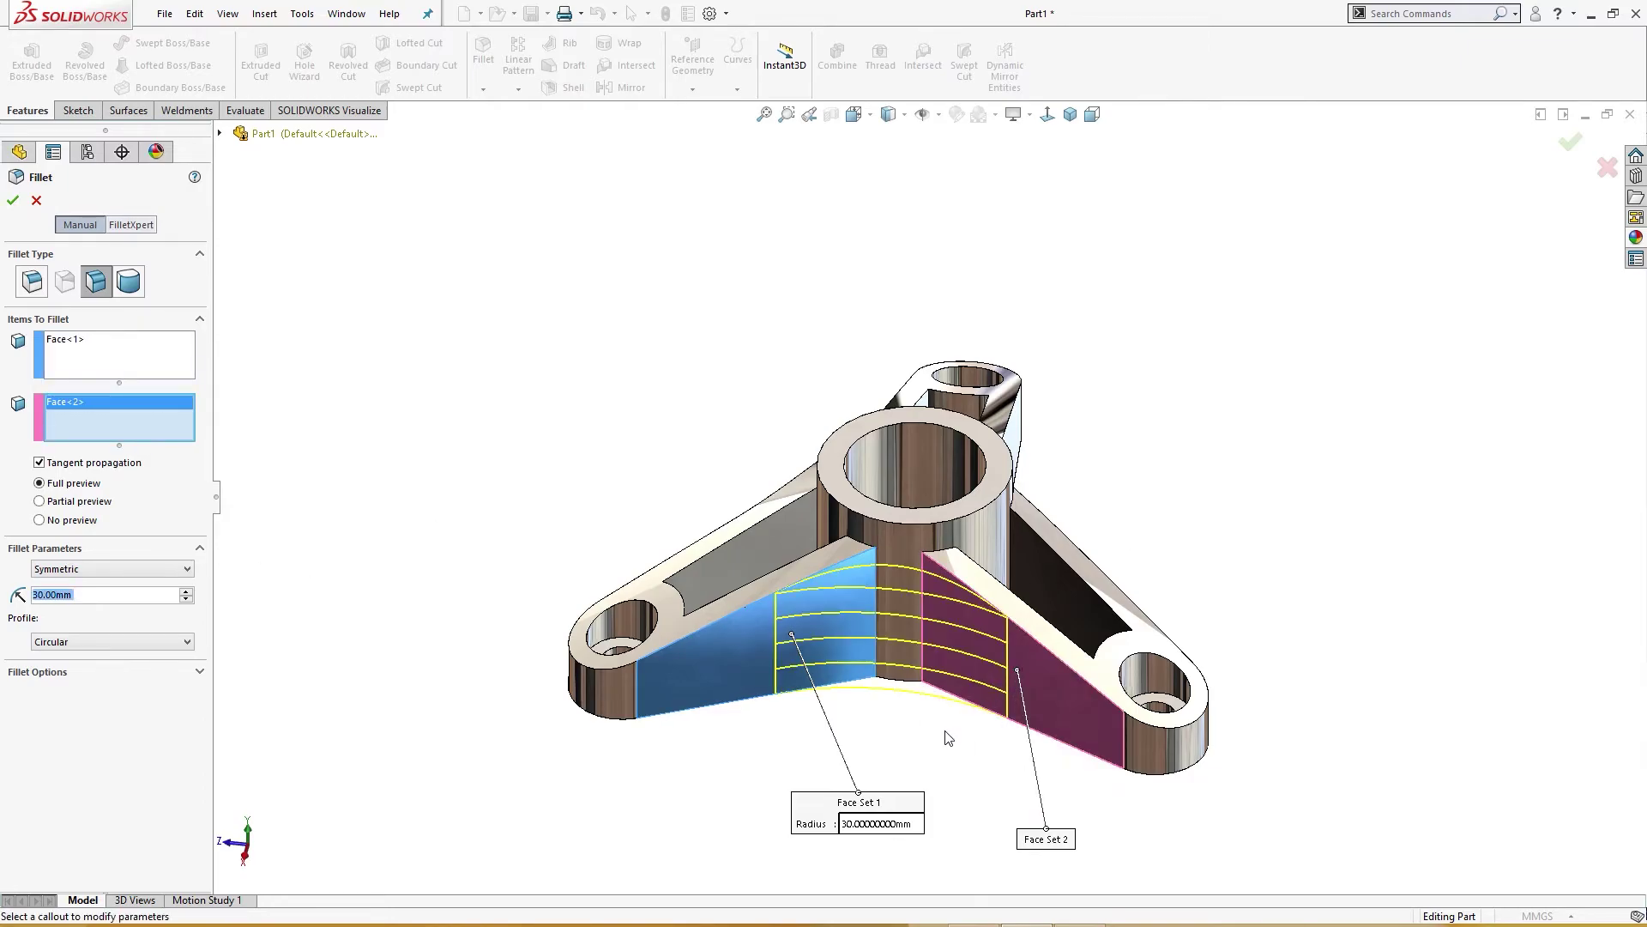
pyautogui.press('Return')
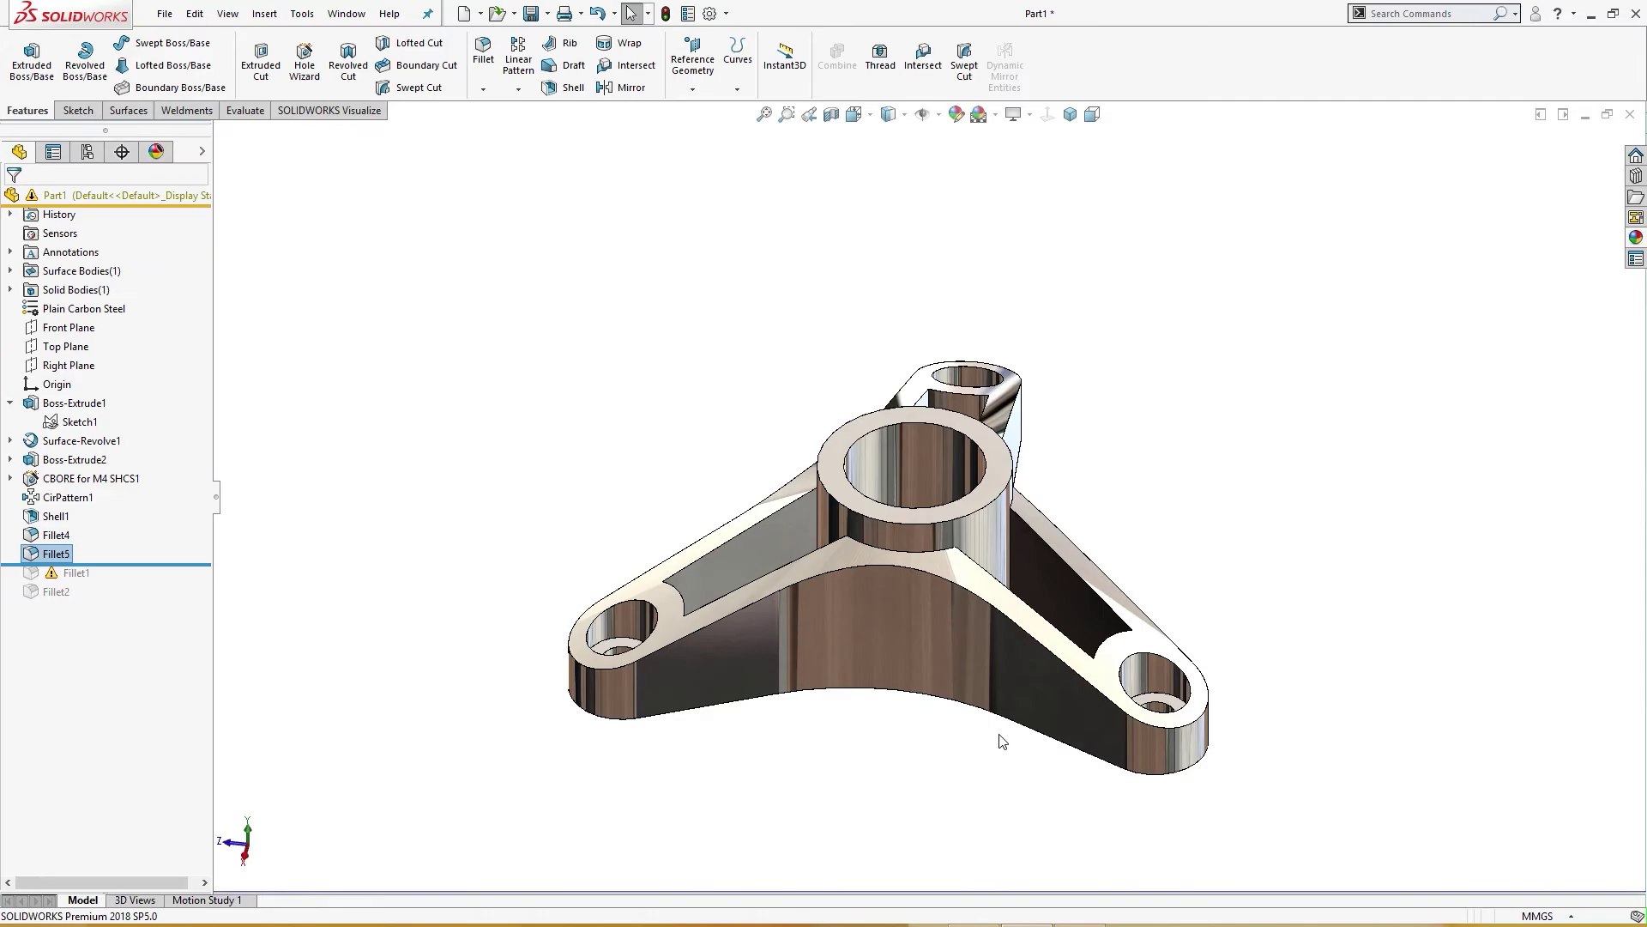
# Cancel the failing face fillet on the third web pair and select the vertical web-to-boss edge.
pyautogui.moveTo(1021, 743); pyautogui.dragTo(743, 752, button='middle')
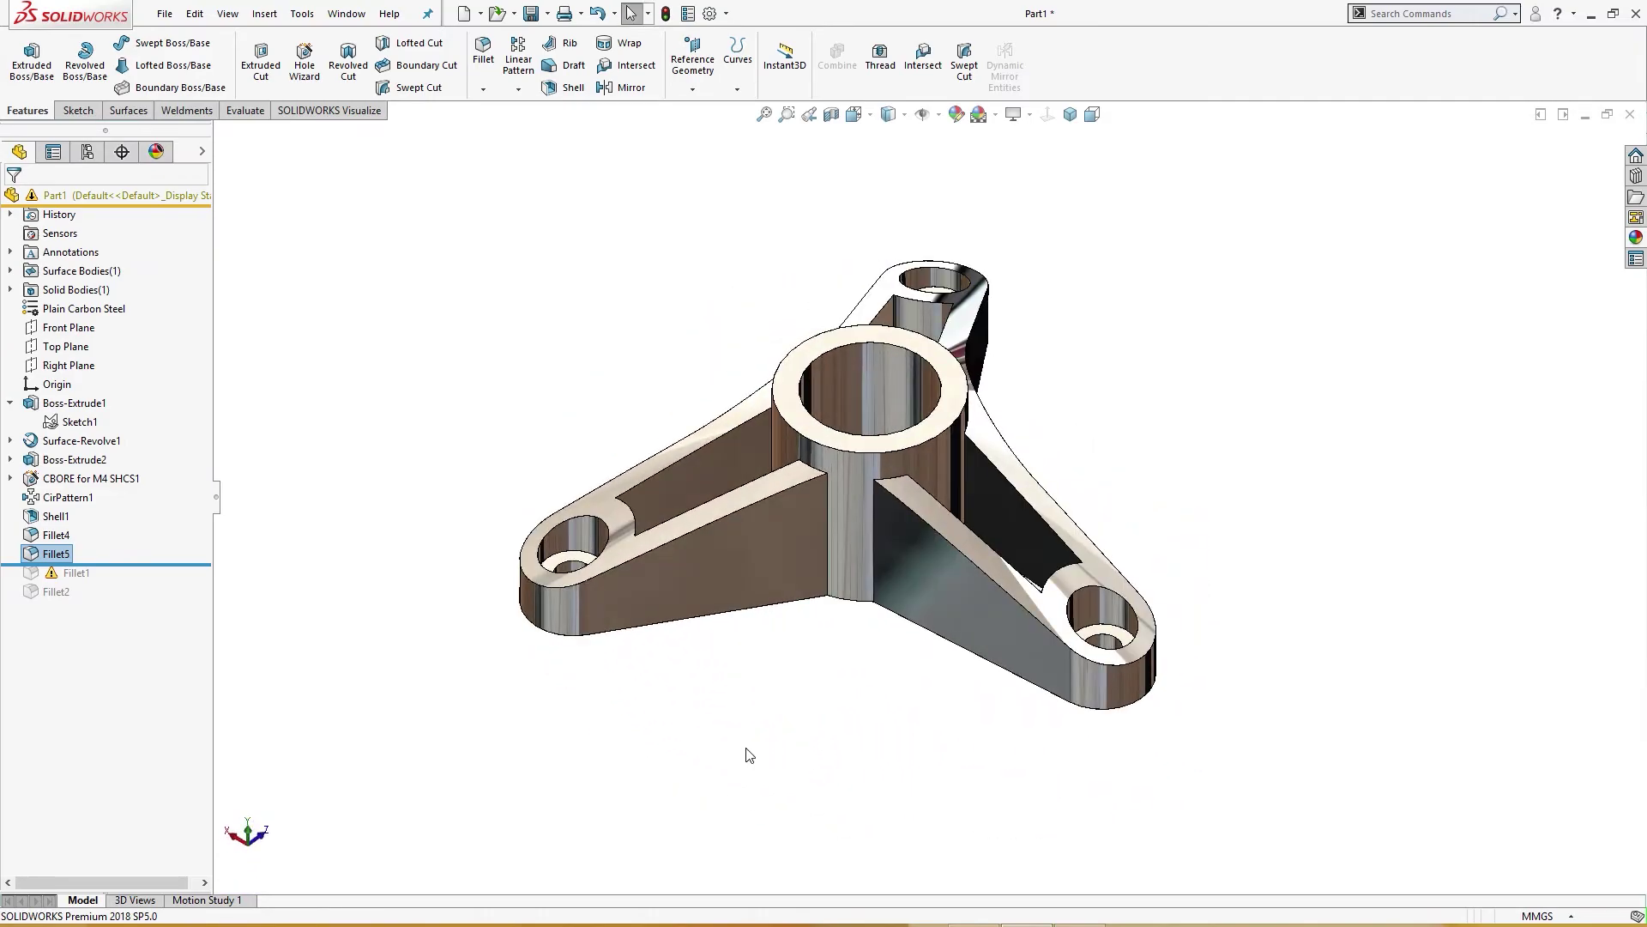
pyautogui.press('s')
pyautogui.click(798, 789)
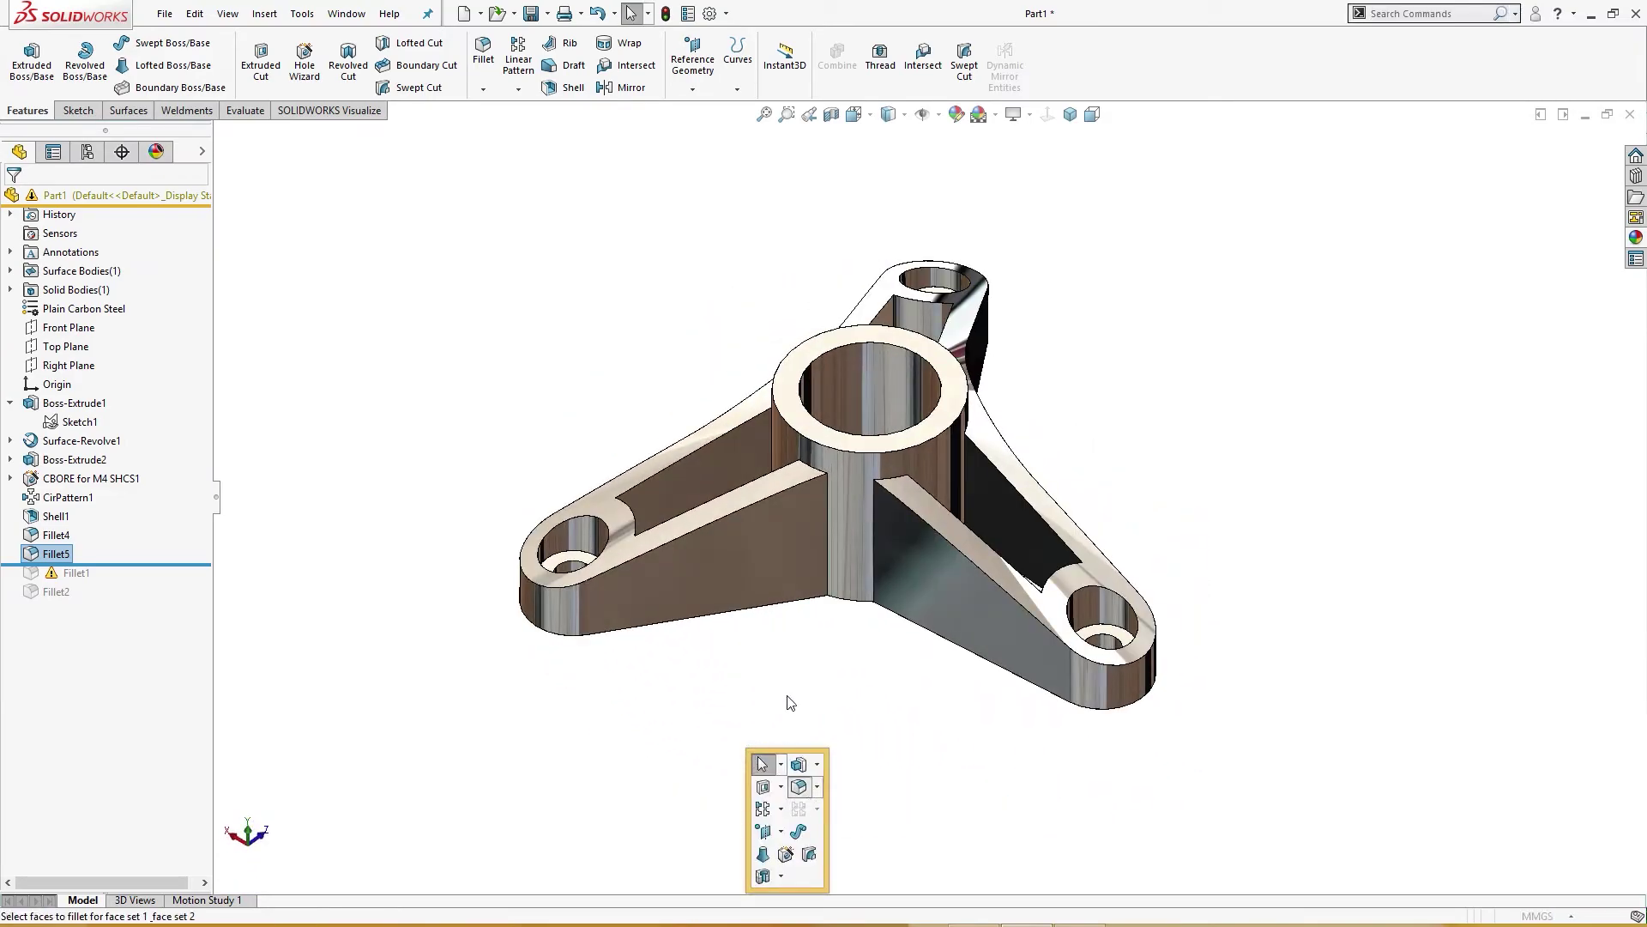
pyautogui.click(771, 579)
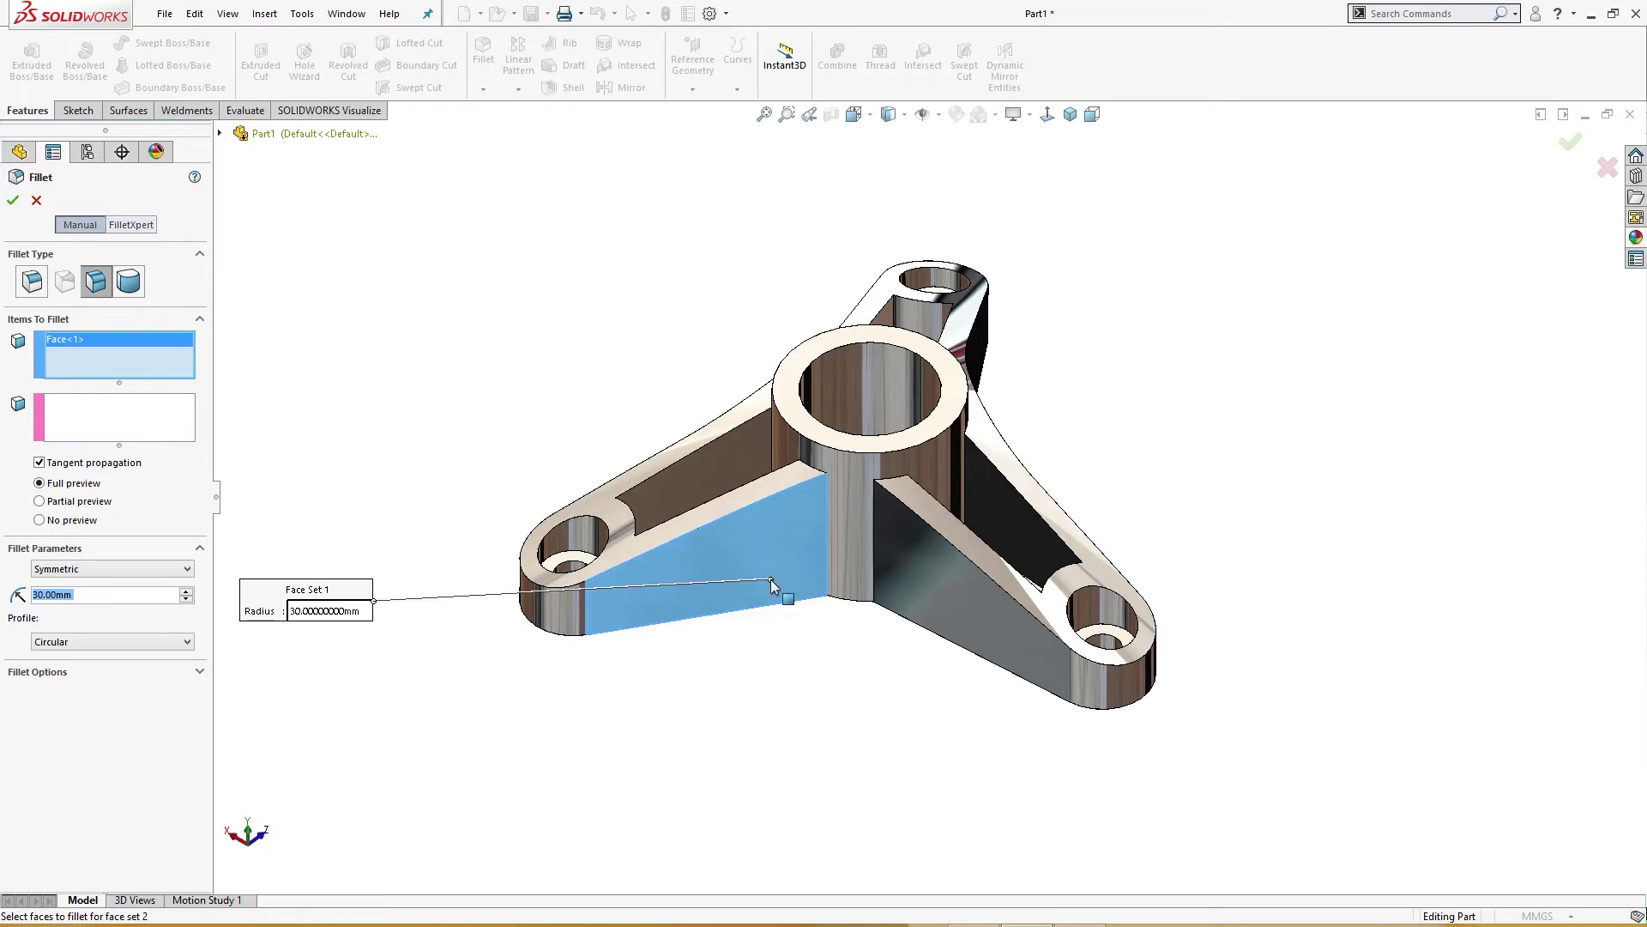
pyautogui.click(898, 581)
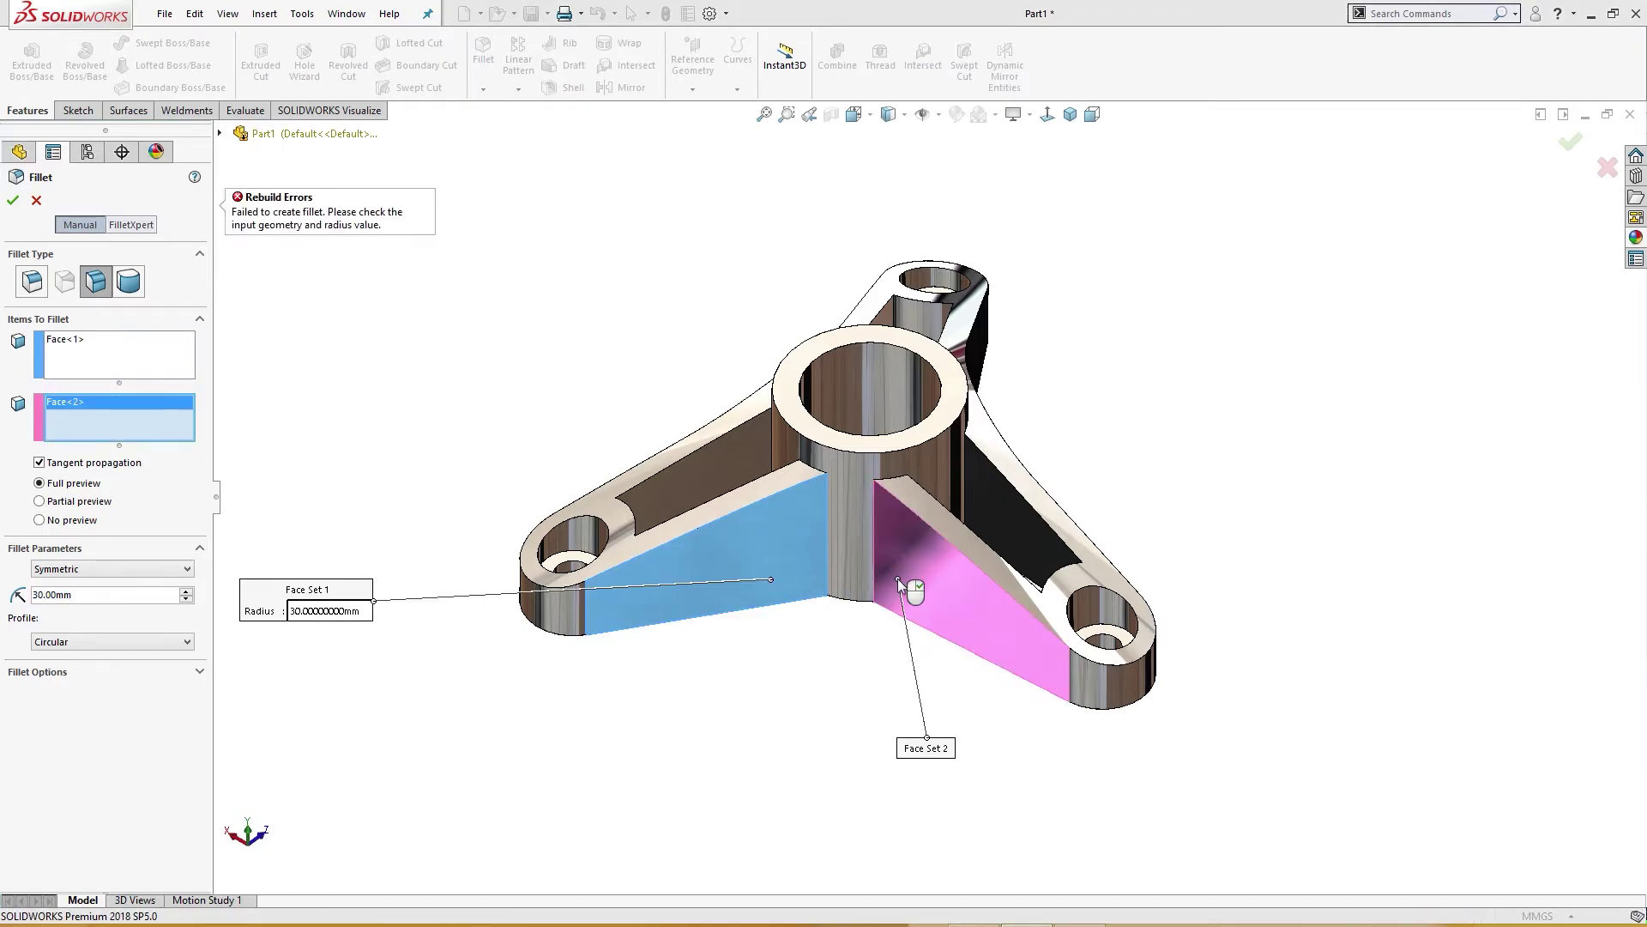
pyautogui.press('Escape')
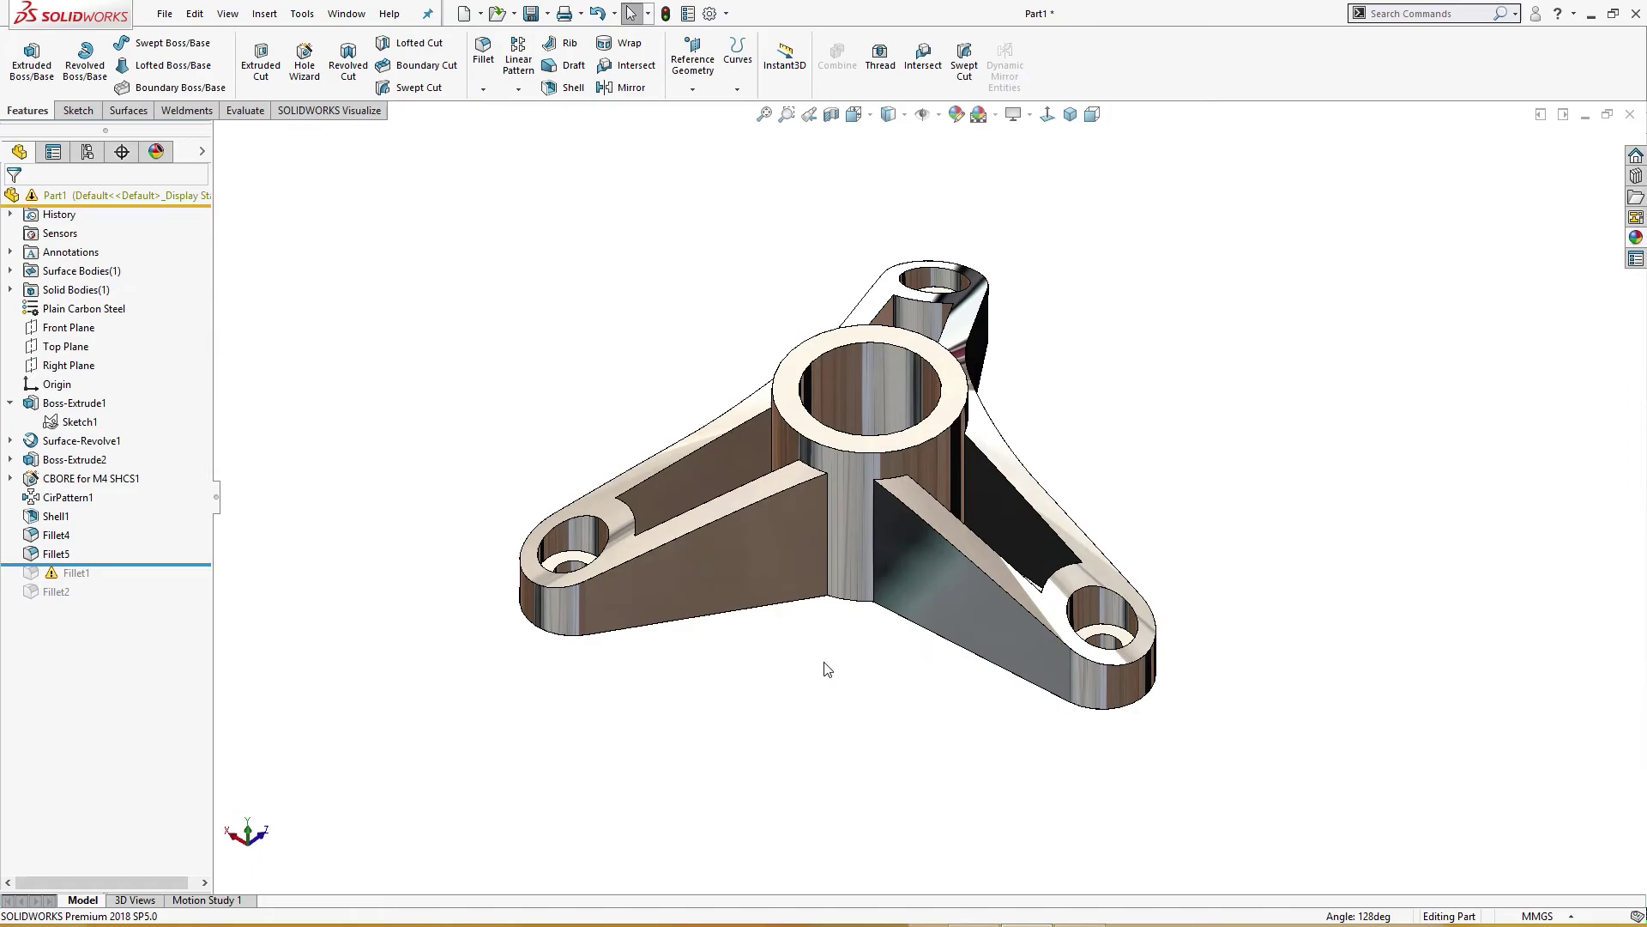
pyautogui.press('Right')
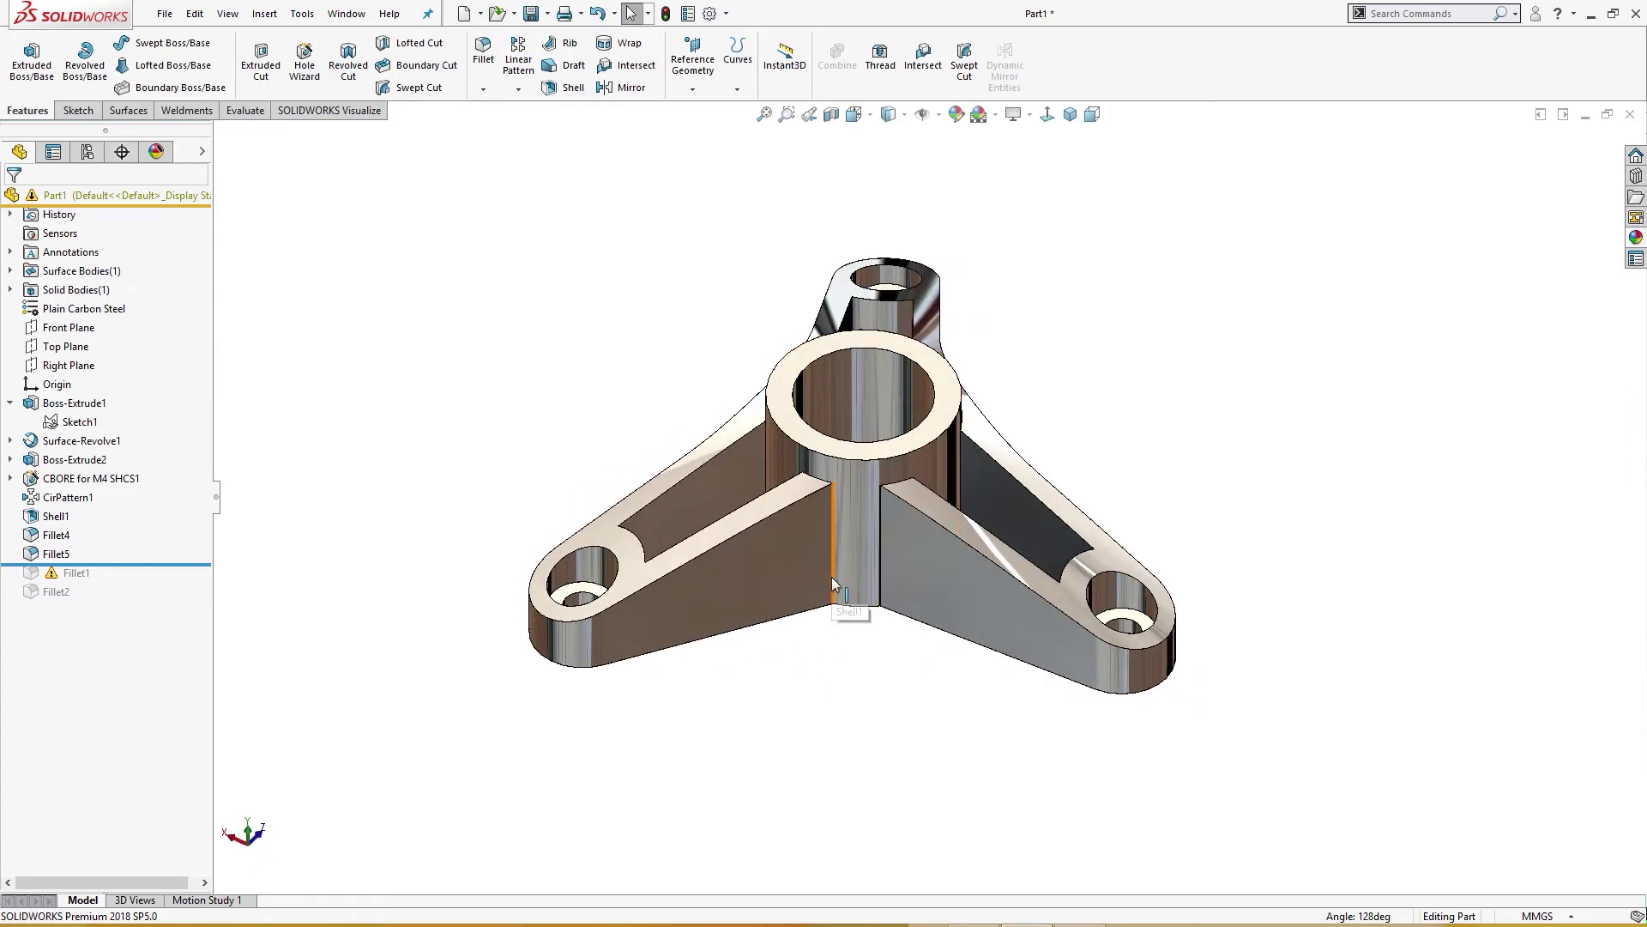
pyautogui.click(832, 576)
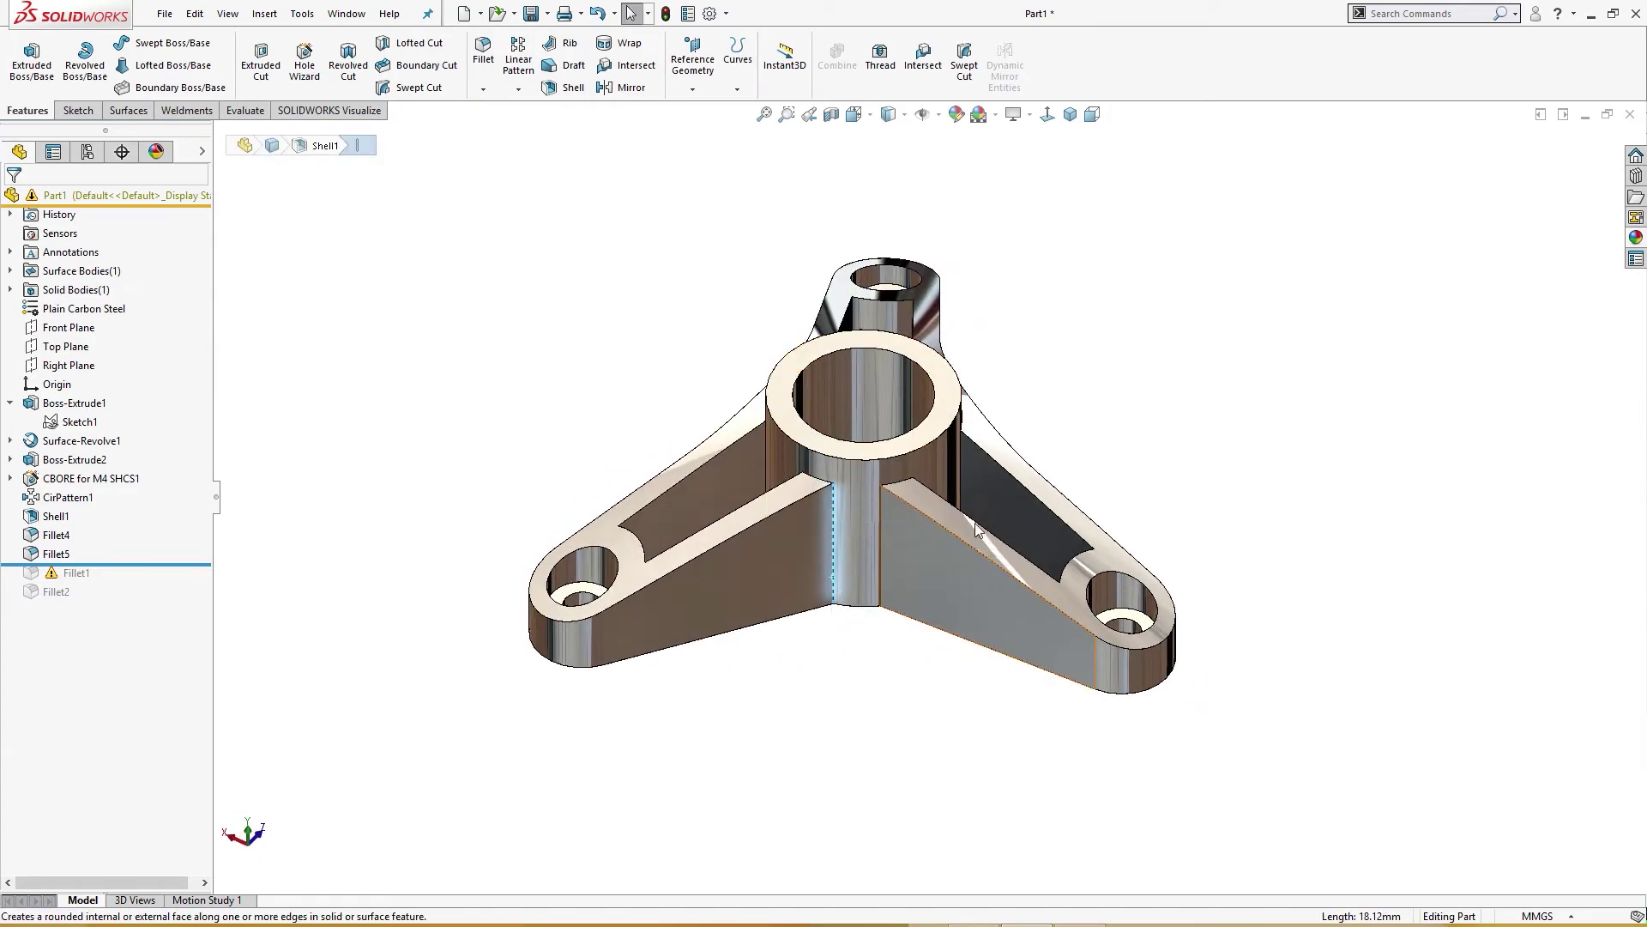
# Fillet two vertical web-to-boss edges at 30 mm each, creating Fillet8 and Fillet9.
pyautogui.press('Return')
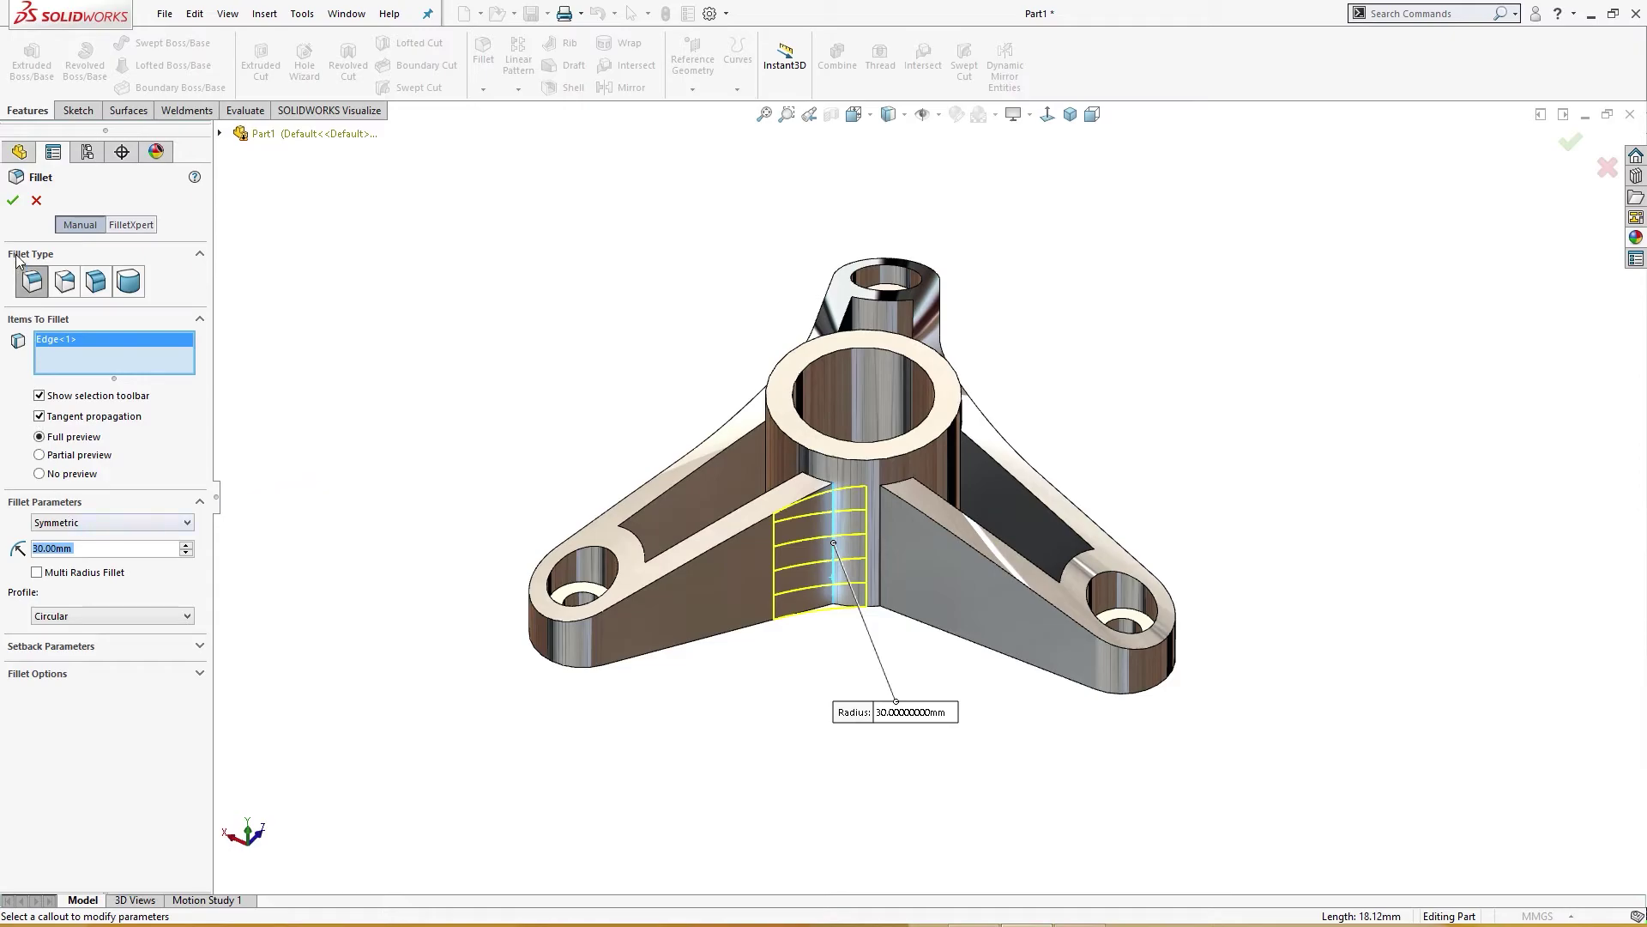
pyautogui.click(12, 202)
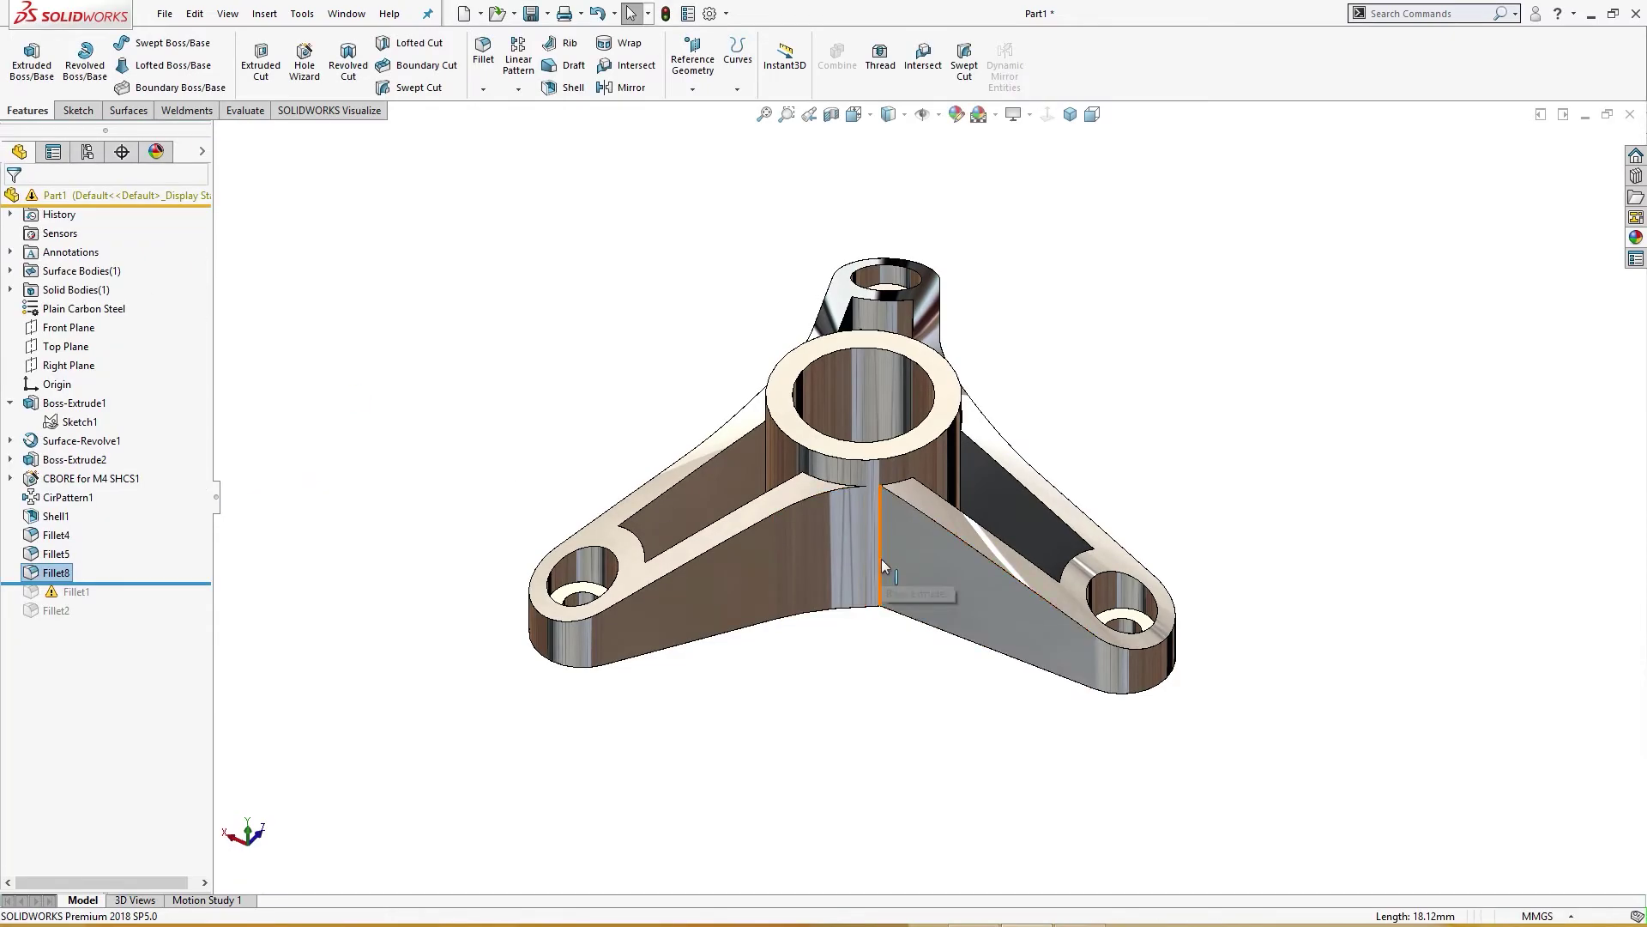
pyautogui.click(882, 559)
pyautogui.click(1033, 508)
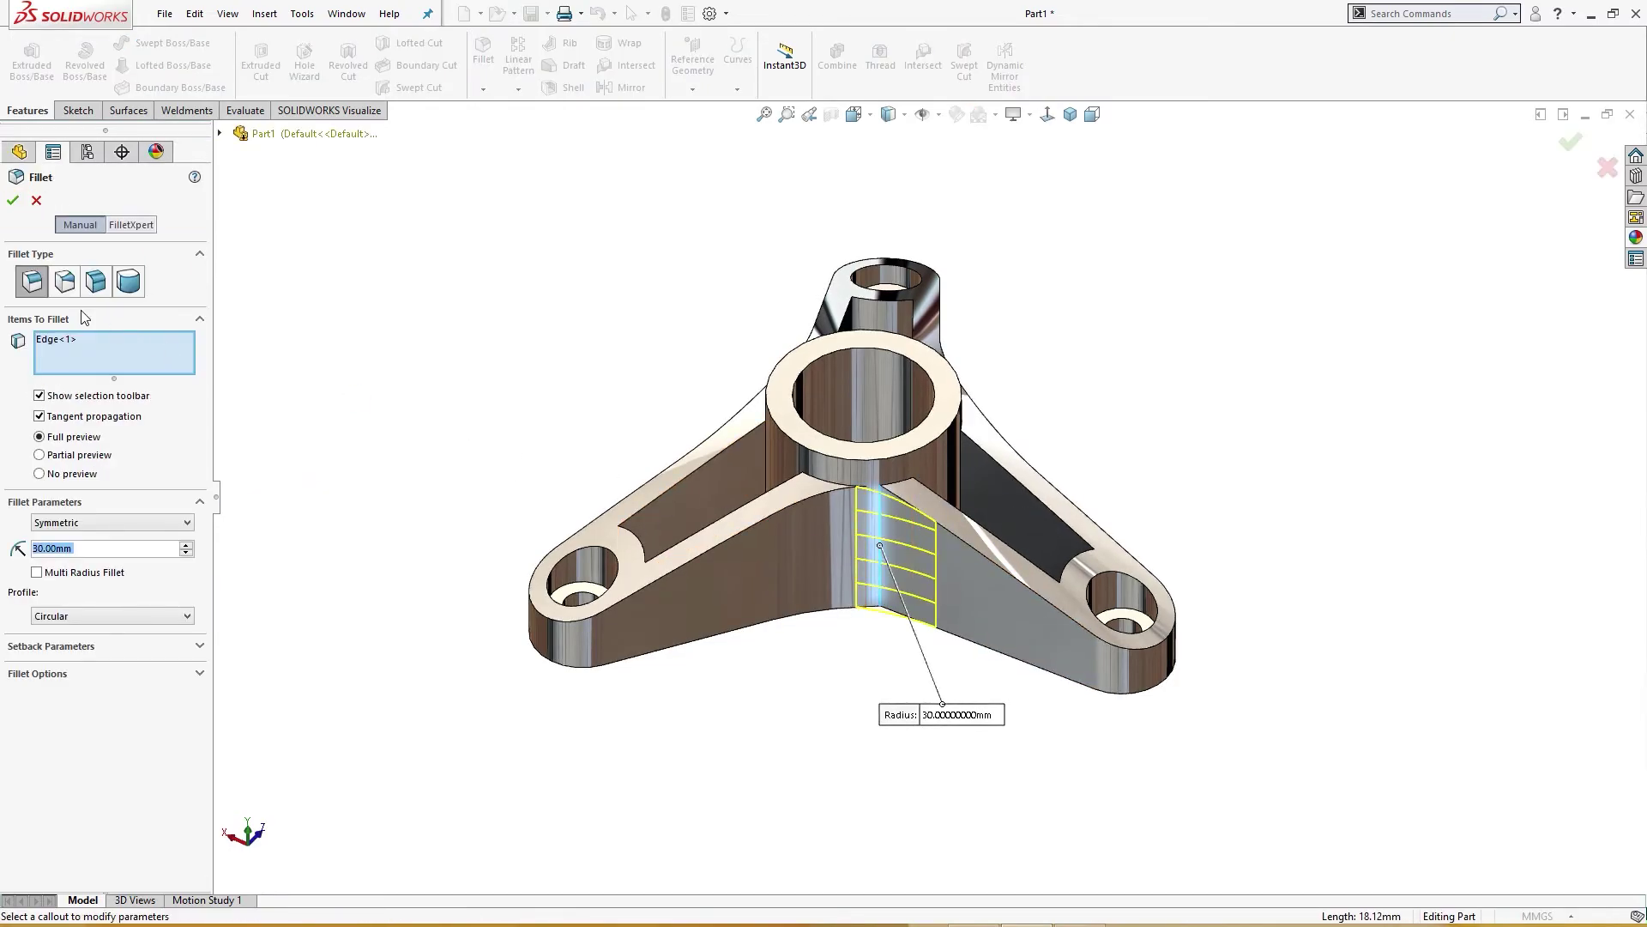
pyautogui.click(12, 203)
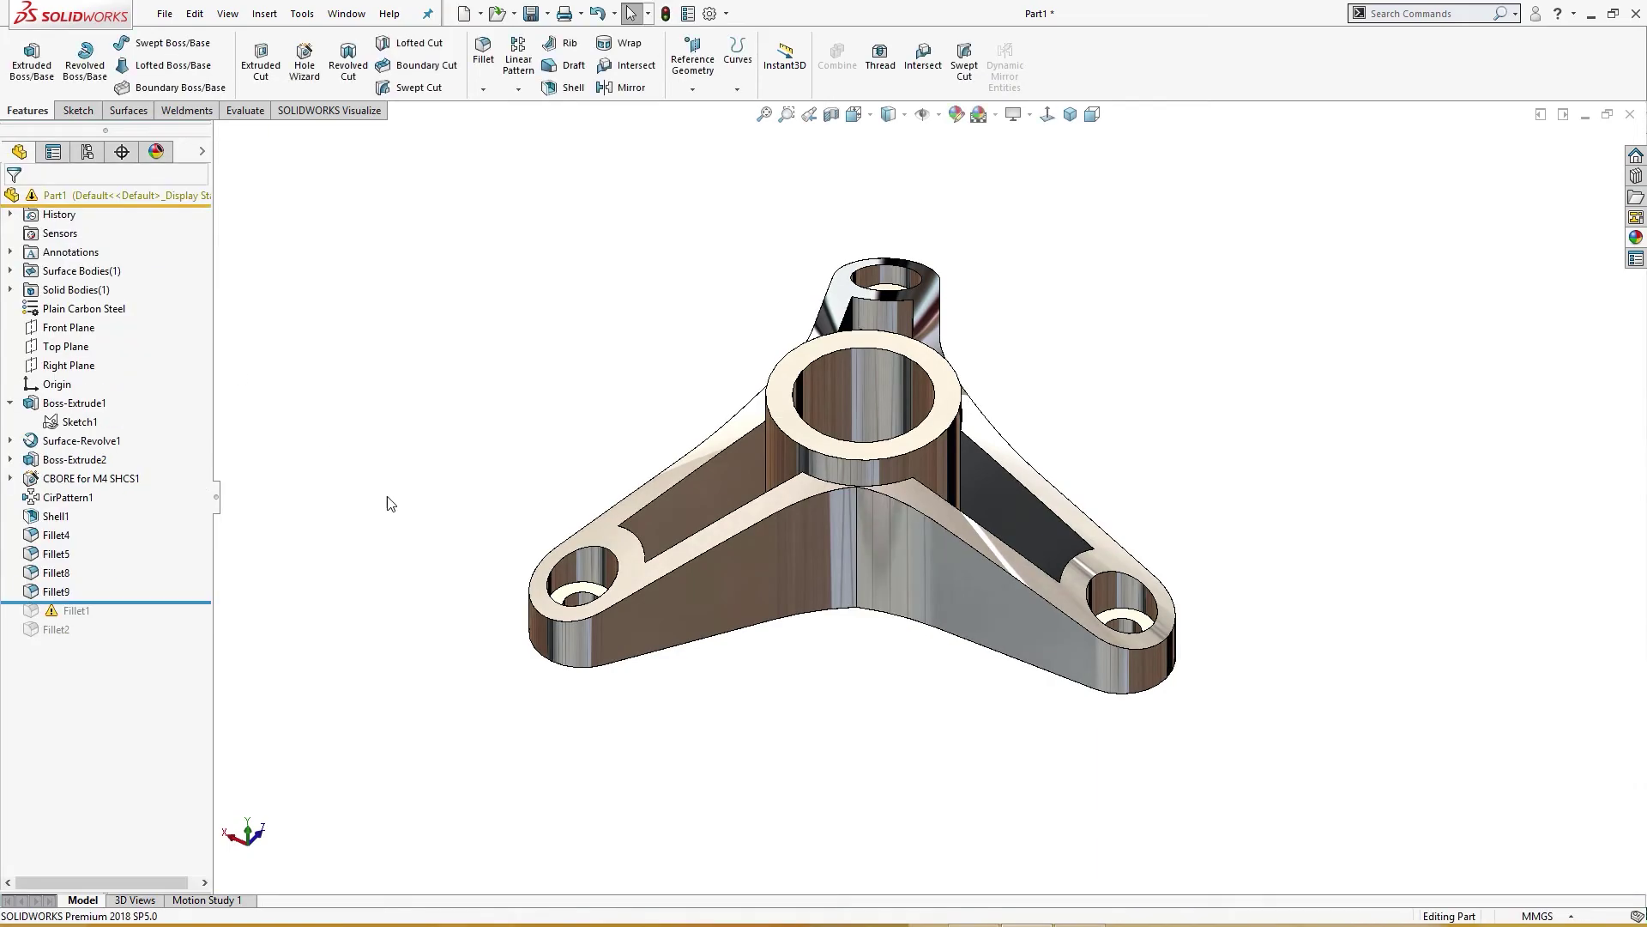
pyautogui.moveTo(454, 564); pyautogui.dragTo(416, 546, button='middle')
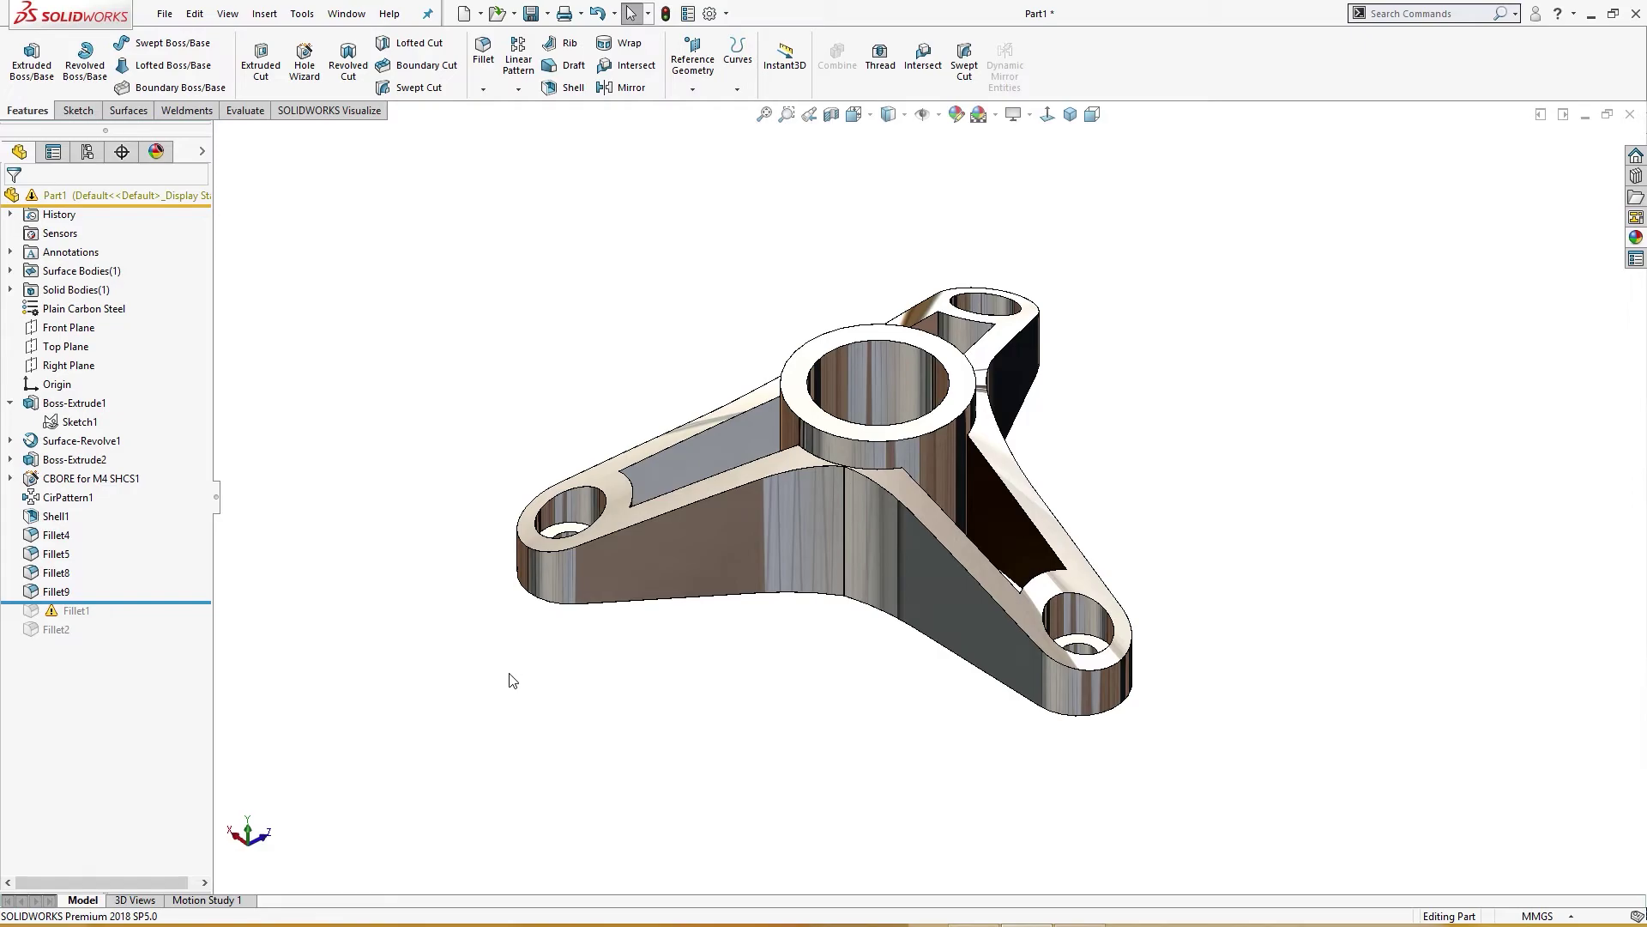
# Blend the two adjoining side faces with a 30 mm face fillet, then return to isometric view.
pyautogui.press('s')
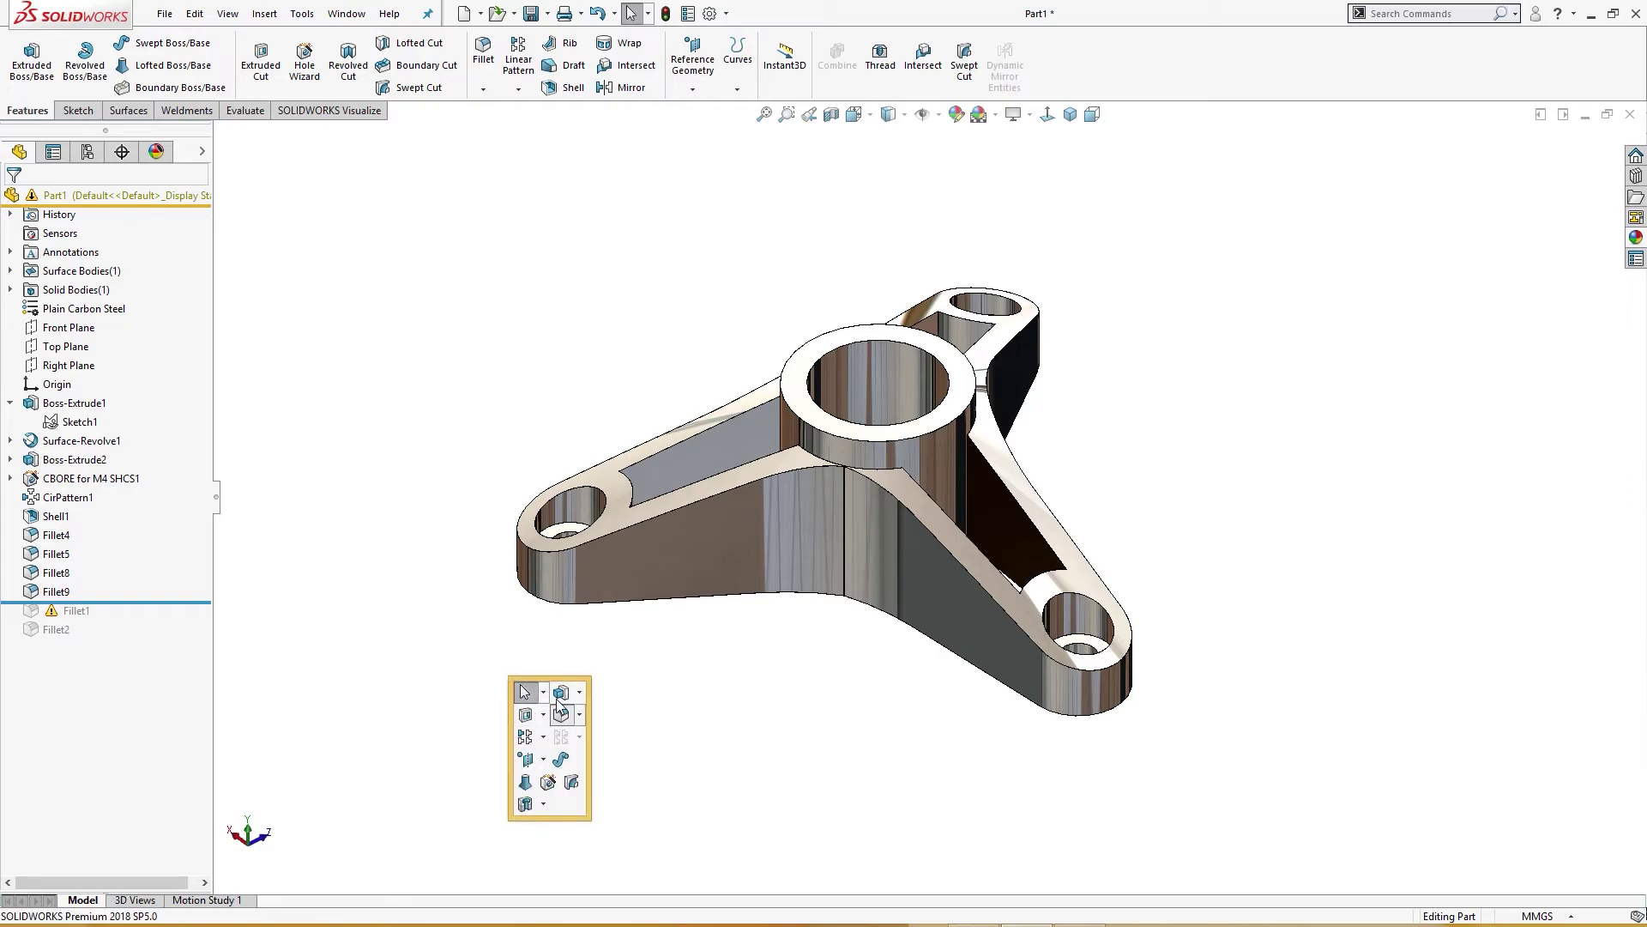
pyautogui.click(525, 714)
pyautogui.click(93, 283)
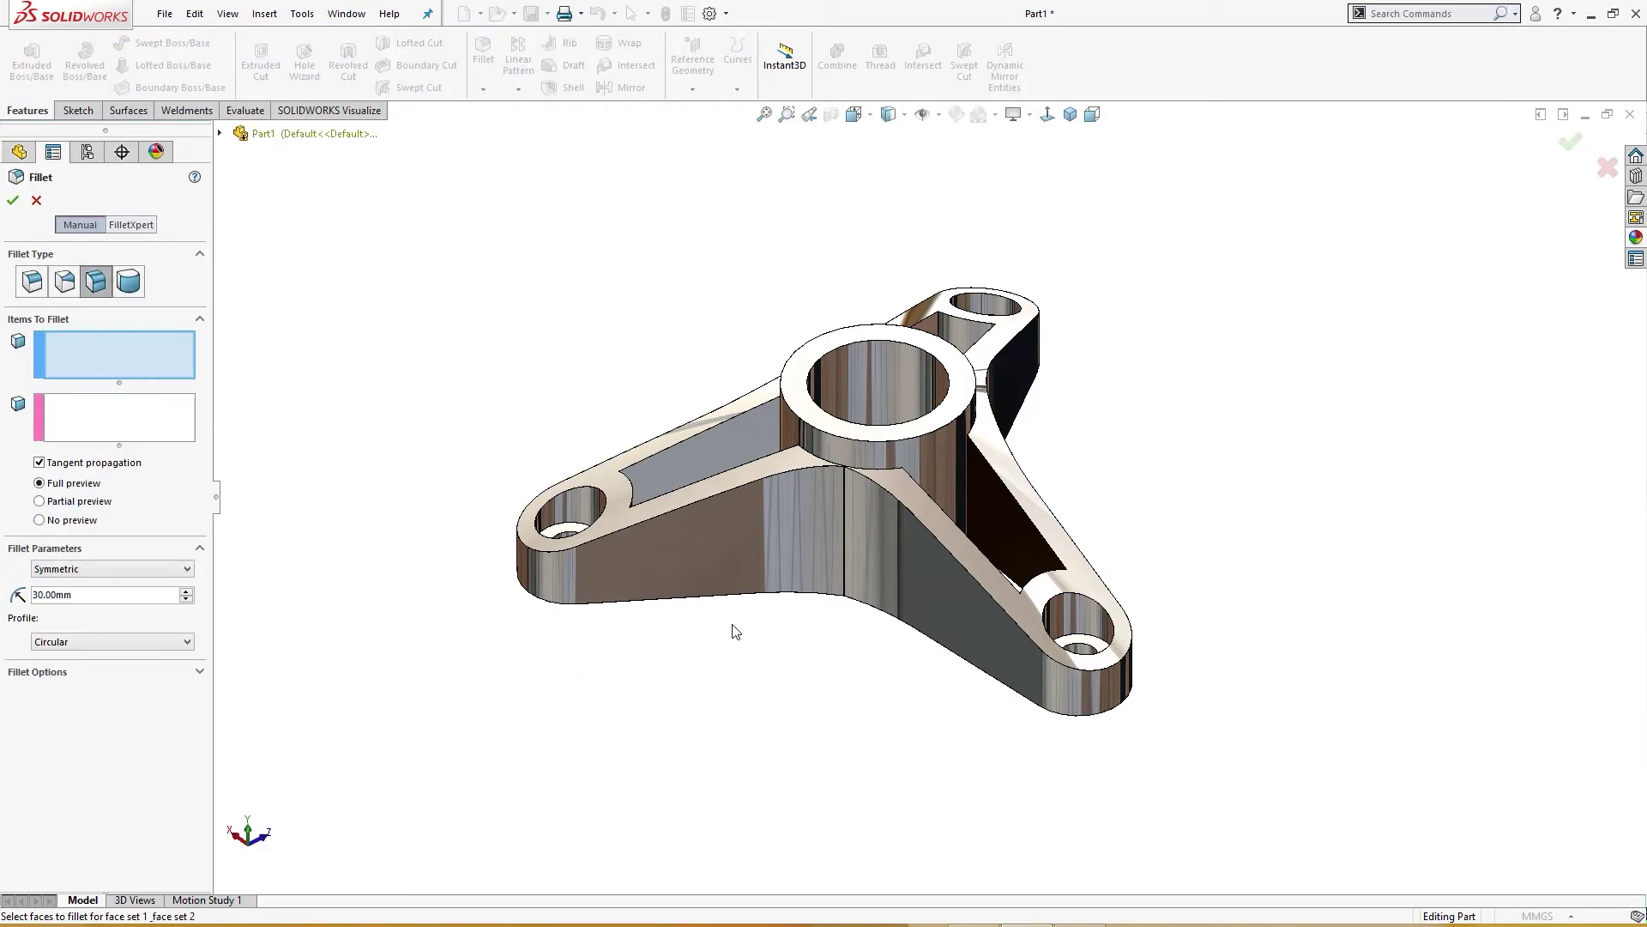
pyautogui.click(693, 559)
pyautogui.click(963, 593)
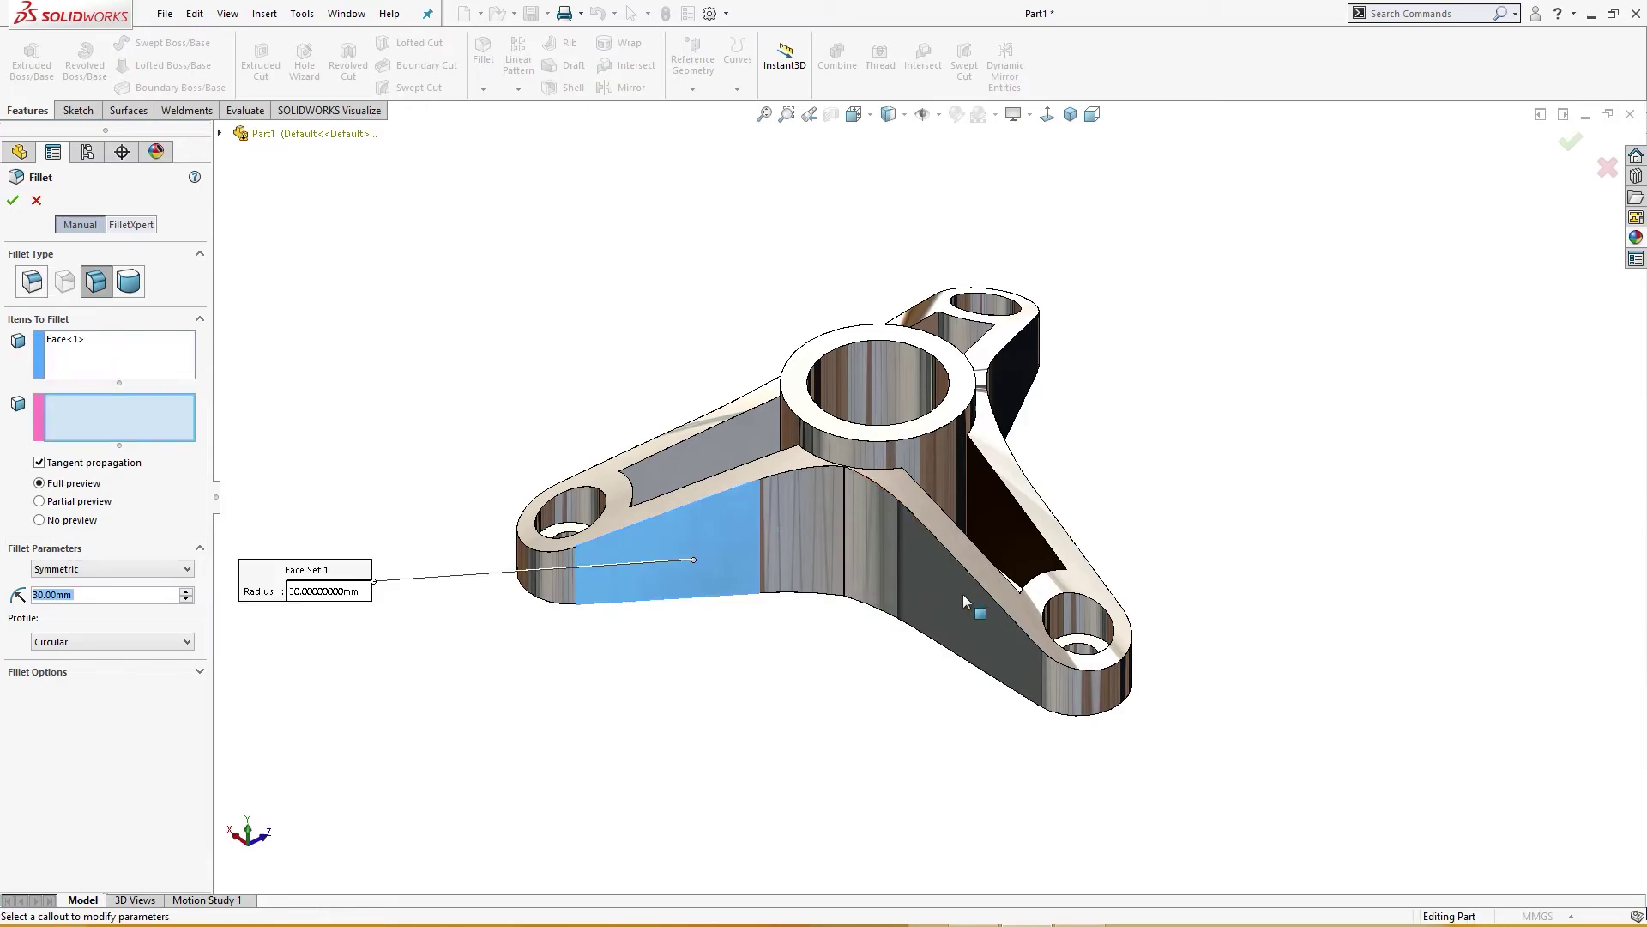
pyautogui.press('Return')
pyautogui.moveTo(961, 599); pyautogui.dragTo(918, 725, button='middle')
pyautogui.hotkey('ctrl', '7')
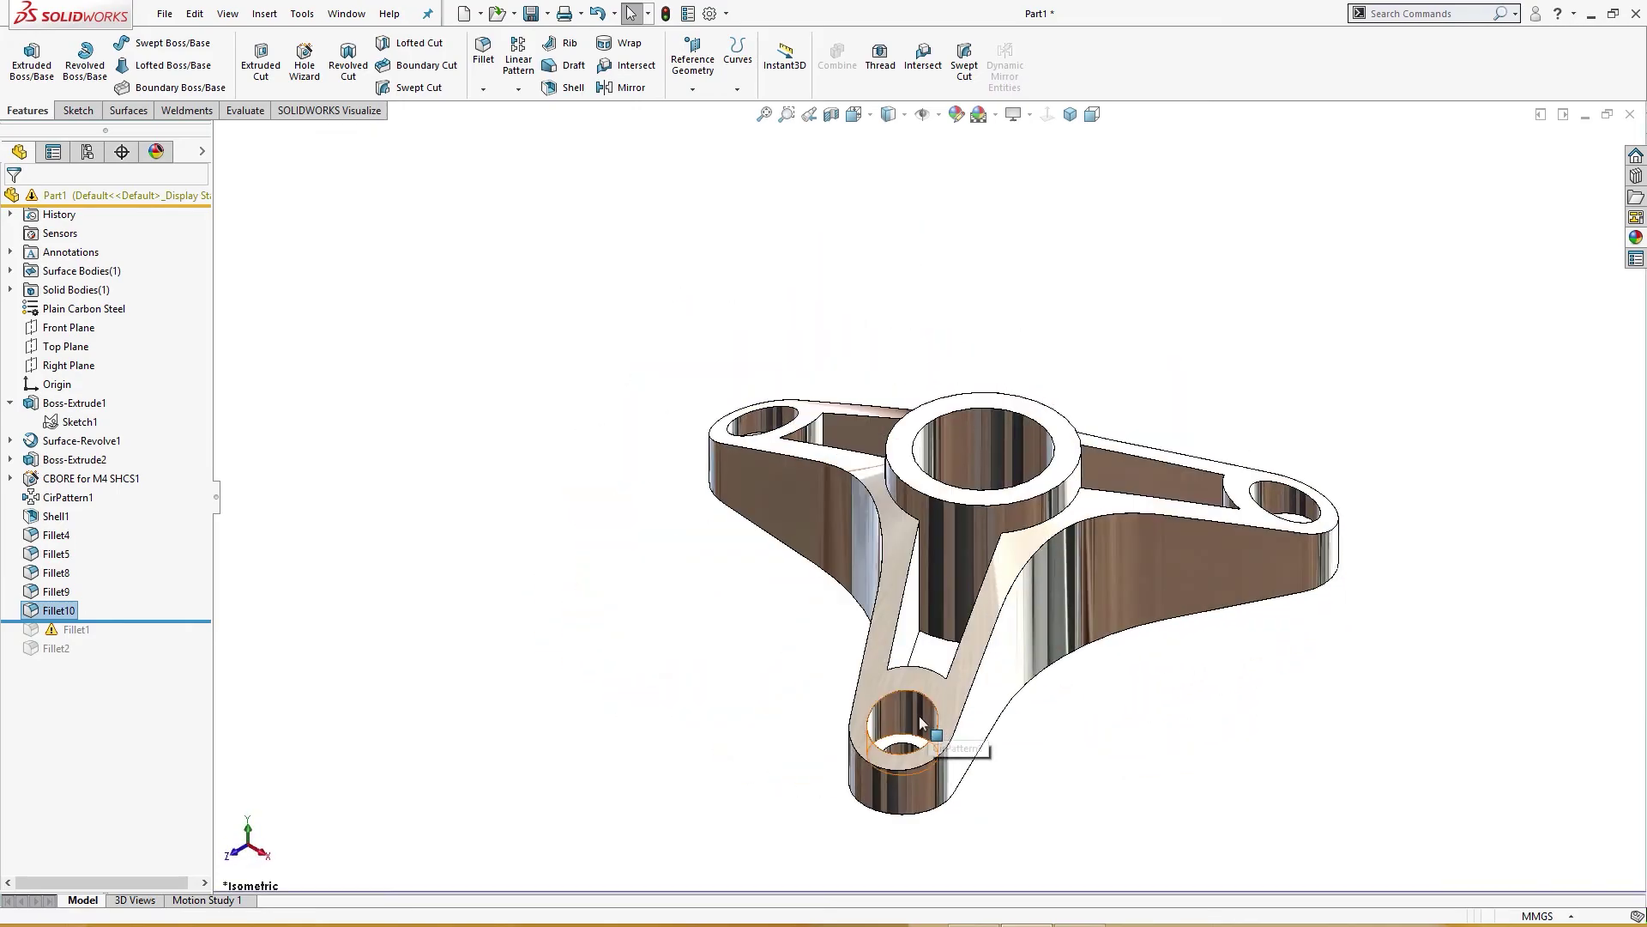
# Roll the history fully forward, suppress Fillet1 and dismiss the error report.
pyautogui.moveTo(150, 621); pyautogui.dragTo(142, 659)
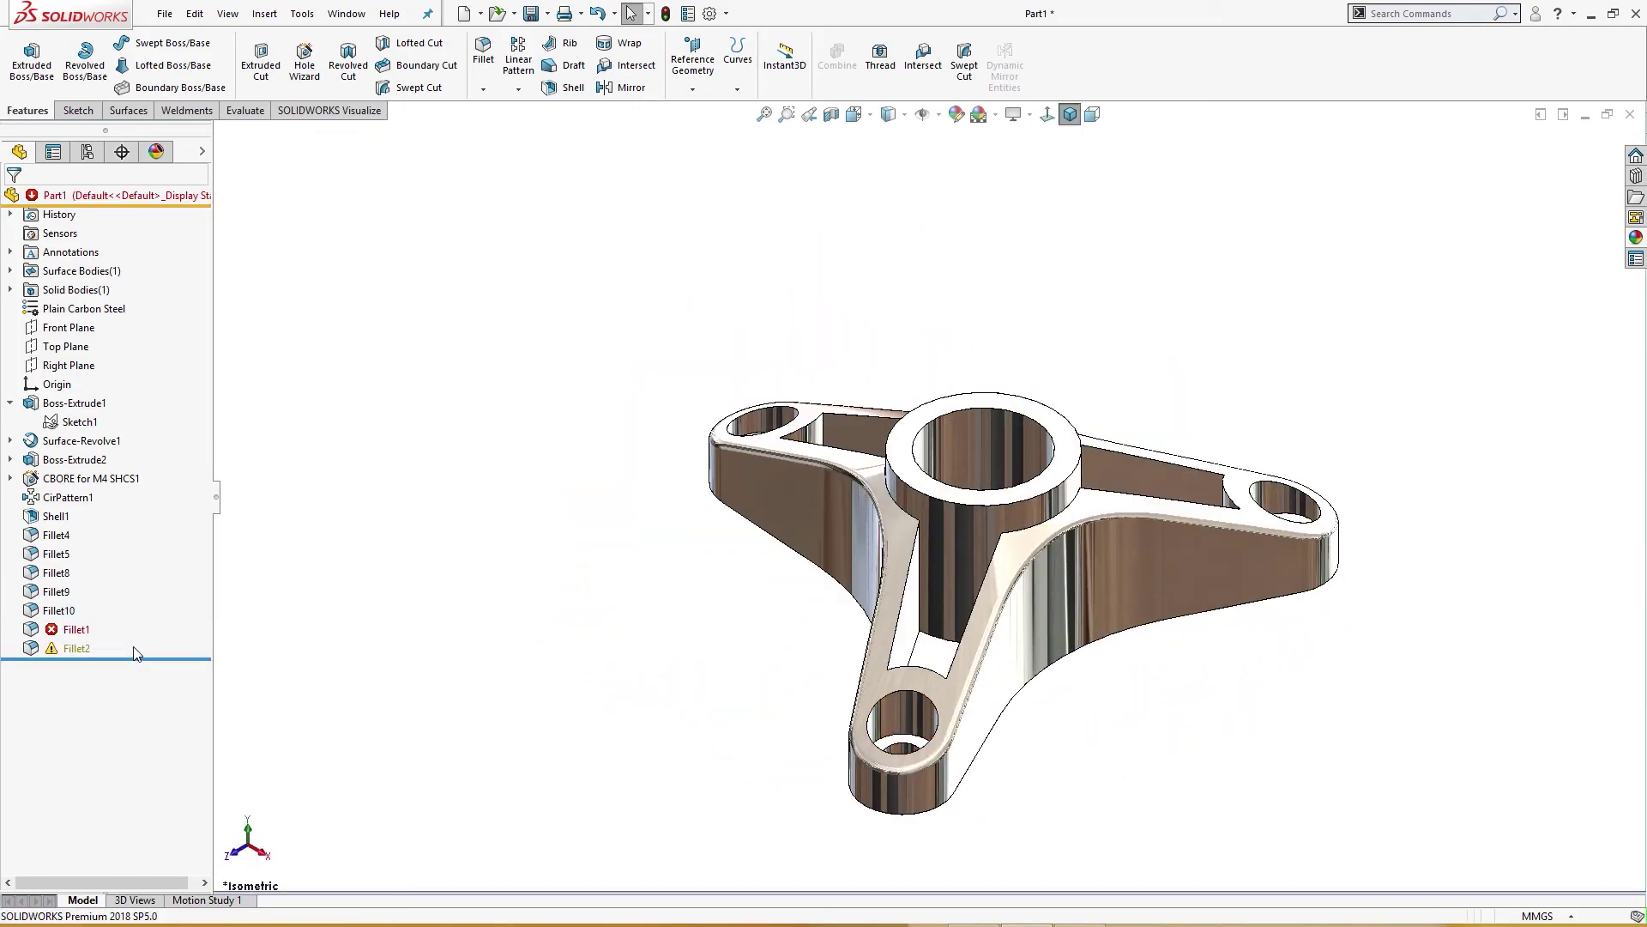
pyautogui.rightClick(75, 634)
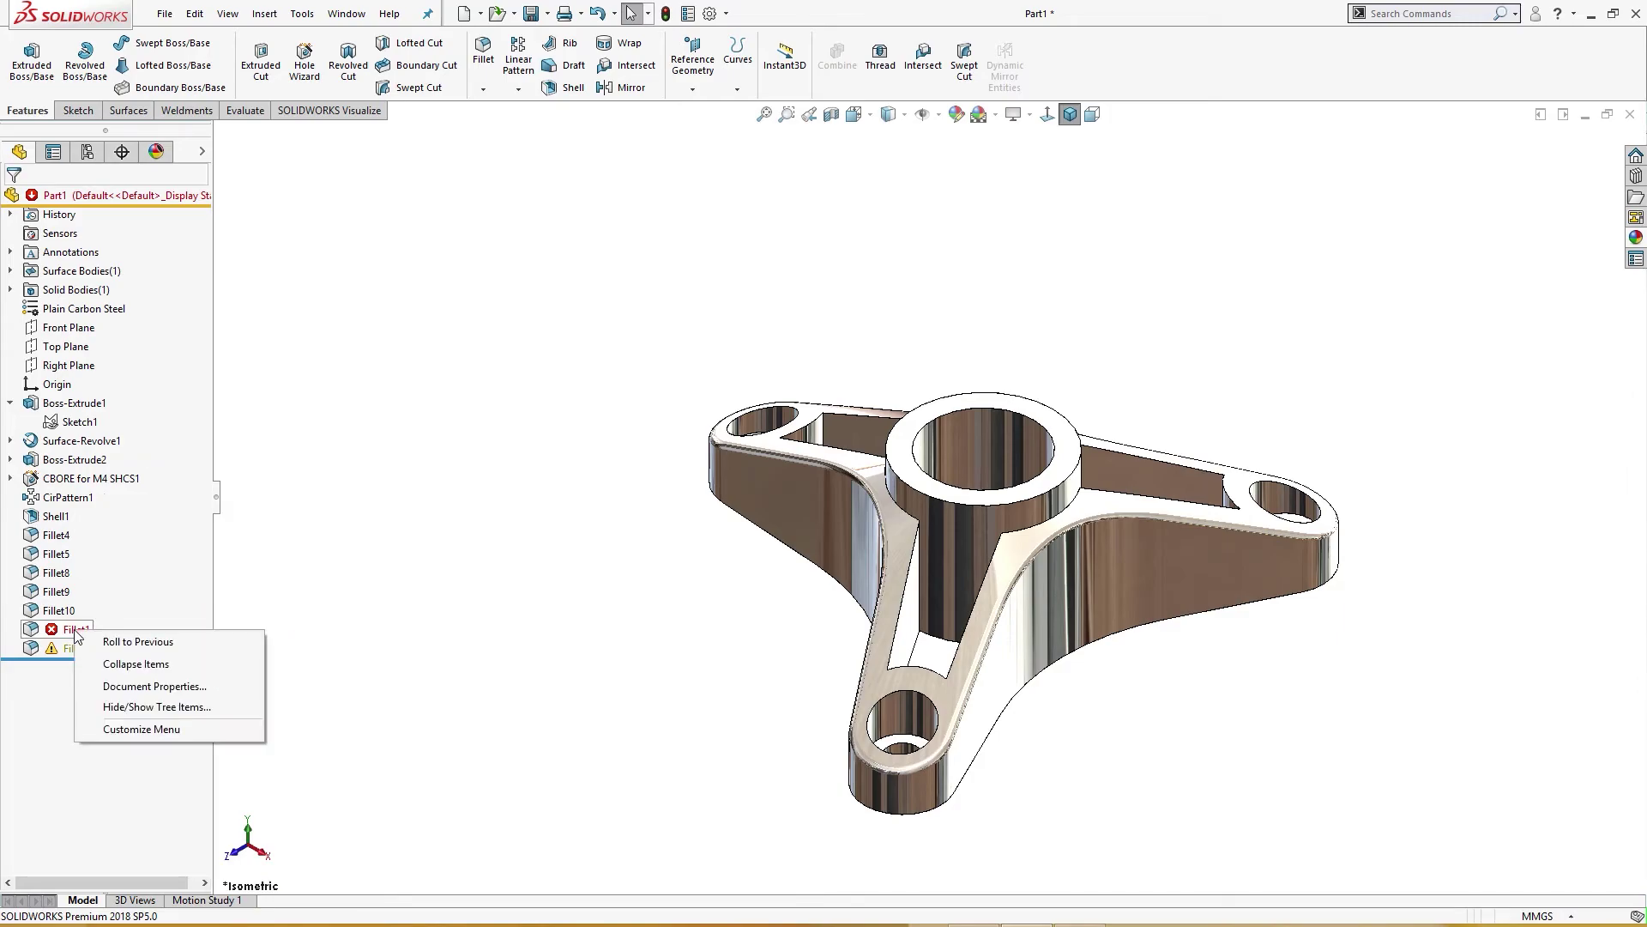
pyautogui.click(75, 633)
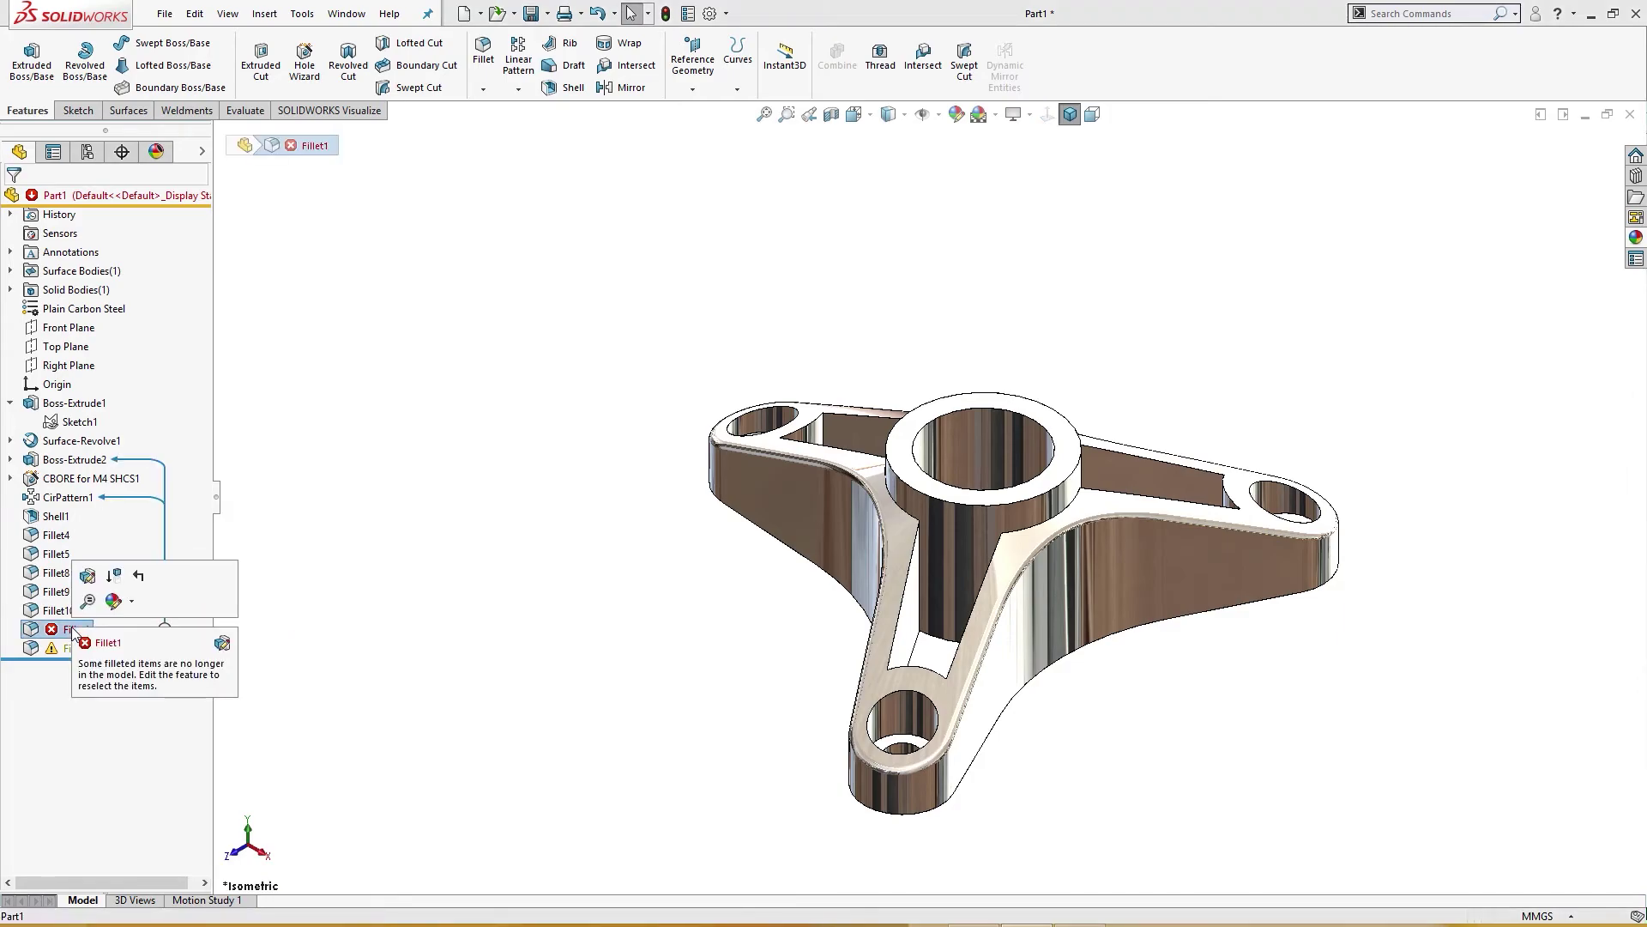
pyautogui.click(114, 580)
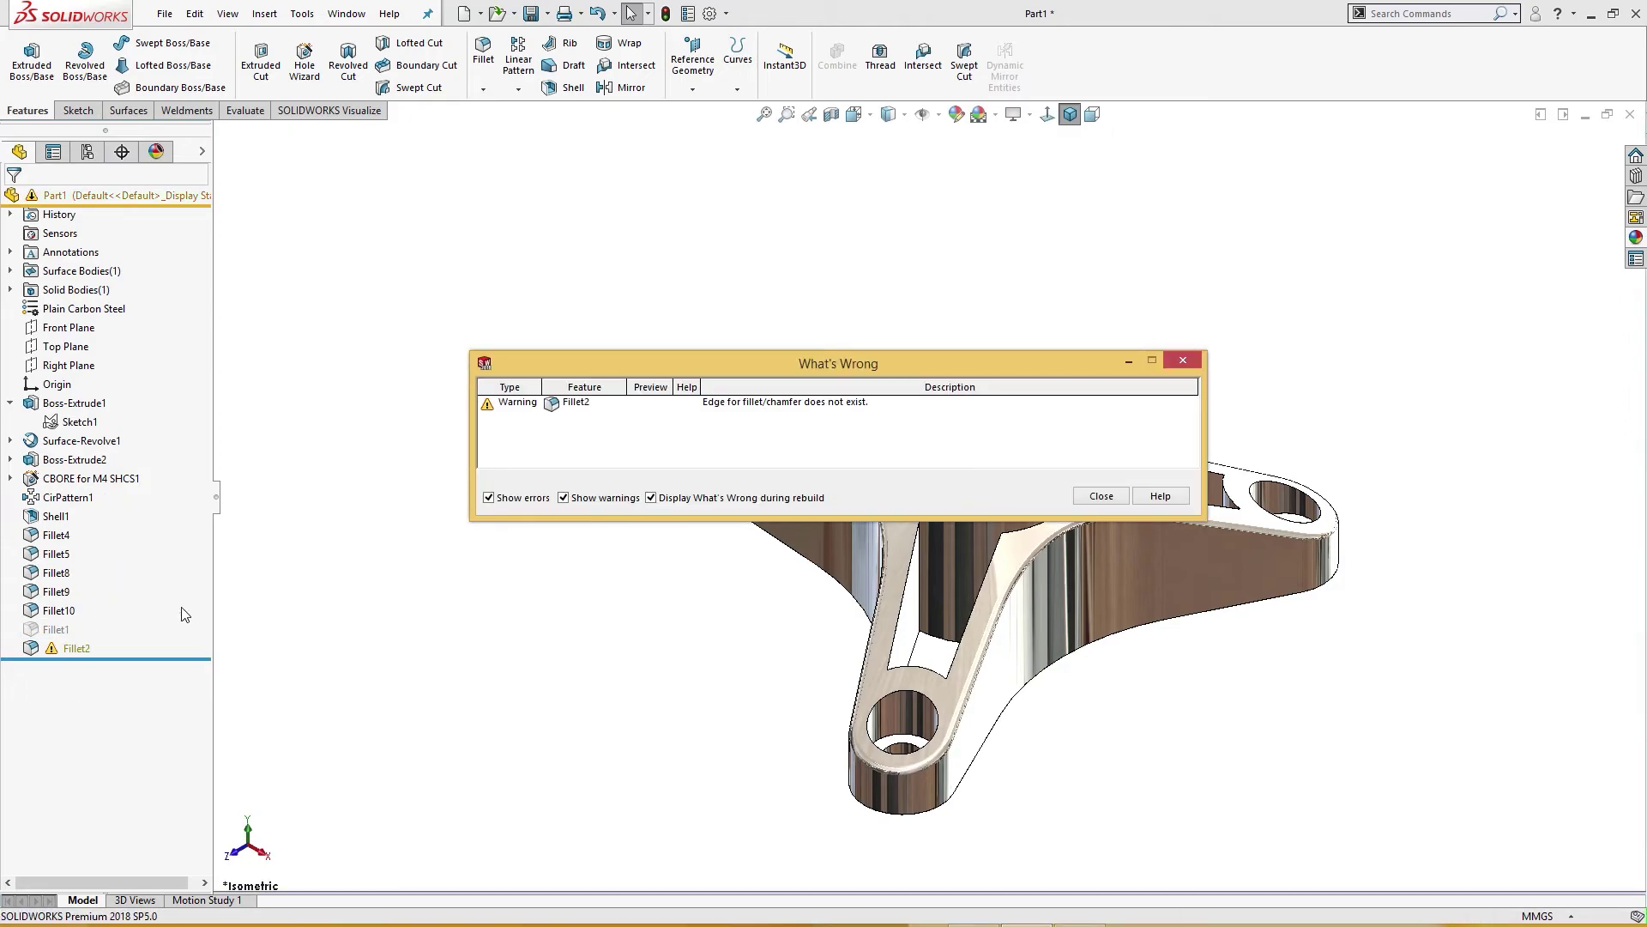
pyautogui.click(1084, 497)
pyautogui.moveTo(596, 624); pyautogui.dragTo(549, 677, button='middle')
pyautogui.hotkey('ctrl', '7')
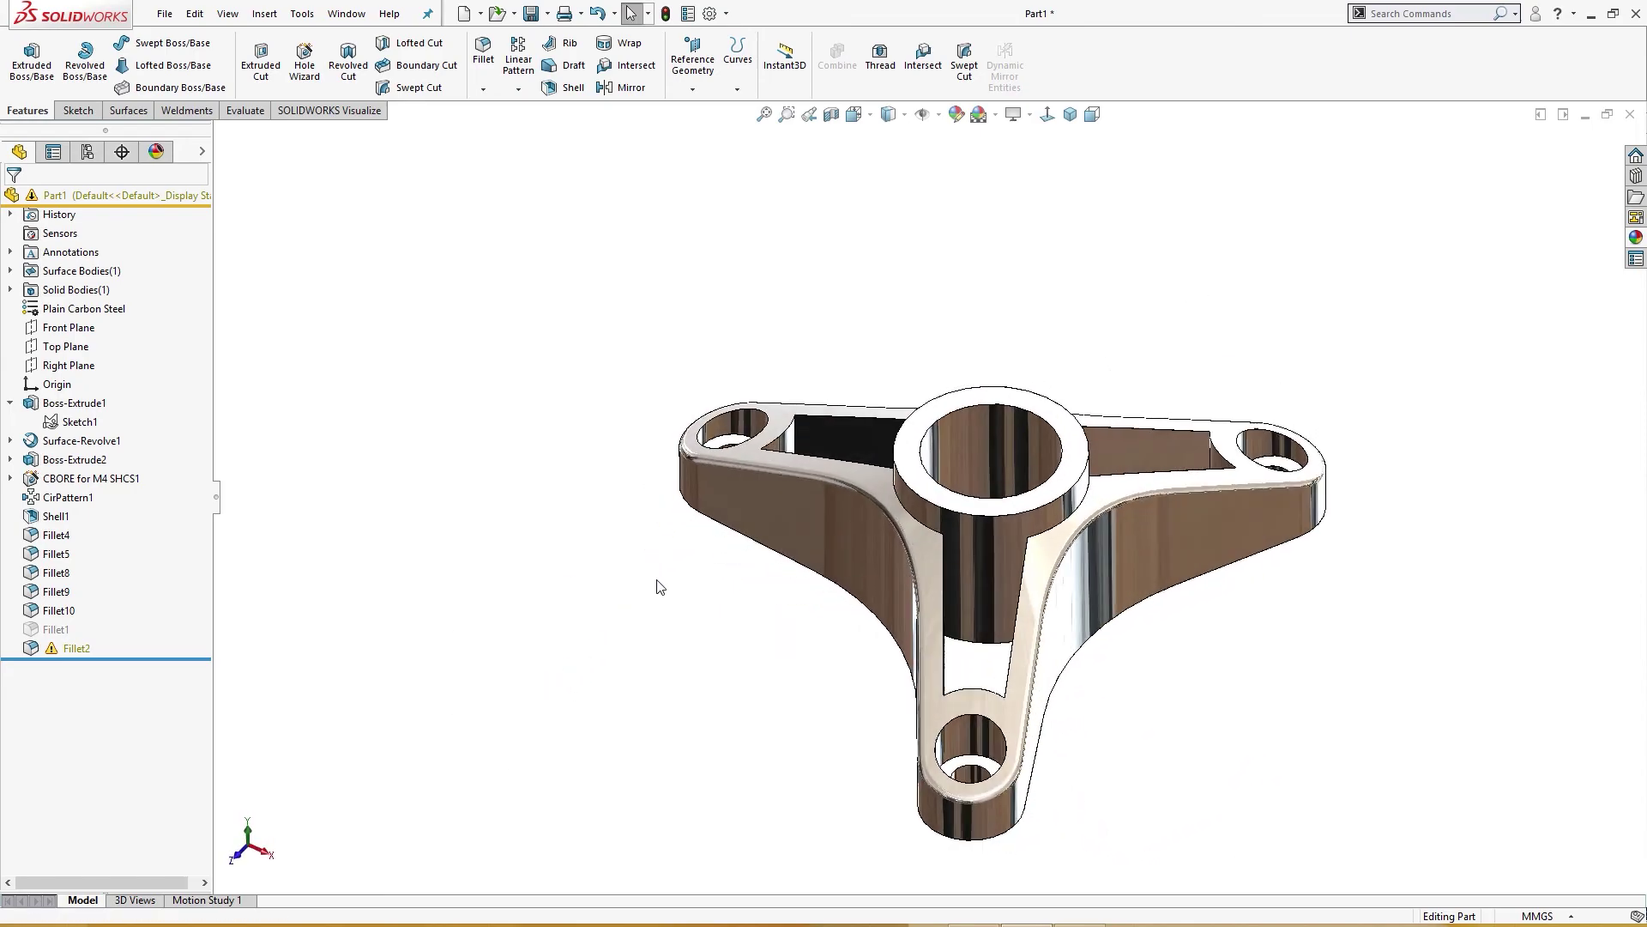
# Edit Fillet2 to add Shell1 as an item and remove its missing edge reference.
pyautogui.click(66, 644)
pyautogui.click(77, 600)
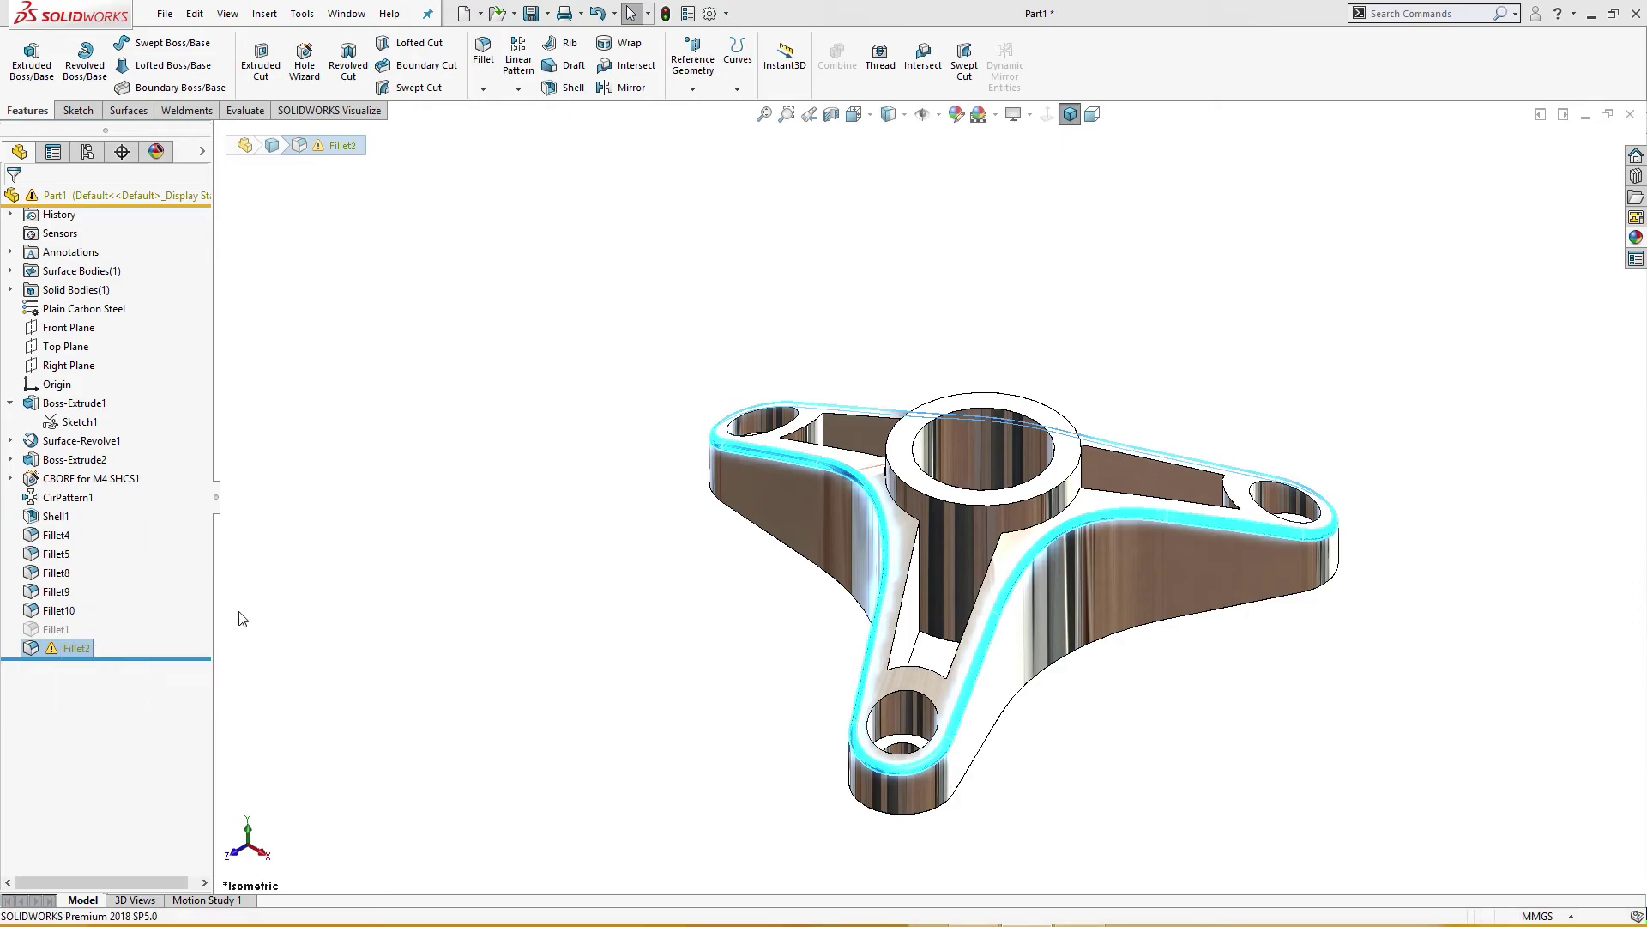
pyautogui.moveTo(520, 629); pyautogui.dragTo(647, 666, button='middle')
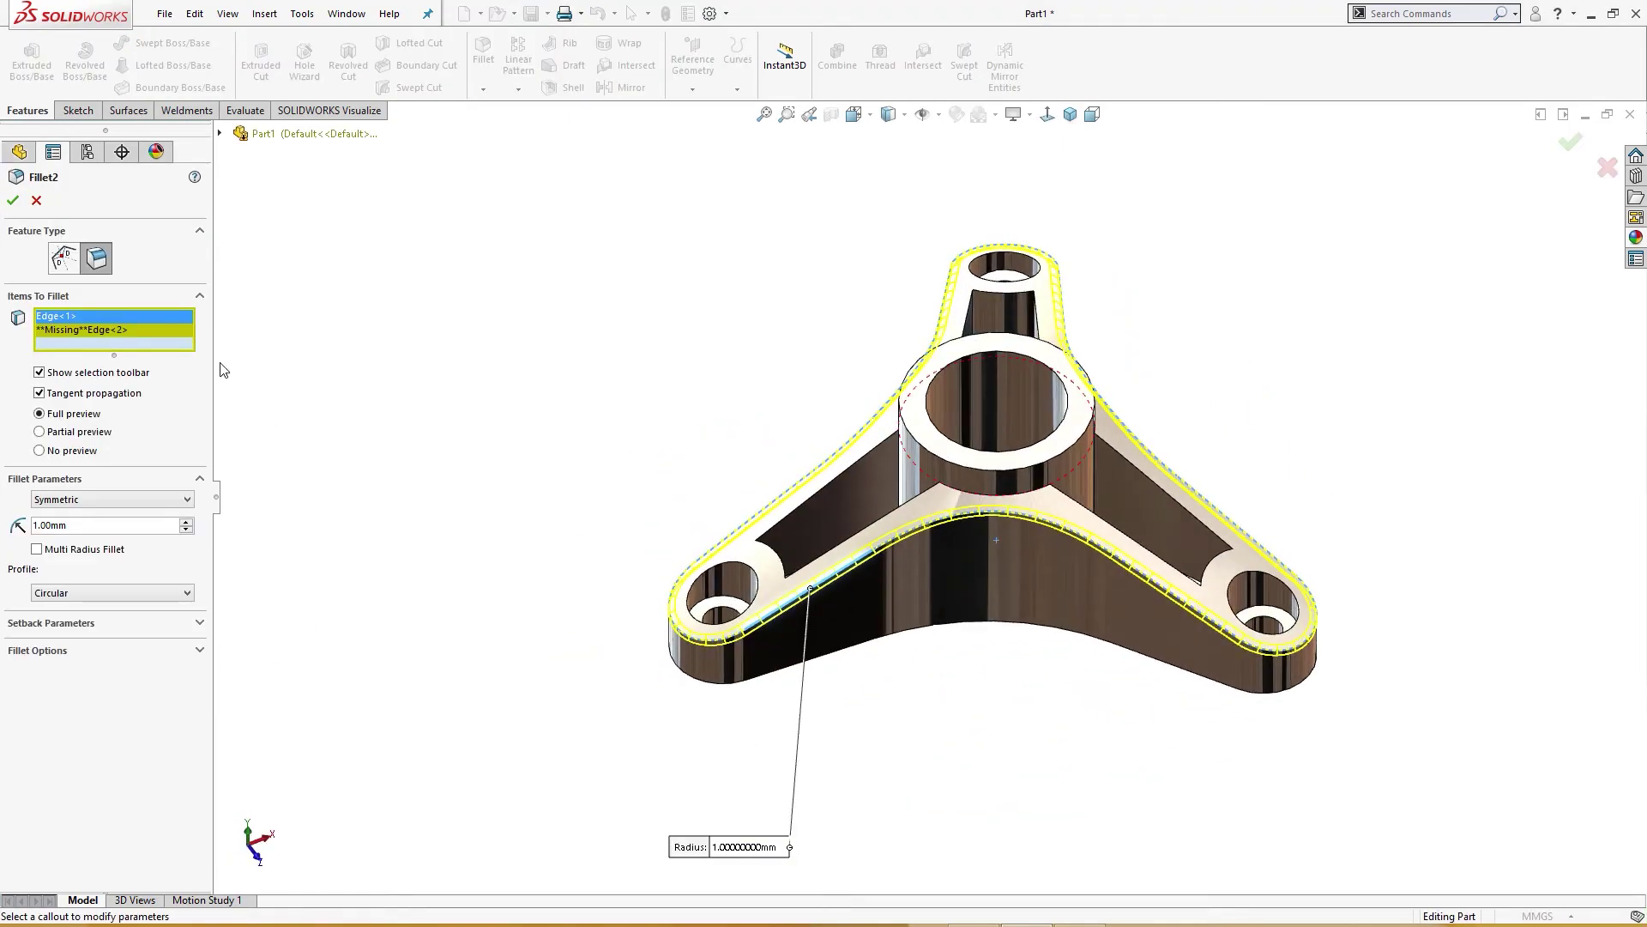
pyautogui.click(219, 134)
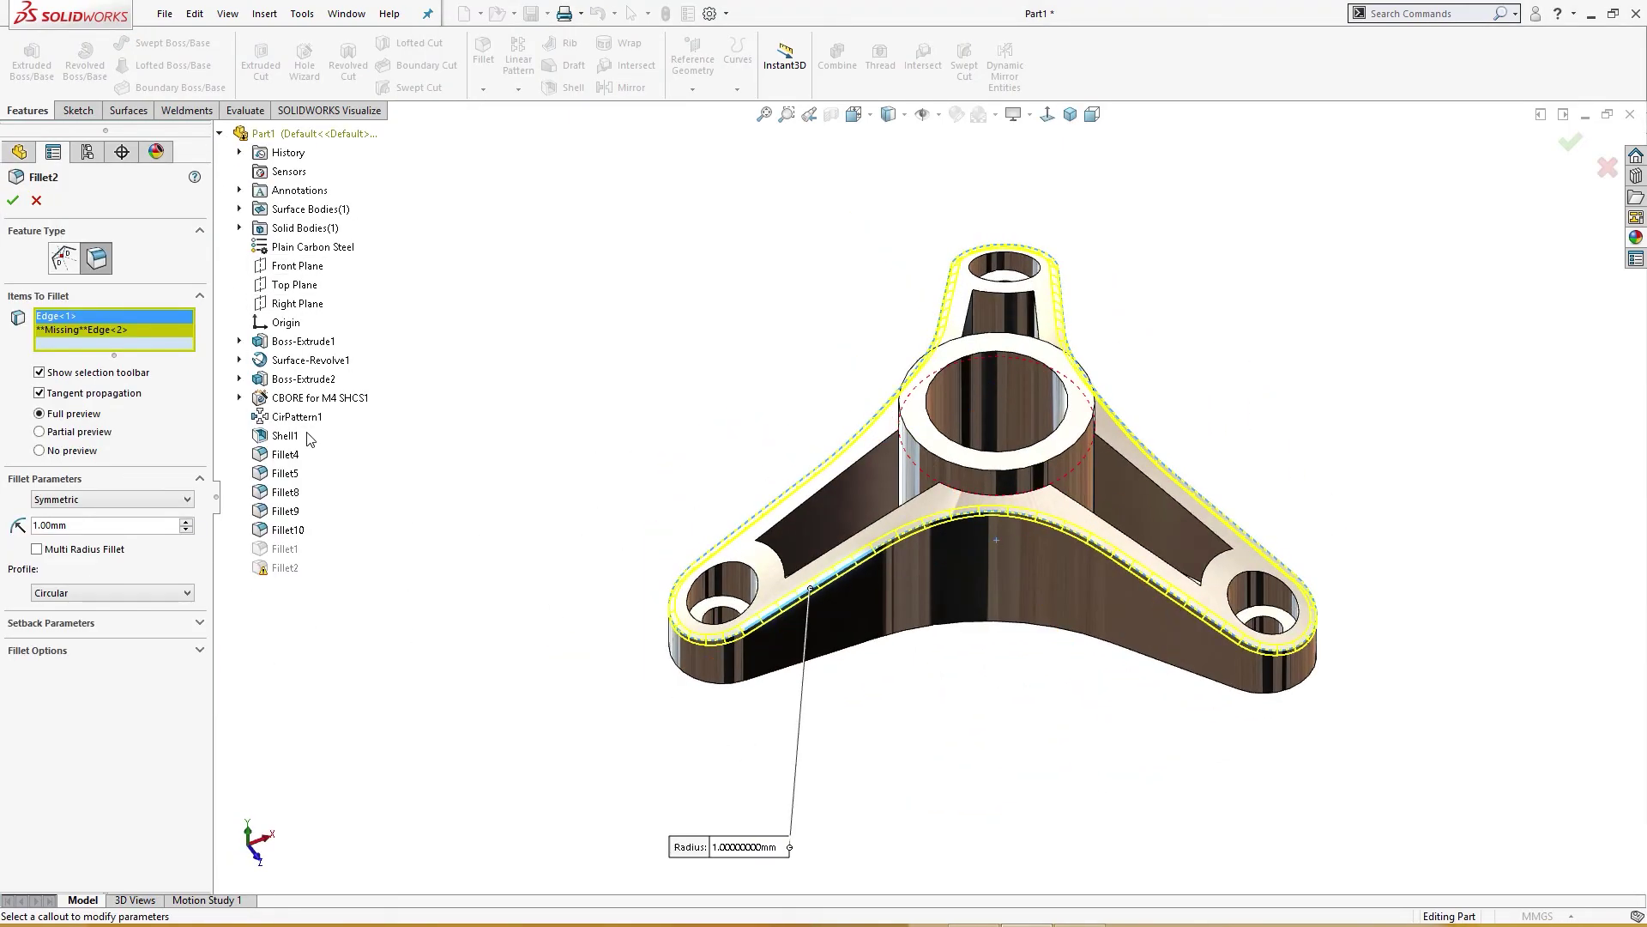
pyautogui.click(296, 434)
pyautogui.moveTo(468, 494); pyautogui.dragTo(433, 477, button='middle')
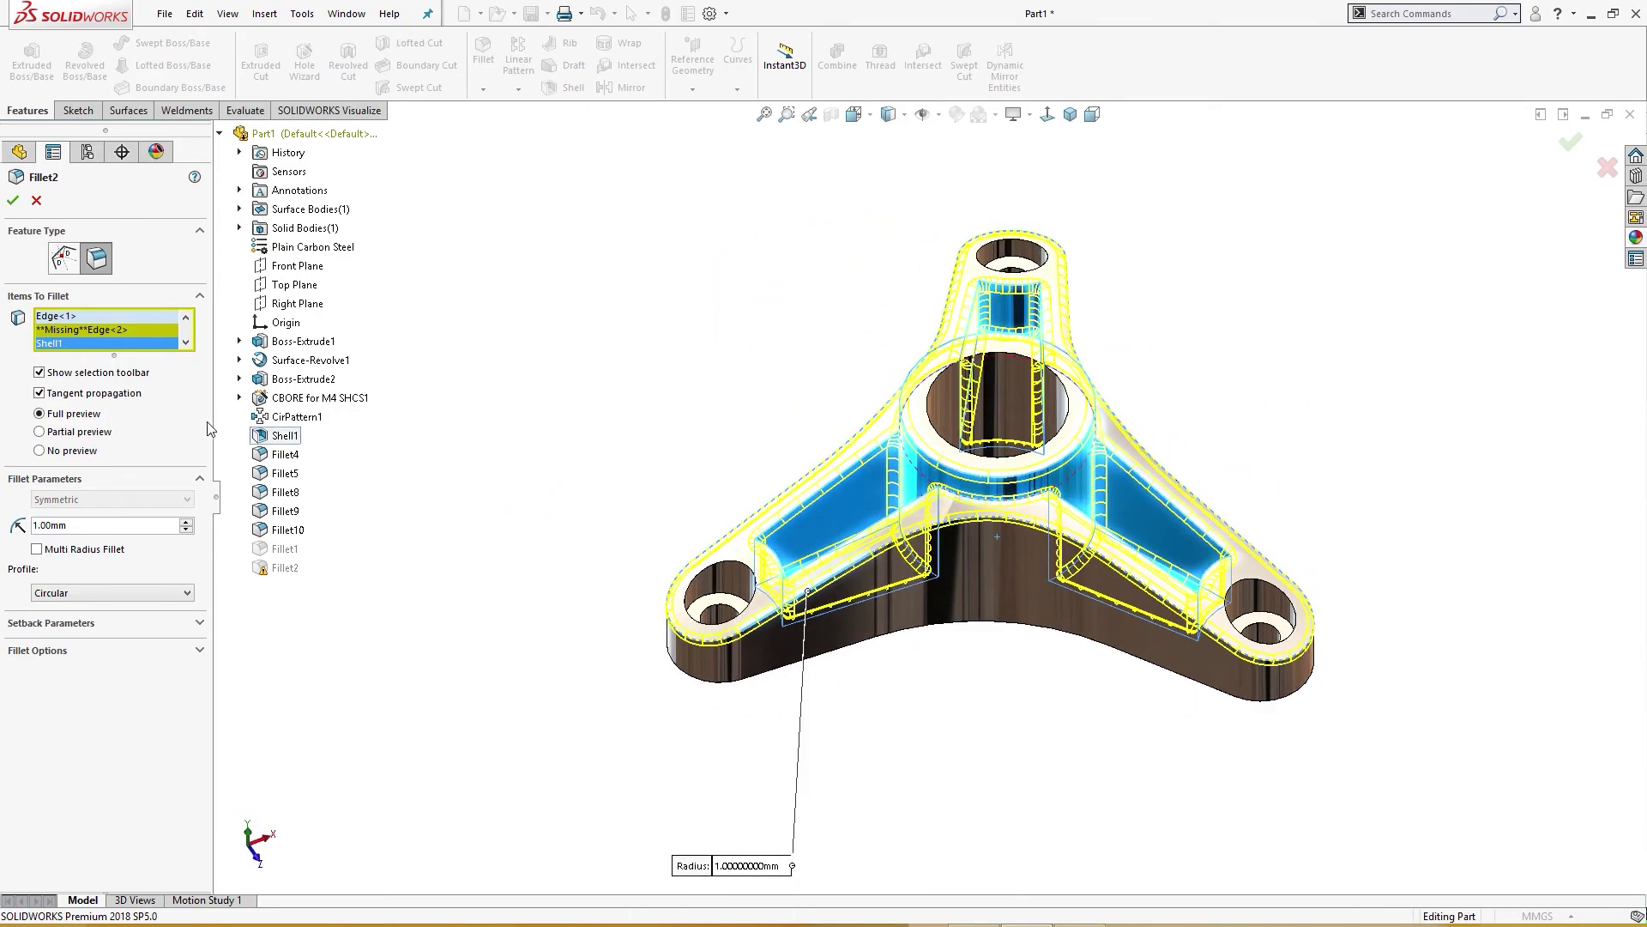
pyautogui.click(15, 201)
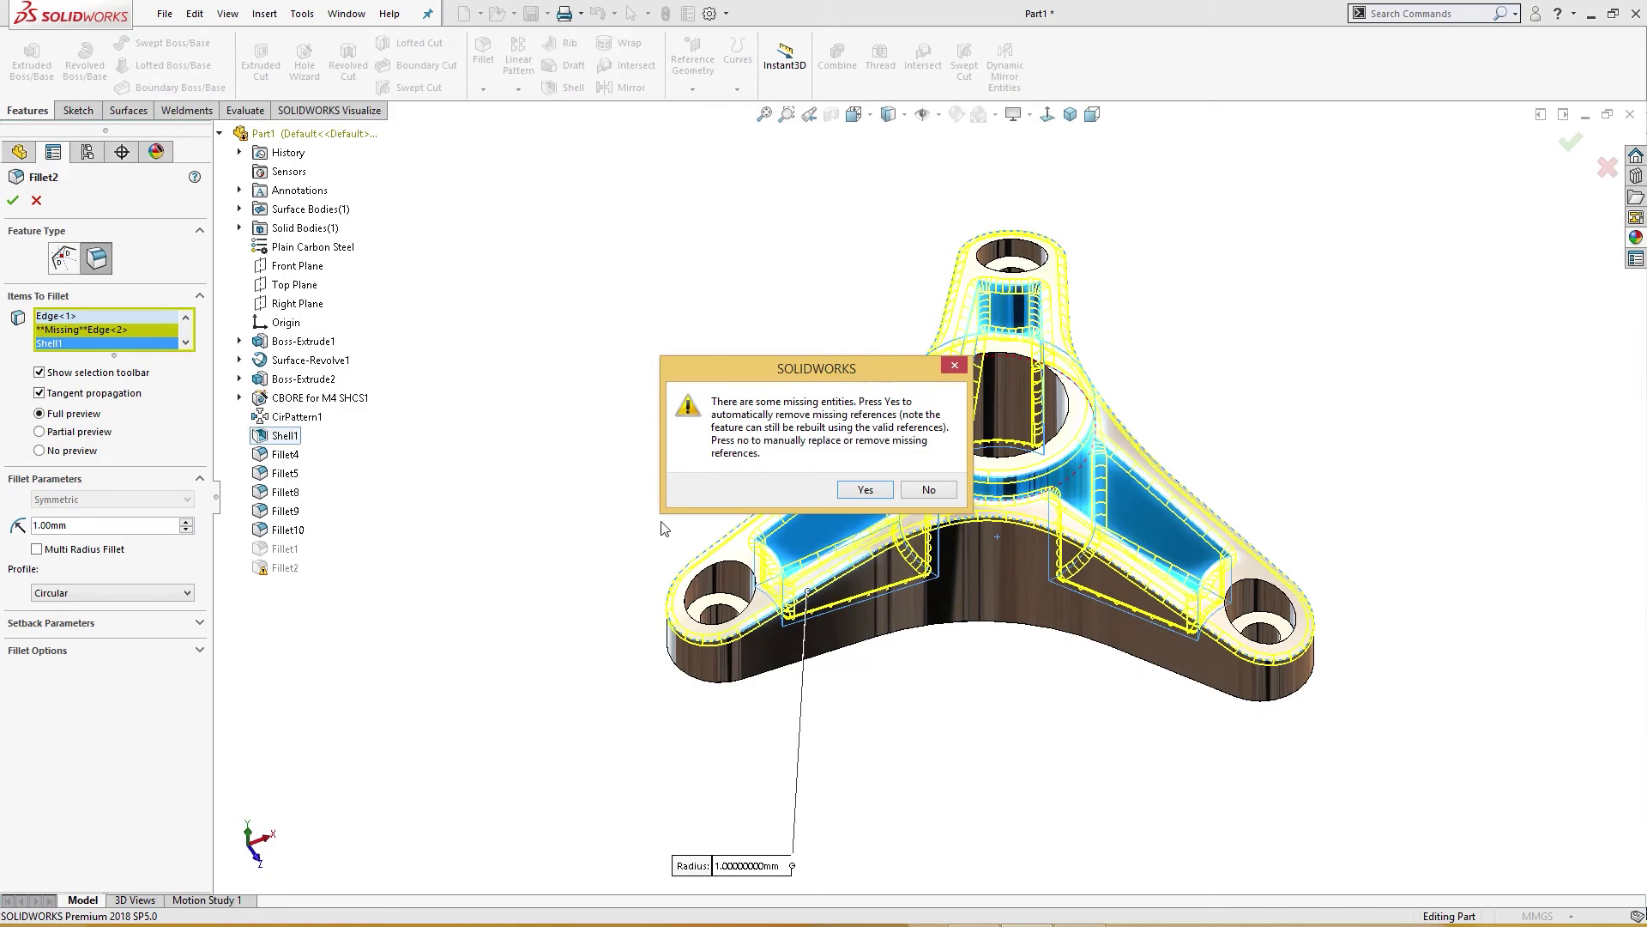
pyautogui.click(863, 490)
pyautogui.moveTo(718, 489); pyautogui.dragTo(602, 515, button='middle')
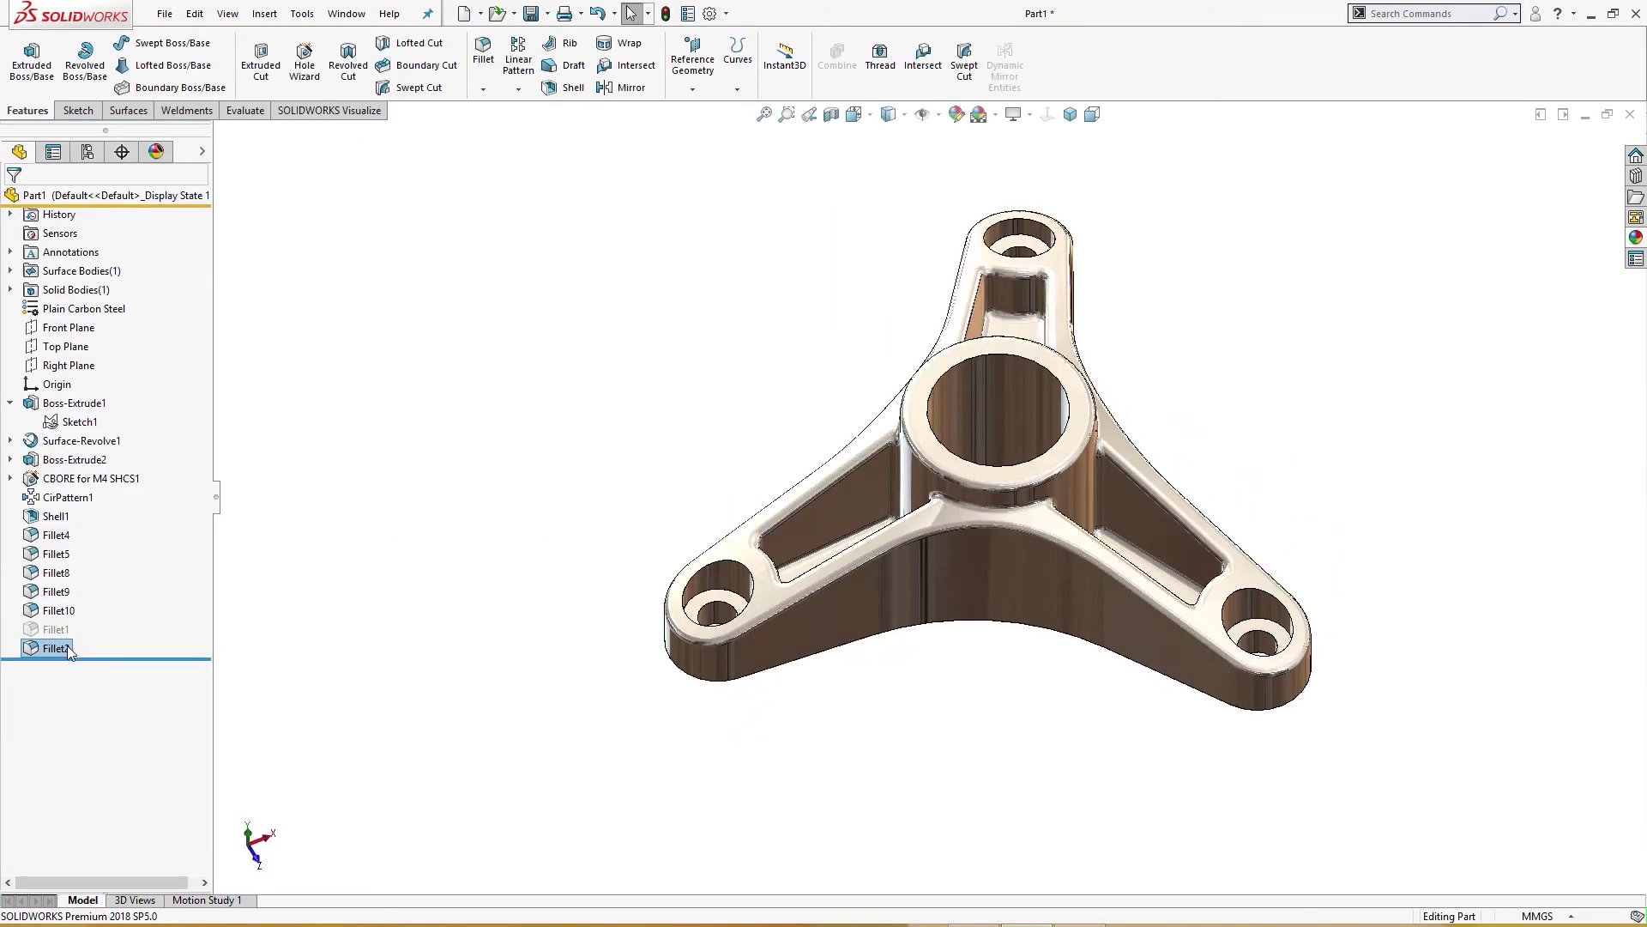
# Give the Fillet2 faces a dark red appearance (RGB 128, 0, 0).
pyautogui.rightClick(44, 648)
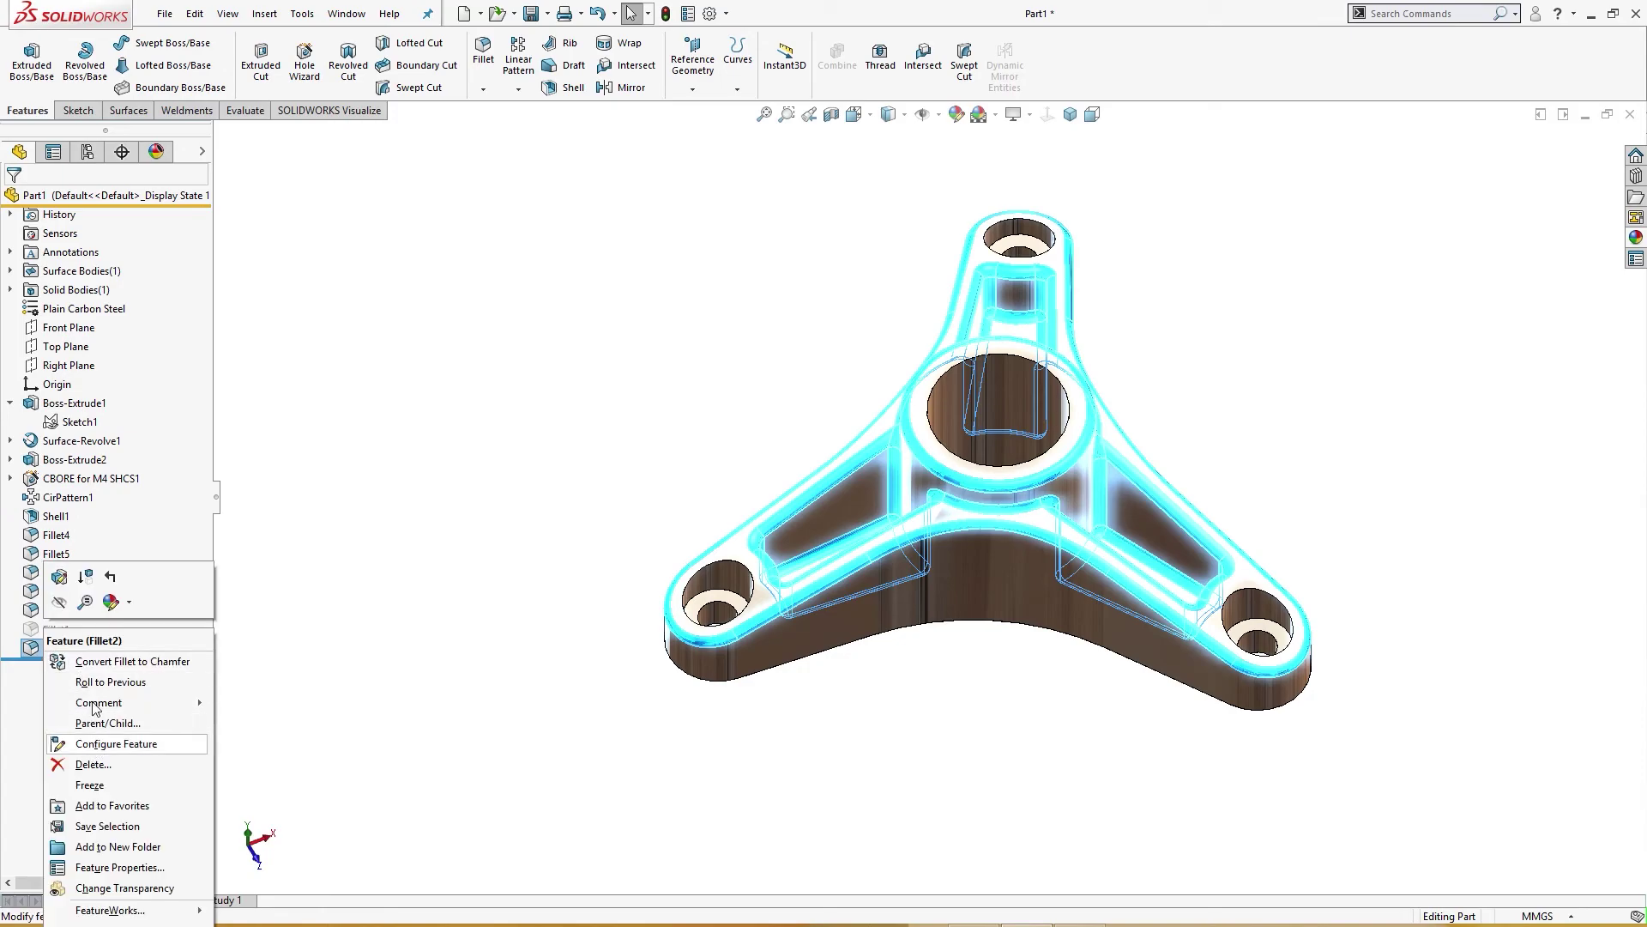
pyautogui.click(109, 603)
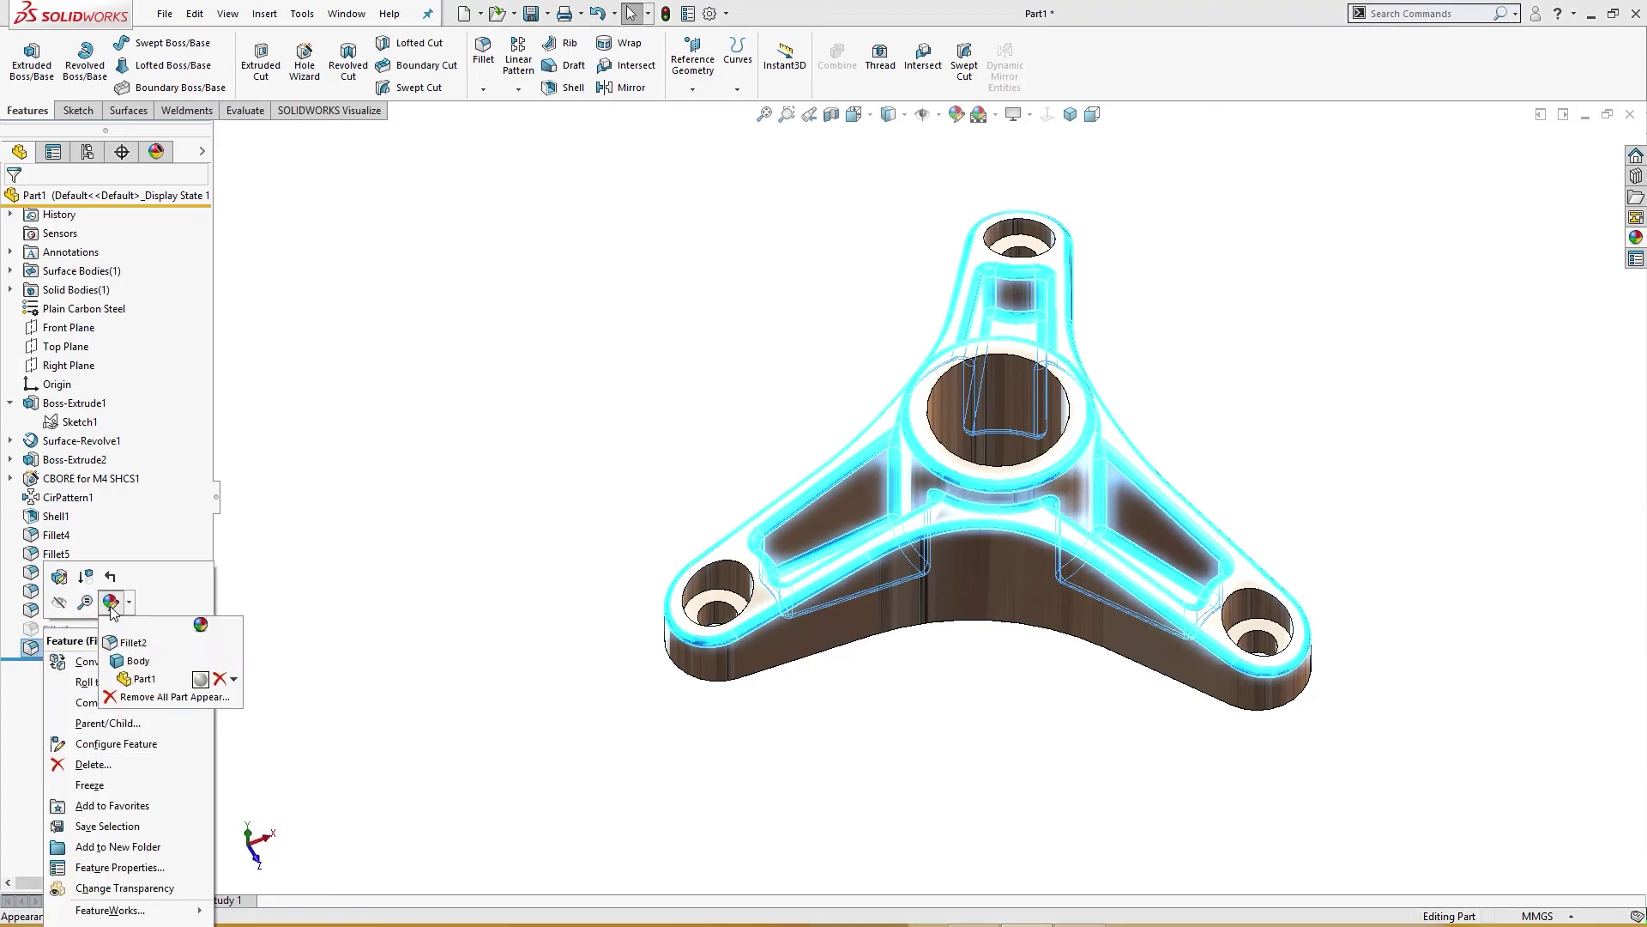
pyautogui.click(110, 646)
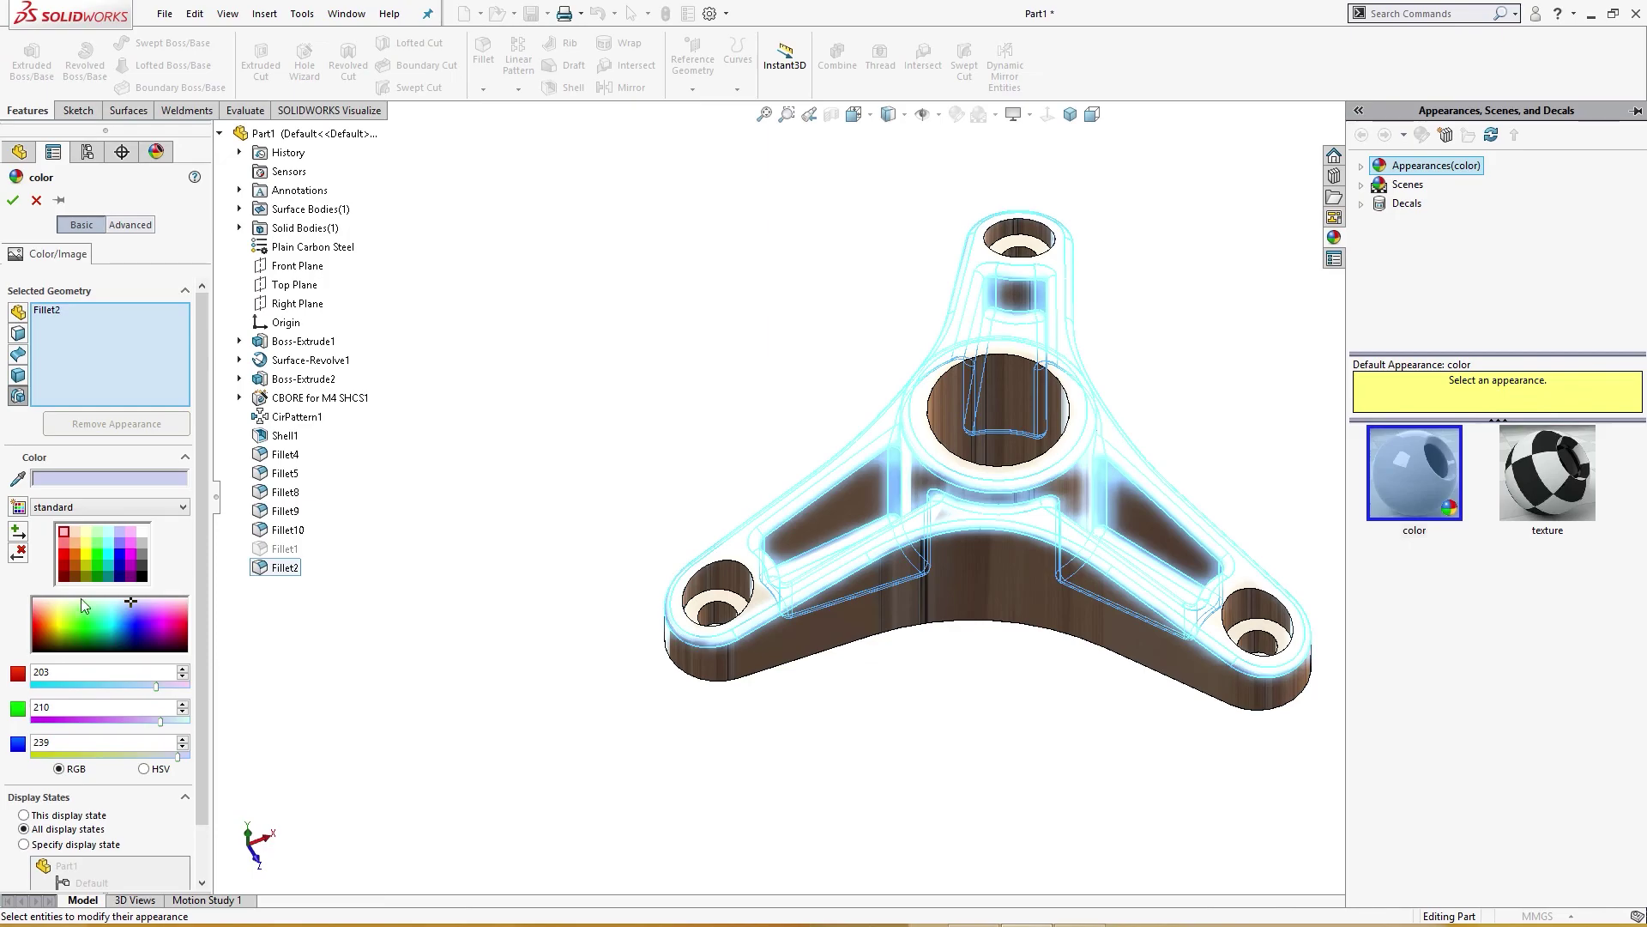
pyautogui.click(64, 577)
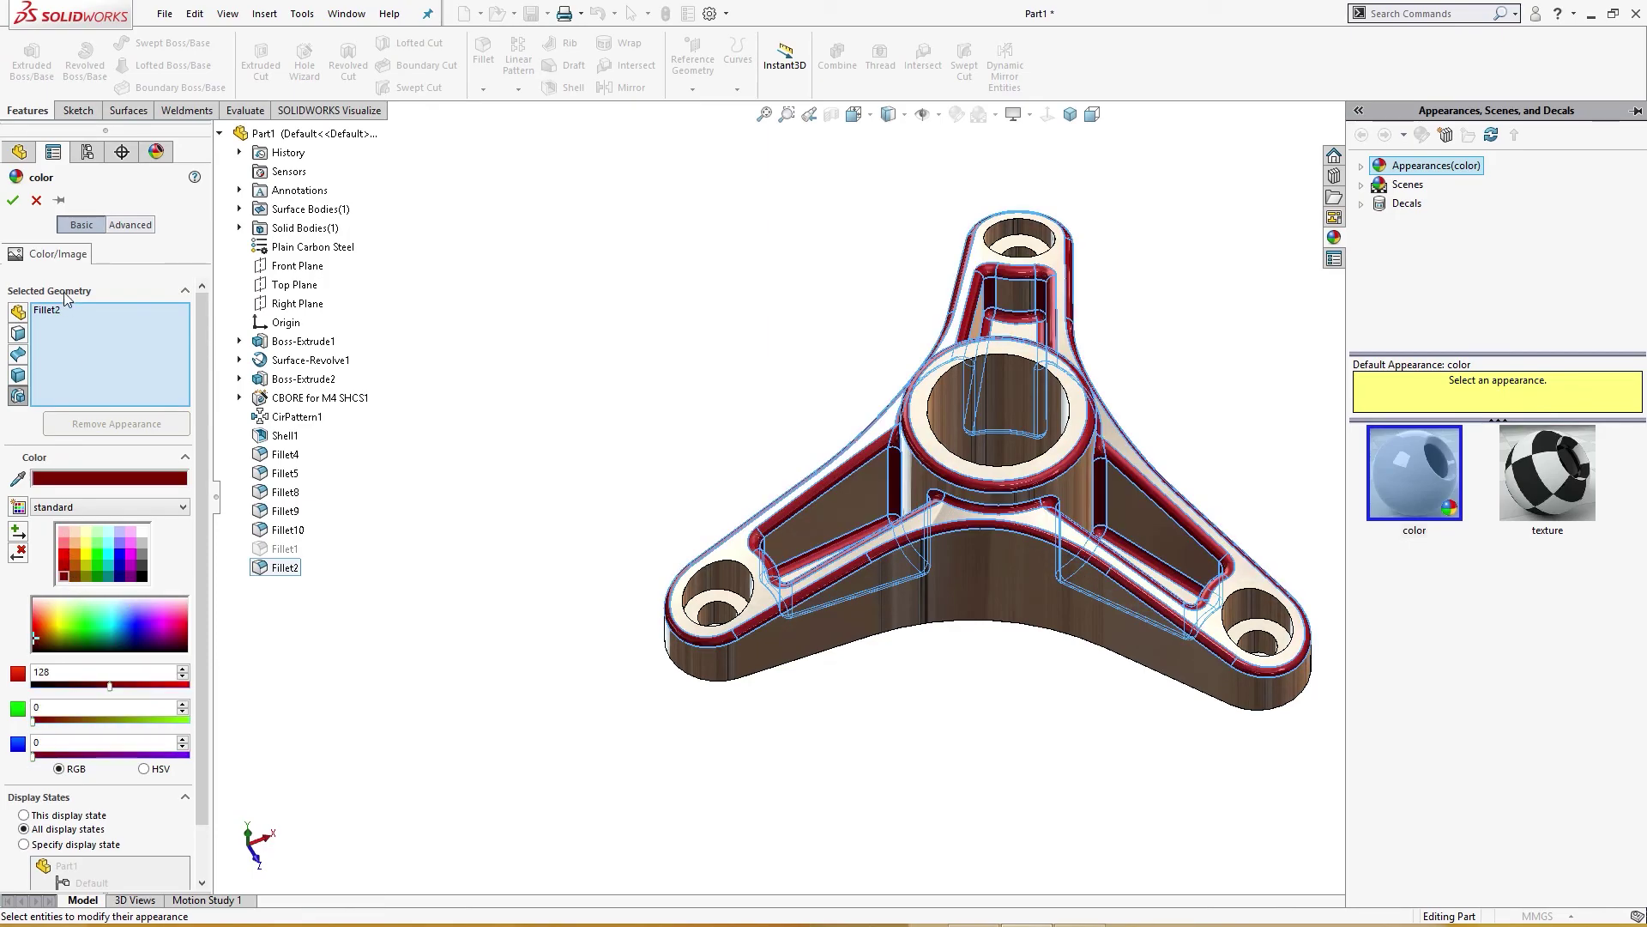
pyautogui.click(13, 201)
pyautogui.moveTo(425, 469); pyautogui.dragTo(419, 410, button='middle')
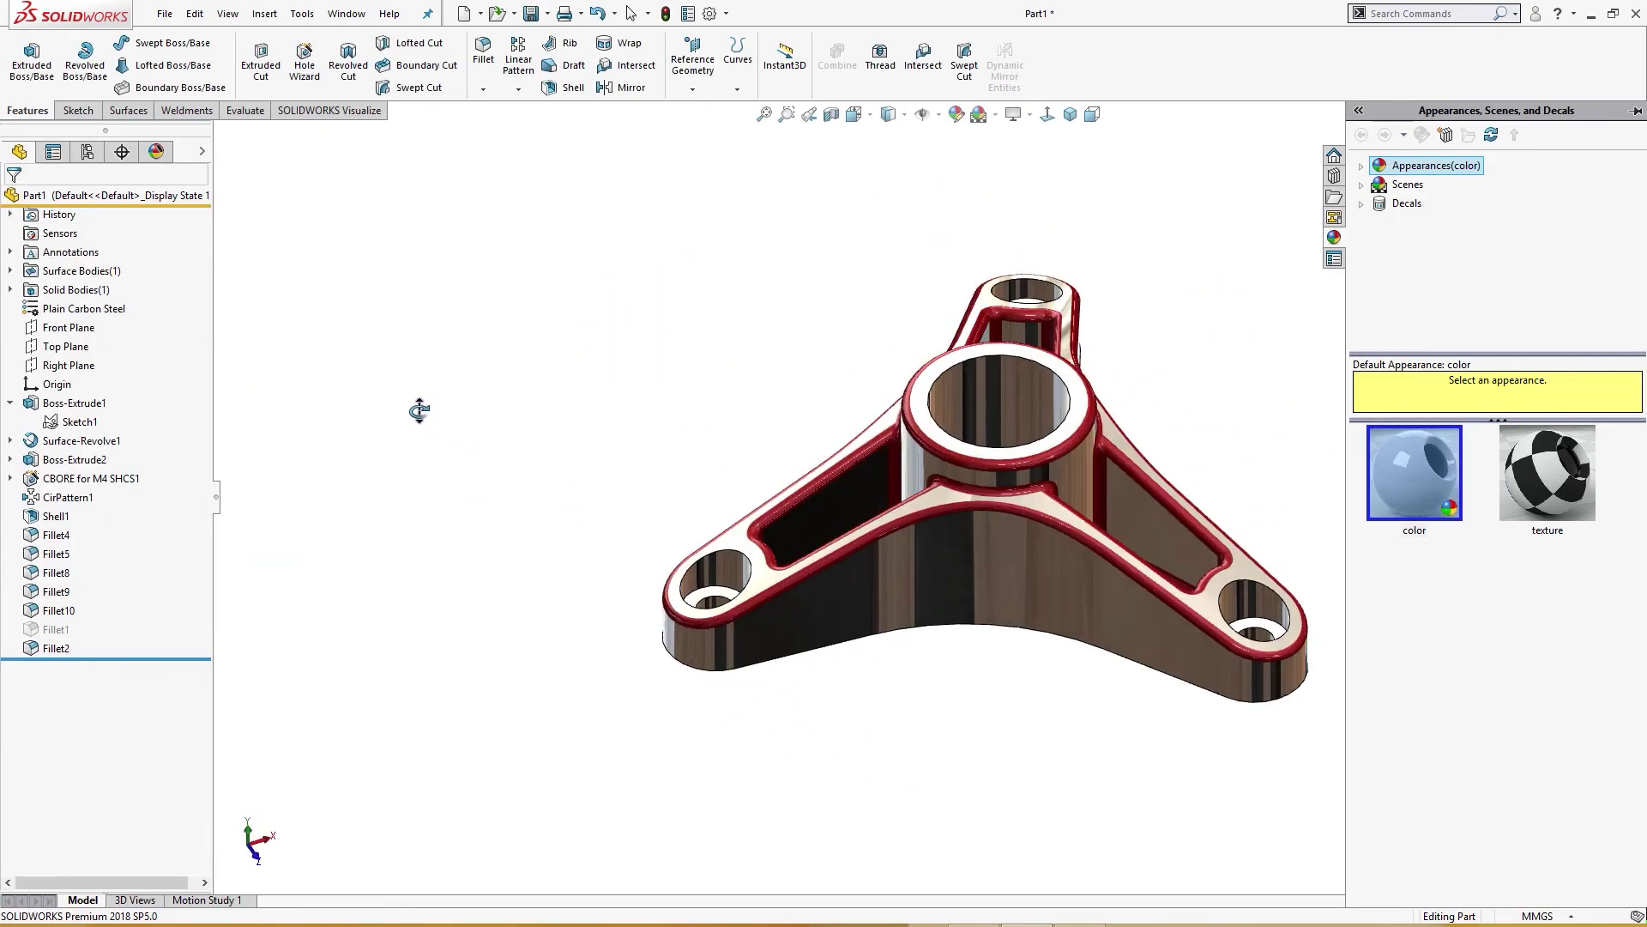
pyautogui.hotkey('ctrl', '7')
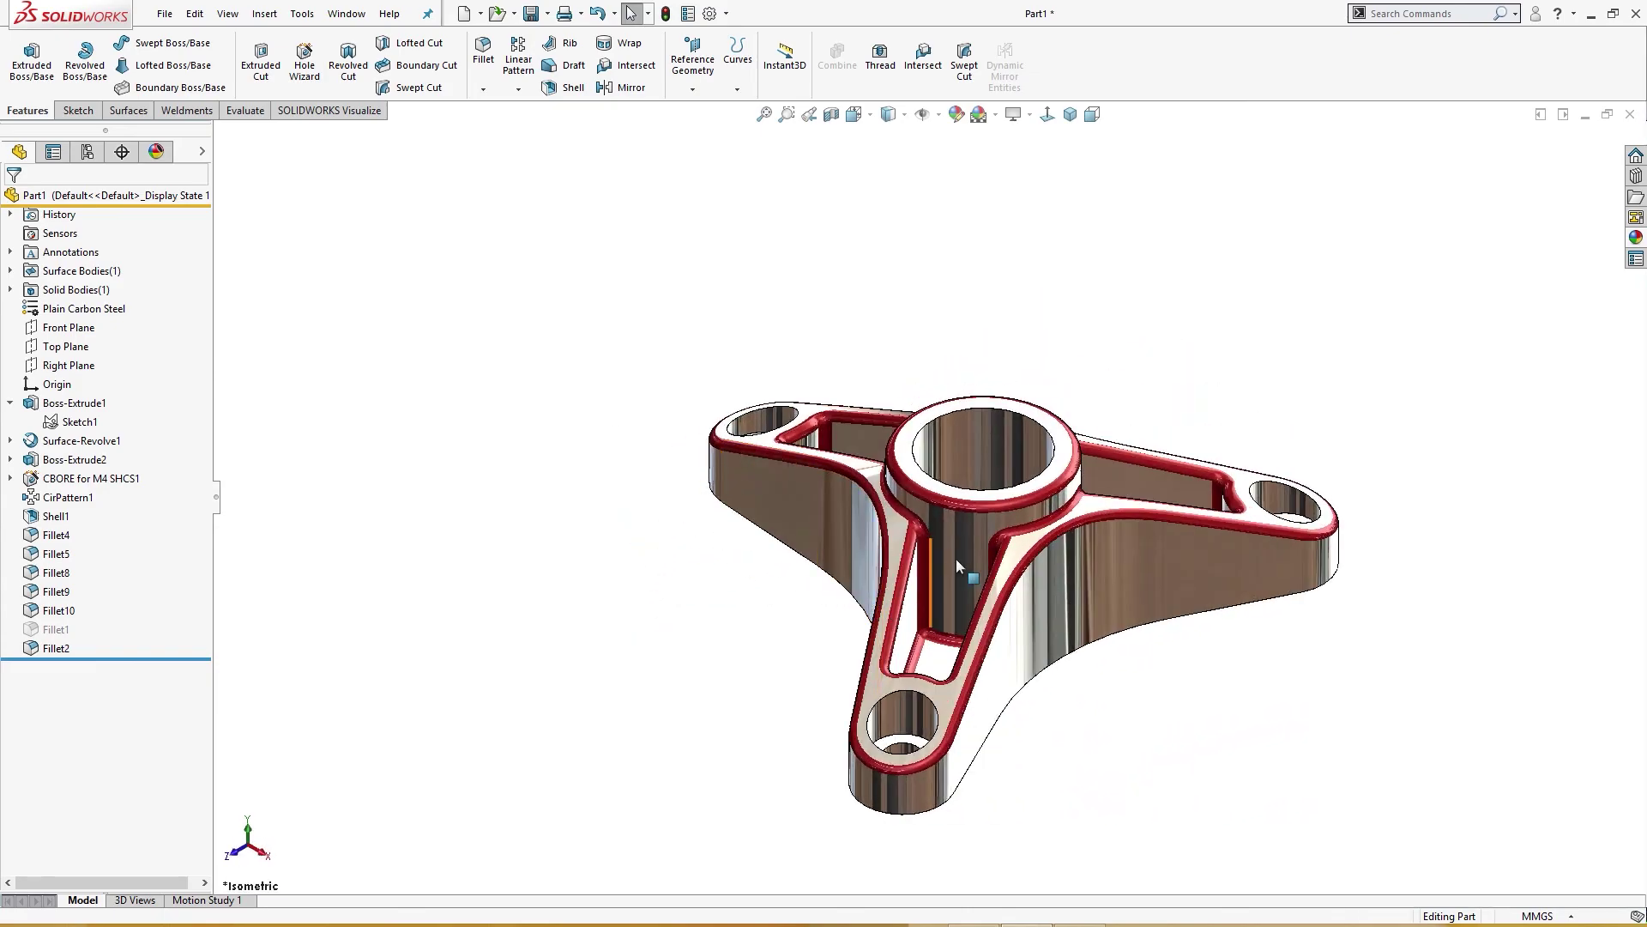
# Remove the fillet face around the top of the central boss with Delete Face.
pyautogui.click(970, 508)
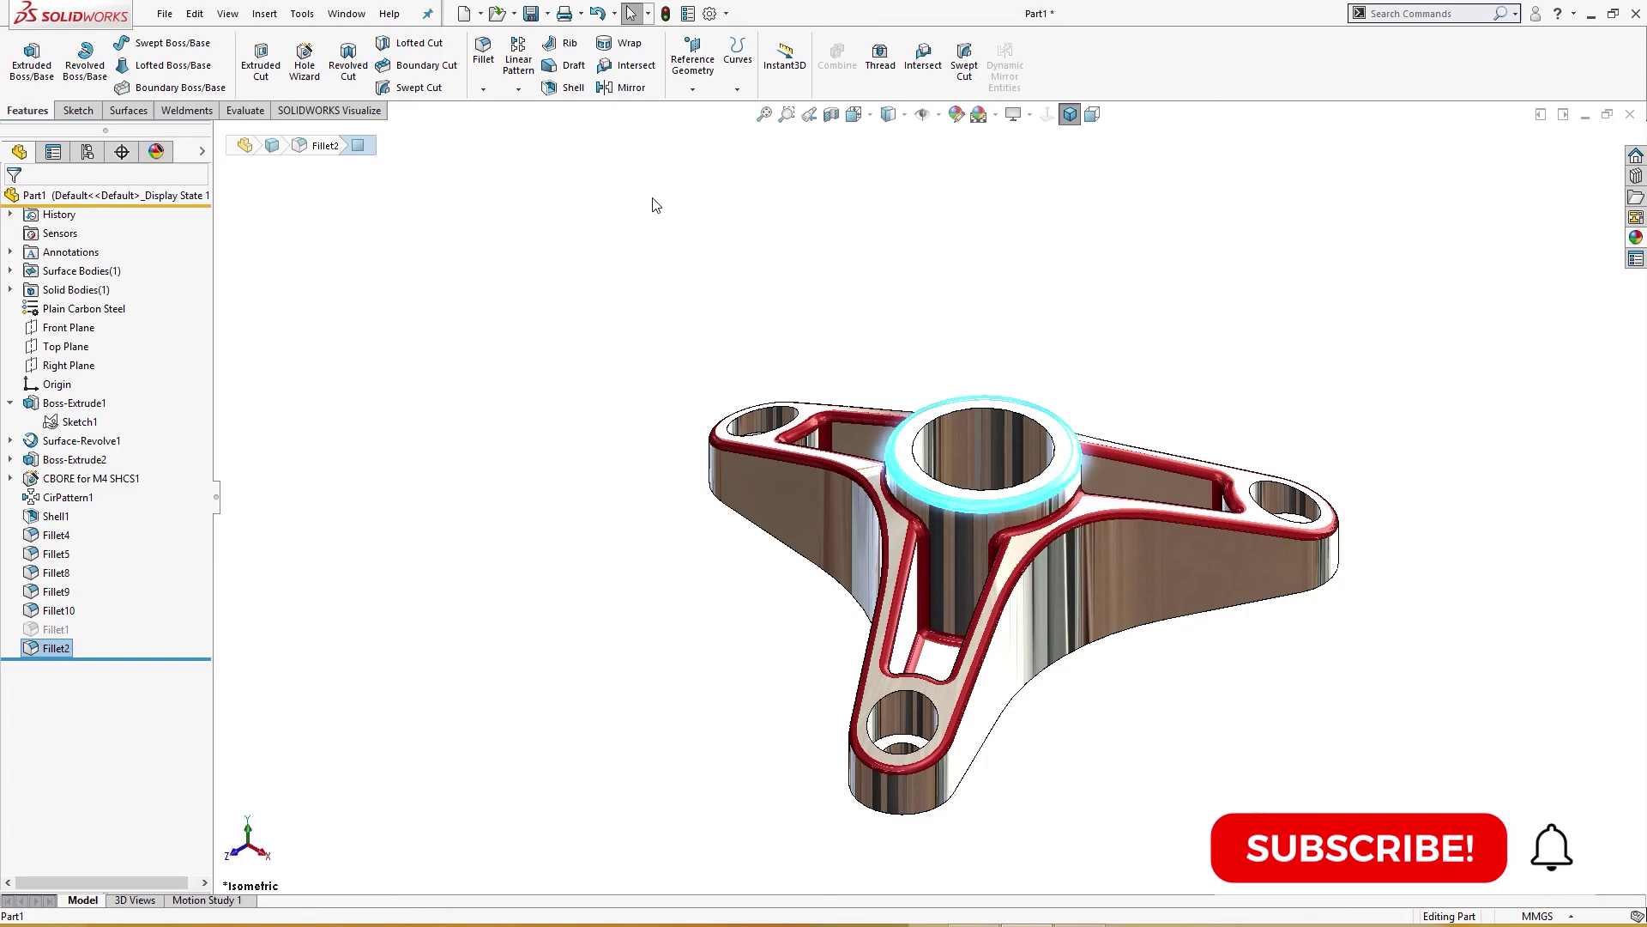
pyautogui.click(142, 114)
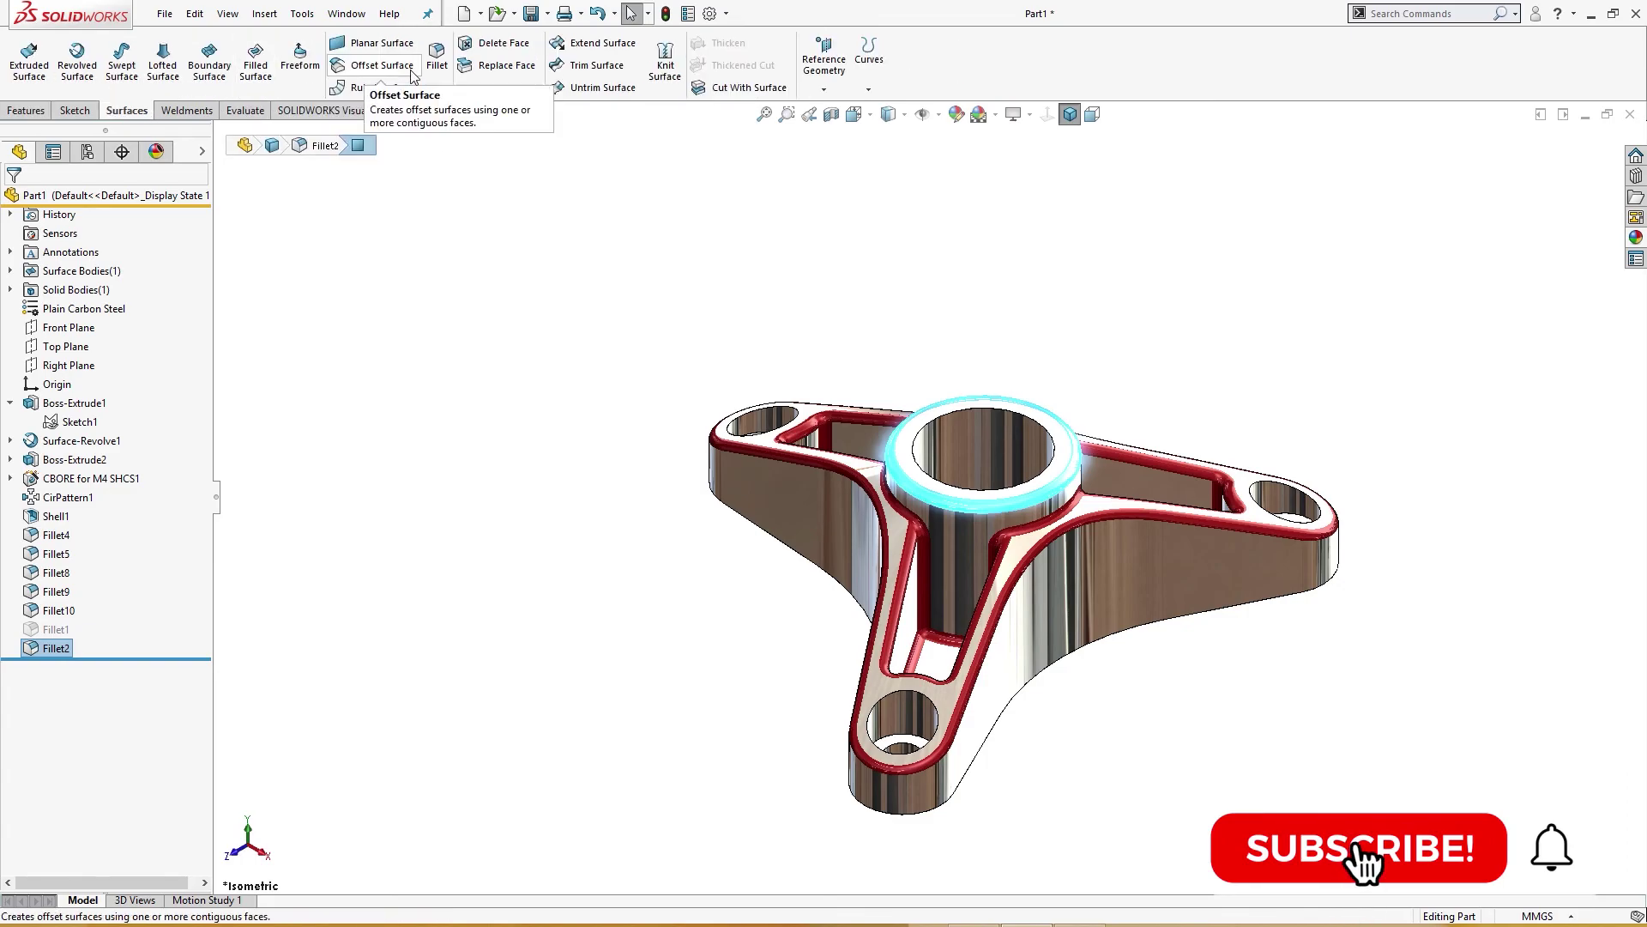
pyautogui.click(504, 45)
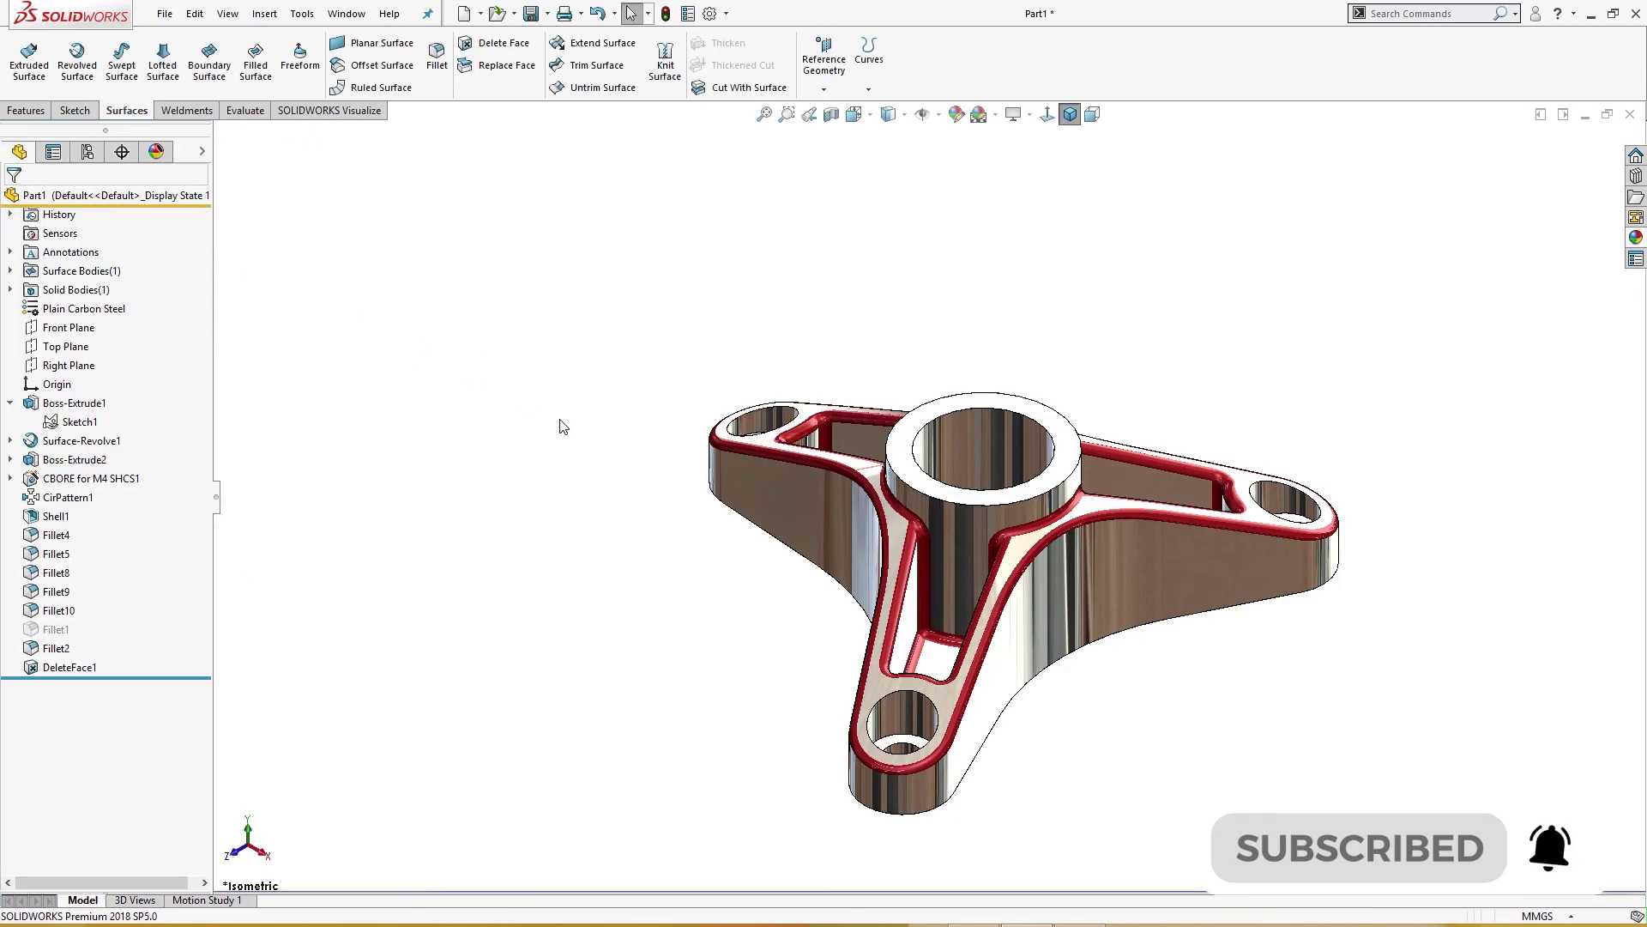
pyautogui.moveTo(563, 426); pyautogui.dragTo(547, 489, button='middle')
pyautogui.hotkey('ctrl', '7')
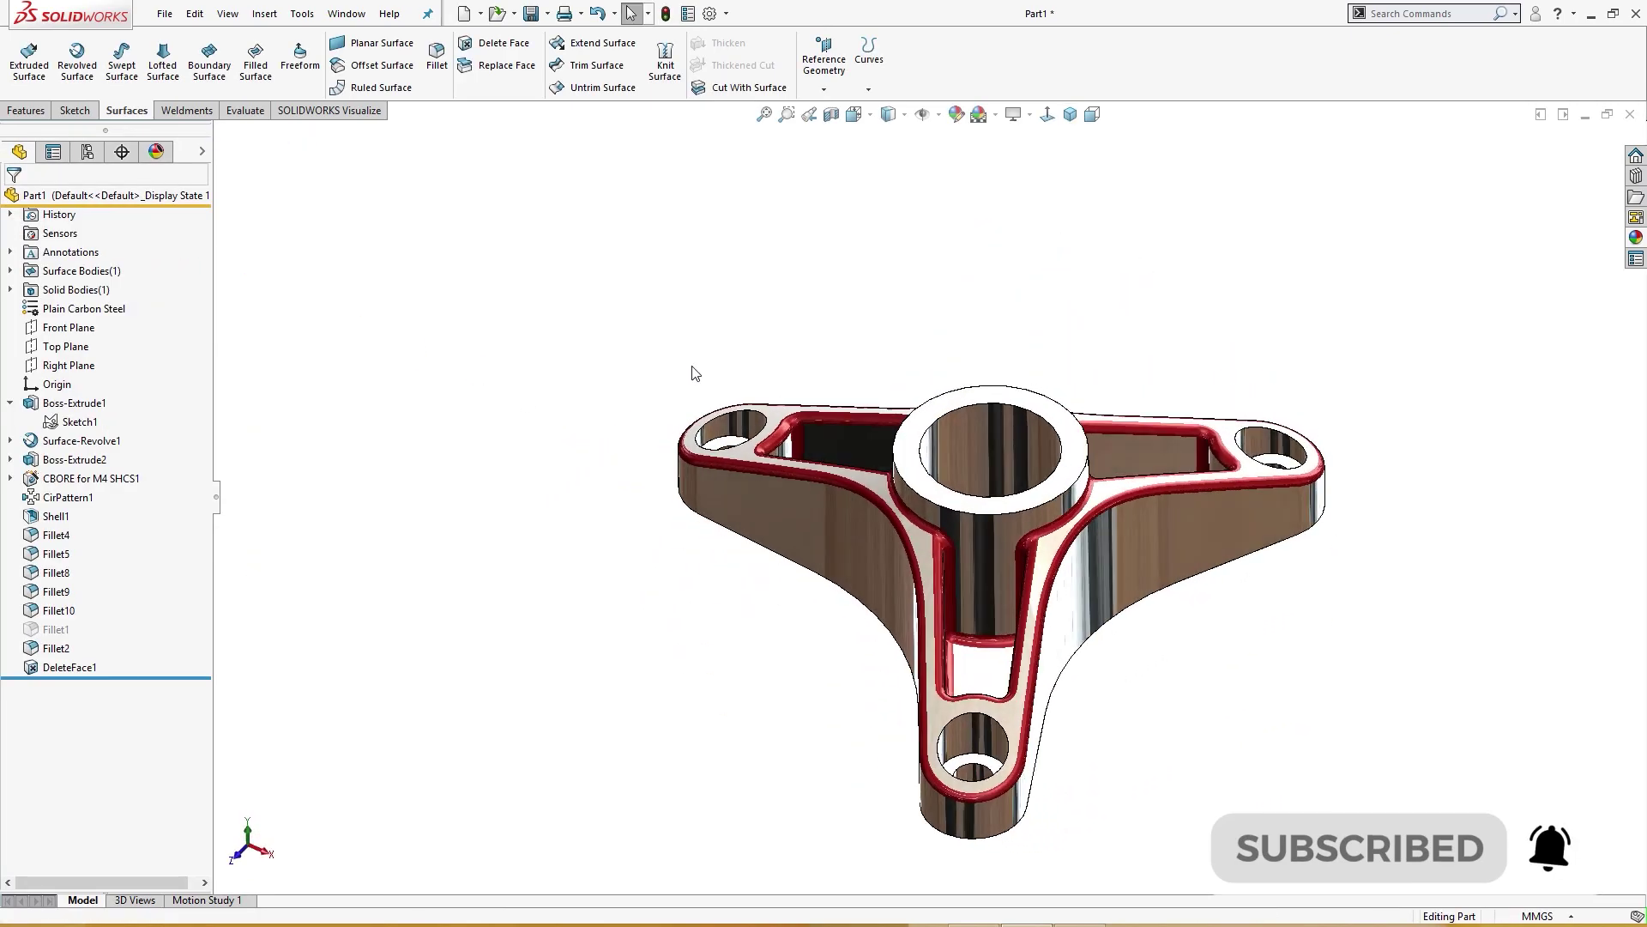
pyautogui.moveTo(1264, 831); pyautogui.dragTo(1272, 722, button='middle')
pyautogui.hotkey('ctrl', '7')
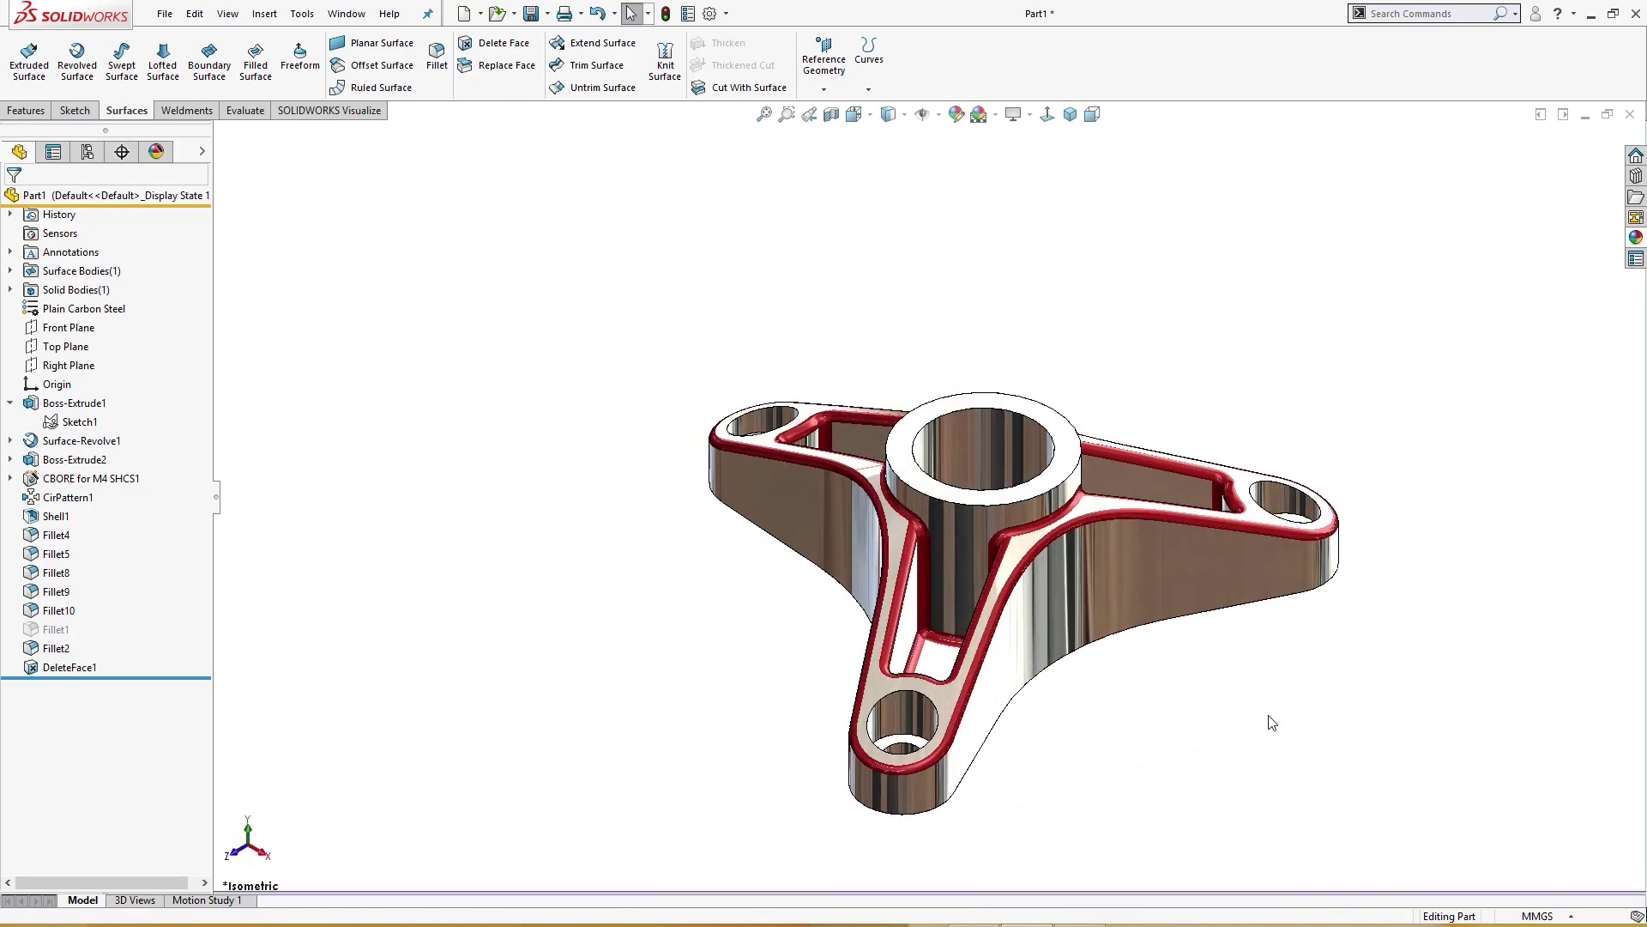